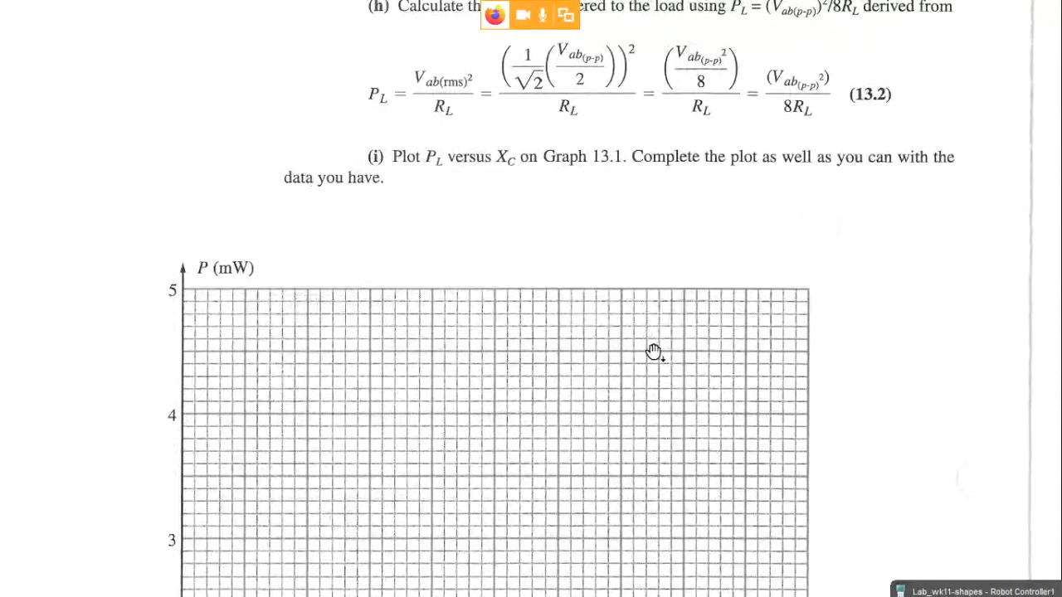
Scroll the lab manual down to Table 13.6 and Graph 13.2 on page 13, then exit full-screen view.
{"action": "scroll", "coordinate": [654, 352], "scroll_direction": "down", "scroll_amount": 5}
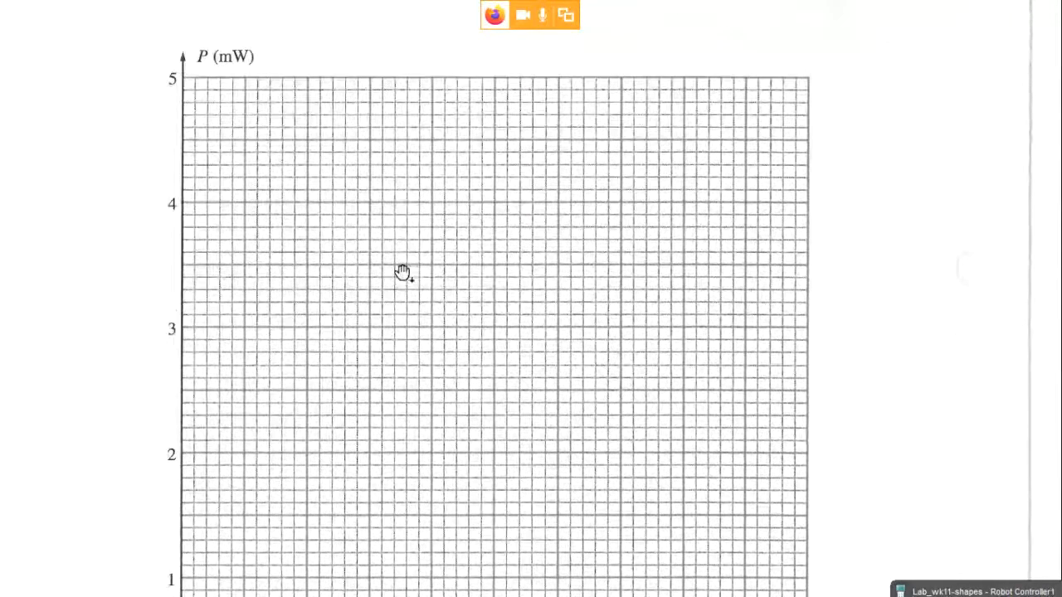
{"action": "scroll", "coordinate": [403, 282], "scroll_direction": "down", "scroll_amount": 4}
{"action": "scroll", "coordinate": [408, 315], "scroll_direction": "down", "scroll_amount": 15}
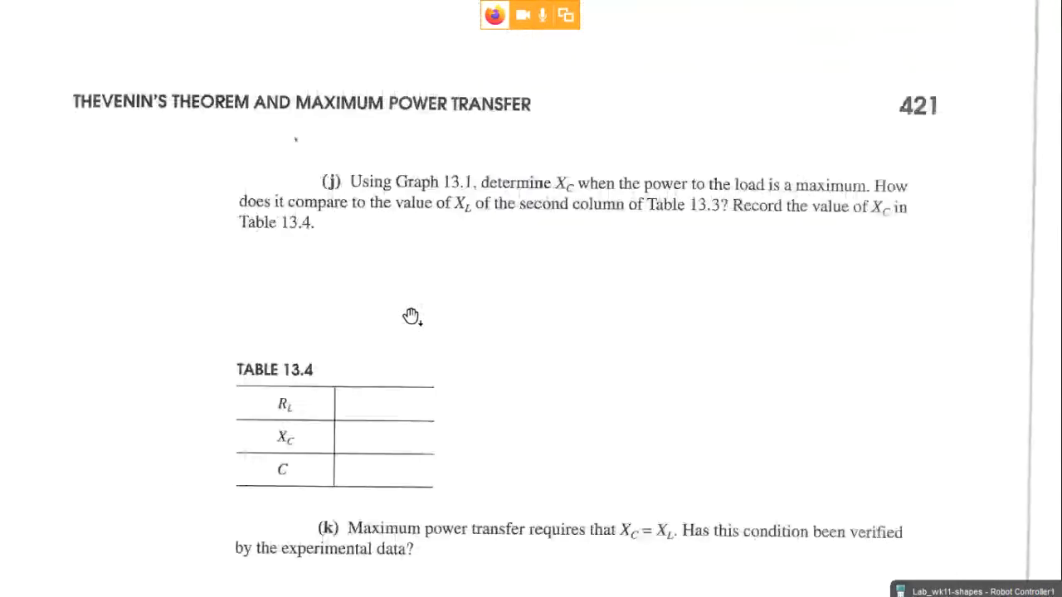
{"action": "scroll", "coordinate": [410, 328], "scroll_direction": "down", "scroll_amount": 9}
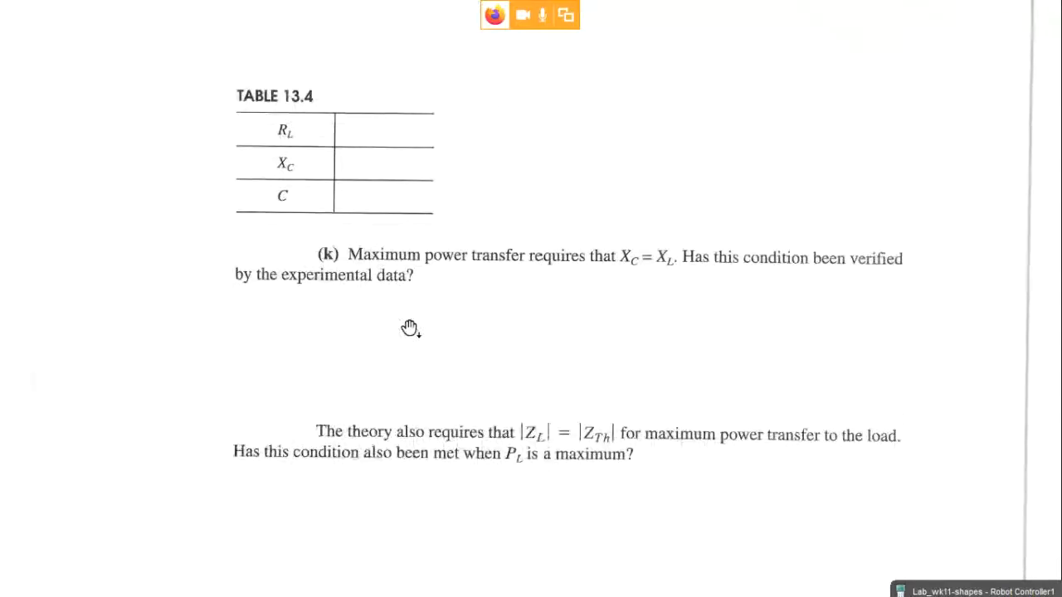
{"action": "scroll", "coordinate": [411, 337], "scroll_direction": "down", "scroll_amount": 20}
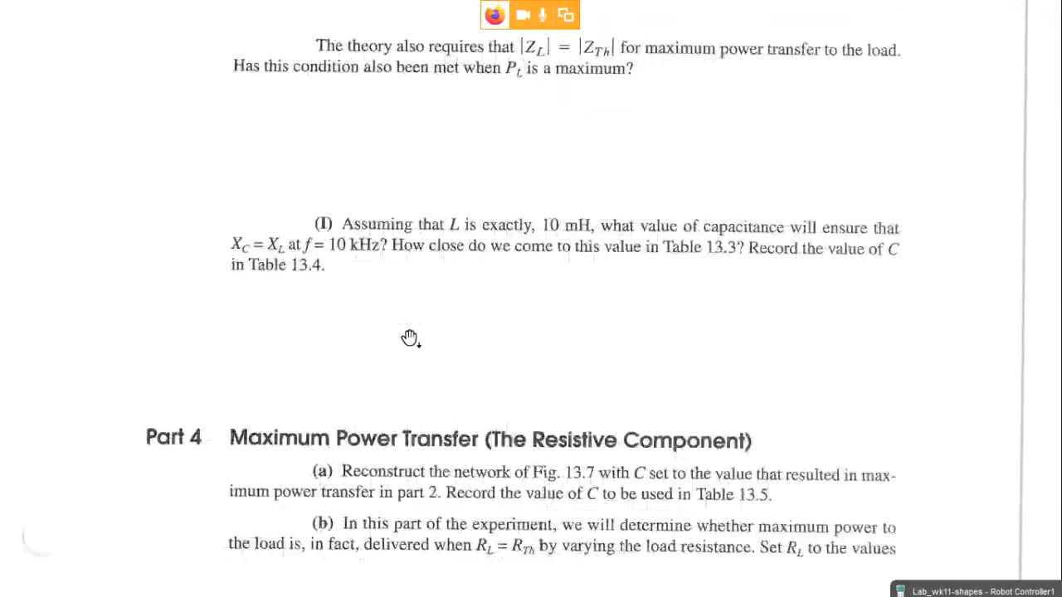
{"action": "scroll", "coordinate": [410, 336], "scroll_direction": "down", "scroll_amount": 5}
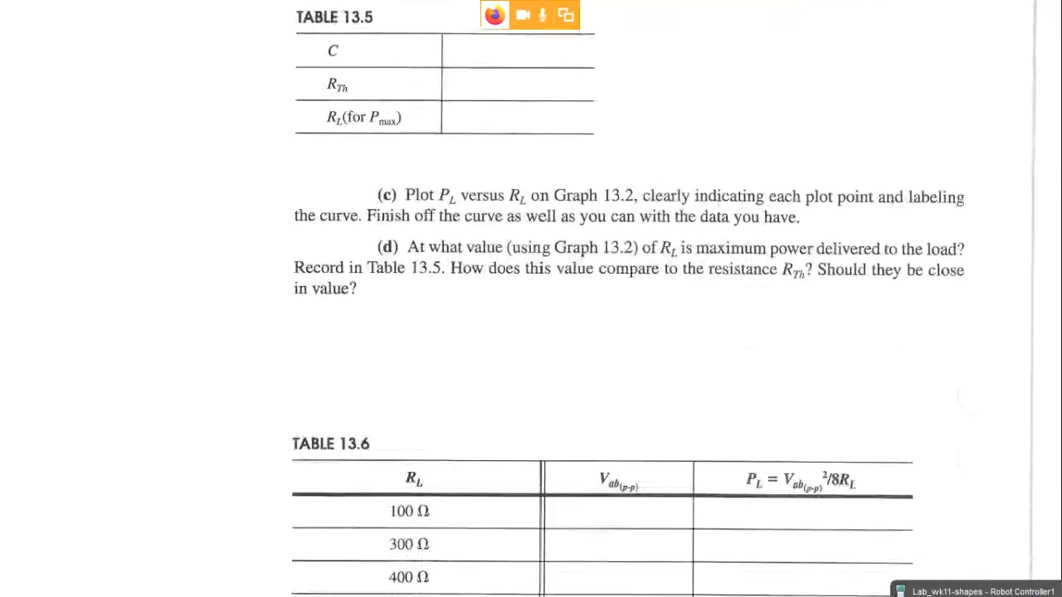
{"action": "scroll", "coordinate": [413, 332], "scroll_direction": "down", "scroll_amount": 1}
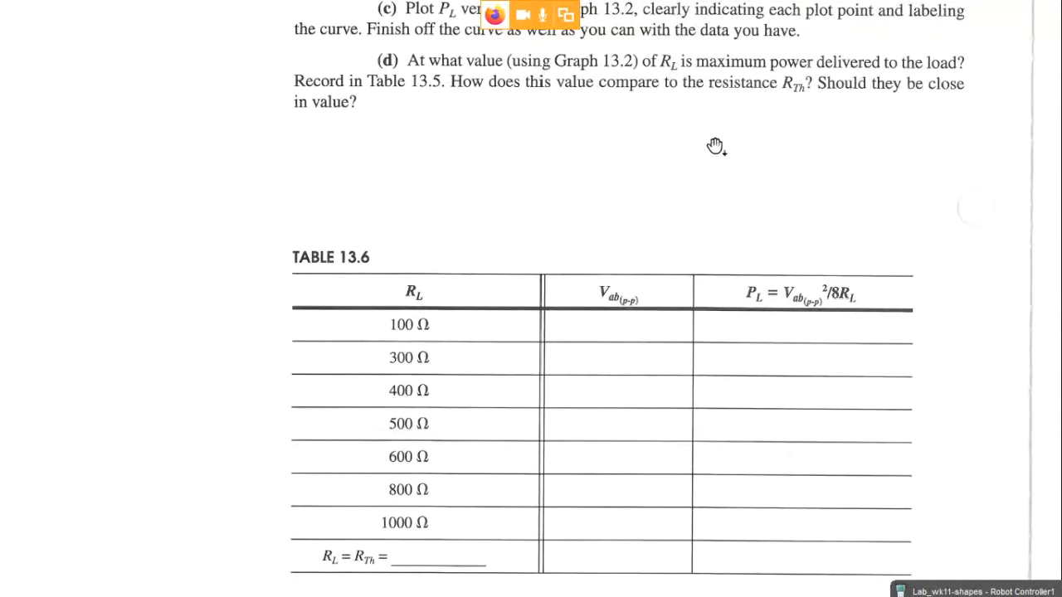
{"action": "scroll", "coordinate": [730, 134], "scroll_direction": "up", "scroll_amount": 2}
{"action": "scroll", "coordinate": [724, 139], "scroll_direction": "down", "scroll_amount": 8}
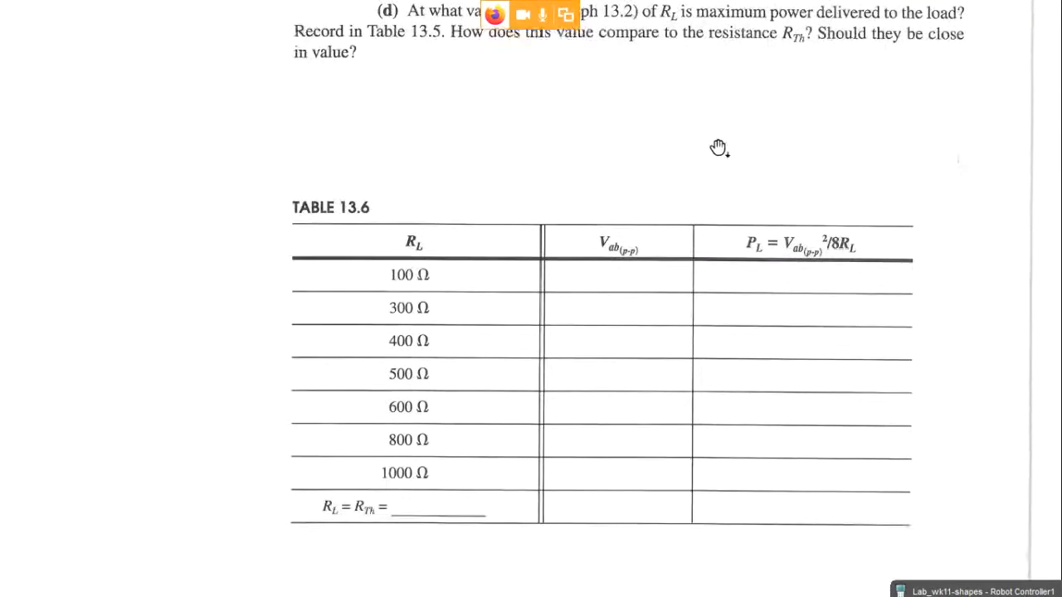
{"action": "scroll", "coordinate": [626, 243], "scroll_direction": "down", "scroll_amount": 15}
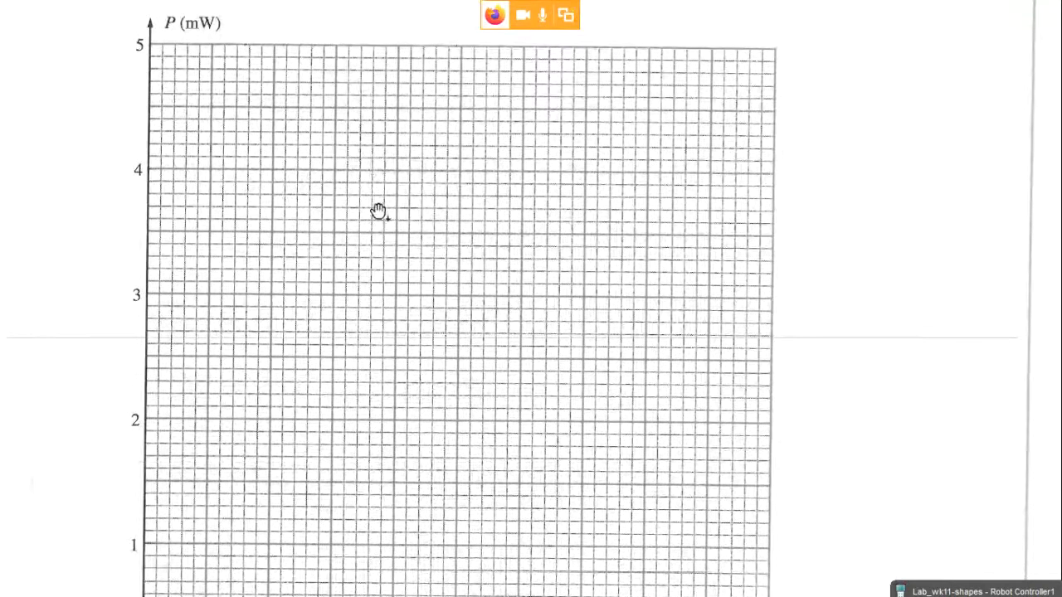
{"action": "scroll", "coordinate": [457, 270], "scroll_direction": "down", "scroll_amount": 7}
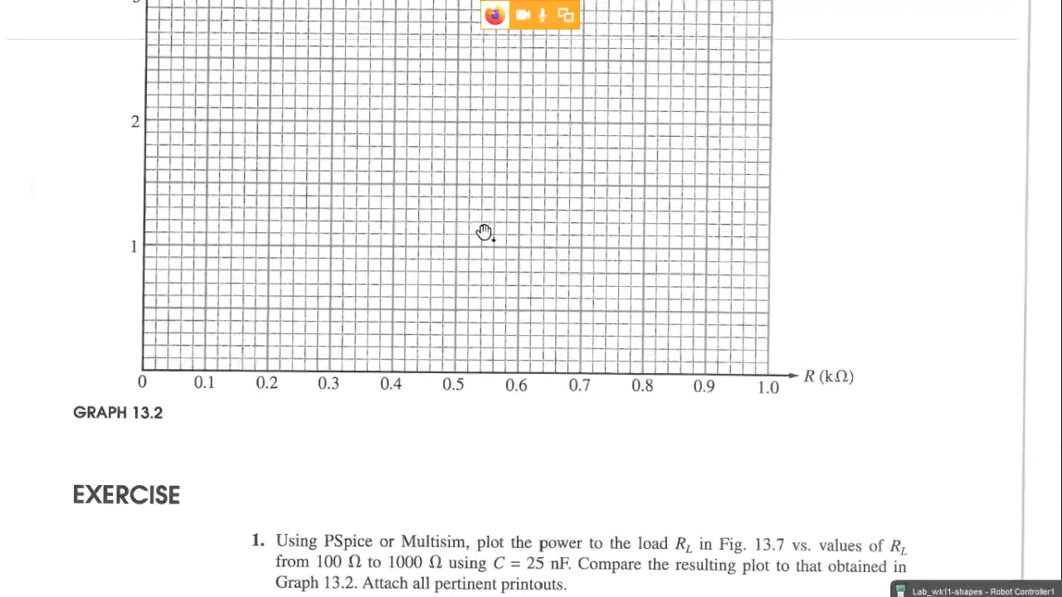
{"action": "key", "text": "Escape"}
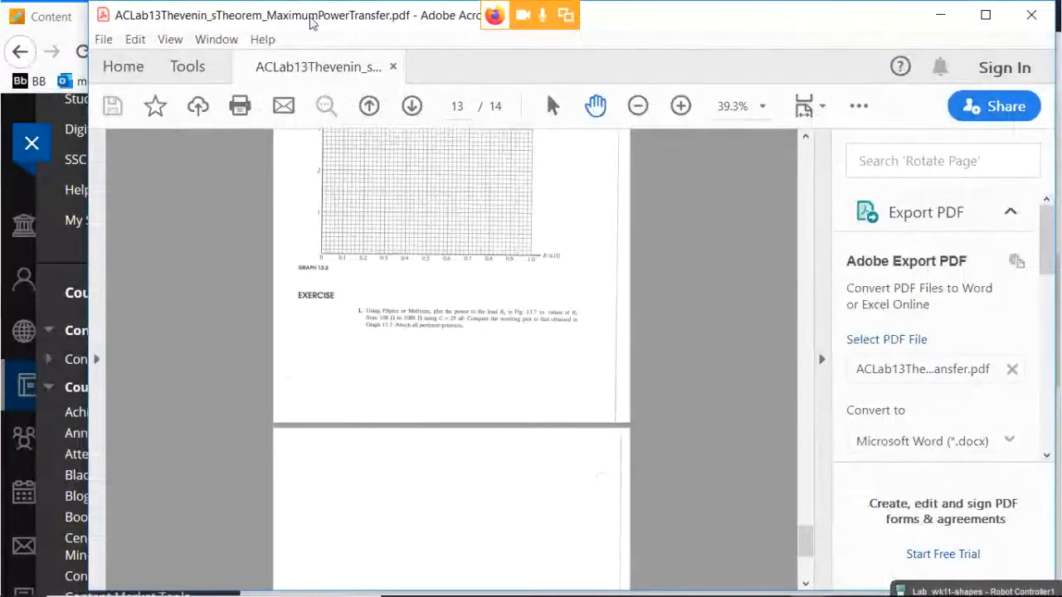
Move the PDF aside and open the course's Lessons page in Firefox.
{"action": "left_click_drag", "start_coordinate": [312, 24], "coordinate": [462, 300]}
{"action": "left_click", "coordinate": [143, 25]}
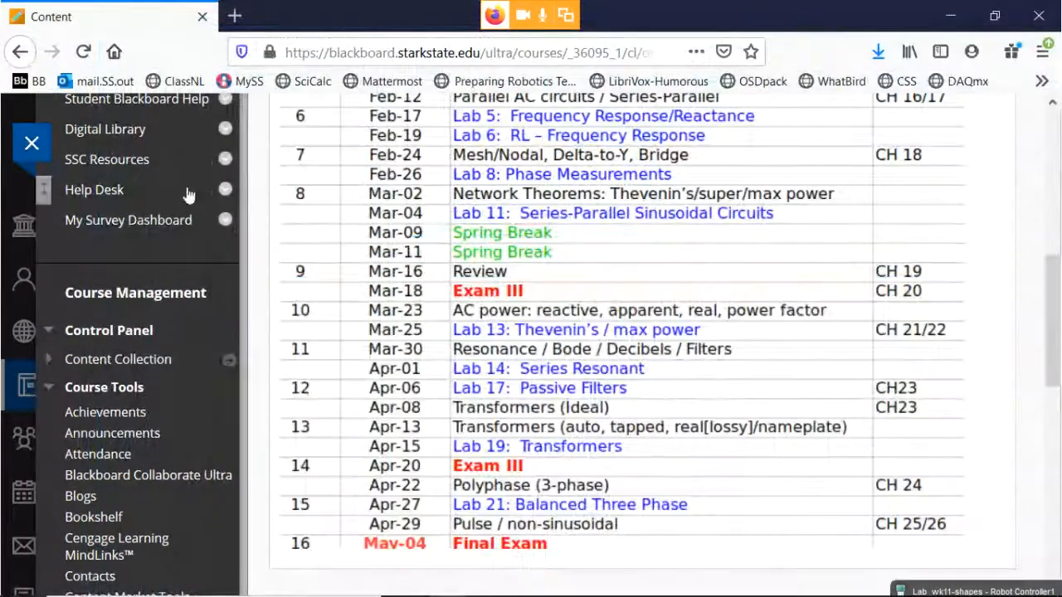
{"action": "scroll", "coordinate": [170, 215], "scroll_direction": "up", "scroll_amount": 6}
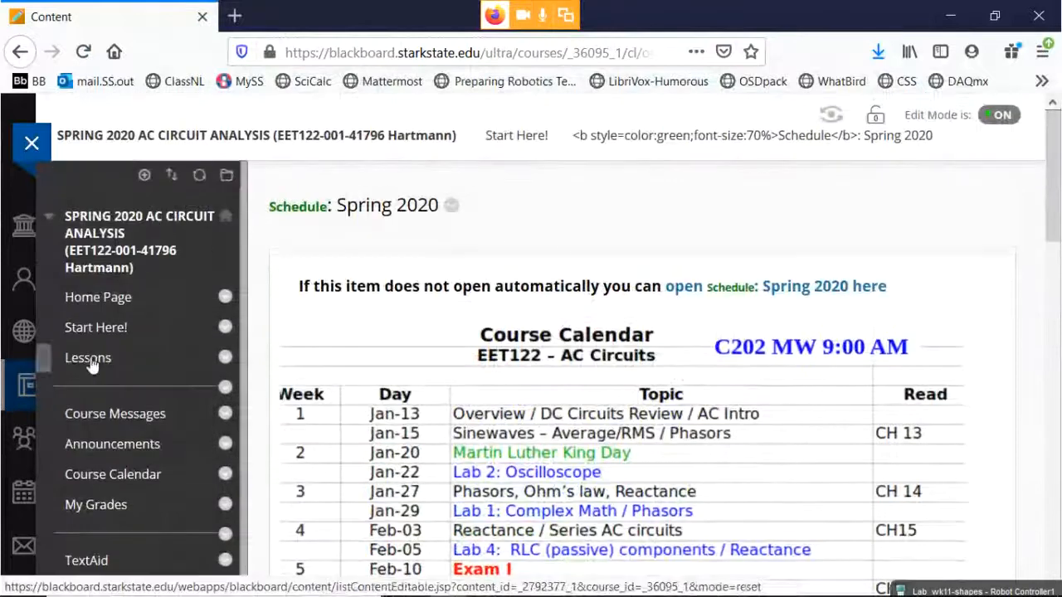
{"action": "left_click", "coordinate": [166, 359]}
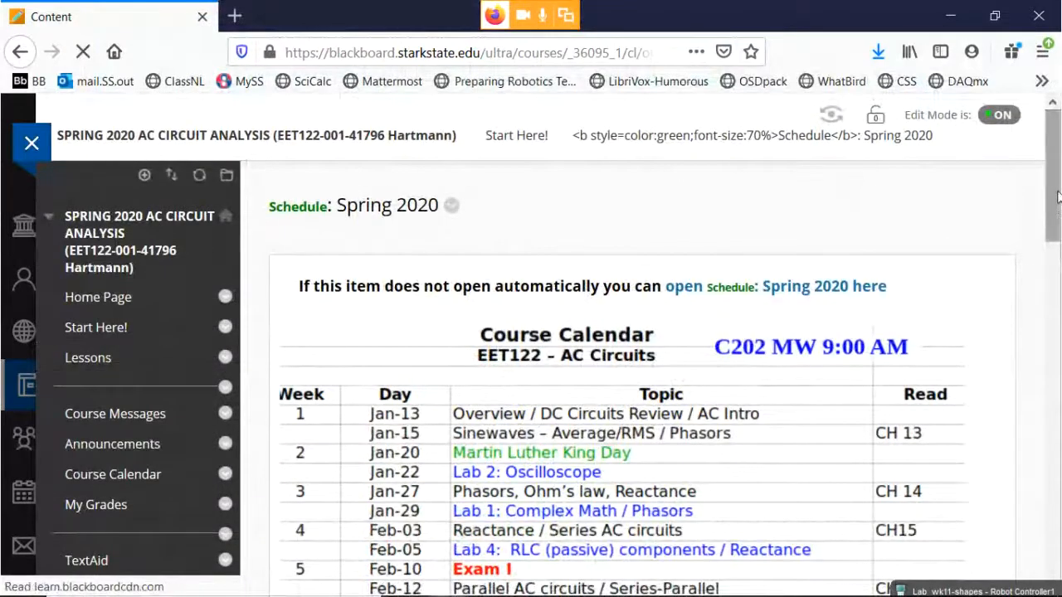
Open the Week 11 Resonance and Filters folder and its Lab13-template-YourNameHere.doc attachment.
{"action": "left_click_drag", "start_coordinate": [1051, 164], "coordinate": [1012, 556]}
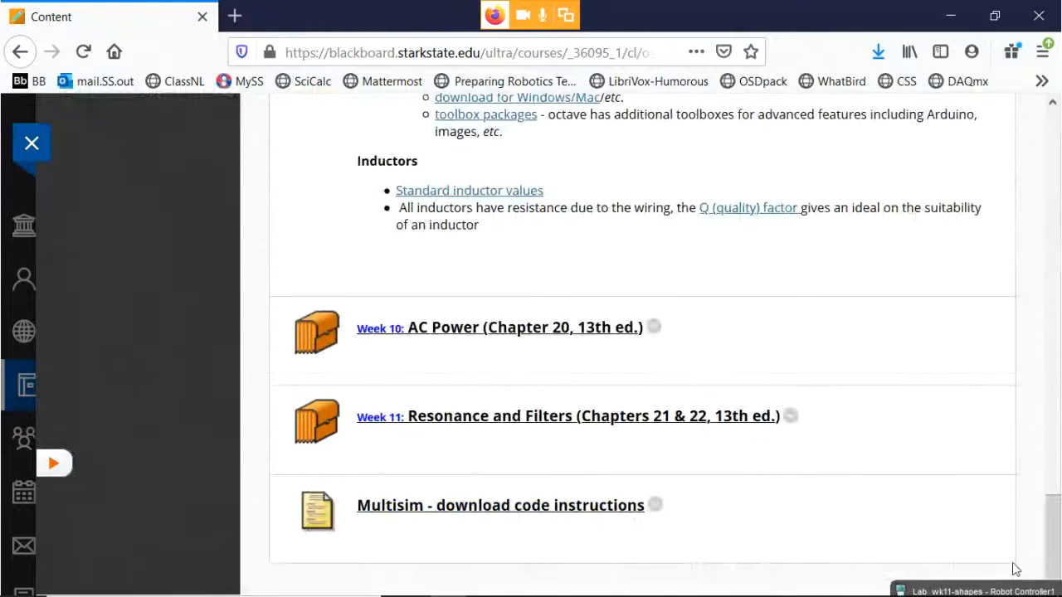
{"action": "left_click", "coordinate": [628, 422]}
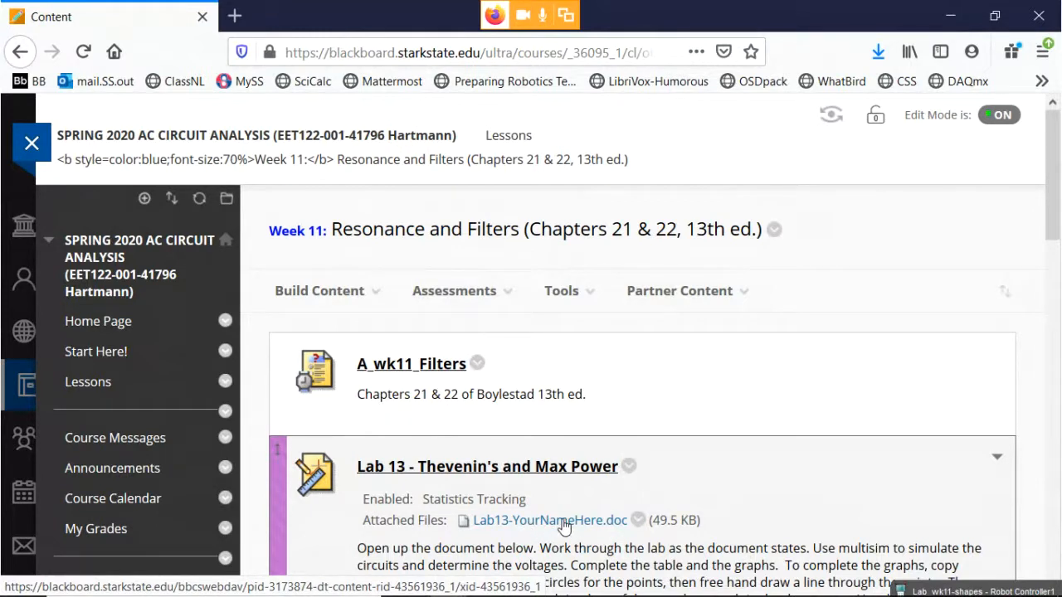
{"action": "left_click", "coordinate": [564, 527]}
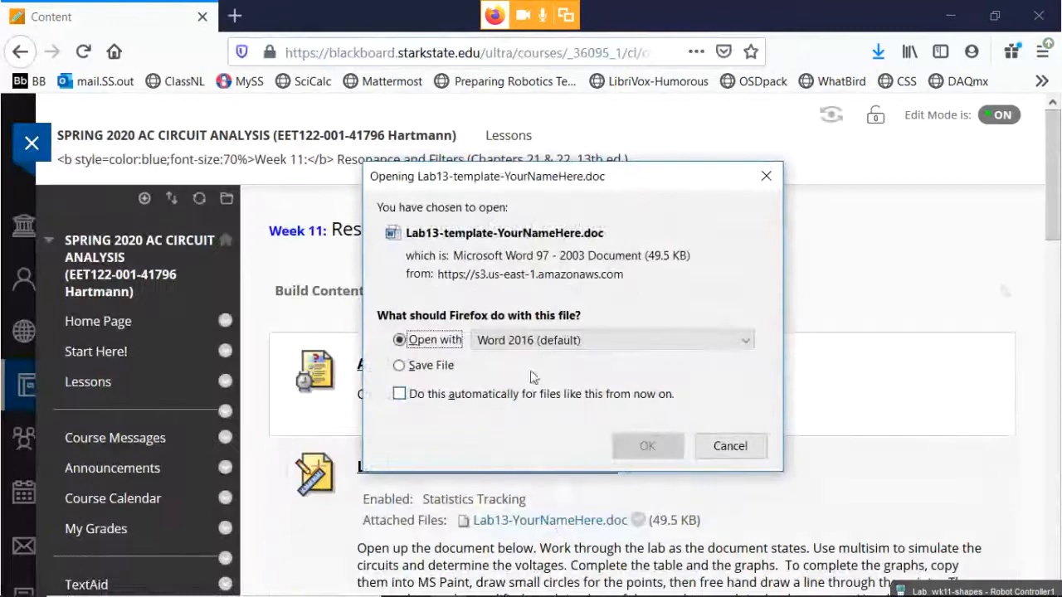
Open Lab13-template-YourNameHere.doc in Word, enable editing, and enter the student's full name in the Name field.
{"action": "left_click", "coordinate": [671, 450]}
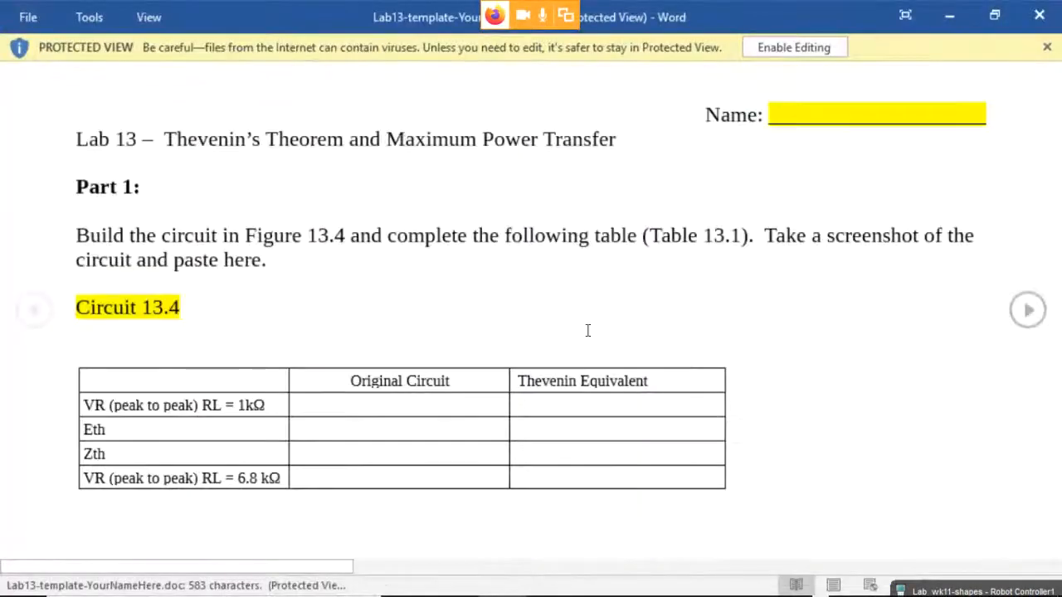
{"action": "left_click", "coordinate": [800, 50]}
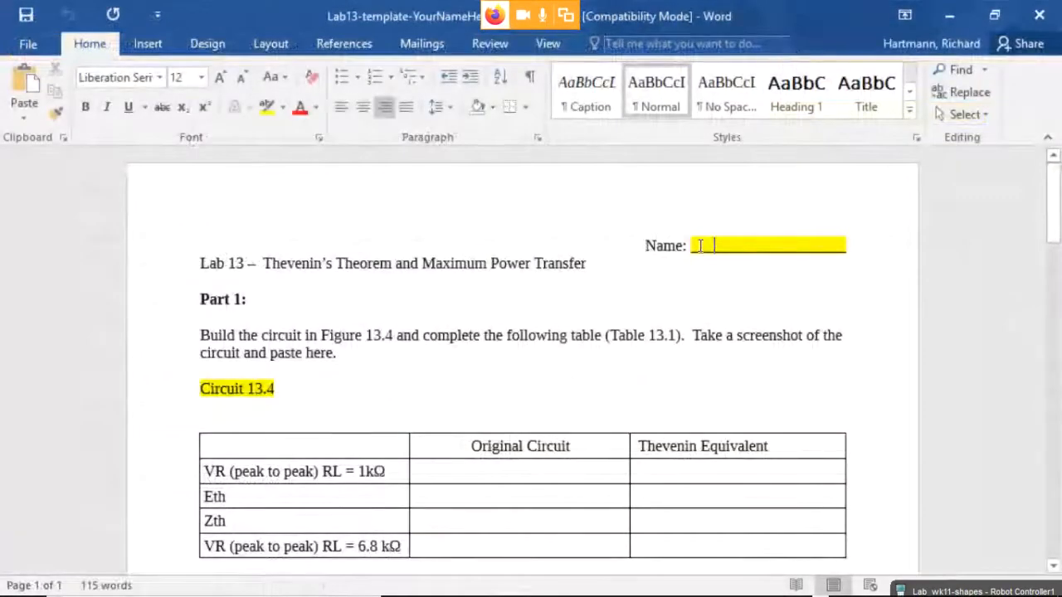
{"action": "left_click_drag", "start_coordinate": [700, 245], "coordinate": [793, 241]}
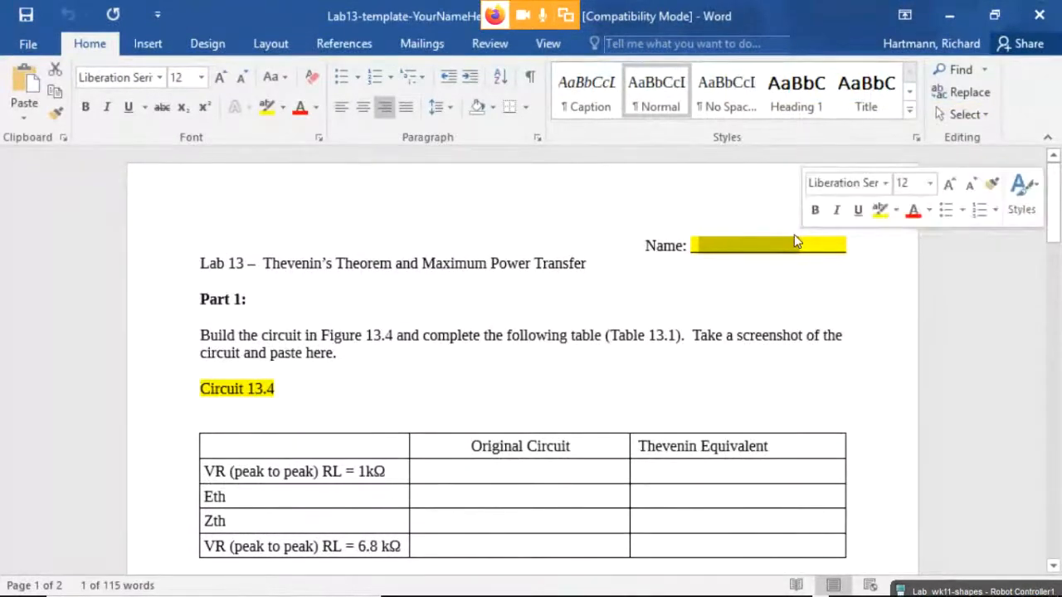
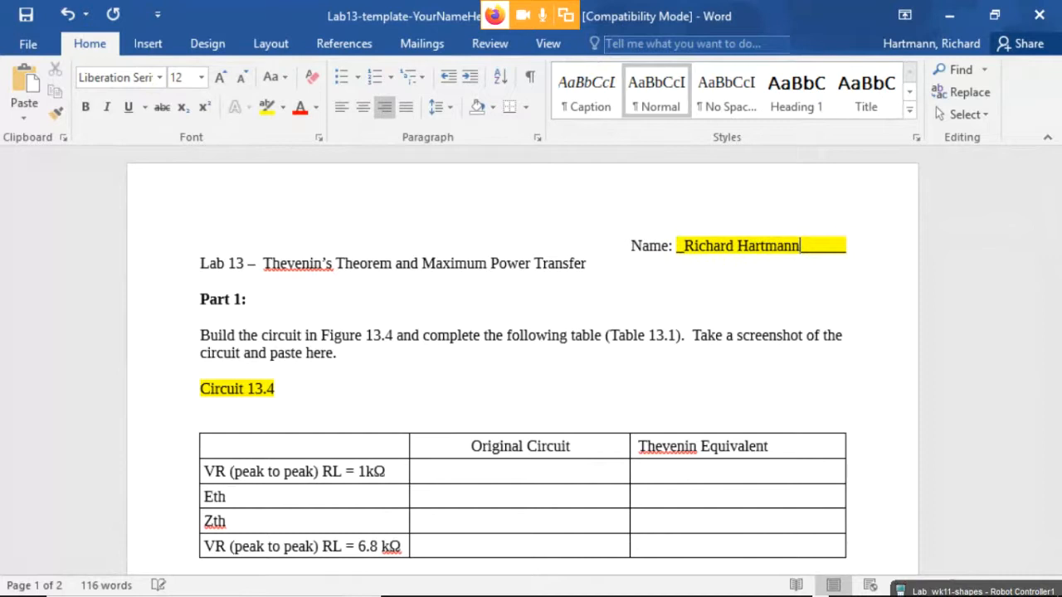
Locate Table 13.1 and clear stray text from the Eth Original Circuit cell.
{"action": "left_click", "coordinate": [423, 318]}
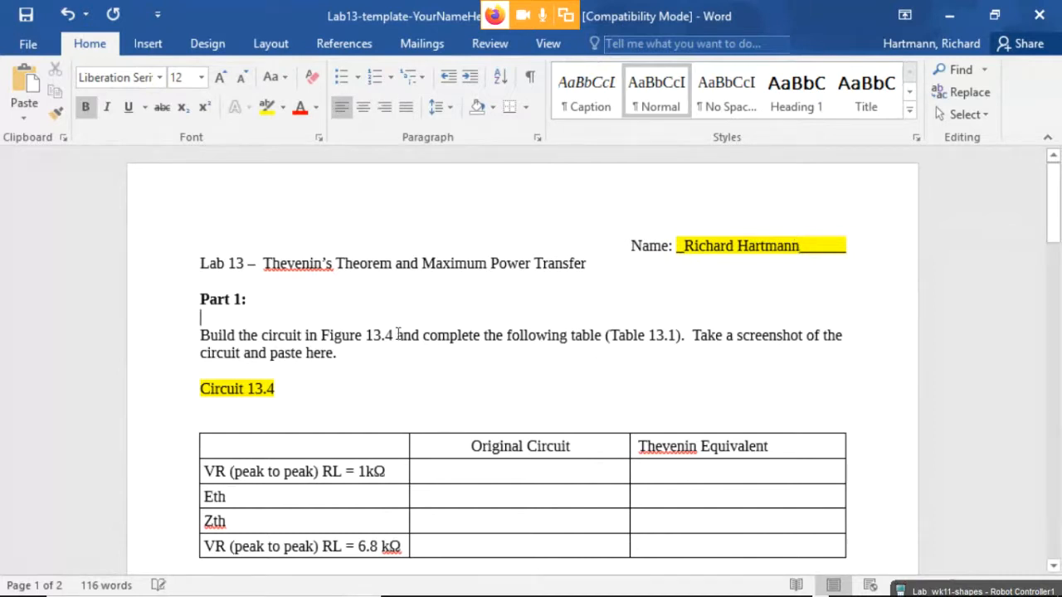
{"action": "scroll", "coordinate": [466, 363], "scroll_direction": "down", "scroll_amount": 3}
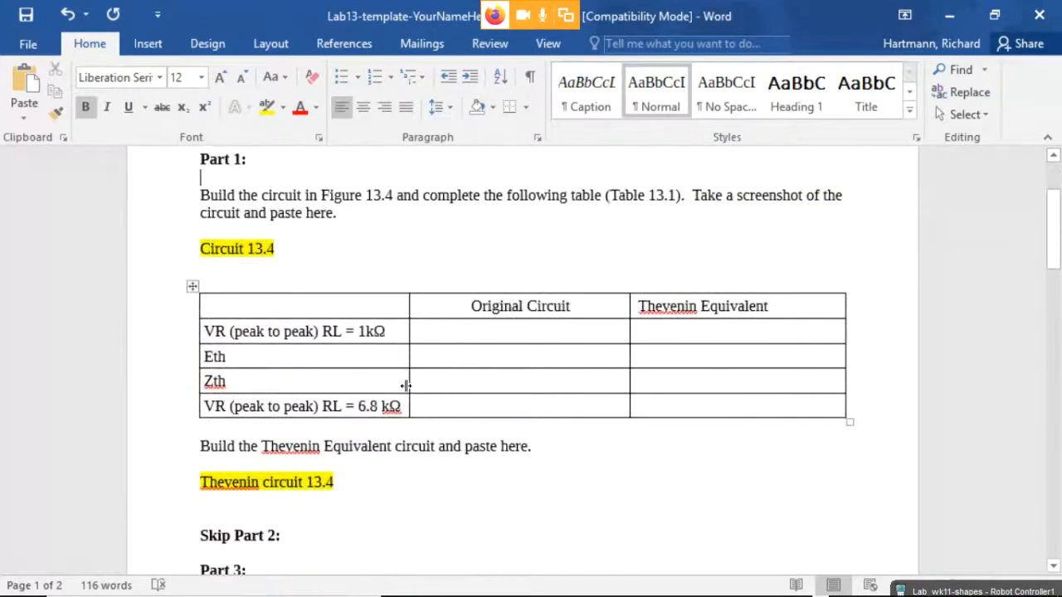
{"action": "left_click_drag", "start_coordinate": [275, 331], "coordinate": [761, 404]}
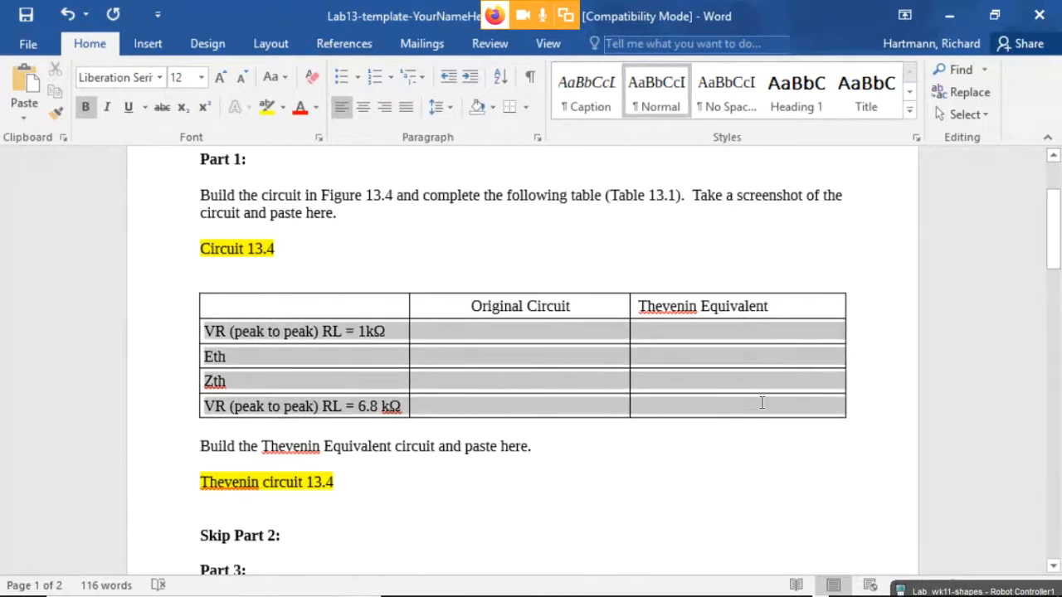
{"action": "left_click", "coordinate": [691, 404]}
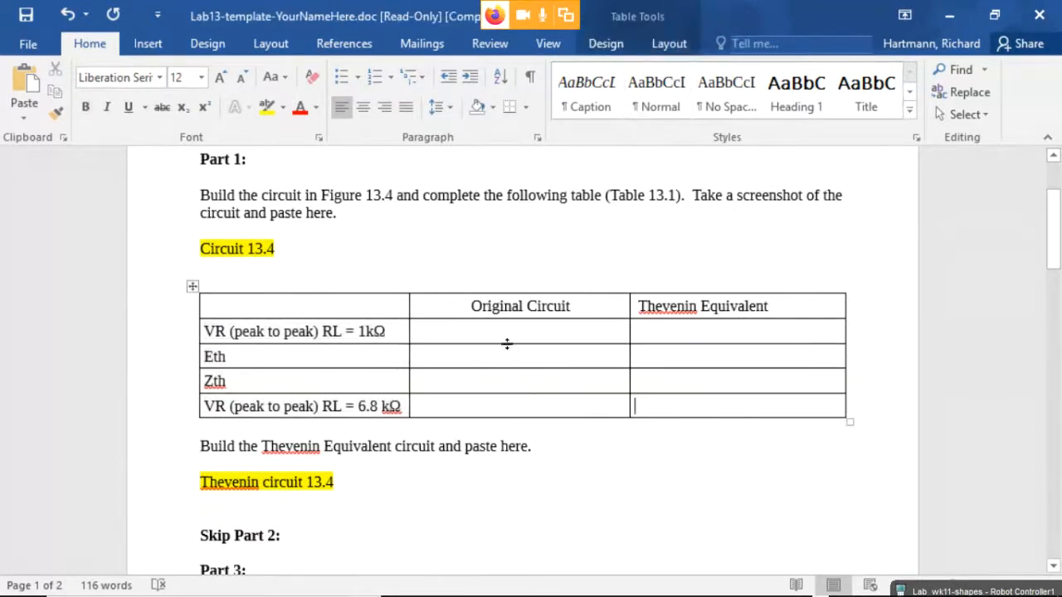
{"action": "left_click_drag", "start_coordinate": [519, 360], "coordinate": [706, 379]}
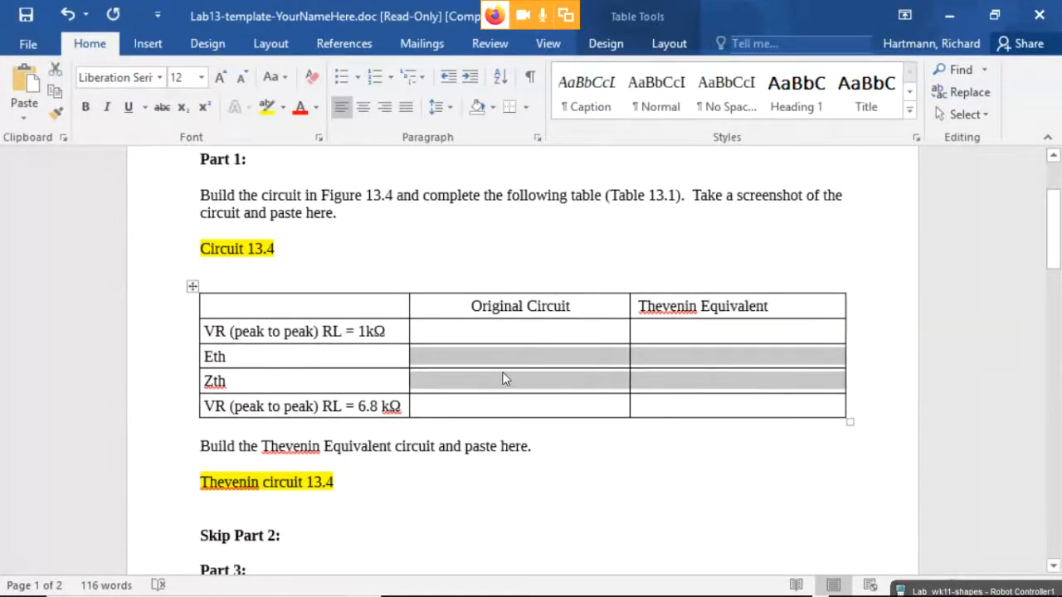
{"action": "left_click", "coordinate": [537, 363]}
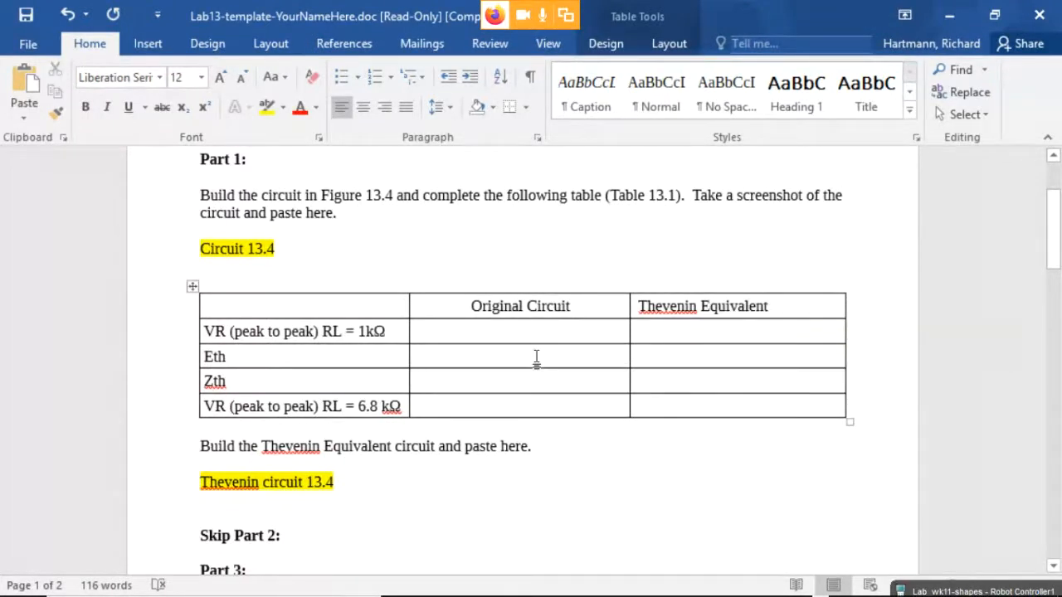
{"action": "type", "text": "kasdfkjsfdkj"}
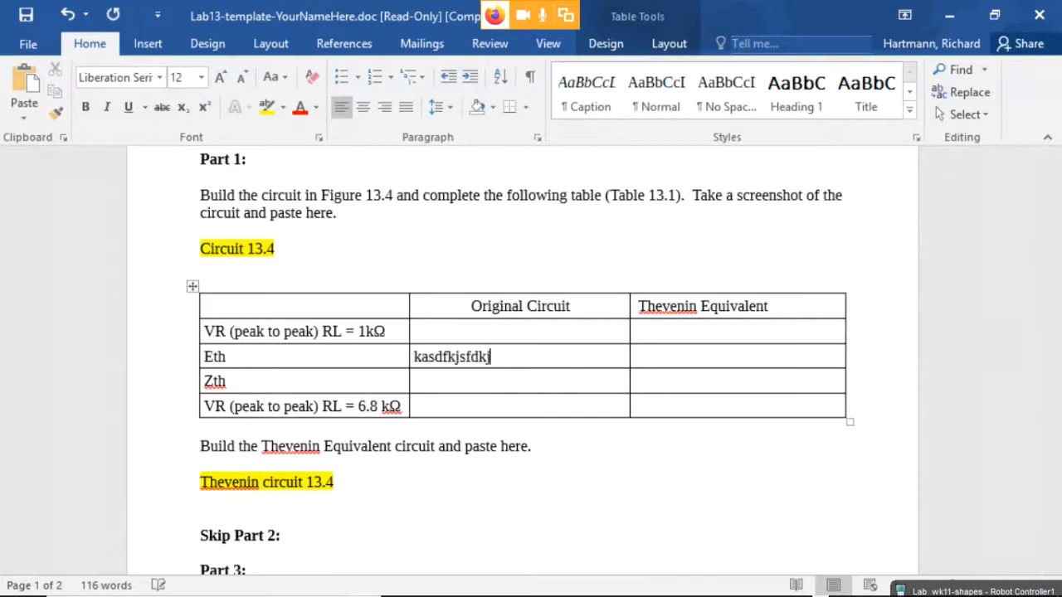
{"action": "key", "text": "BackSpace"}
{"action": "key", "text": "BackSpace"}
{"action": "key", "text": "BackSpace"}
{"action": "key", "text": "BackSpace"}
{"action": "key", "text": "BackSpace"}
{"action": "key", "text": "BackSpace"}
{"action": "key", "text": "BackSpace"}
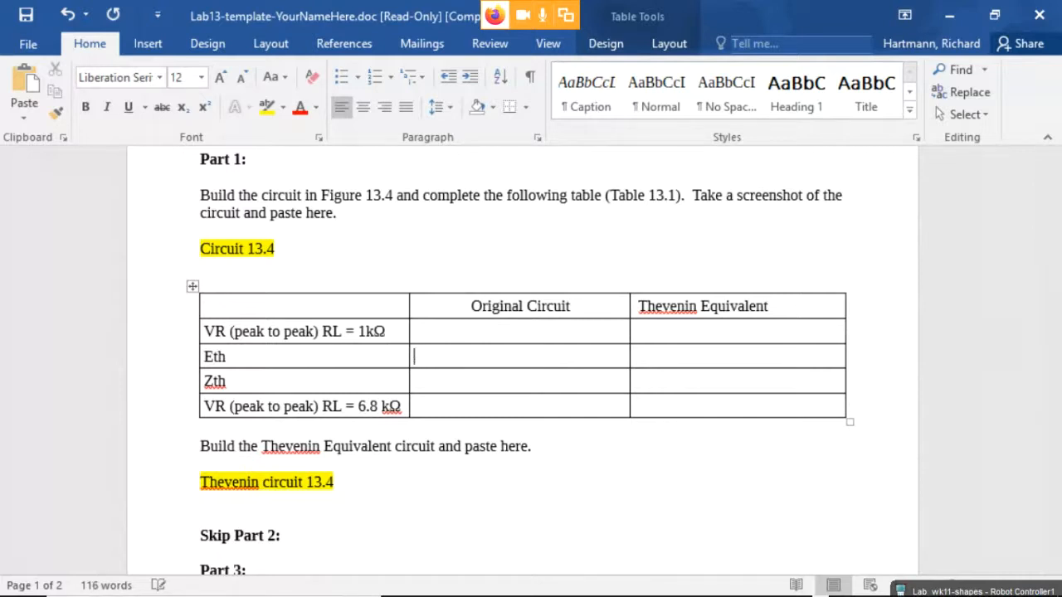
Enter '4.00 V< 32.7 degrees' in the Eth Original Circuit cell and tidy its spacing.
{"action": "type", "text": "4 "}
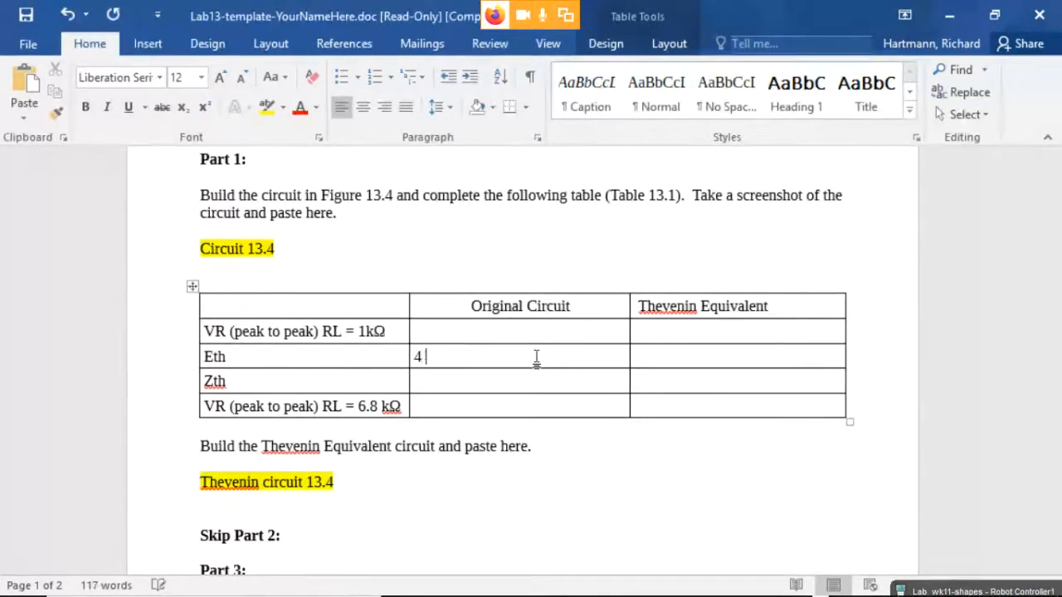
{"action": "type", "text": "V< 32.7"}
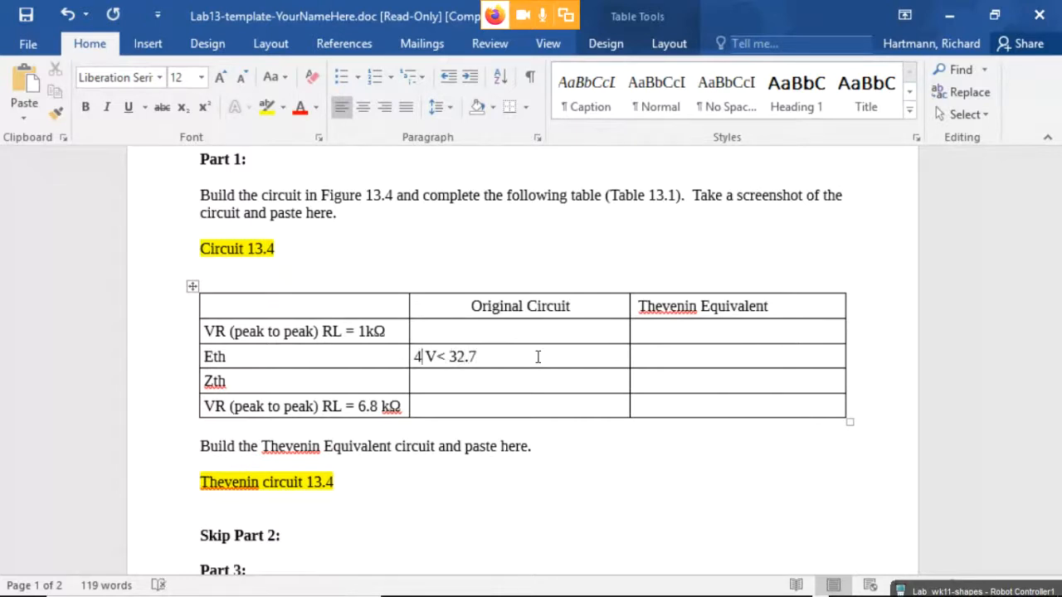
{"action": "key", "text": "Delete"}
{"action": "type", "text": ".00"}
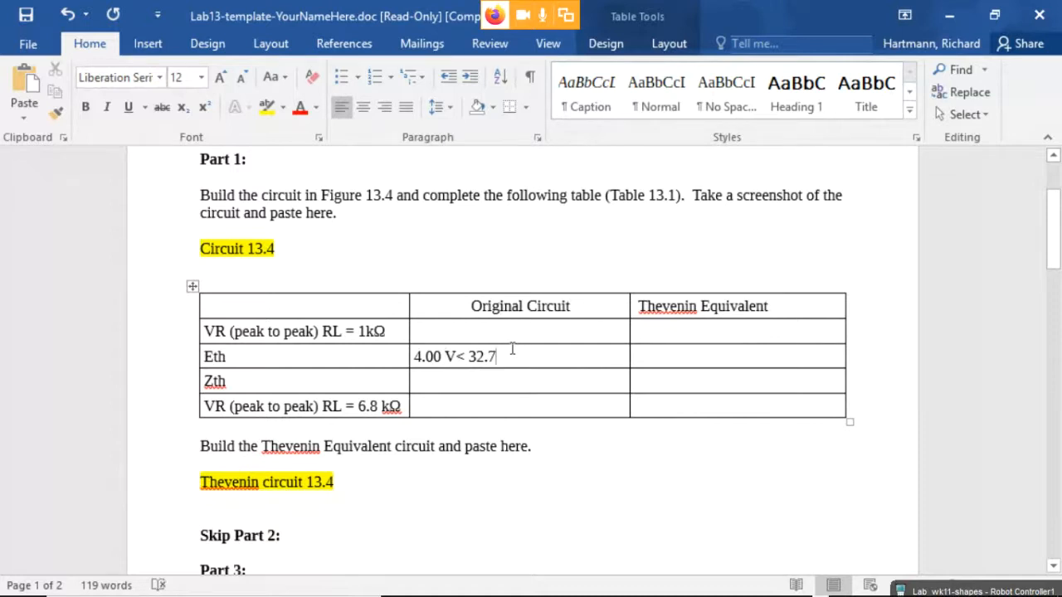
{"action": "type", "text": "degrees"}
{"action": "left_click", "coordinate": [520, 386]}
{"action": "left_click_drag", "start_coordinate": [415, 356], "coordinate": [538, 365]}
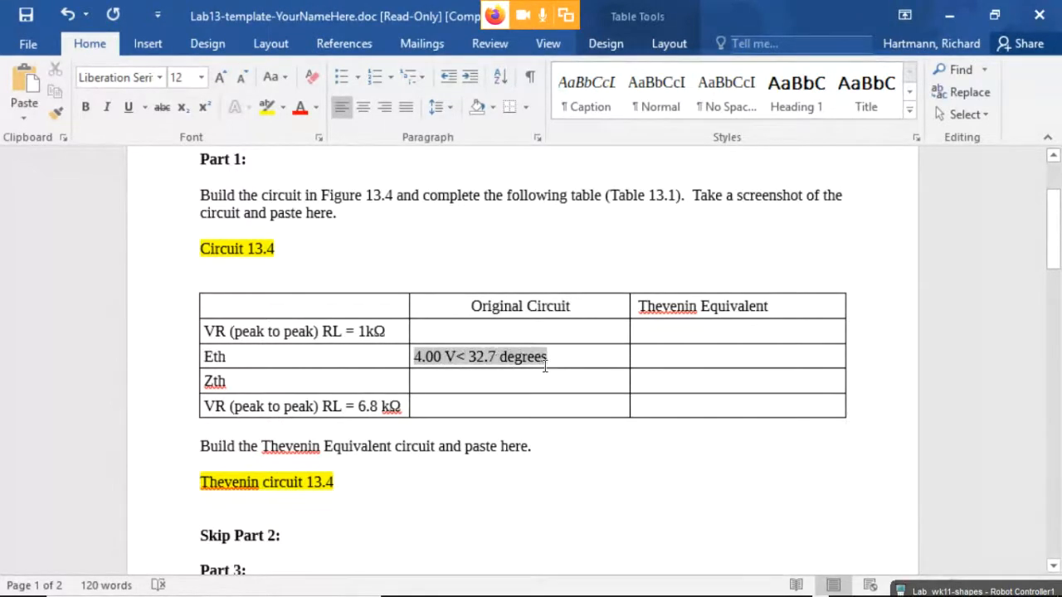
{"action": "left_click", "coordinate": [551, 357]}
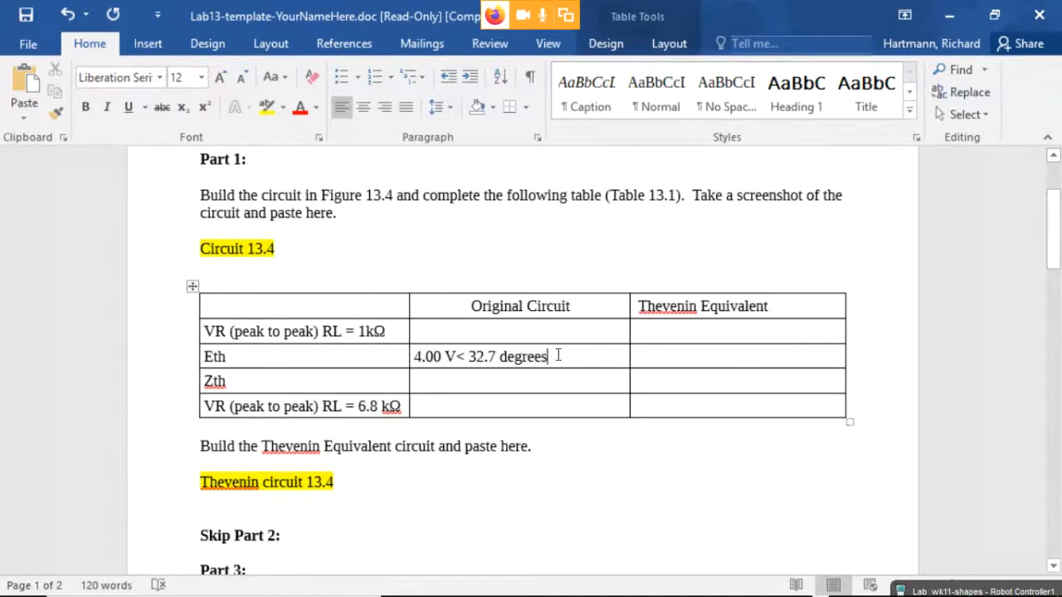
{"action": "left_click_drag", "start_coordinate": [550, 357], "coordinate": [414, 357]}
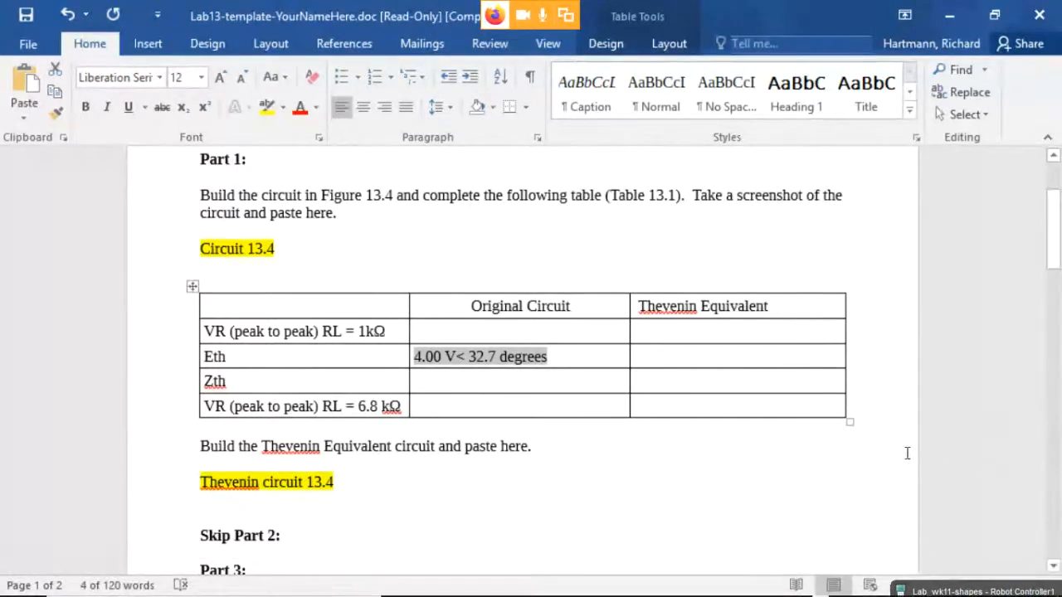
Minimize Word and the Blackboard browser to bring the blank Multisim Design1 forward.
{"action": "left_click", "coordinate": [951, 16]}
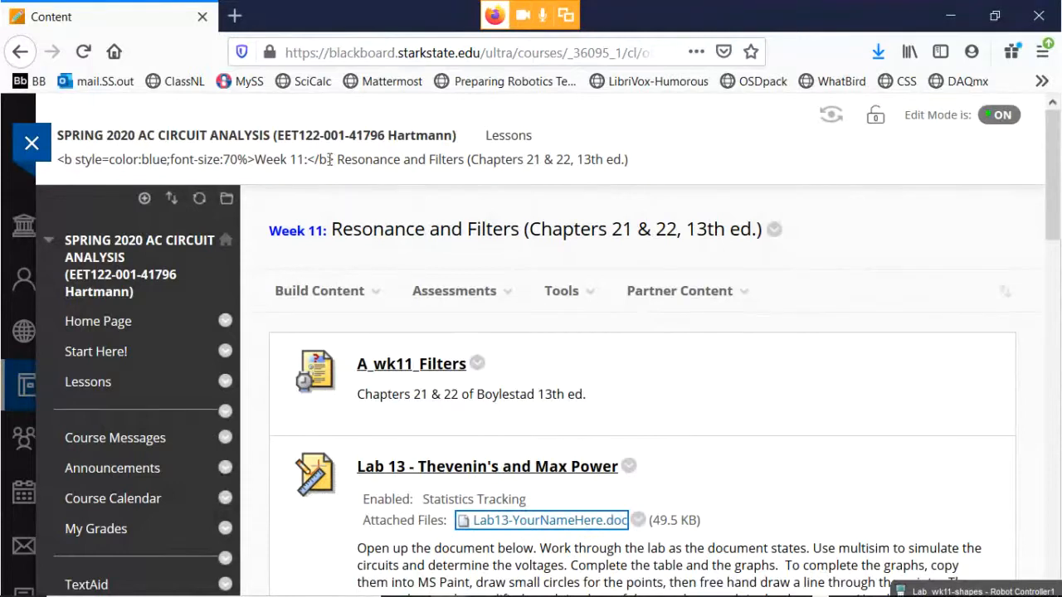
{"action": "left_click_drag", "start_coordinate": [1052, 226], "coordinate": [1002, 184]}
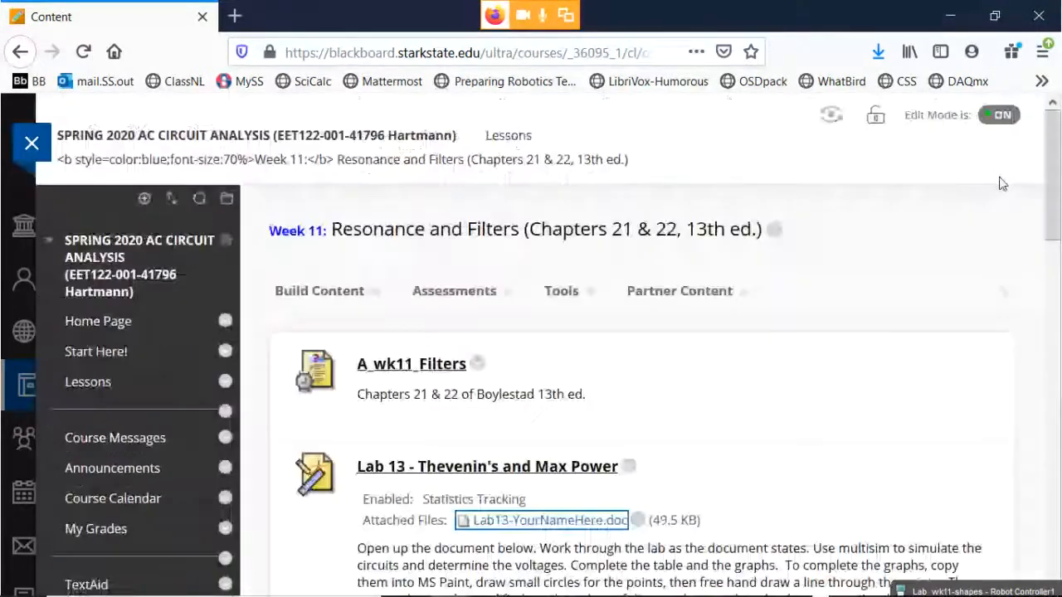
{"action": "left_click", "coordinate": [950, 16]}
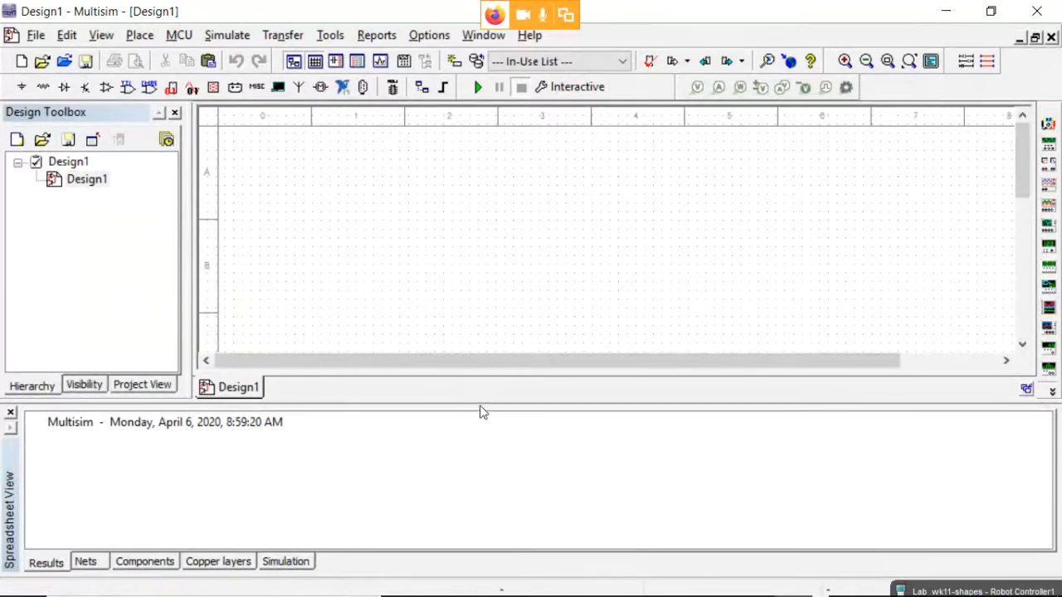
Enlarge the canvas and place an AC_POWER source V1 (120 Vrms, 60 Hz, 0°).
{"action": "left_click_drag", "start_coordinate": [481, 402], "coordinate": [481, 460]}
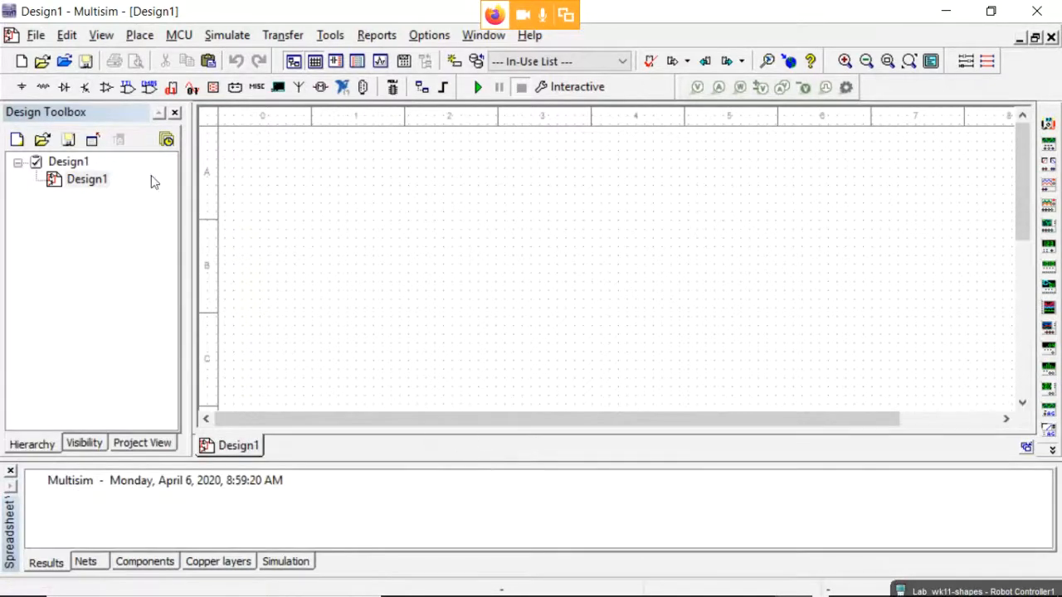
{"action": "left_click", "coordinate": [22, 86]}
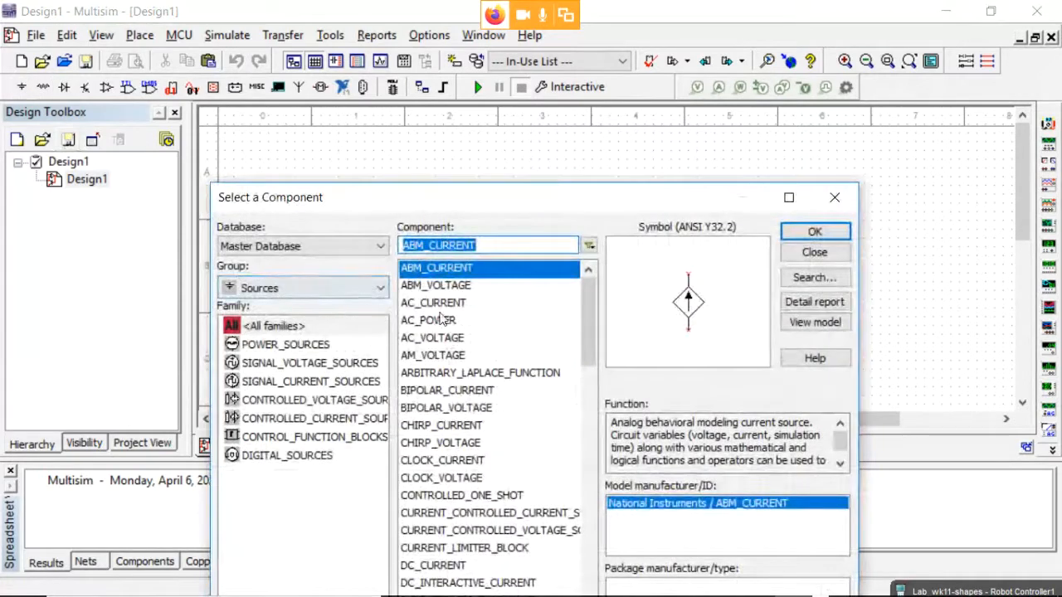
{"action": "left_click", "coordinate": [438, 323]}
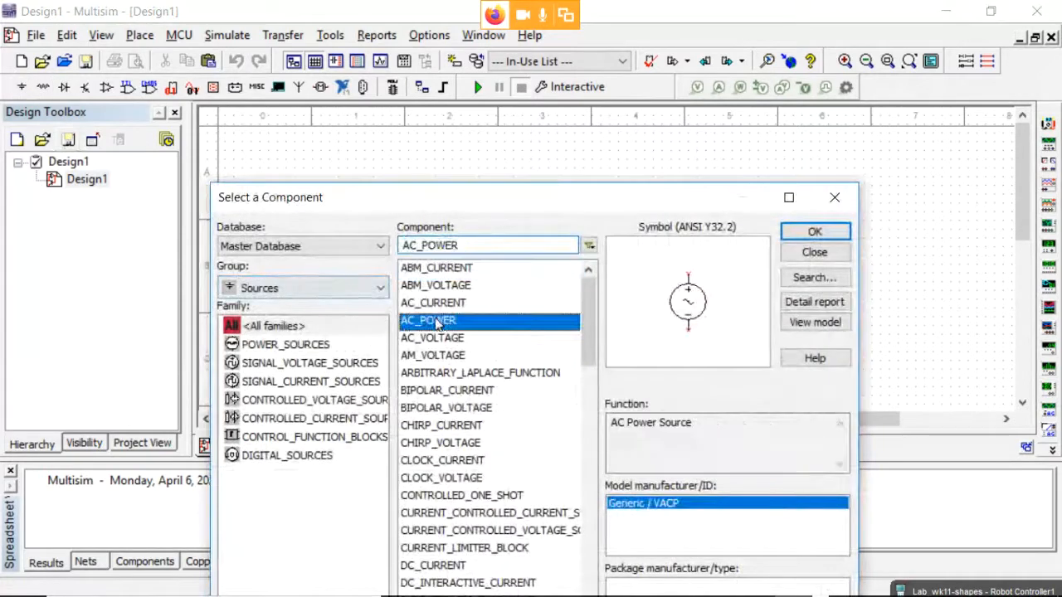
{"action": "left_click", "coordinate": [815, 232]}
{"action": "left_click", "coordinate": [309, 274]}
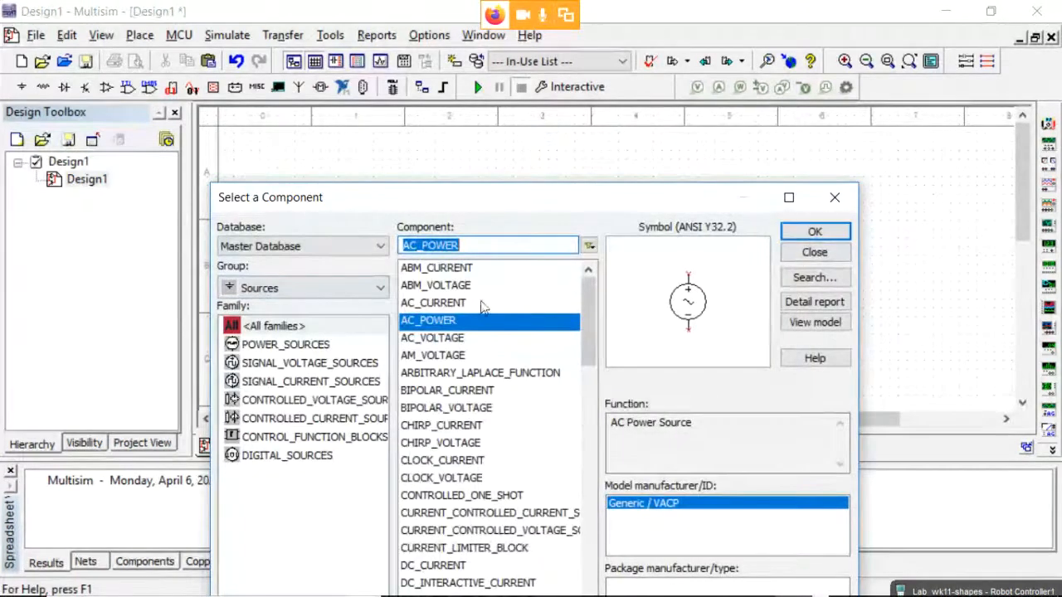
Pick the GROUND component from the source list for placement on the schematic.
{"action": "scroll", "coordinate": [486, 422], "scroll_direction": "down", "scroll_amount": 5}
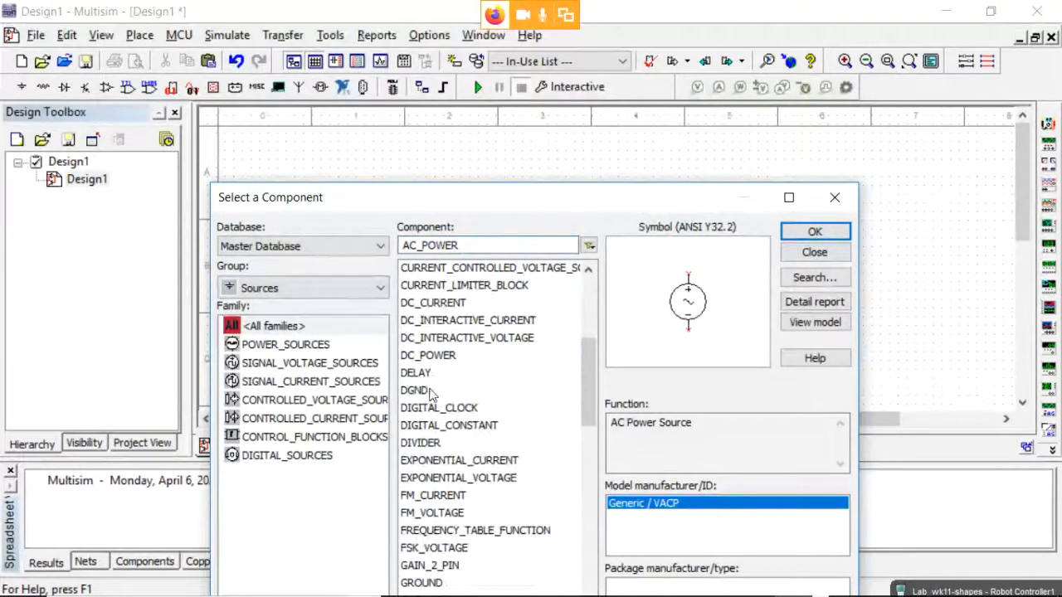
{"action": "scroll", "coordinate": [430, 396], "scroll_direction": "up", "scroll_amount": 3}
{"action": "scroll", "coordinate": [431, 396], "scroll_direction": "up", "scroll_amount": 2}
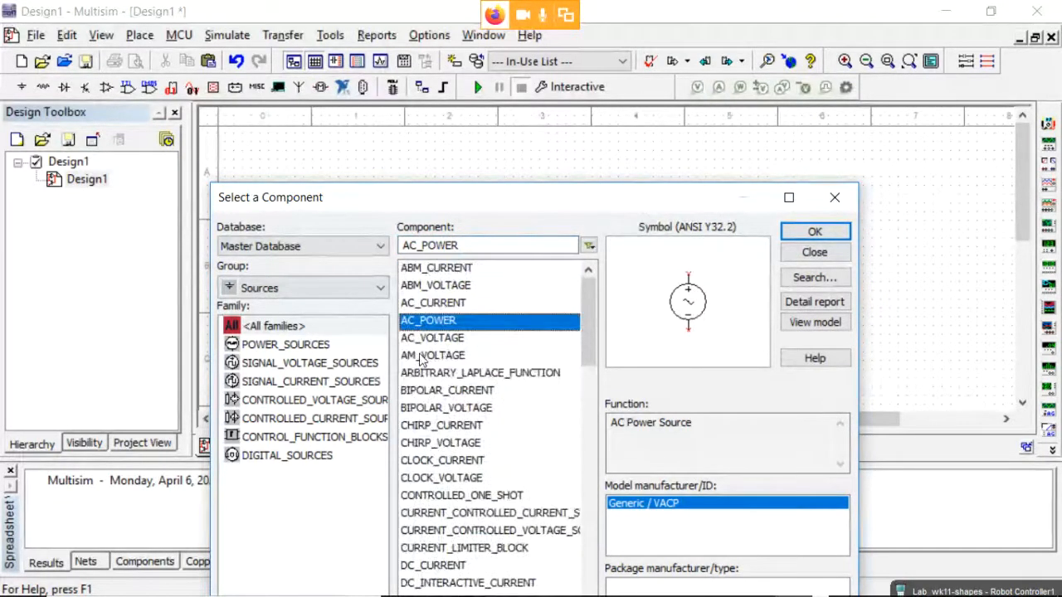
{"action": "scroll", "coordinate": [428, 385], "scroll_direction": "down", "scroll_amount": 5}
{"action": "scroll", "coordinate": [425, 386], "scroll_direction": "down", "scroll_amount": 2}
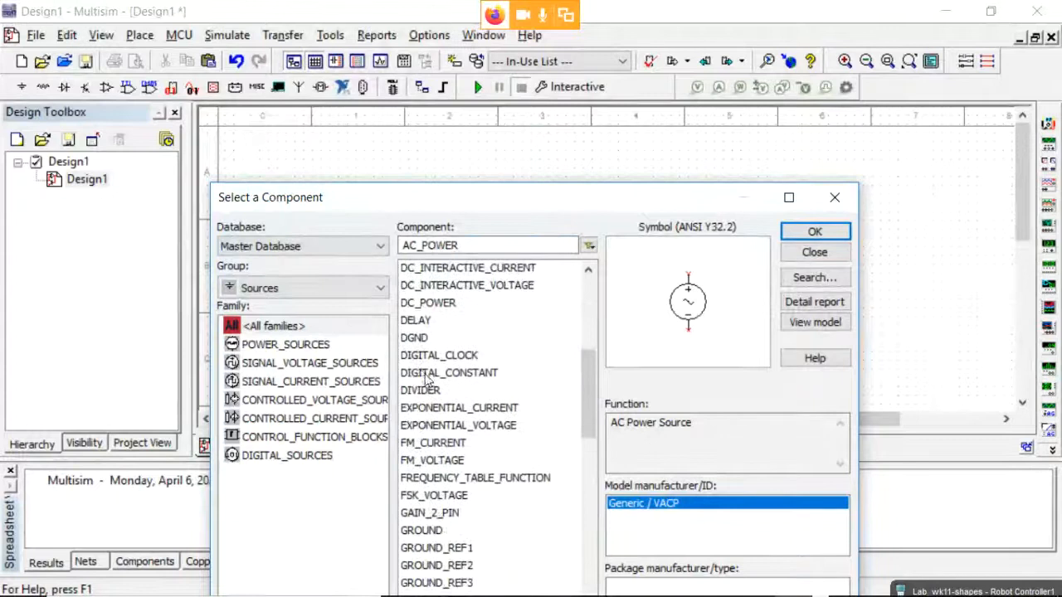
{"action": "left_click", "coordinate": [421, 477]}
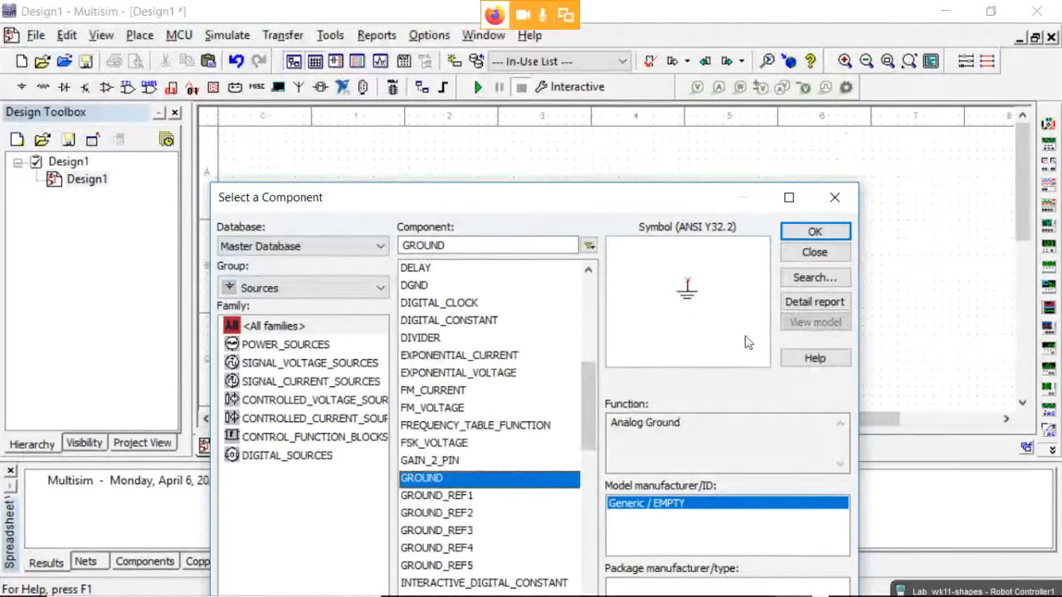
{"action": "left_click", "coordinate": [815, 232]}
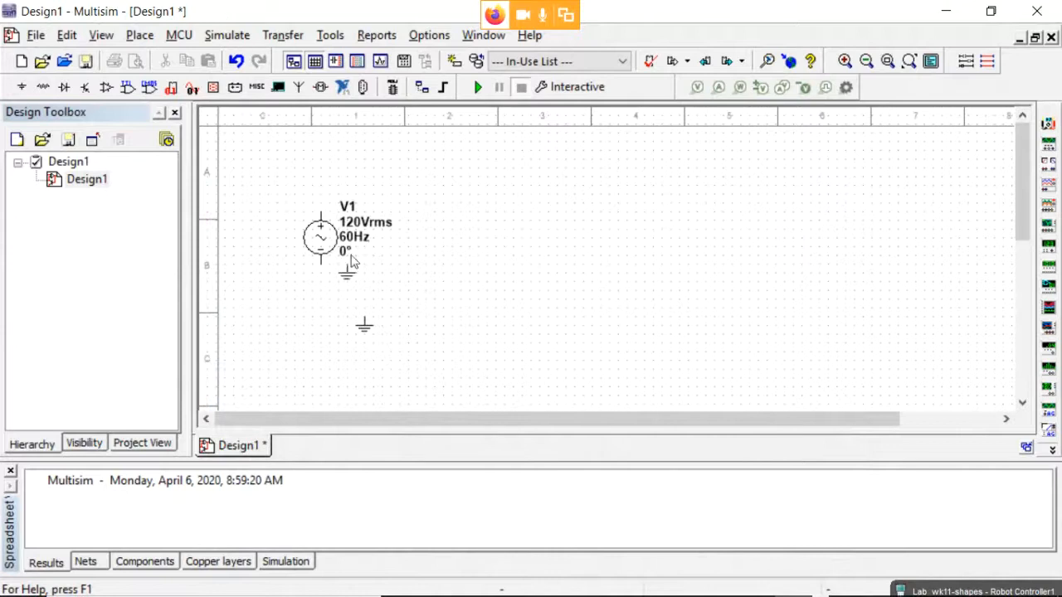
{"action": "left_click", "coordinate": [43, 87]}
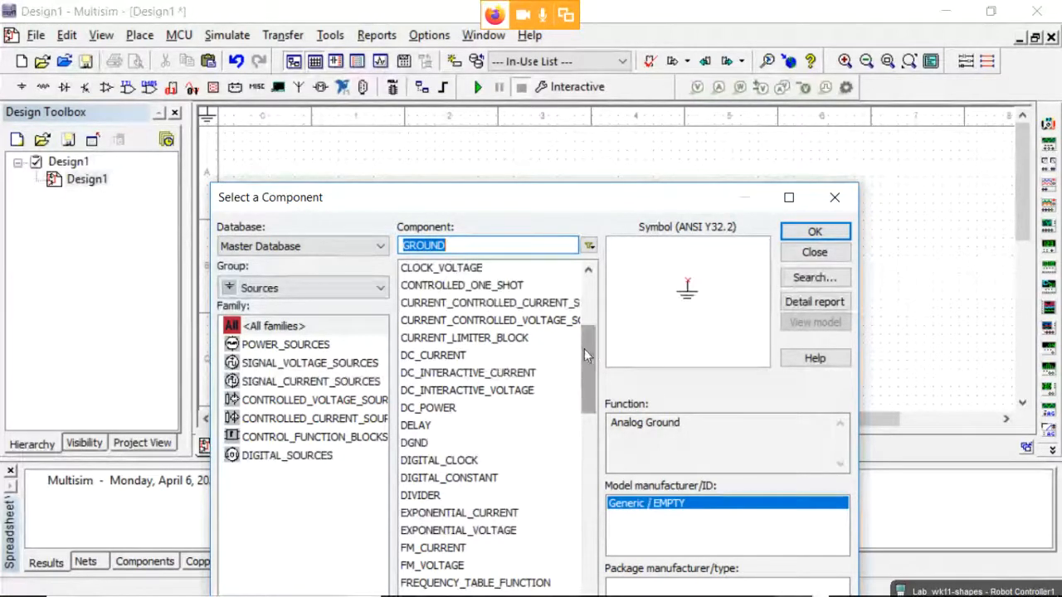
Place a 750 Ω resistor R1 from the Basic group onto the schematic.
{"action": "left_click", "coordinate": [305, 288]}
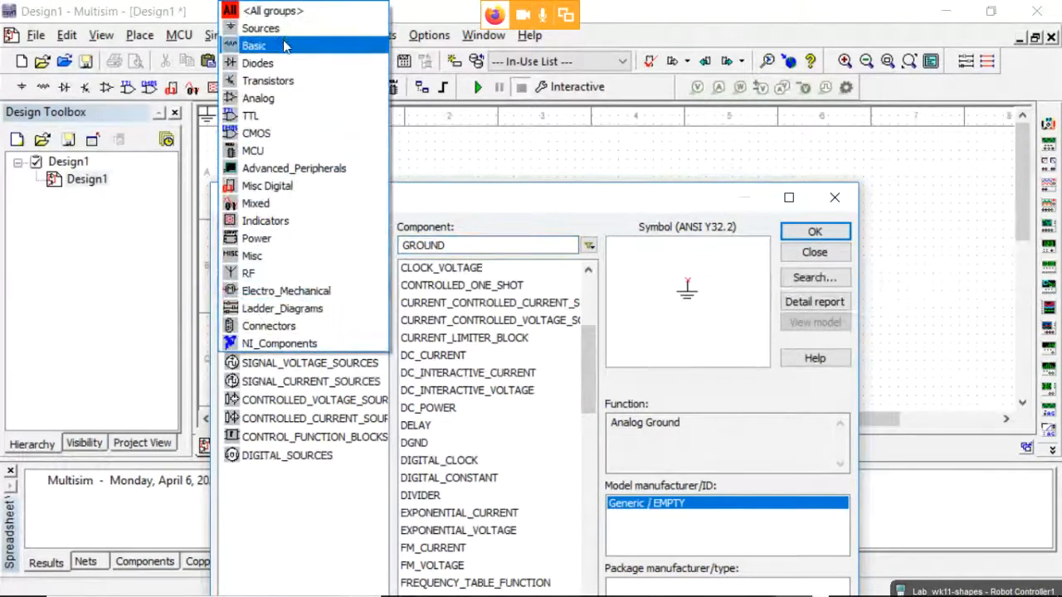
{"action": "left_click", "coordinate": [278, 46]}
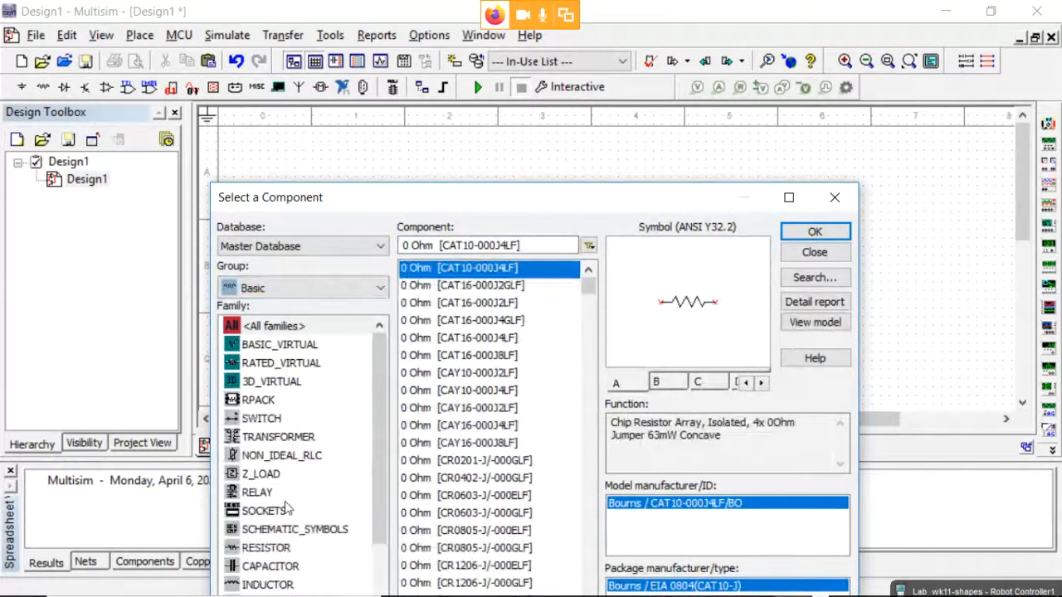
{"action": "scroll", "coordinate": [288, 506], "scroll_direction": "down", "scroll_amount": 2}
{"action": "left_click", "coordinate": [281, 438]}
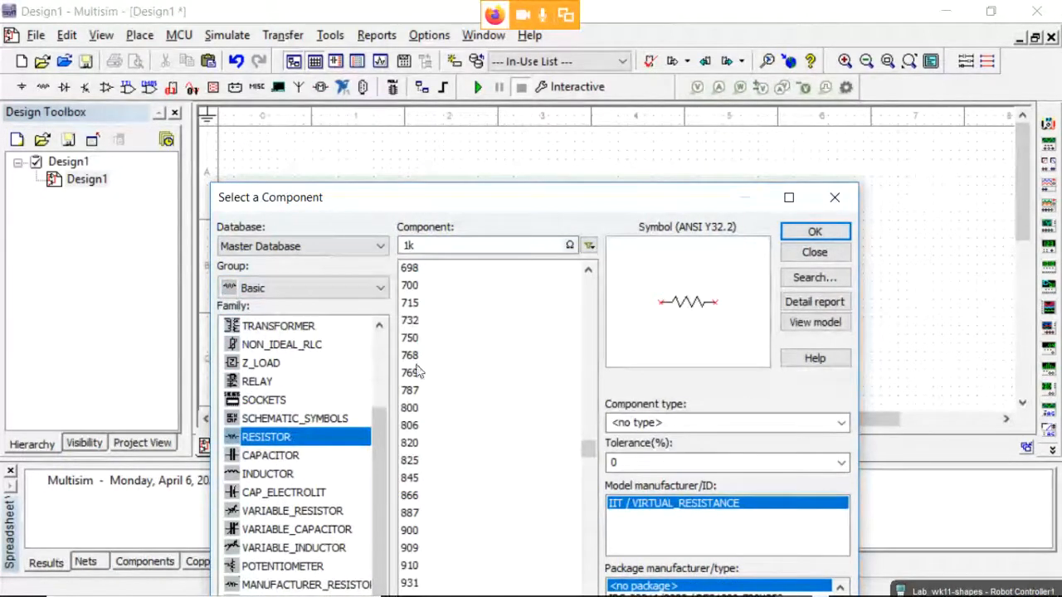
{"action": "left_click", "coordinate": [413, 340]}
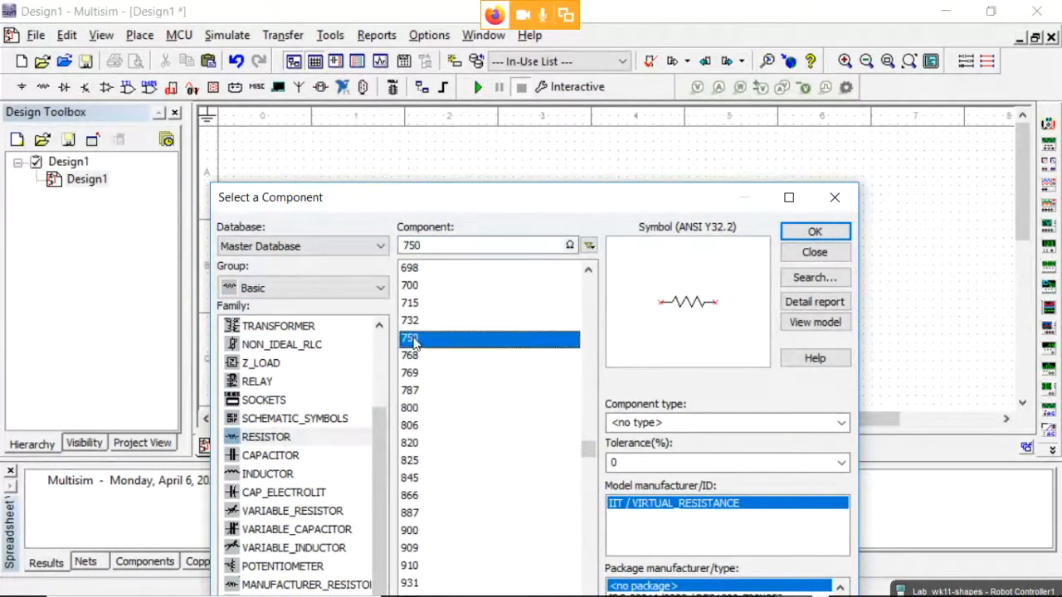
{"action": "left_click", "coordinate": [815, 234]}
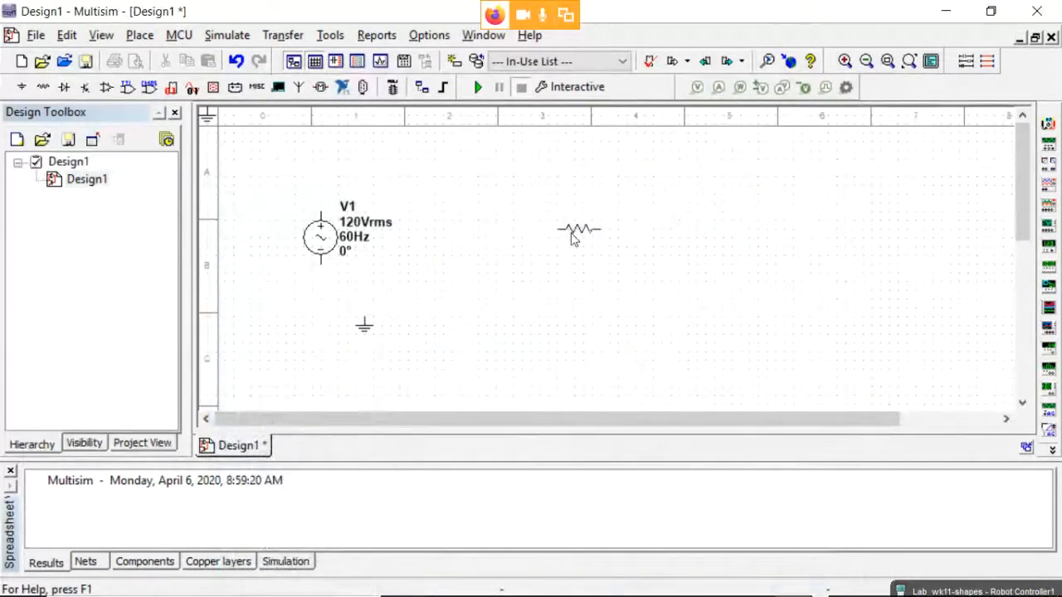
{"action": "left_click", "coordinate": [501, 174]}
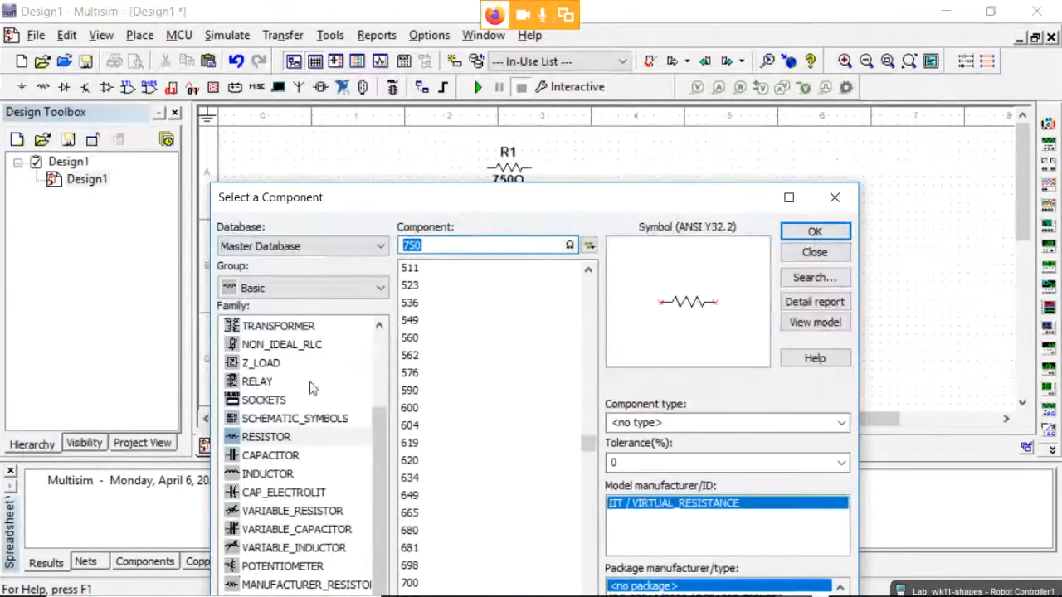
Place a 1 kΩ variable resistor R2 at 50% to the right of R1.
{"action": "scroll", "coordinate": [308, 384], "scroll_direction": "down", "scroll_amount": 1}
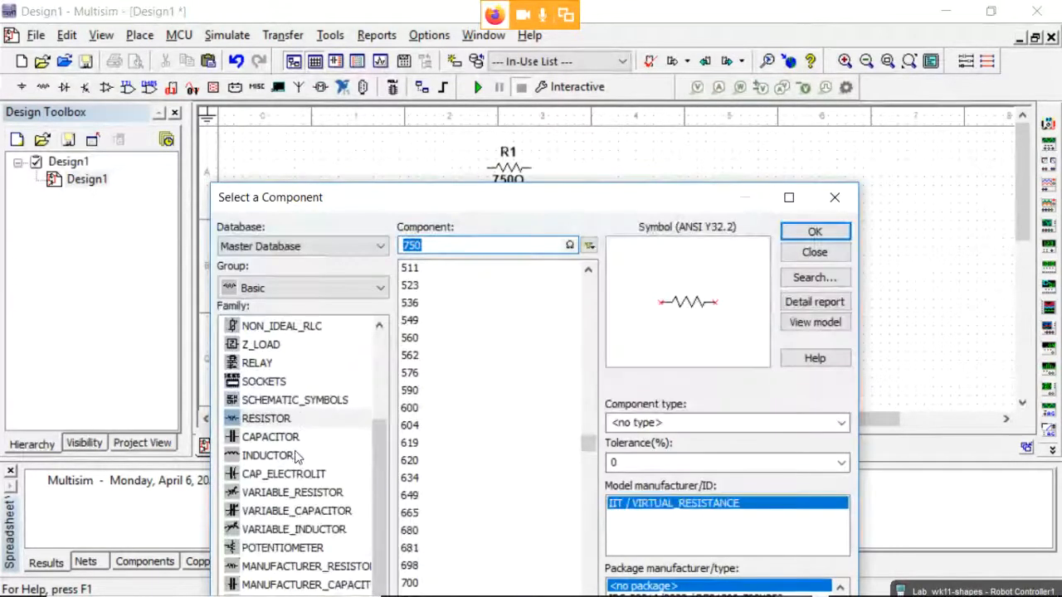
{"action": "left_click", "coordinate": [320, 496]}
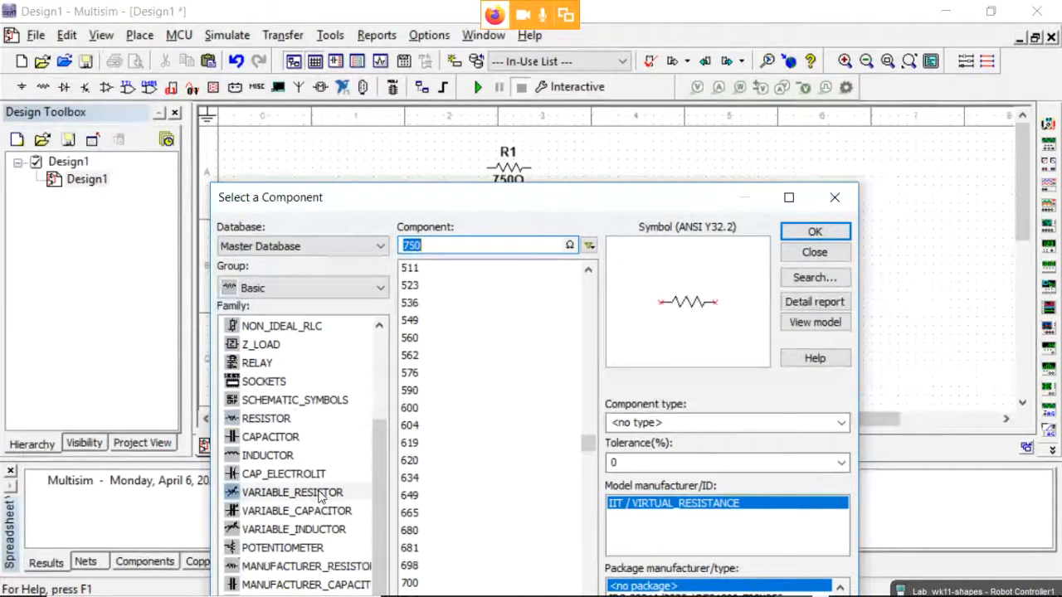
{"action": "left_click", "coordinate": [812, 231]}
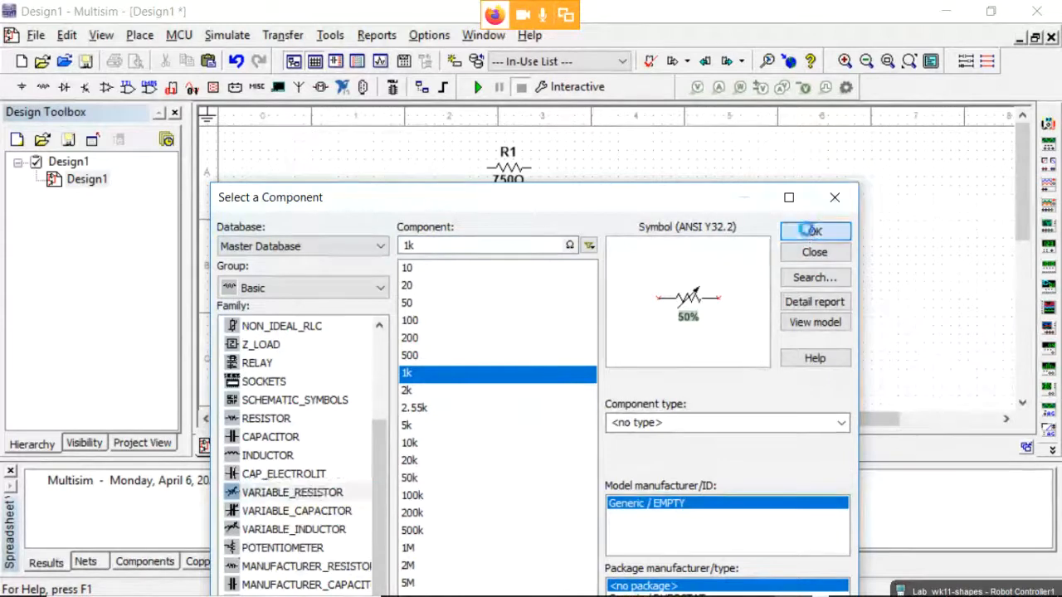
{"action": "left_click", "coordinate": [668, 242]}
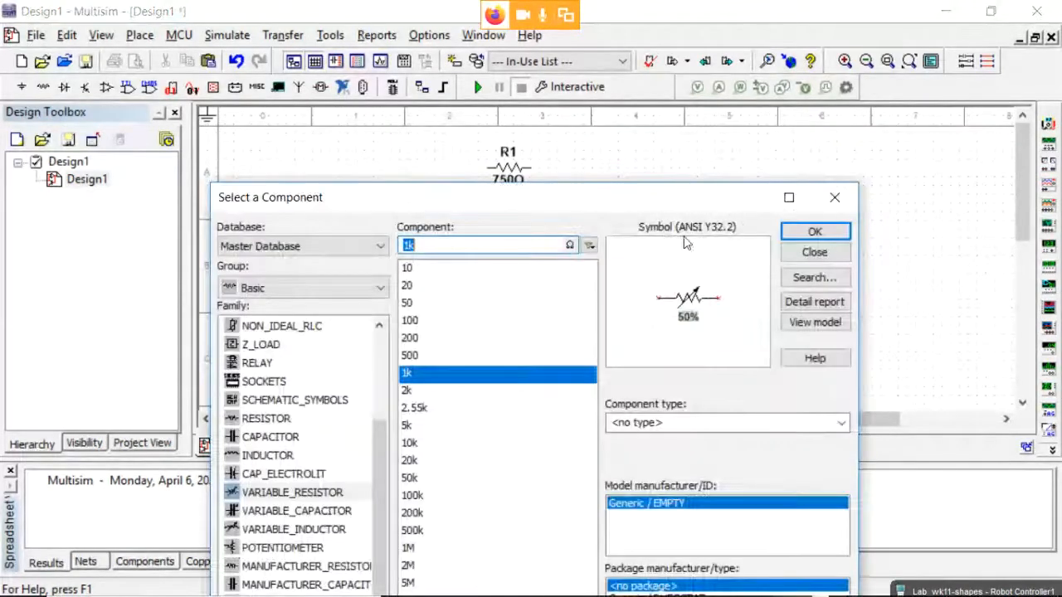
{"action": "left_click", "coordinate": [814, 252]}
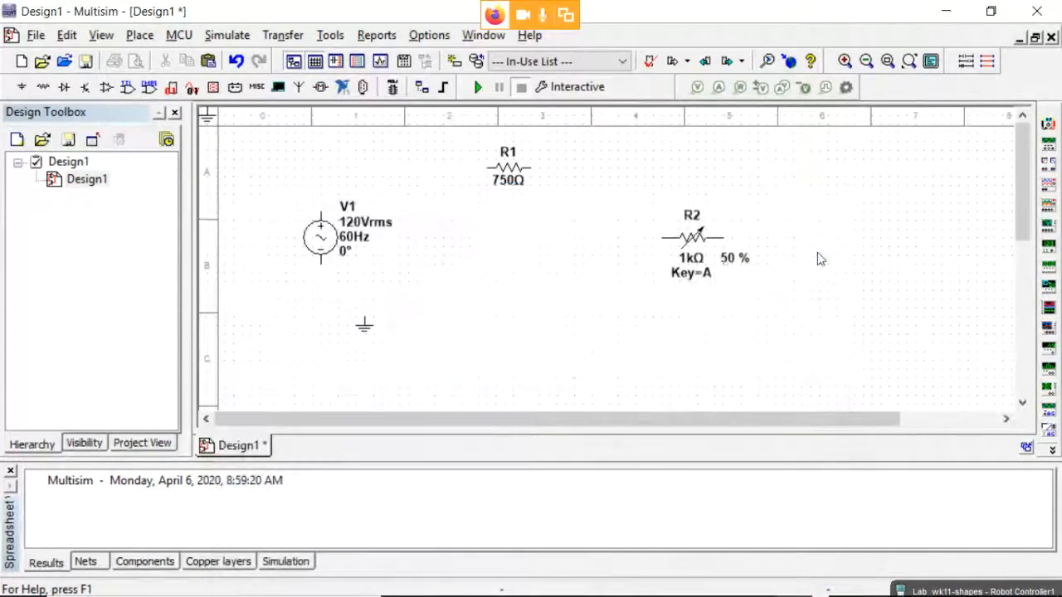
{"action": "left_click", "coordinate": [701, 241]}
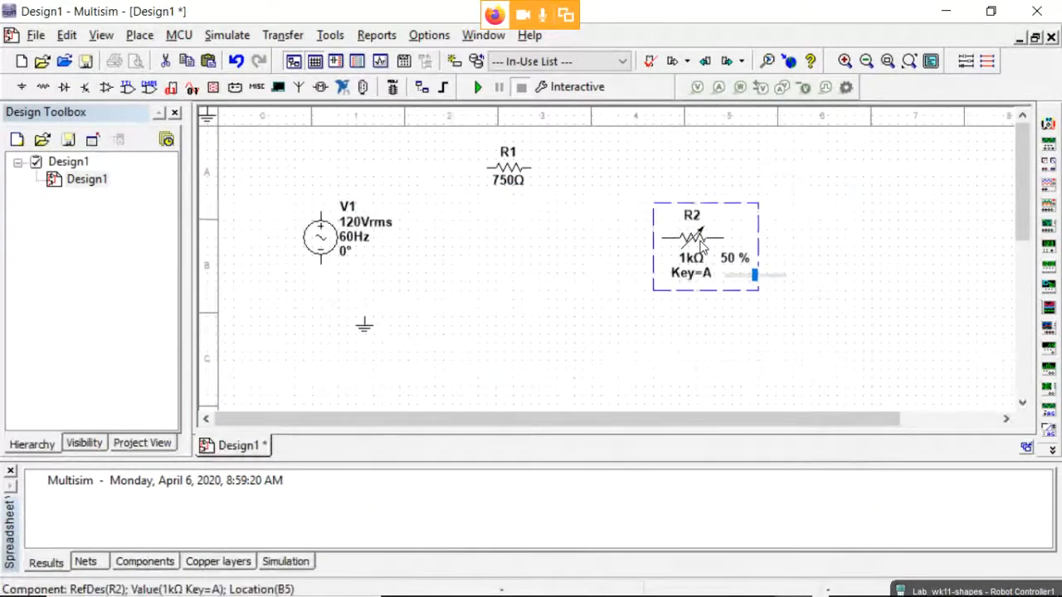
Rotate R2 90° to stand vertically and wire R1's left pin to V1's top terminal.
{"action": "right_click", "coordinate": [701, 243]}
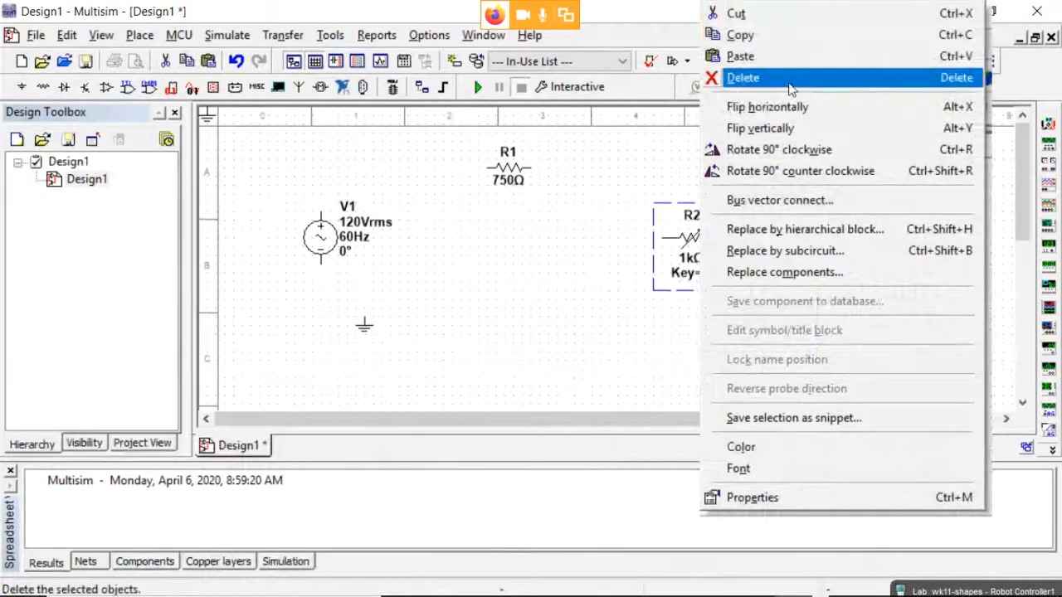
{"action": "left_click", "coordinate": [804, 155]}
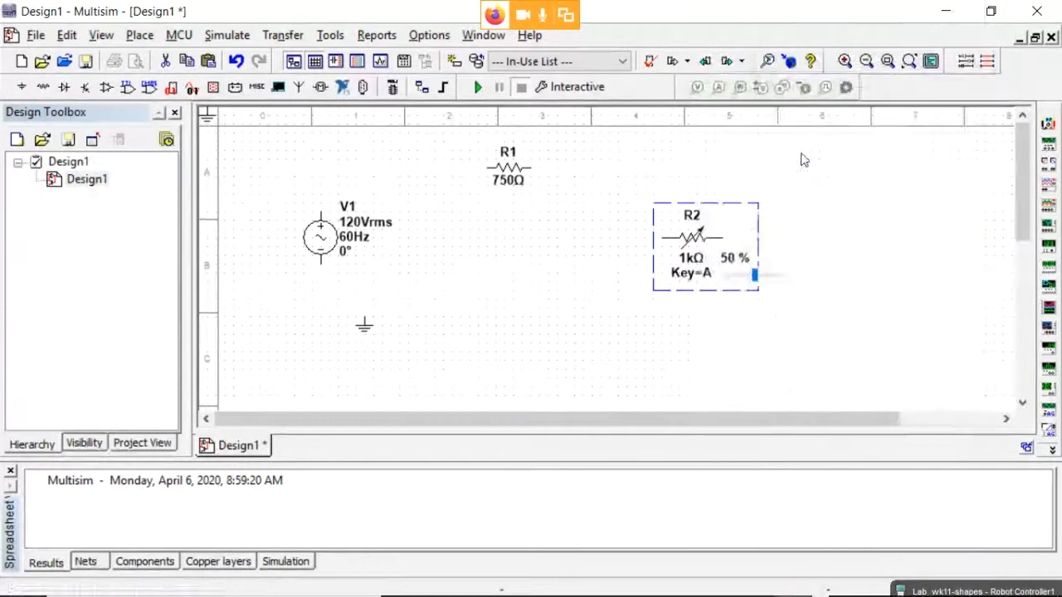
{"action": "left_click", "coordinate": [540, 256]}
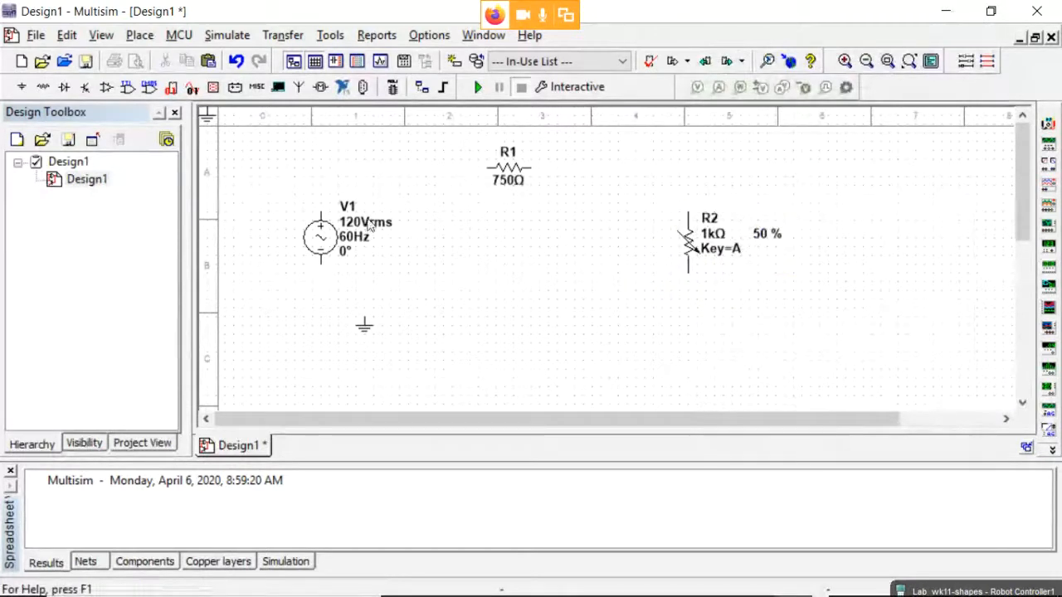
{"action": "left_click", "coordinate": [486, 167]}
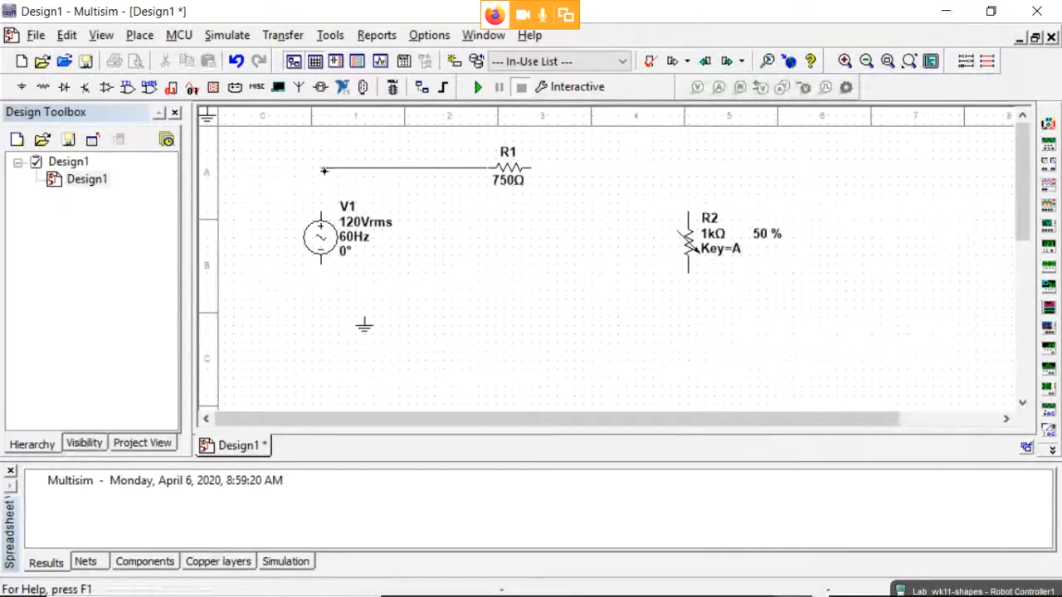
{"action": "left_click", "coordinate": [321, 213]}
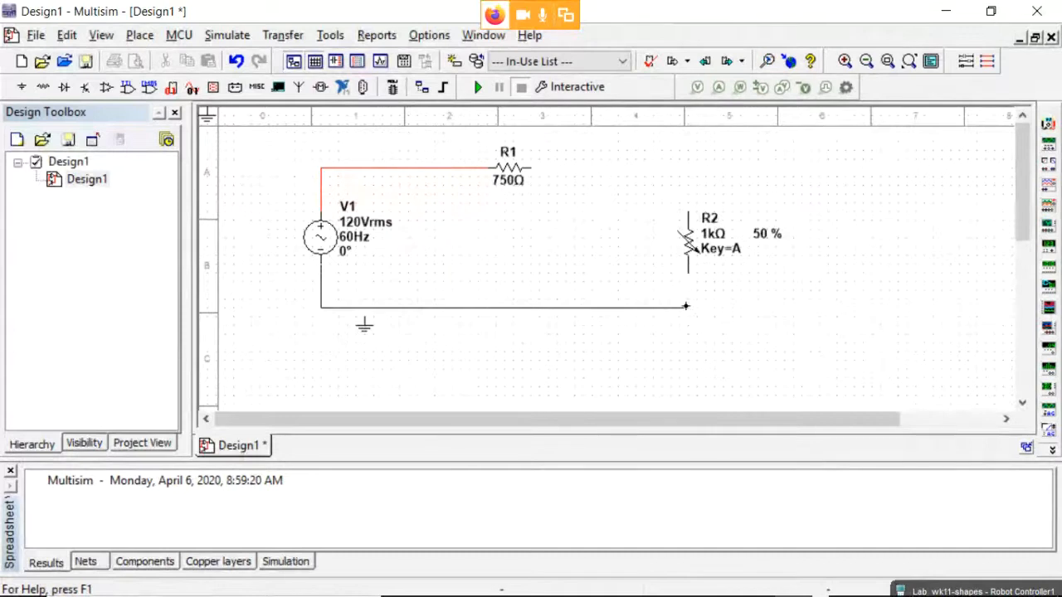
Wire V1's bottom to R2 with ground on that wire, then connect R1 to R2's top pin.
{"action": "left_click", "coordinate": [687, 272]}
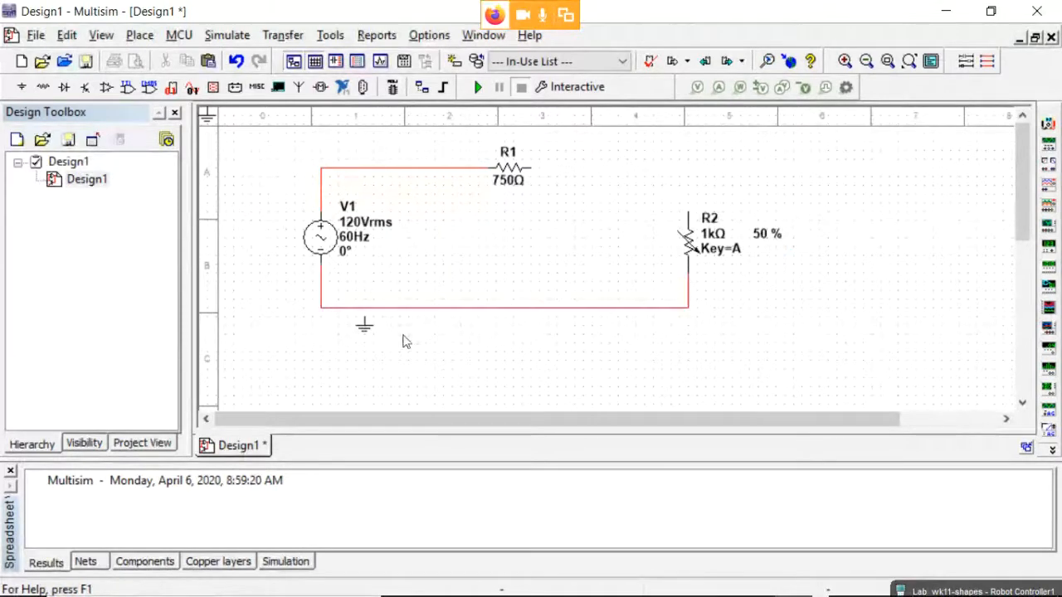
{"action": "left_click", "coordinate": [365, 336]}
{"action": "left_click", "coordinate": [365, 309]}
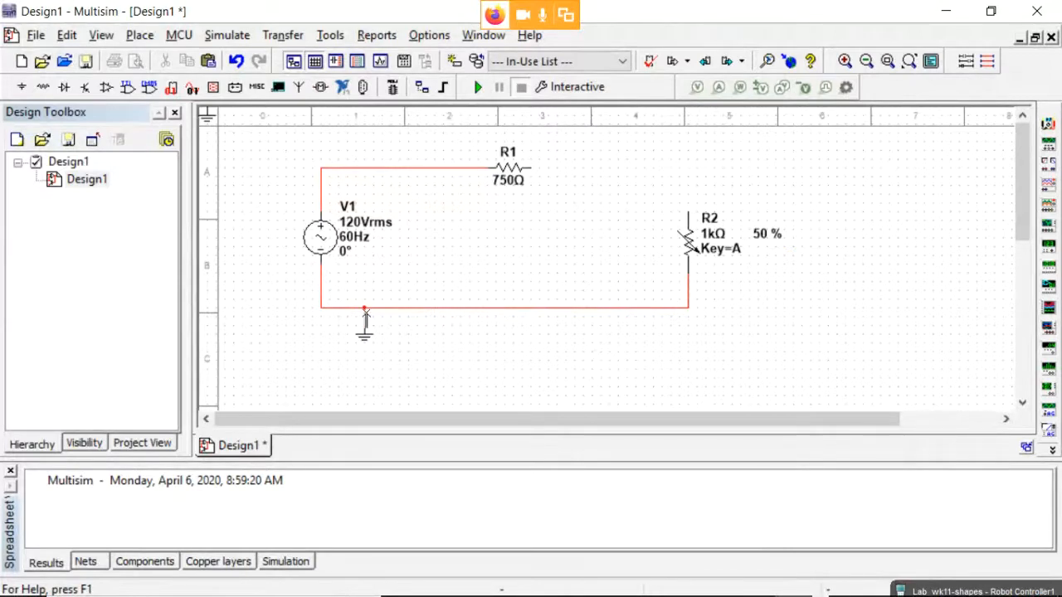
{"action": "left_click", "coordinate": [532, 168]}
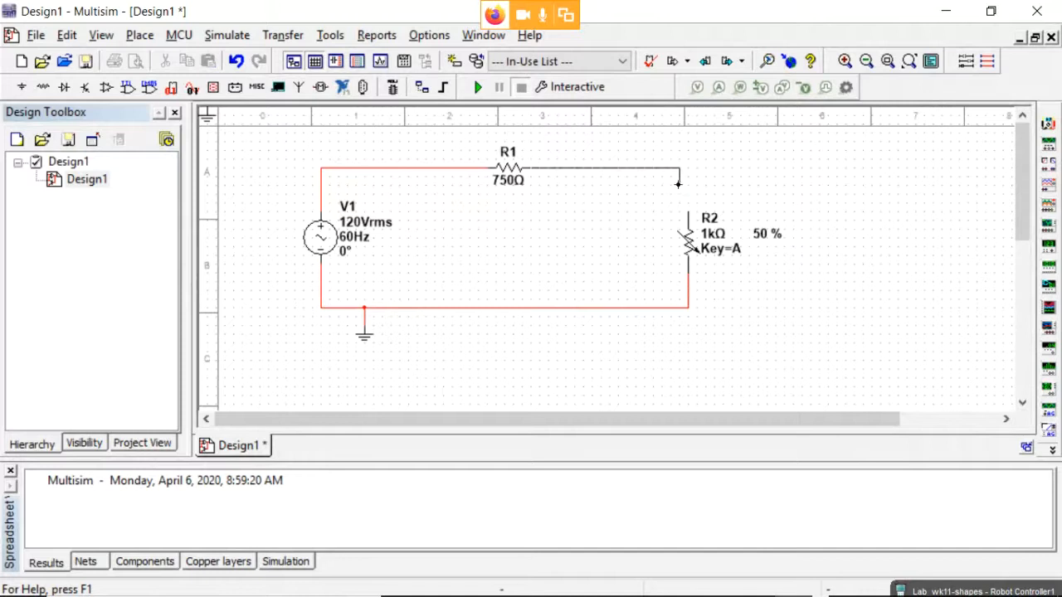
{"action": "left_click", "coordinate": [688, 209]}
{"action": "mouse_move", "coordinate": [704, 242]}
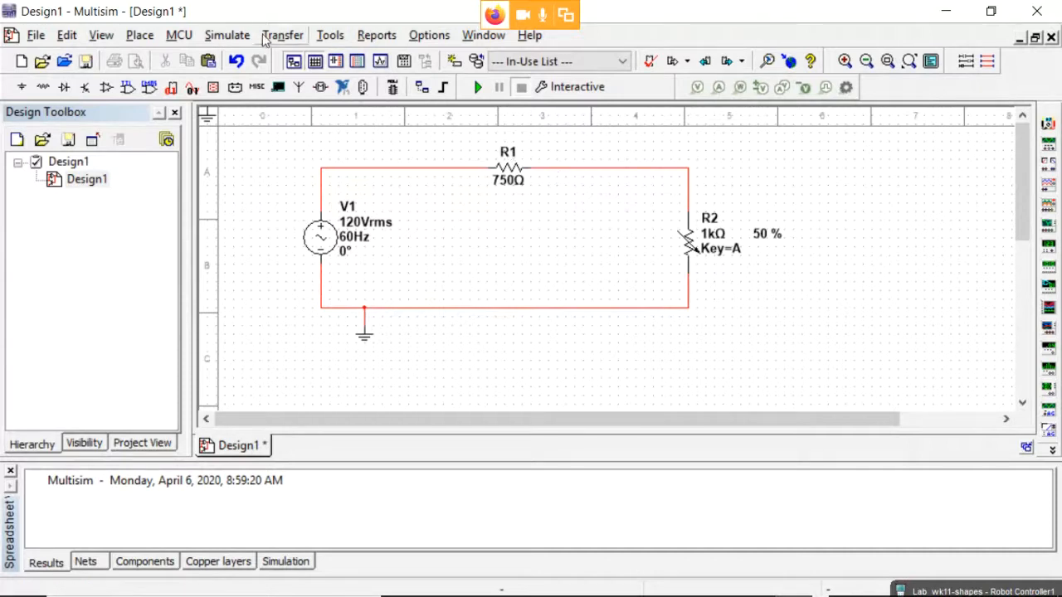
Place voltage probe PR1 on the R1–R2 junction and shift its reading box to the right.
{"action": "left_click", "coordinate": [229, 35]}
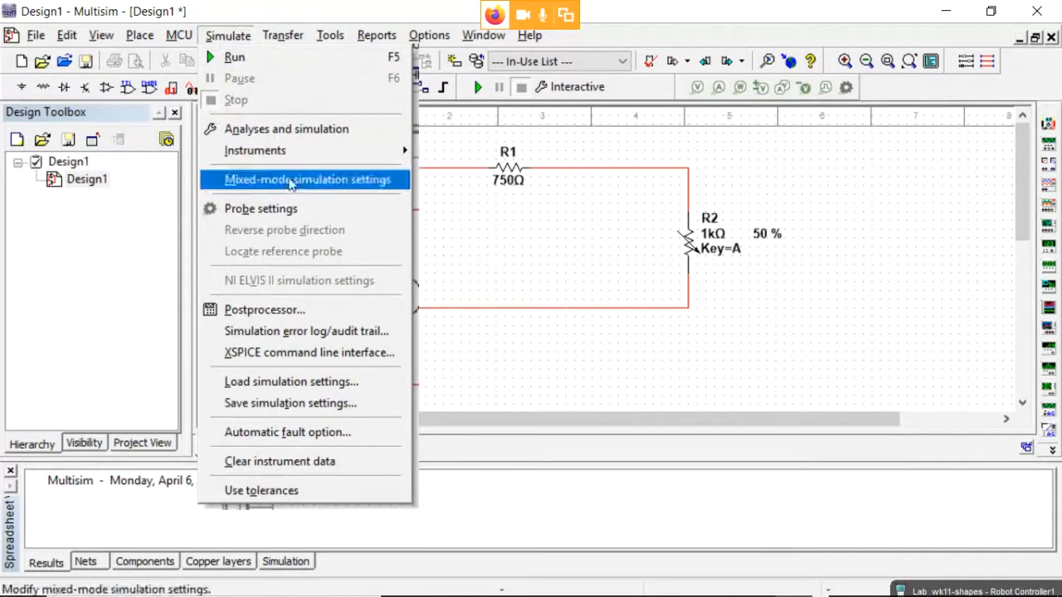
{"action": "mouse_move", "coordinate": [318, 152]}
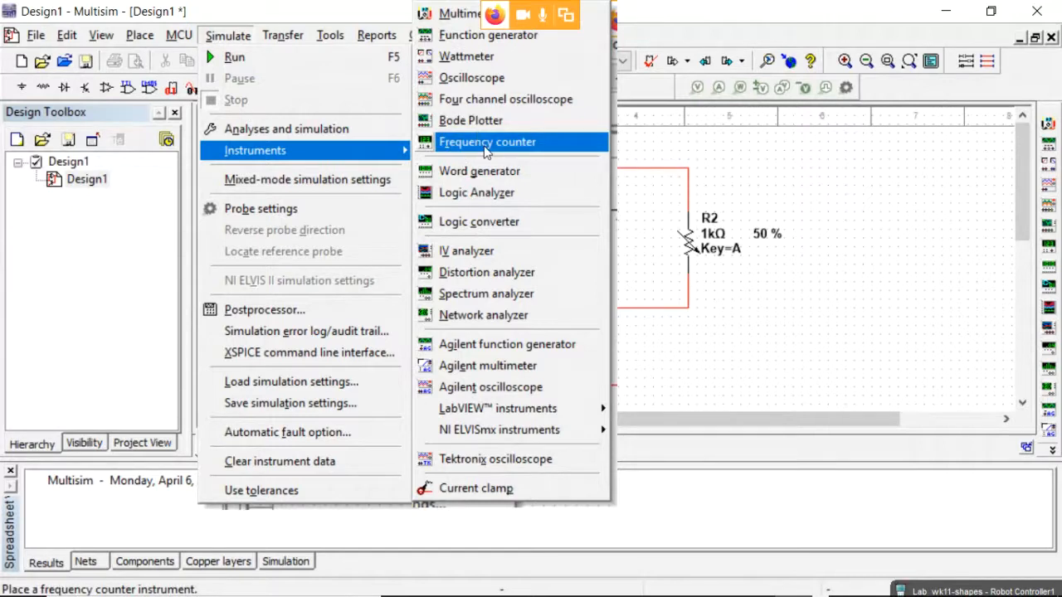
{"action": "left_click", "coordinate": [763, 171]}
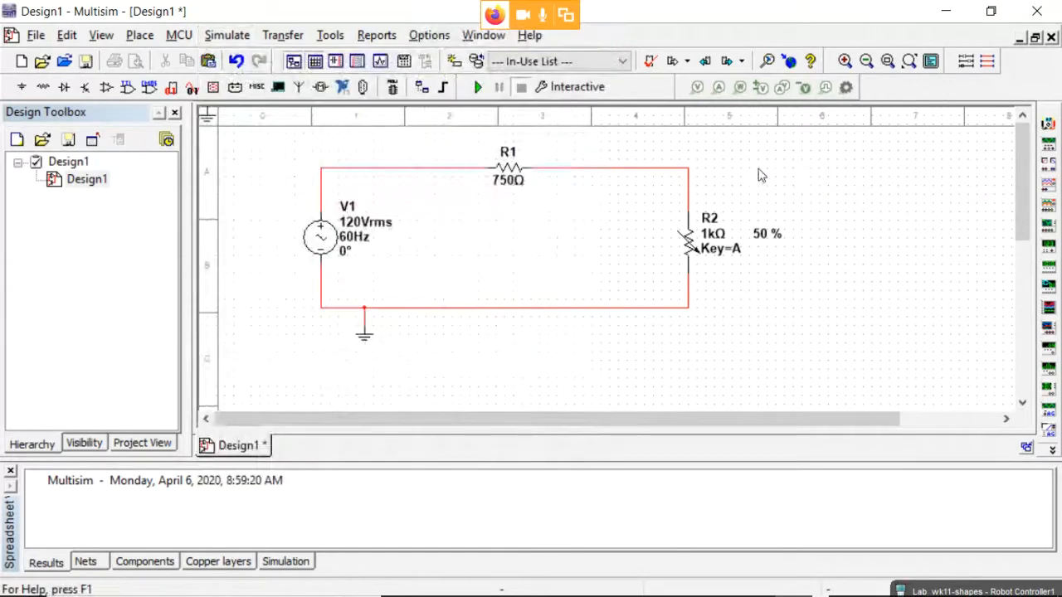
{"action": "left_click", "coordinate": [697, 88]}
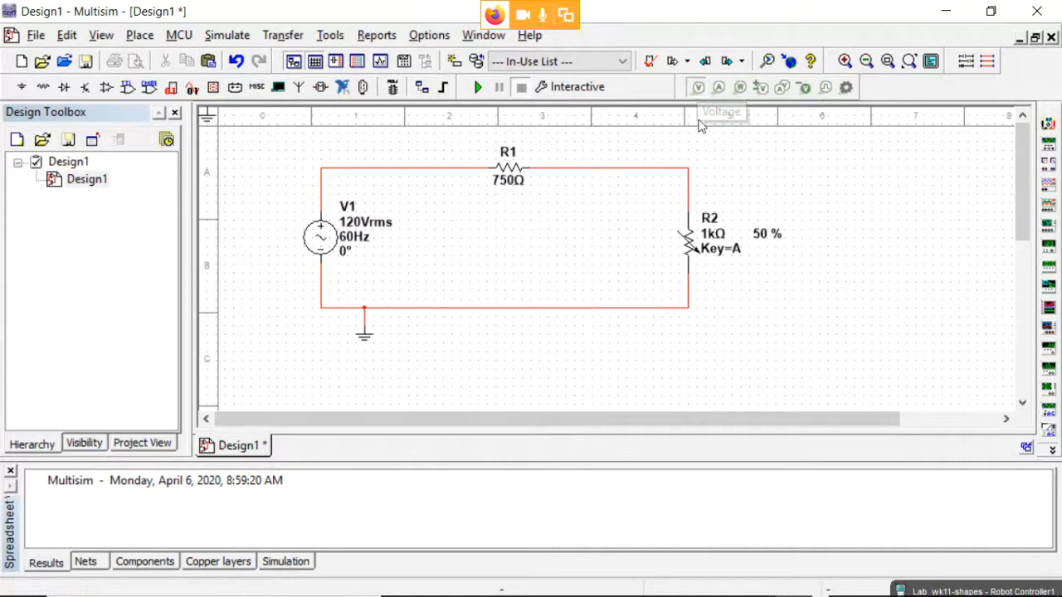
{"action": "left_click", "coordinate": [688, 199]}
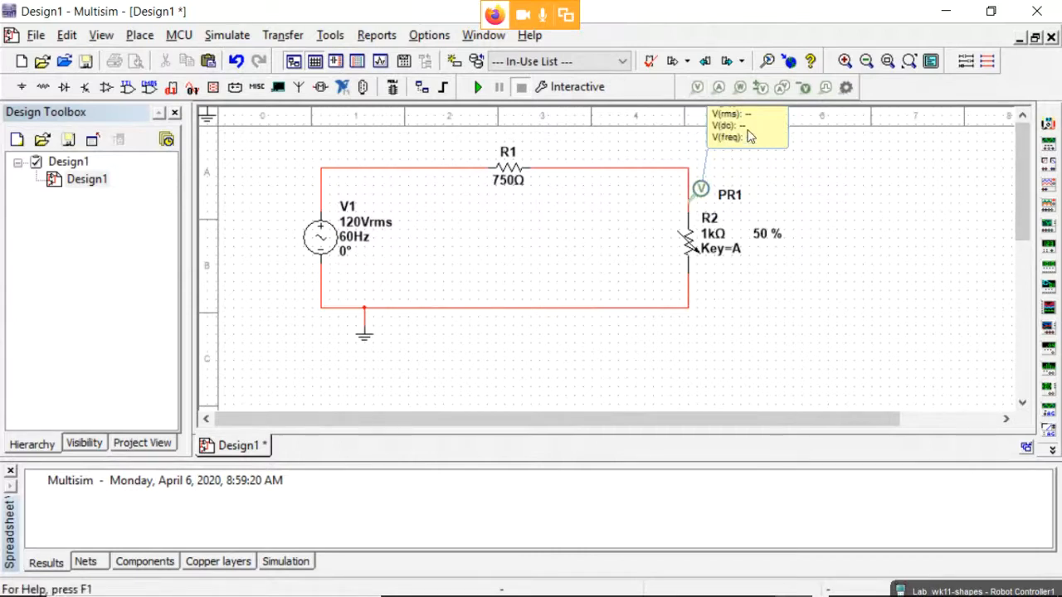
{"action": "left_click_drag", "start_coordinate": [749, 136], "coordinate": [812, 188]}
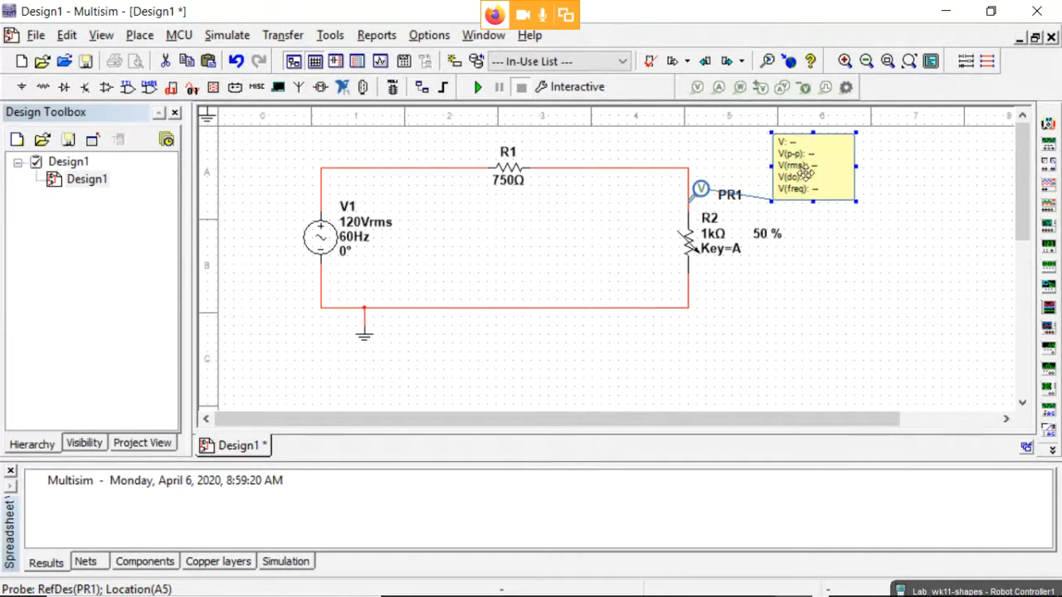
{"action": "left_click", "coordinate": [846, 240]}
Switch PR1 to custom parameters with V, V(dc), V(gain_DC) and V(gain_AC) set to not shown.
{"action": "double_click", "coordinate": [700, 191]}
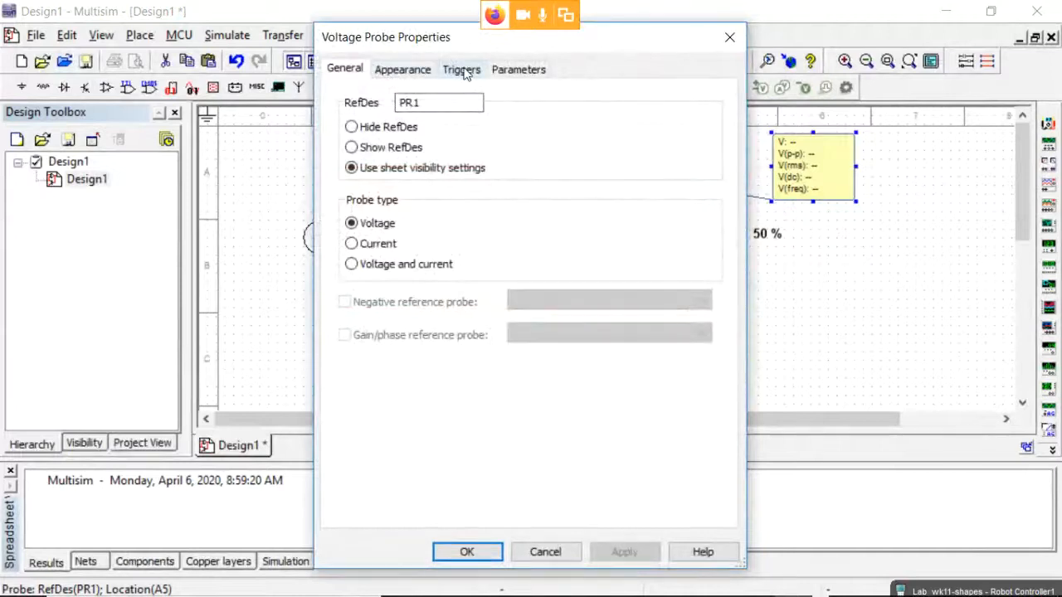
{"action": "left_click", "coordinate": [519, 70]}
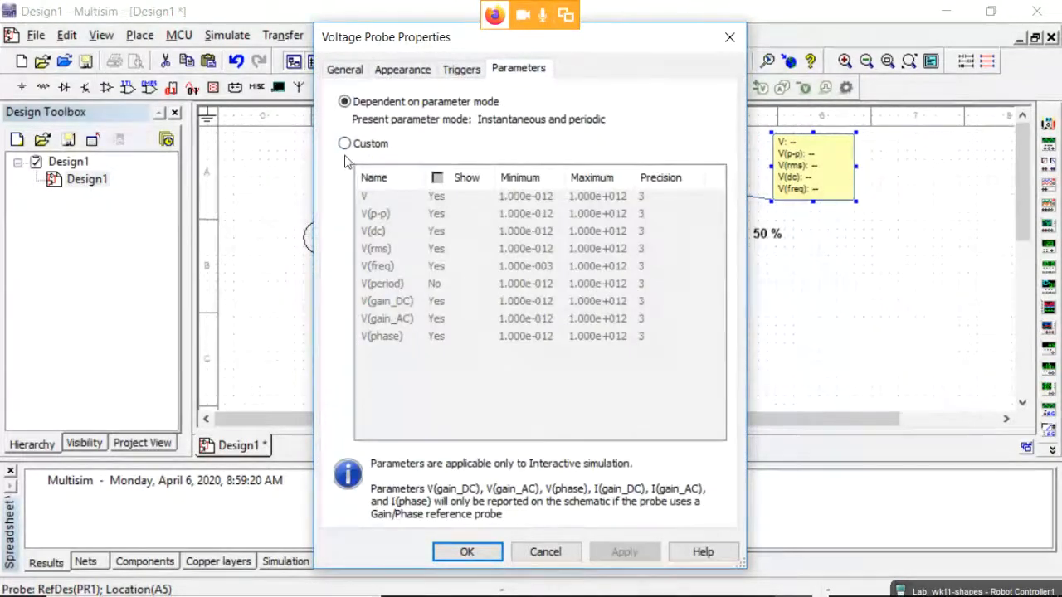
{"action": "left_click", "coordinate": [346, 144]}
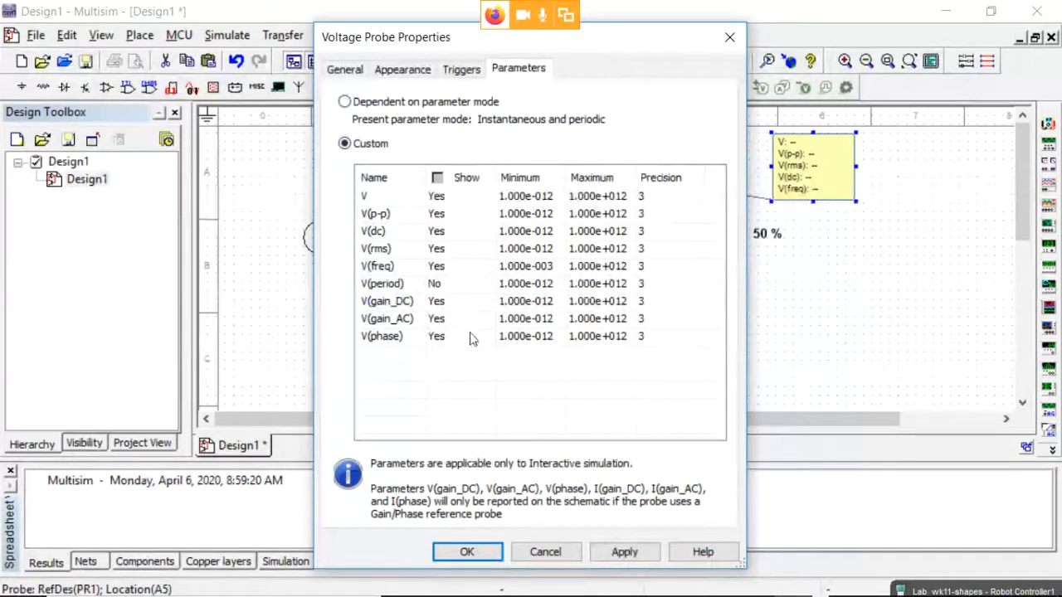
{"action": "double_click", "coordinate": [453, 200]}
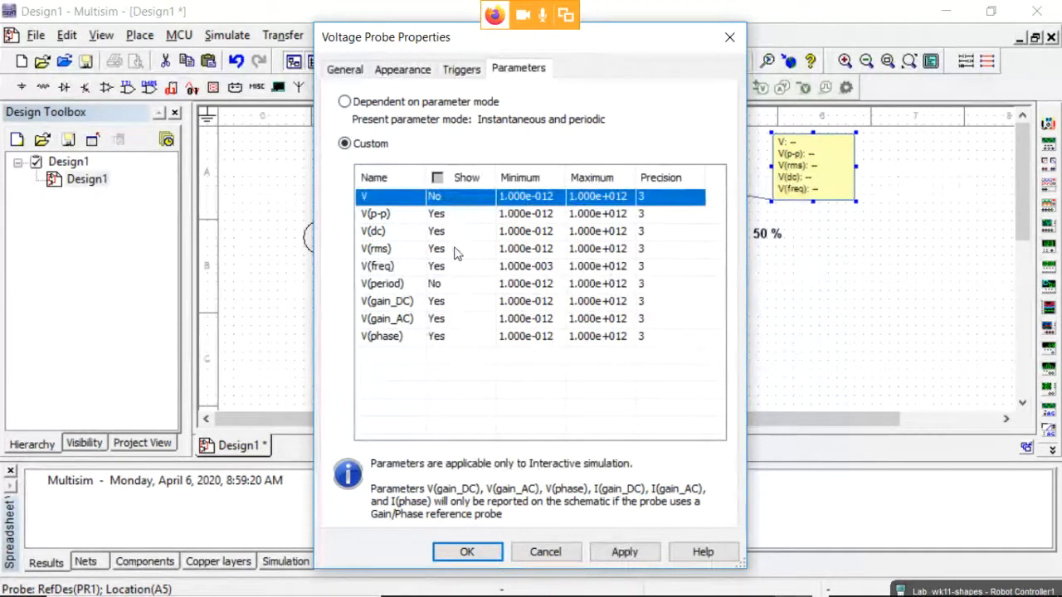
{"action": "double_click", "coordinate": [449, 235]}
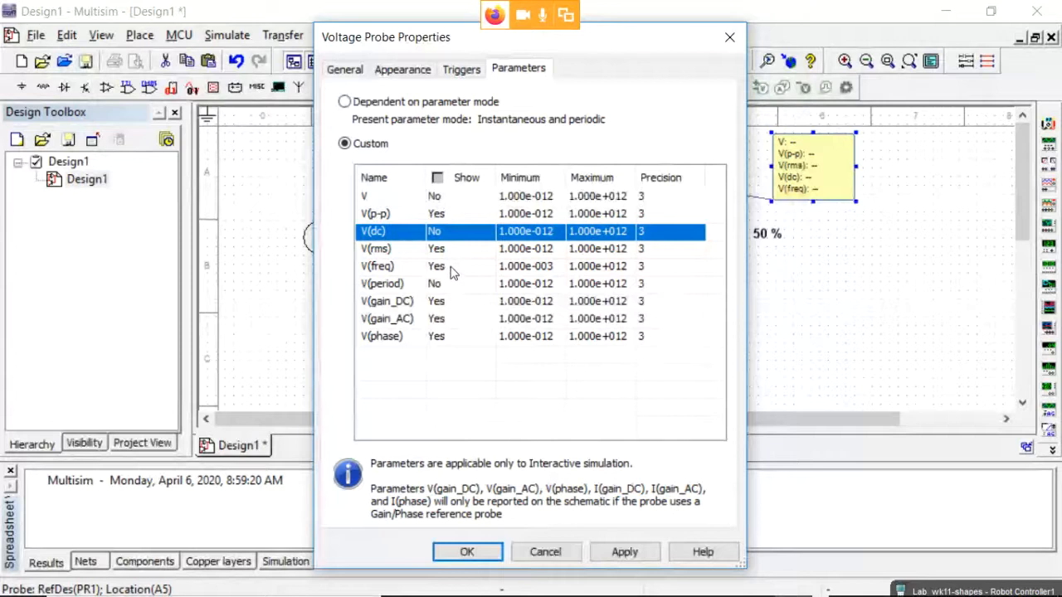
{"action": "double_click", "coordinate": [447, 303]}
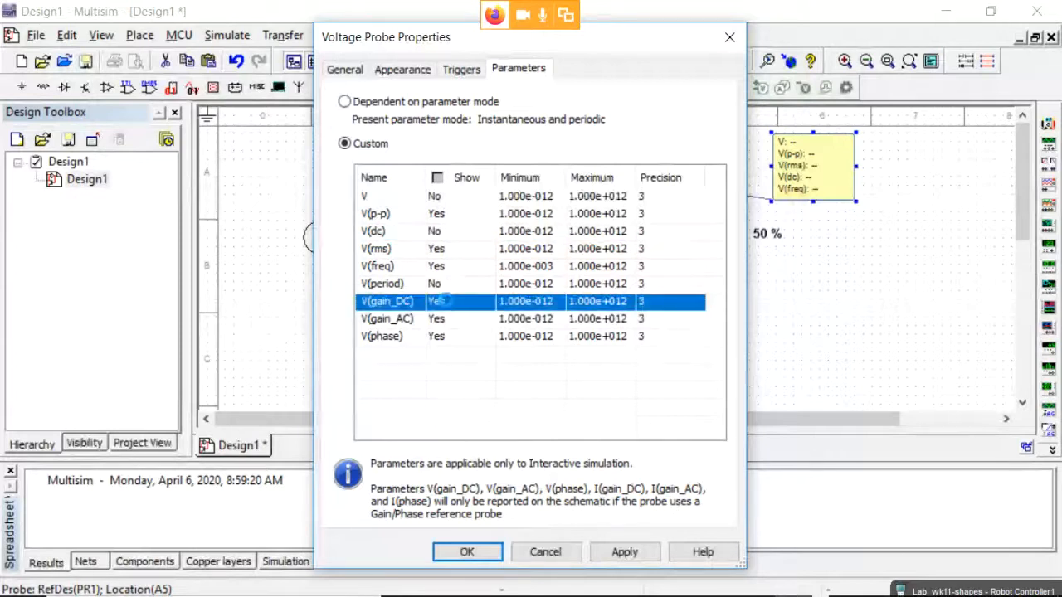
{"action": "double_click", "coordinate": [449, 320]}
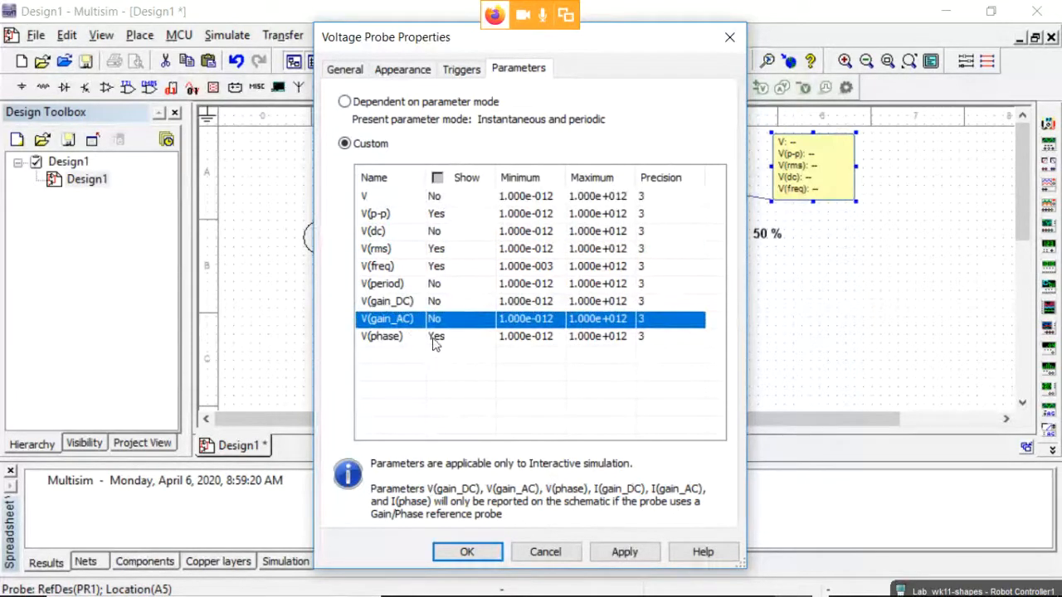
{"action": "left_click", "coordinate": [622, 552]}
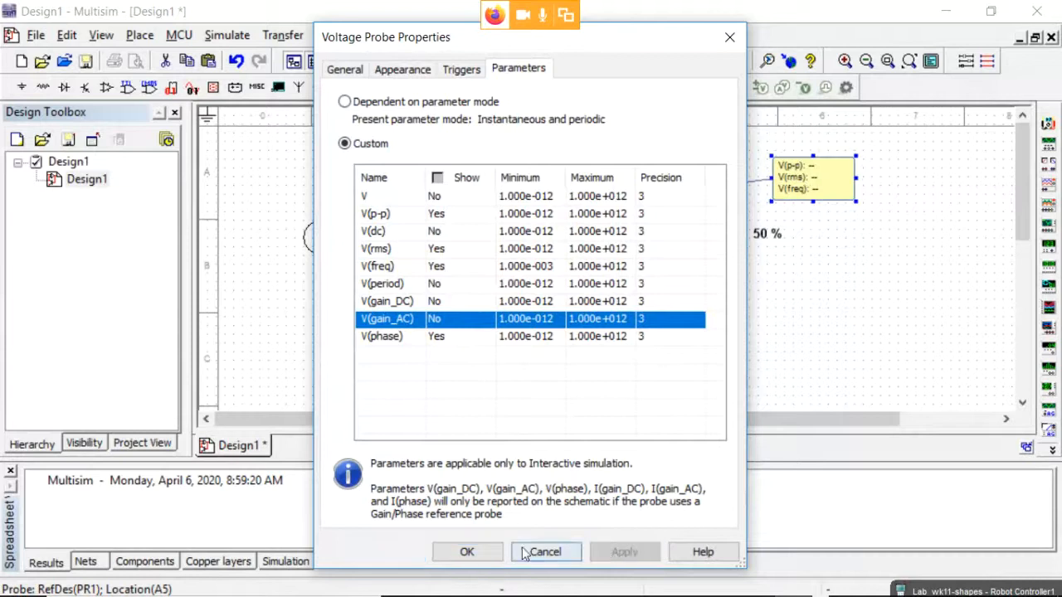
{"action": "left_click", "coordinate": [467, 552]}
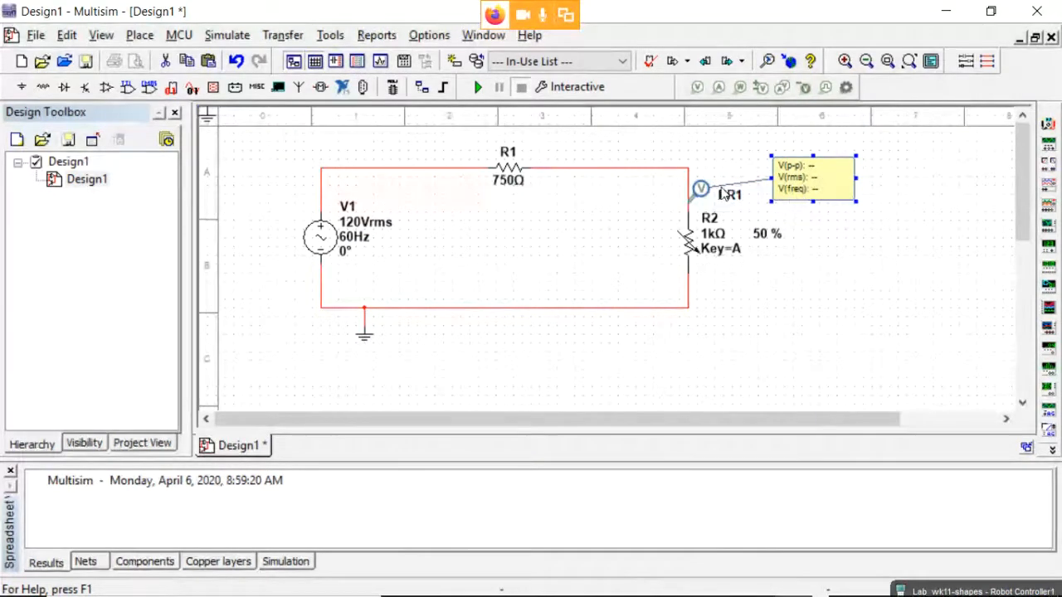
Place a second voltage probe, PR2, on the wire above V1 and shift its reading box left.
{"action": "left_click", "coordinate": [852, 244]}
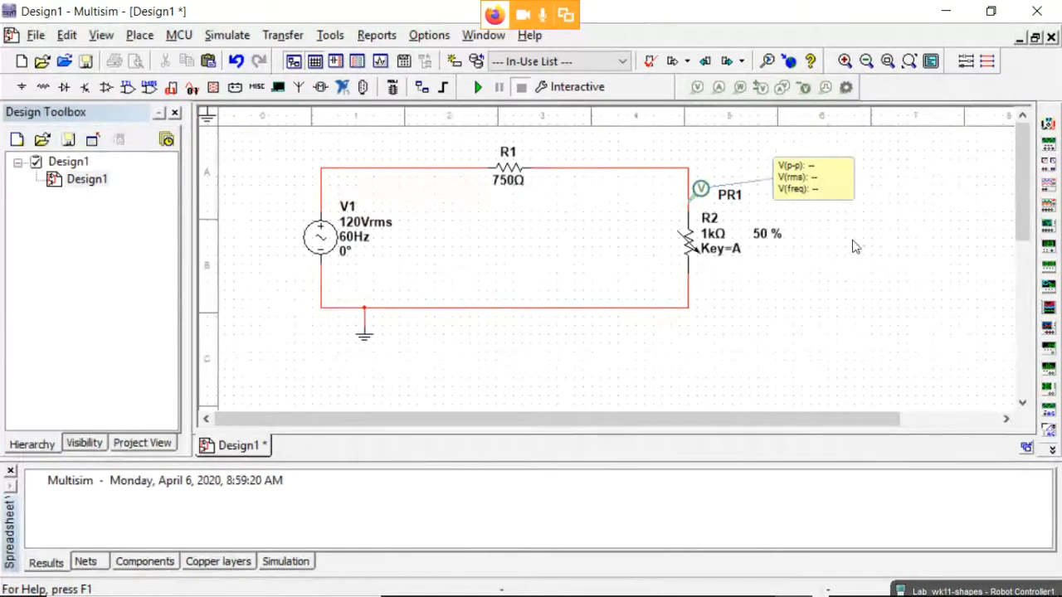
{"action": "left_click", "coordinate": [701, 191]}
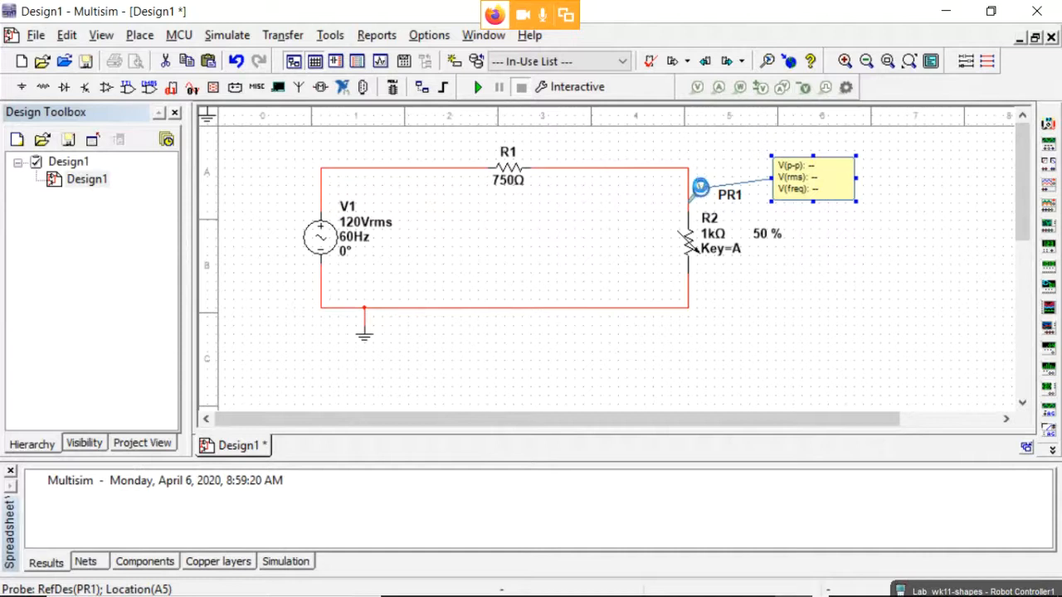
{"action": "key", "text": "ctrl+v"}
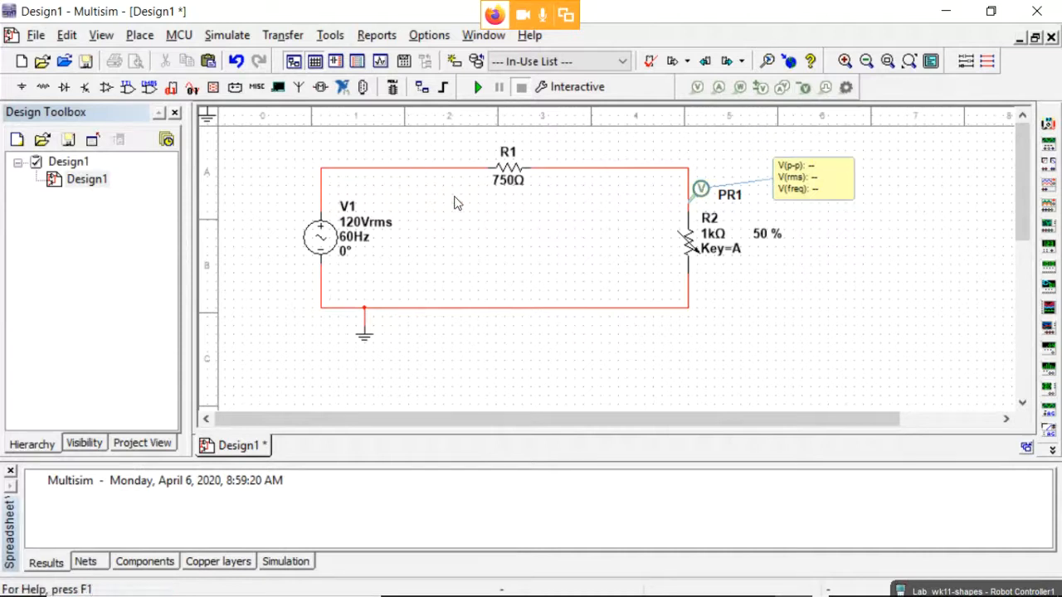
{"action": "left_click", "coordinate": [340, 165]}
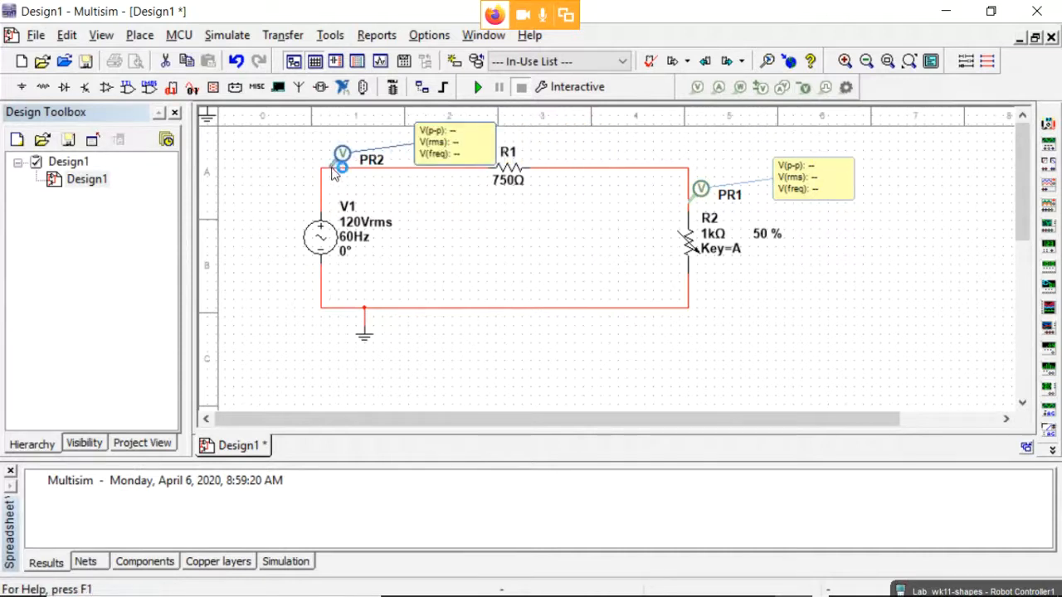
{"action": "left_click_drag", "start_coordinate": [457, 147], "coordinate": [405, 156]}
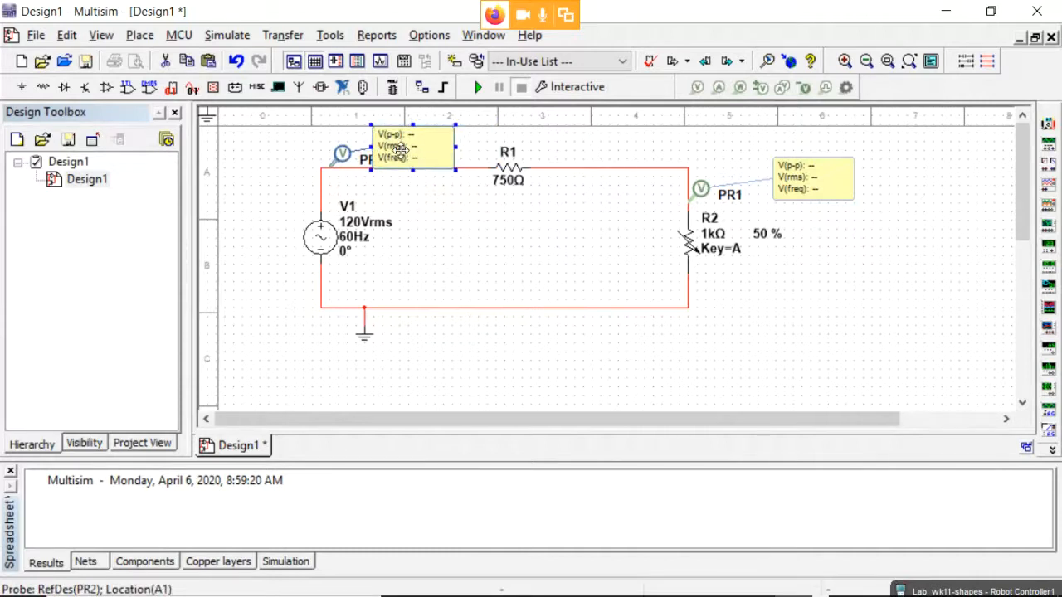
Move the whole selected circuit lower on the sheet and nudge PR2's reading box up-left.
{"action": "left_click_drag", "start_coordinate": [257, 143], "coordinate": [916, 362]}
{"action": "left_click", "coordinate": [588, 269]}
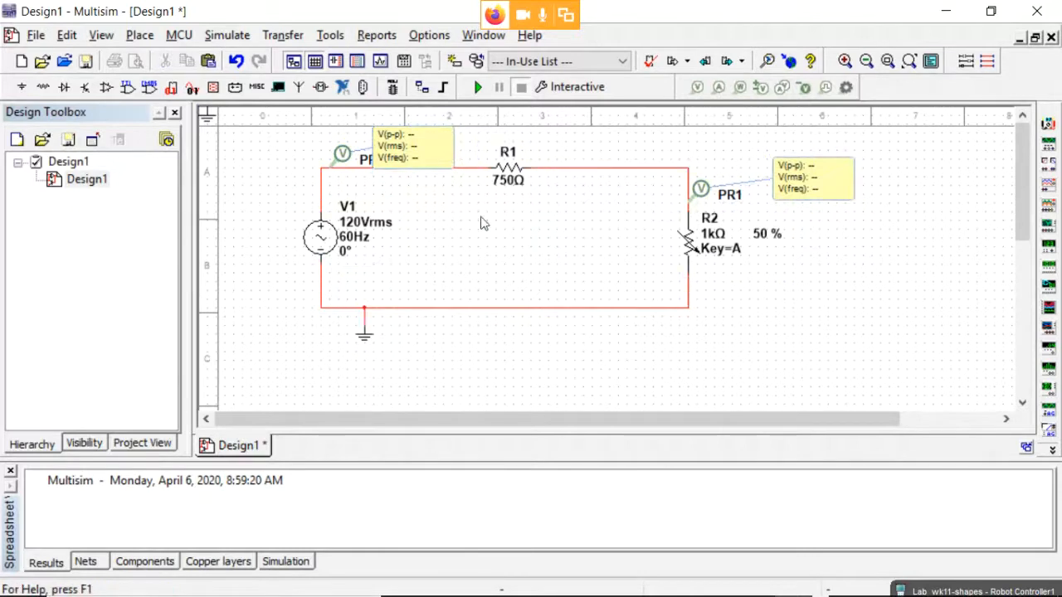
{"action": "left_click_drag", "start_coordinate": [259, 154], "coordinate": [848, 359]}
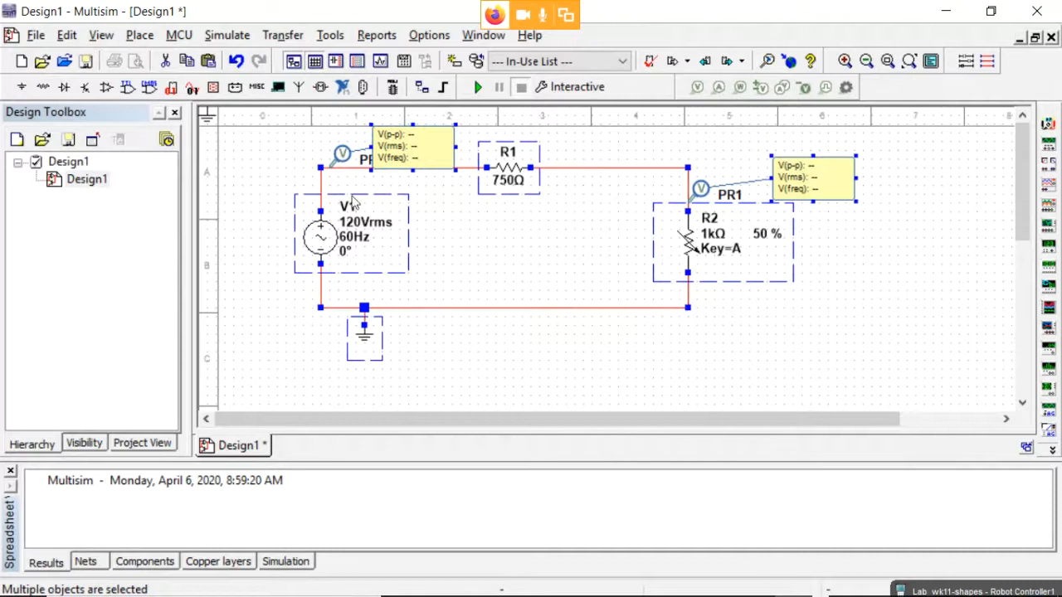
{"action": "left_click_drag", "start_coordinate": [387, 214], "coordinate": [387, 259]}
{"action": "left_click_drag", "start_coordinate": [406, 189], "coordinate": [398, 165]}
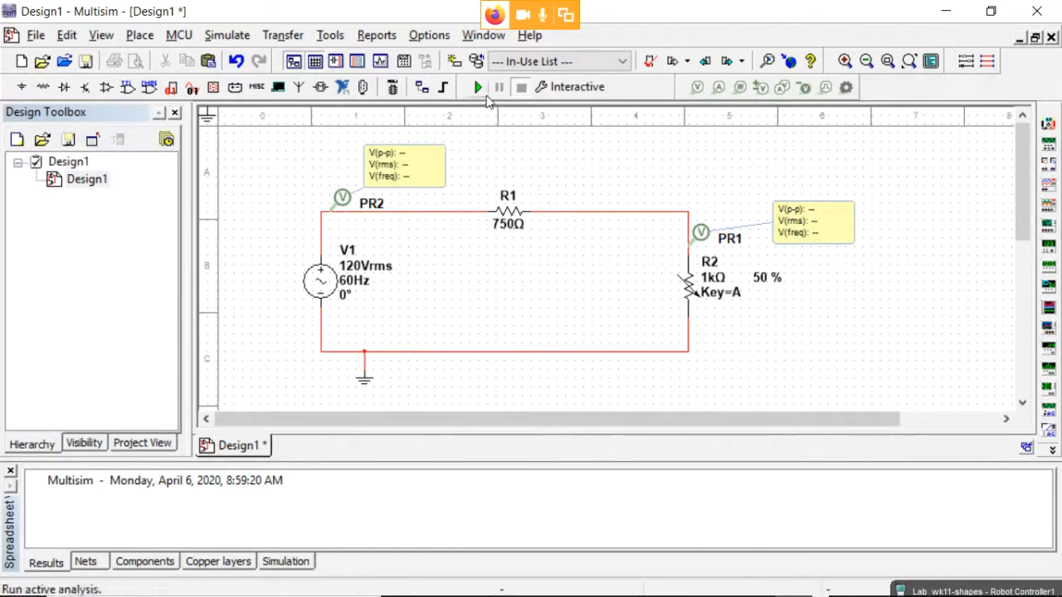
{"action": "left_click", "coordinate": [697, 87]}
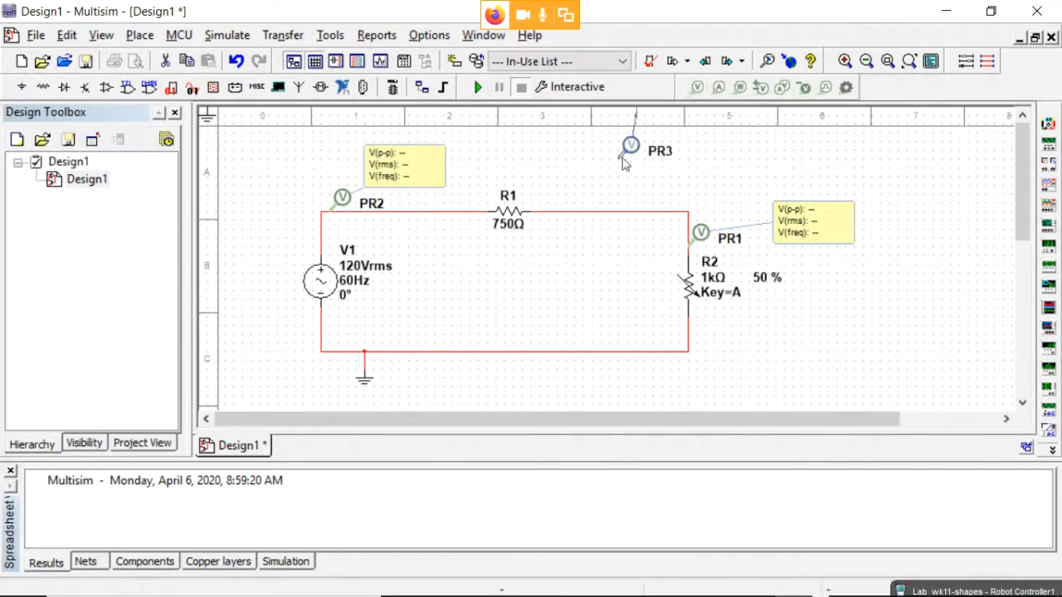
{"action": "left_click", "coordinate": [593, 217]}
{"action": "left_click_drag", "start_coordinate": [662, 137], "coordinate": [704, 163]}
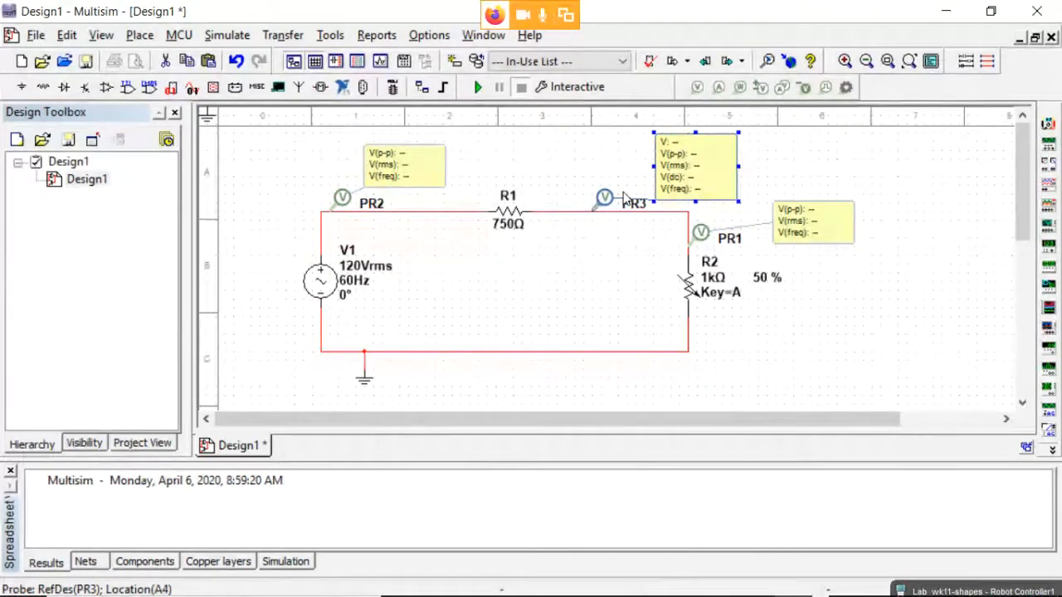
{"action": "key", "text": "Delete"}
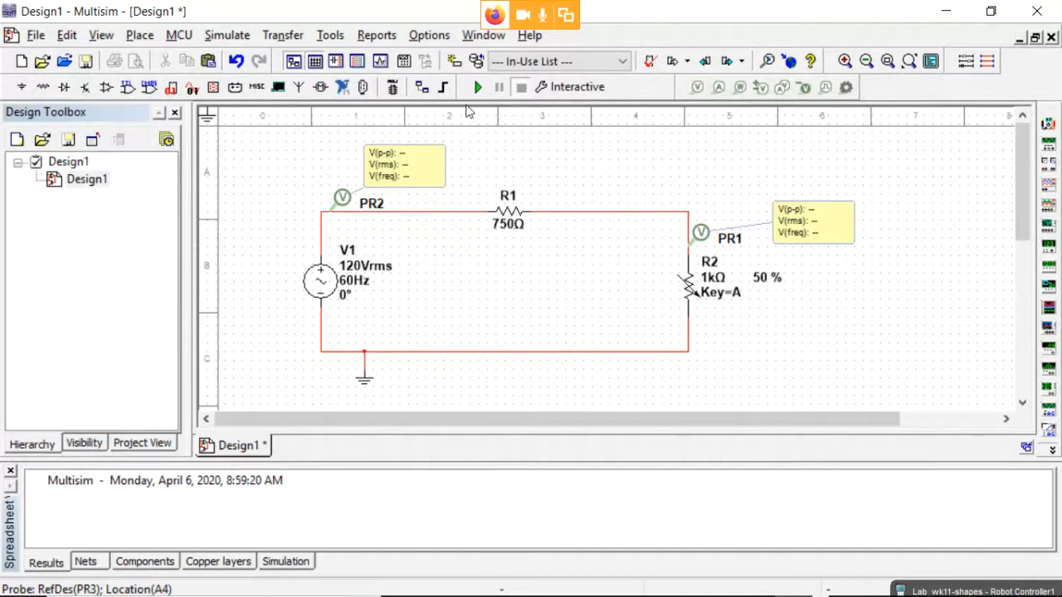
{"action": "left_click", "coordinate": [478, 87]}
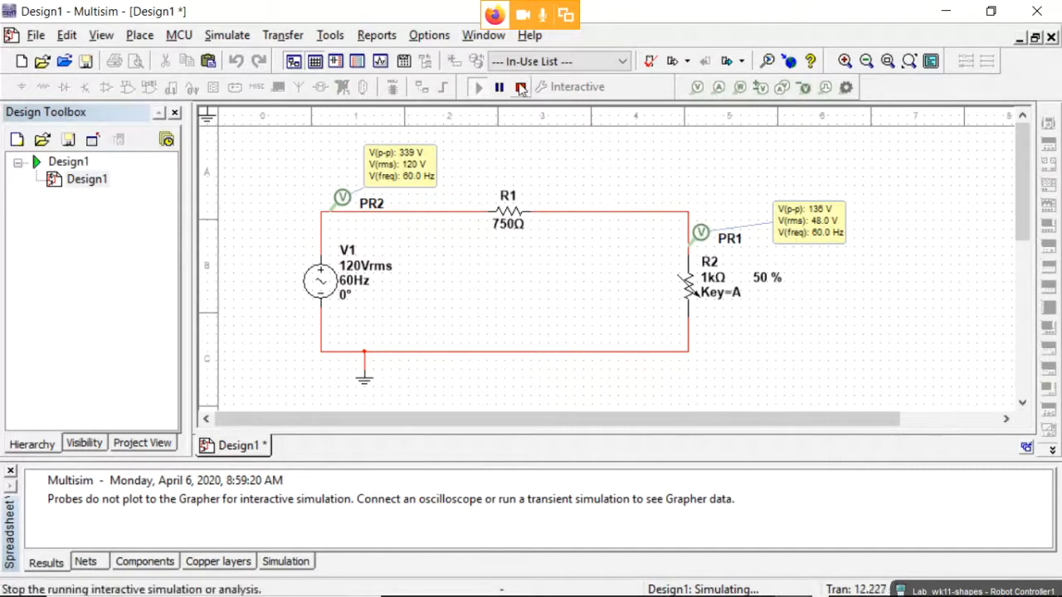
Stop the running simulation and open PR1's Voltage Probe Properties.
{"action": "left_click", "coordinate": [520, 87]}
{"action": "double_click", "coordinate": [786, 232]}
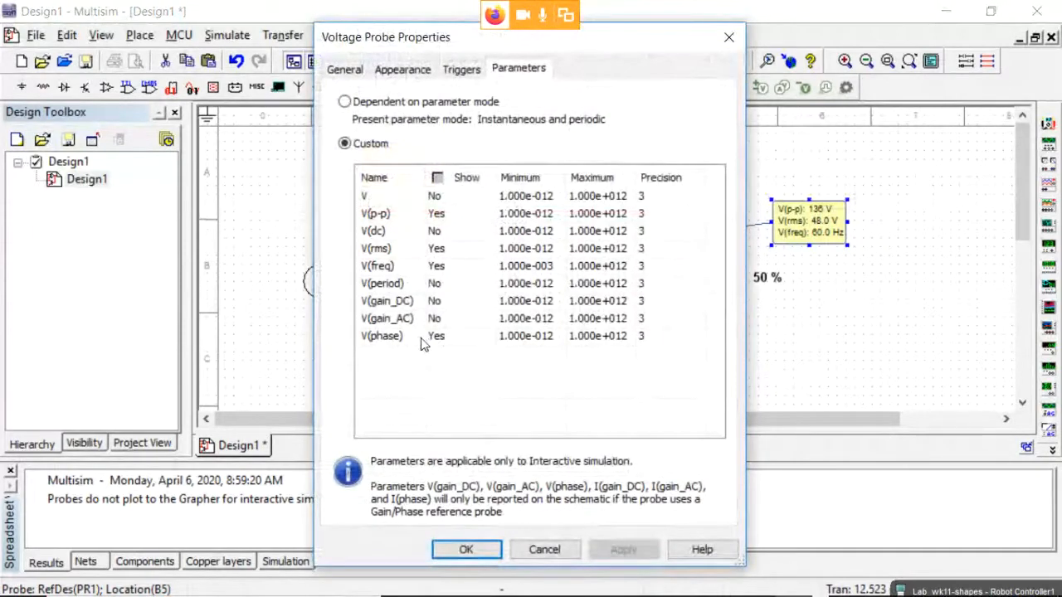
{"action": "left_click", "coordinate": [440, 337]}
{"action": "left_click", "coordinate": [453, 337]}
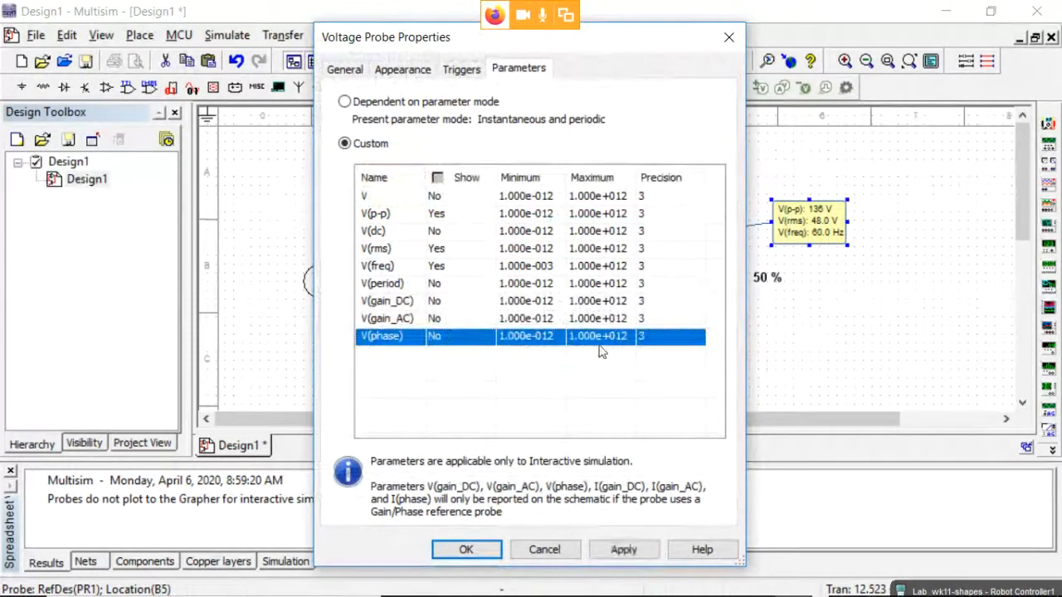
{"action": "left_click", "coordinate": [402, 334]}
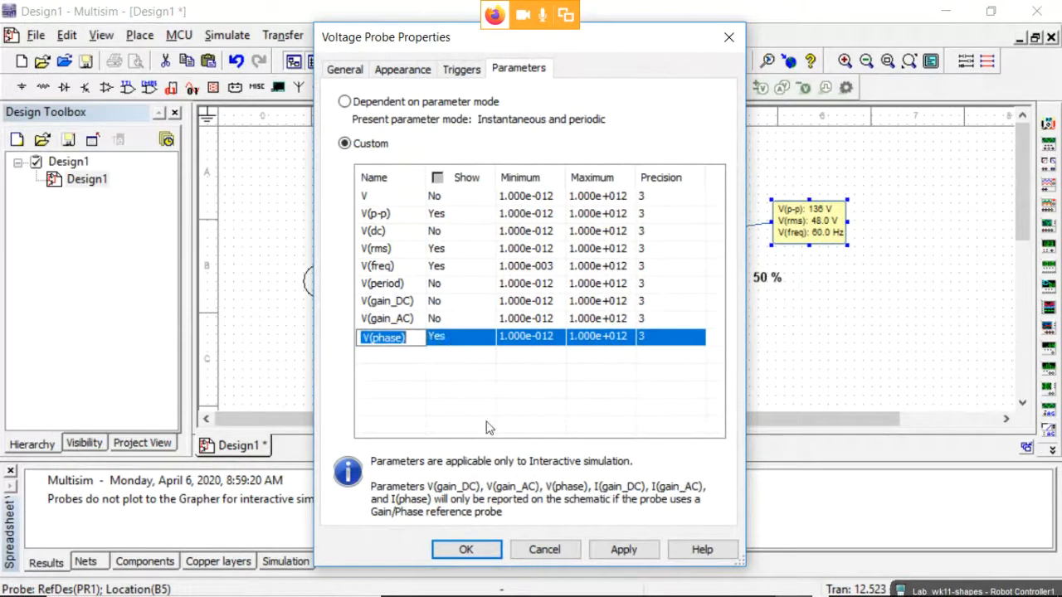
{"action": "left_click", "coordinate": [466, 549]}
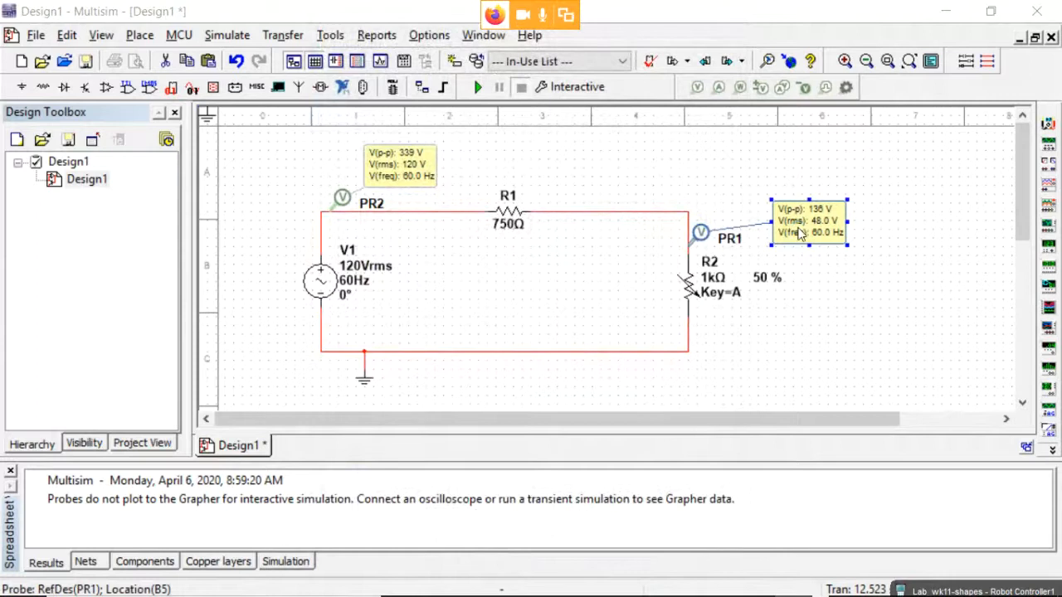
{"action": "double_click", "coordinate": [695, 231]}
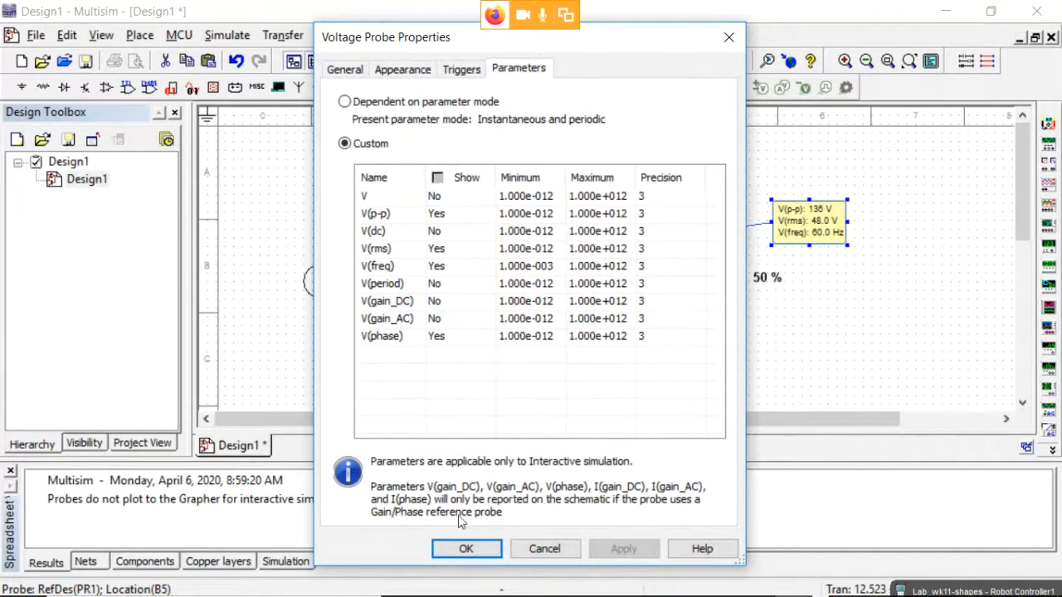
{"action": "left_click", "coordinate": [467, 549]}
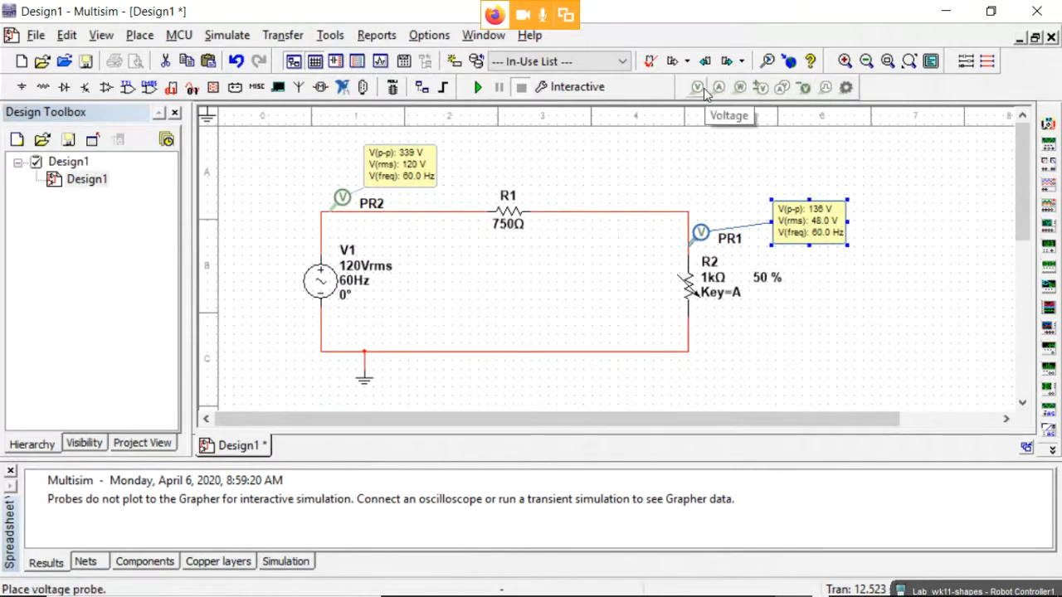
{"action": "left_click", "coordinate": [802, 88]}
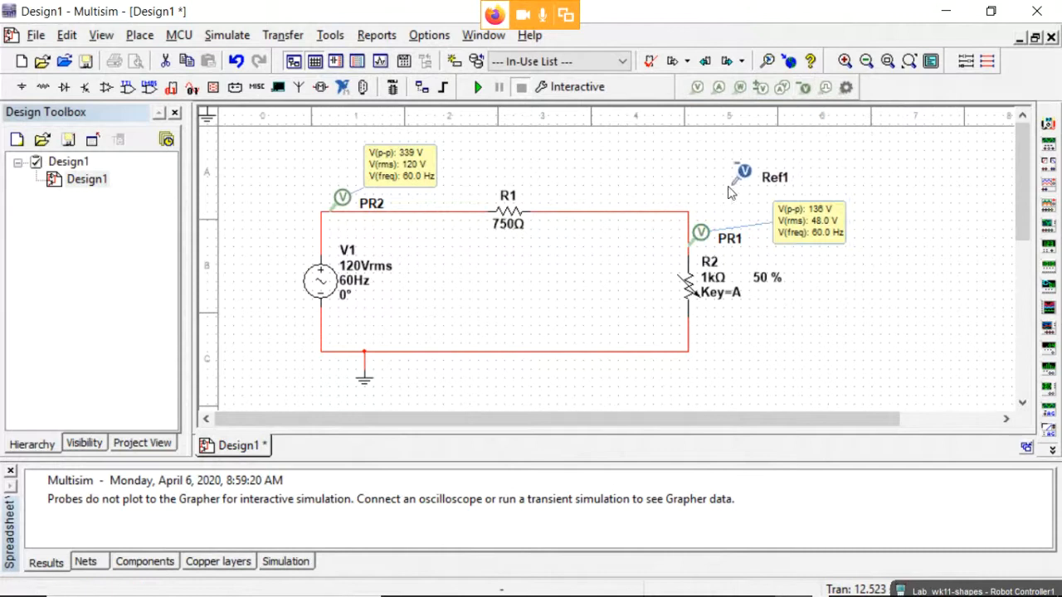
{"action": "left_click", "coordinate": [689, 228]}
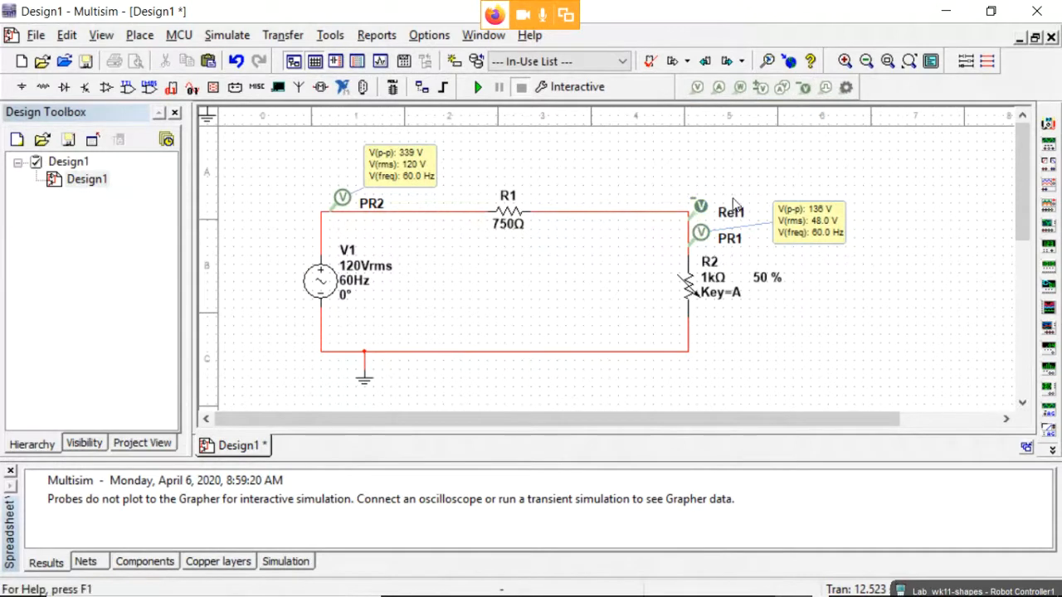
{"action": "double_click", "coordinate": [701, 207]}
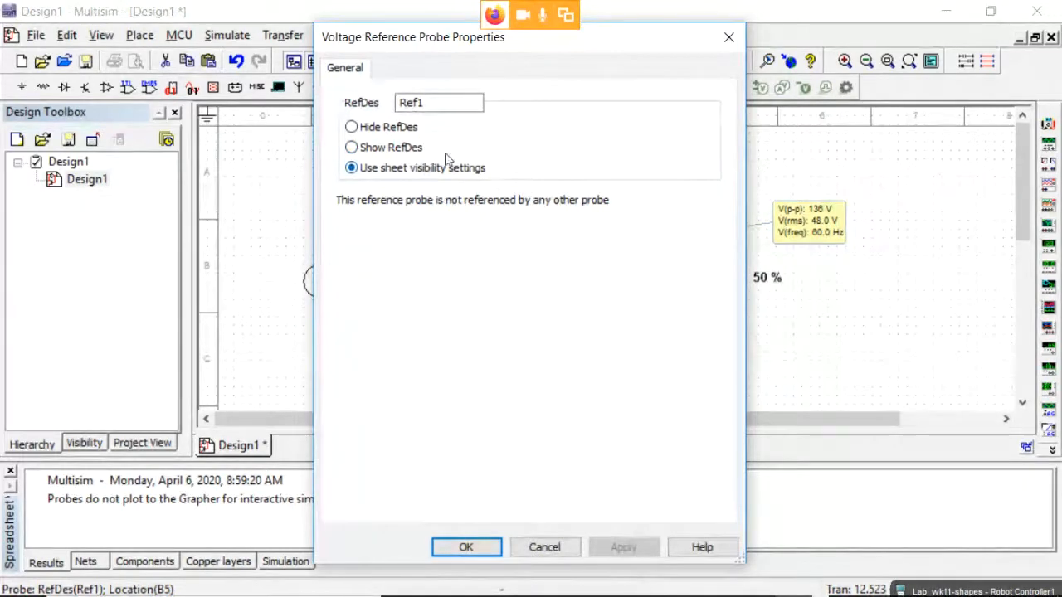
{"action": "left_click", "coordinate": [545, 548]}
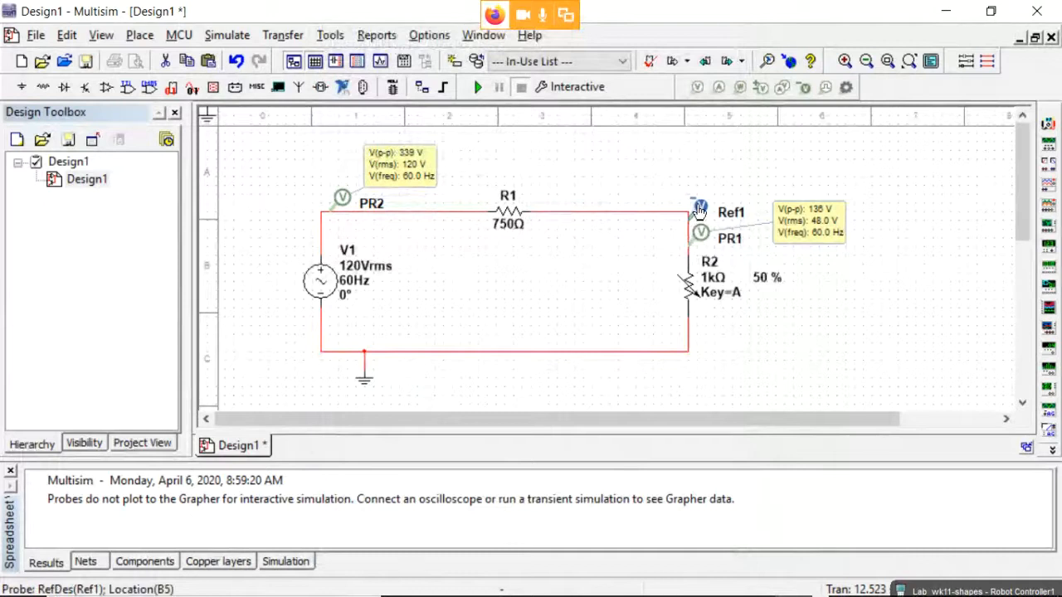
{"action": "key", "text": "Delete"}
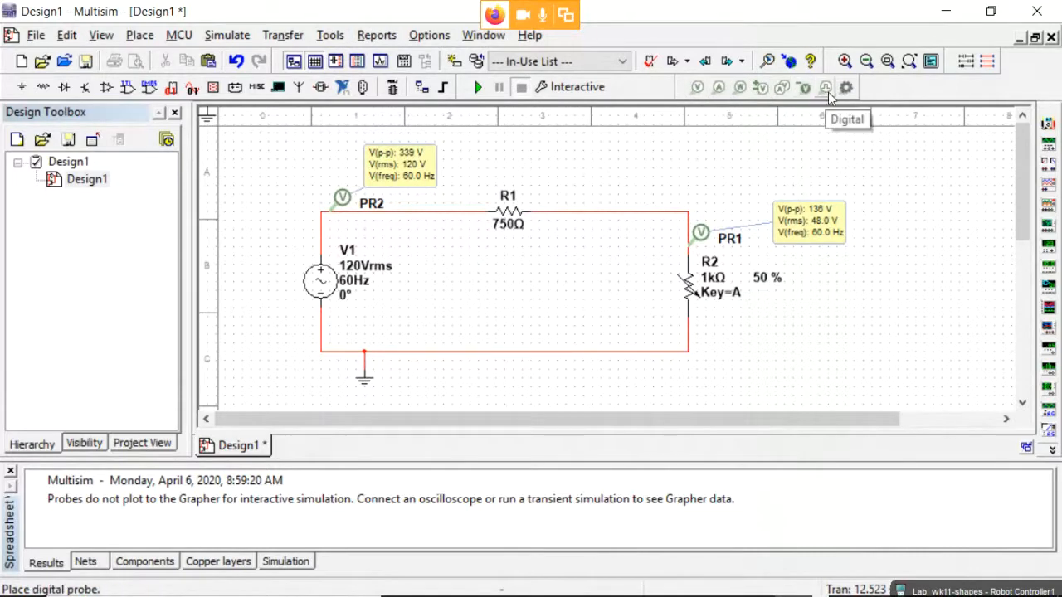
Check the Simulate menu, then move PR1's reading box up and left toward the probe.
{"action": "left_click", "coordinate": [238, 37]}
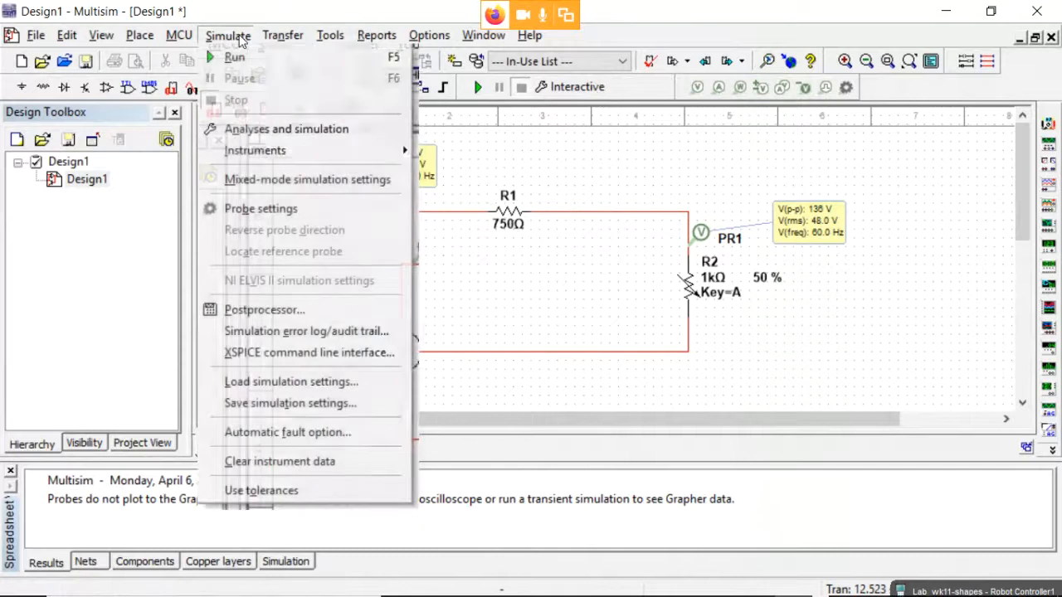
{"action": "mouse_move", "coordinate": [292, 158]}
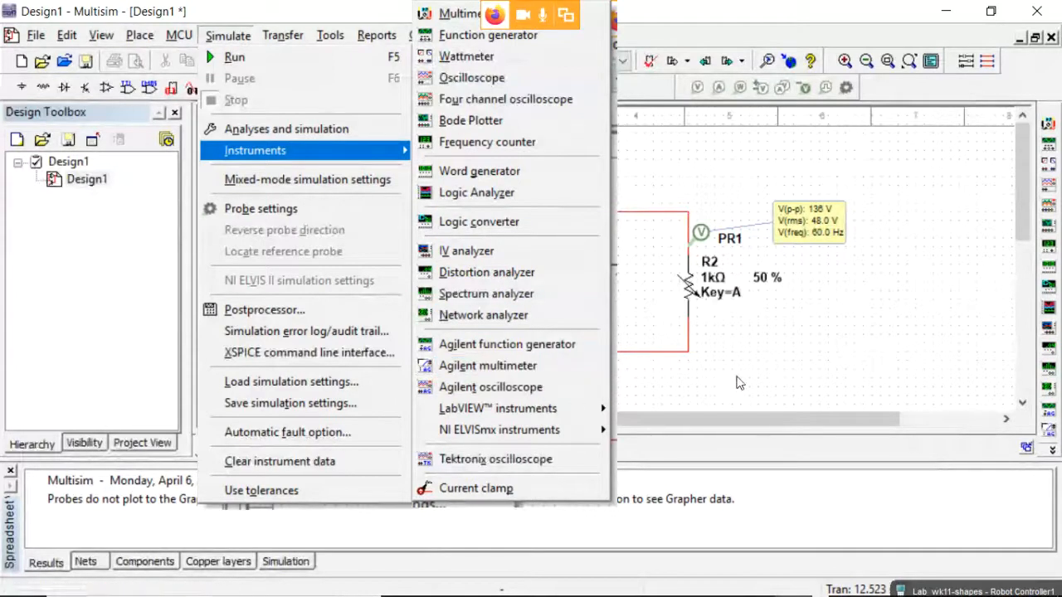
{"action": "left_click", "coordinate": [871, 355]}
{"action": "left_click_drag", "start_coordinate": [795, 232], "coordinate": [749, 202]}
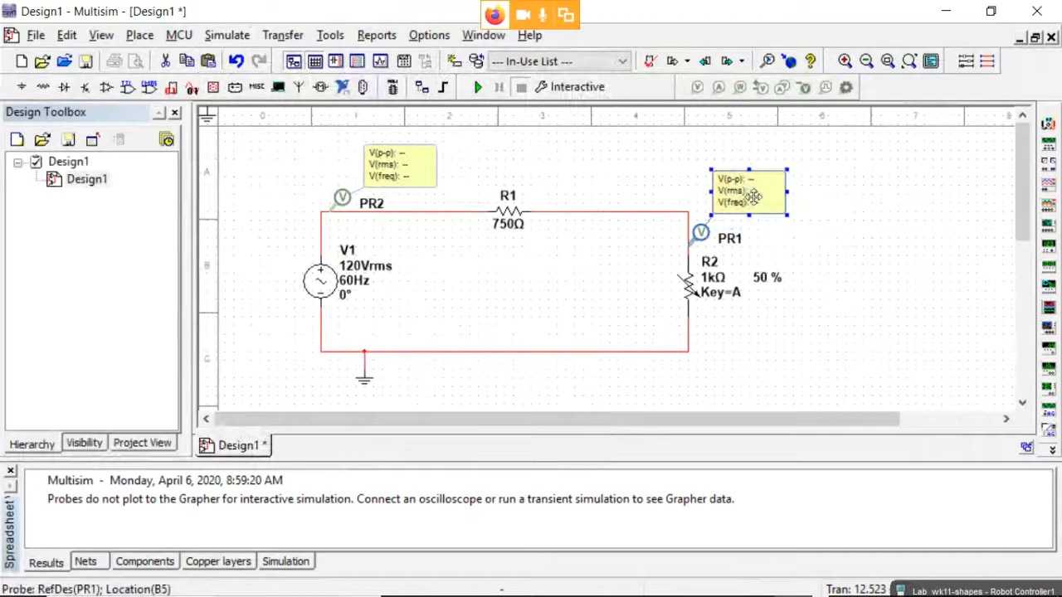
Enable Gain/phase reference probe on PR1 with PR2 as the reference.
{"action": "left_click", "coordinate": [813, 216]}
{"action": "double_click", "coordinate": [740, 197]}
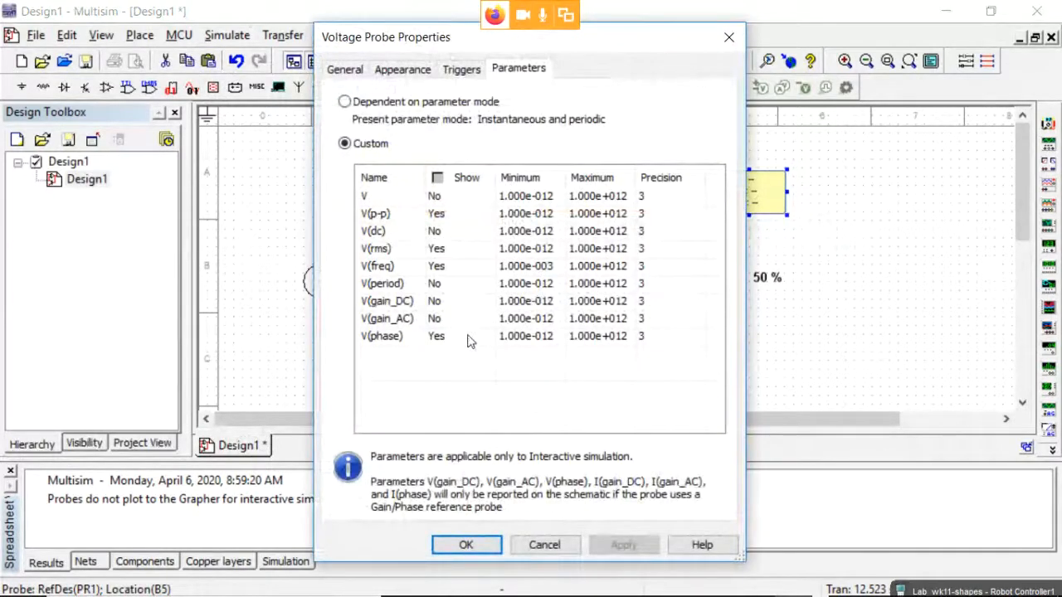
{"action": "left_click", "coordinate": [347, 69]}
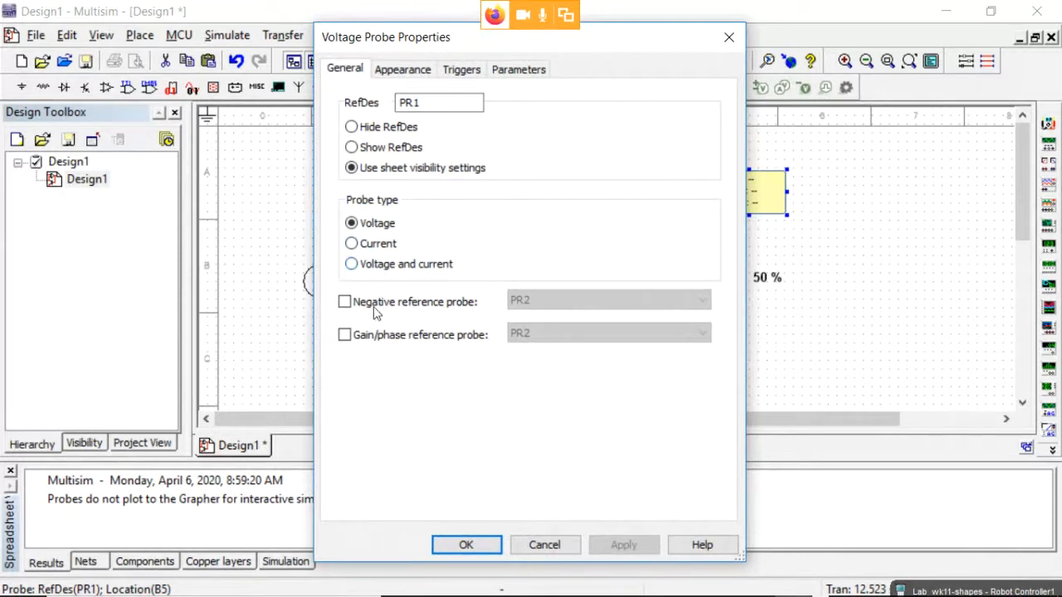
{"action": "left_click", "coordinate": [345, 335]}
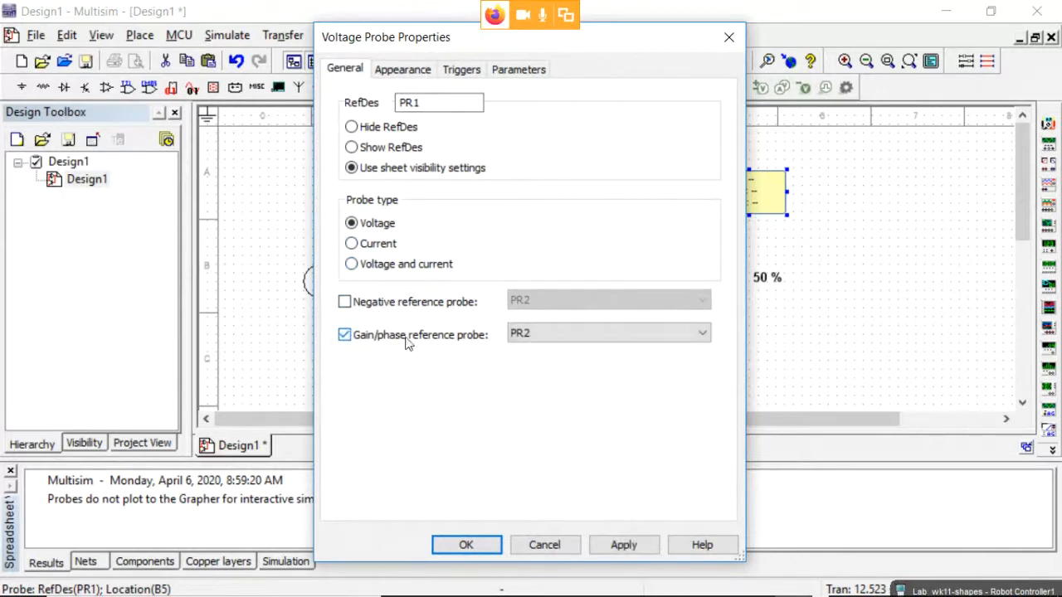
{"action": "left_click", "coordinate": [598, 334]}
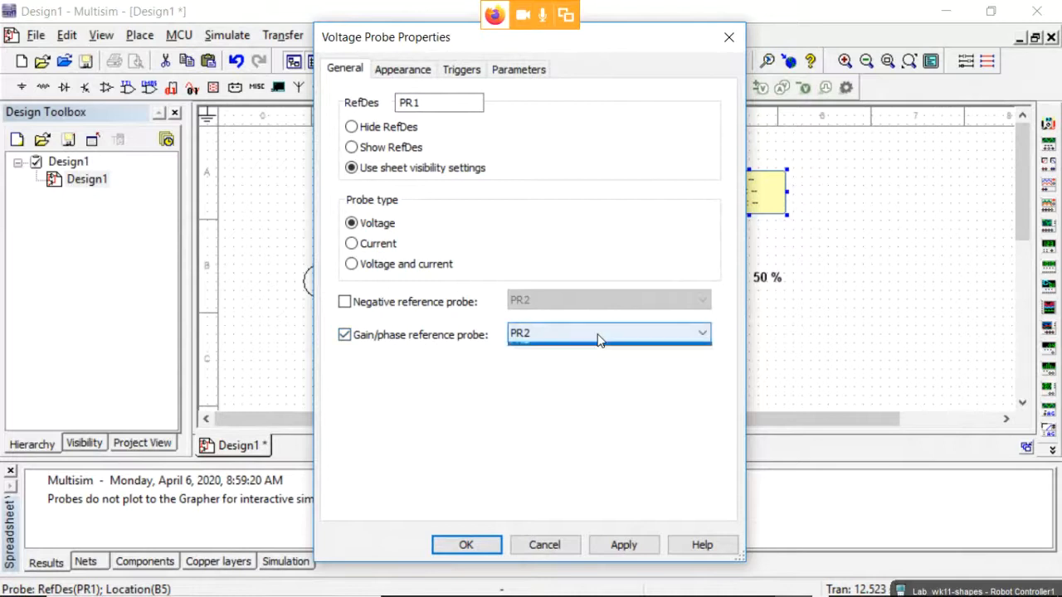
{"action": "left_click", "coordinate": [597, 333]}
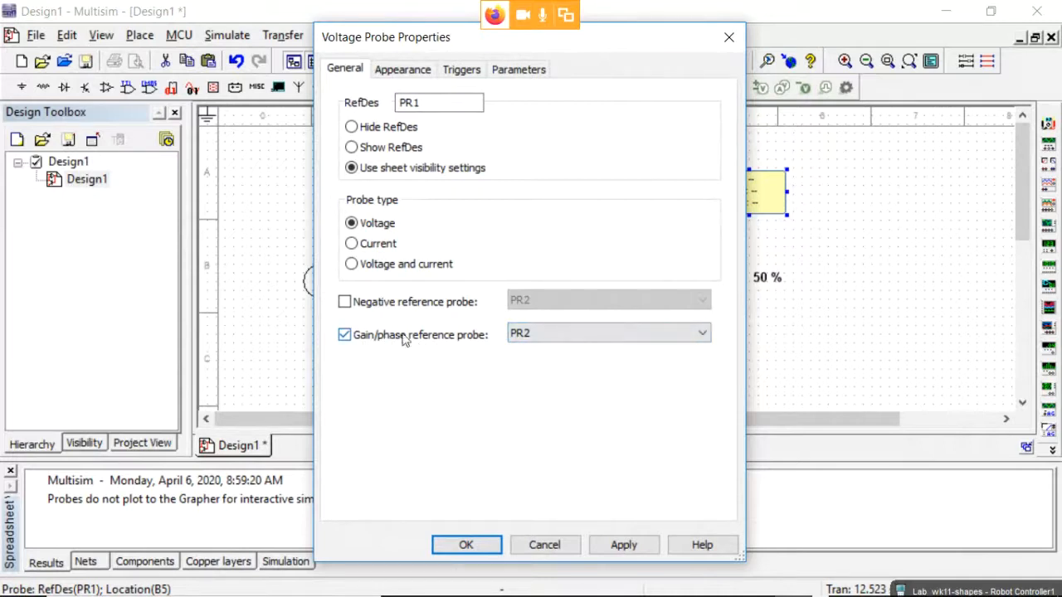
{"action": "left_click", "coordinate": [494, 542]}
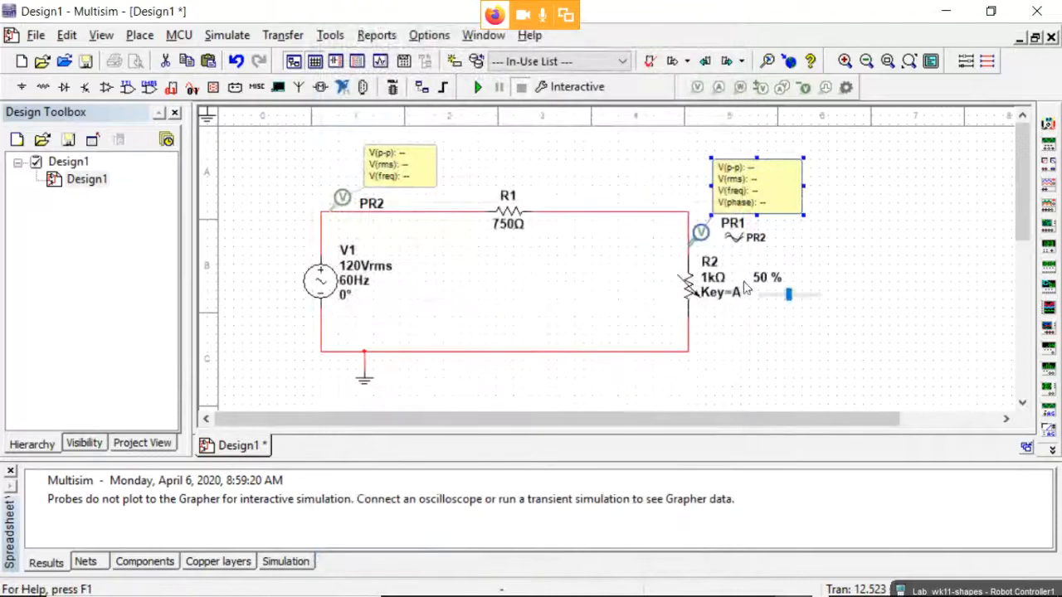
{"action": "left_click", "coordinate": [339, 205]}
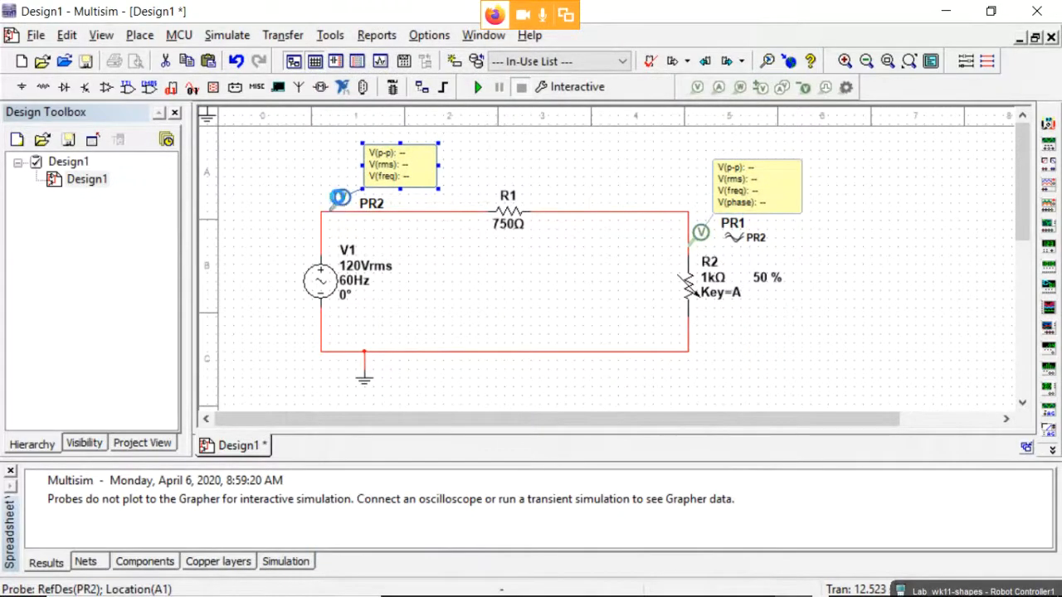
{"action": "key", "text": "Delete"}
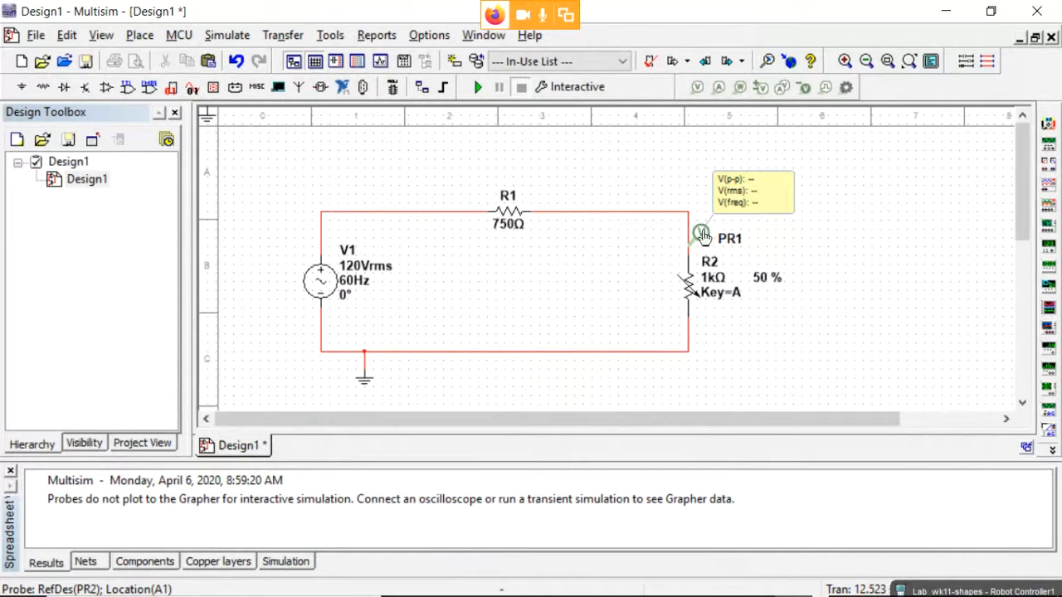
{"action": "double_click", "coordinate": [700, 232]}
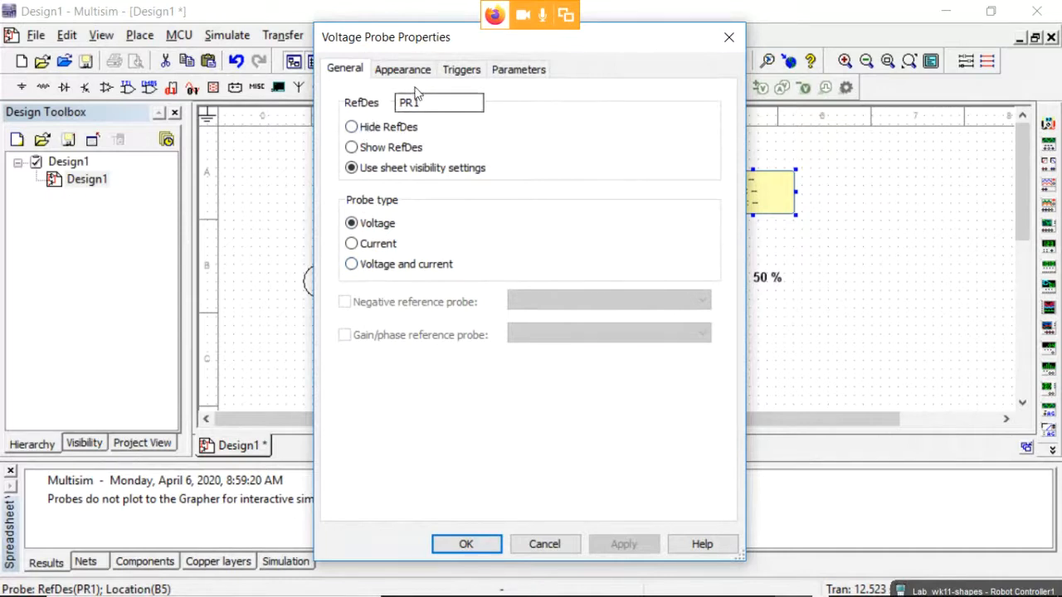
{"action": "left_click", "coordinate": [544, 543]}
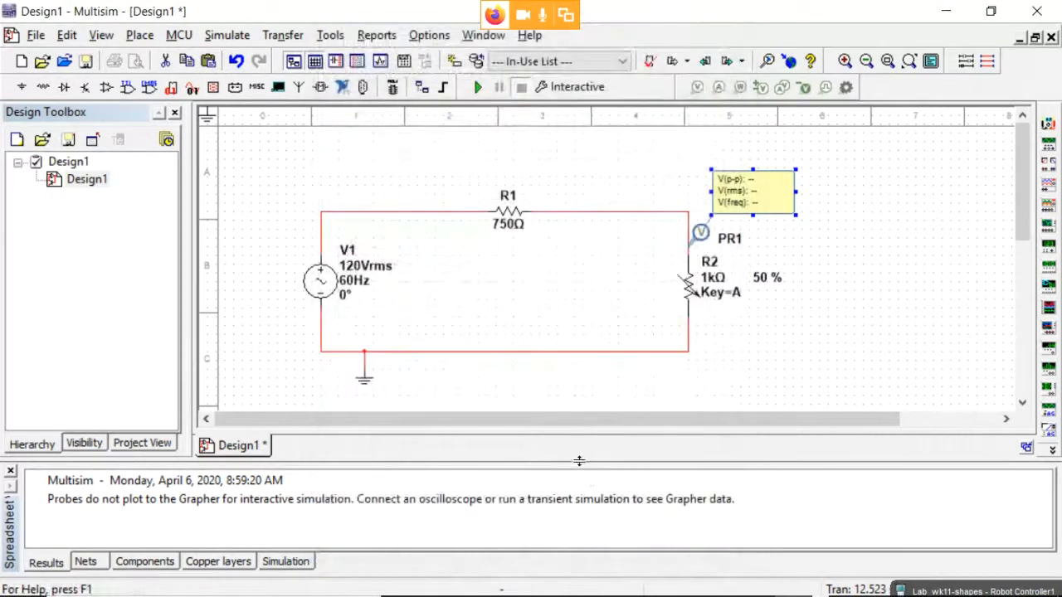
{"action": "key", "text": "ctrl+z"}
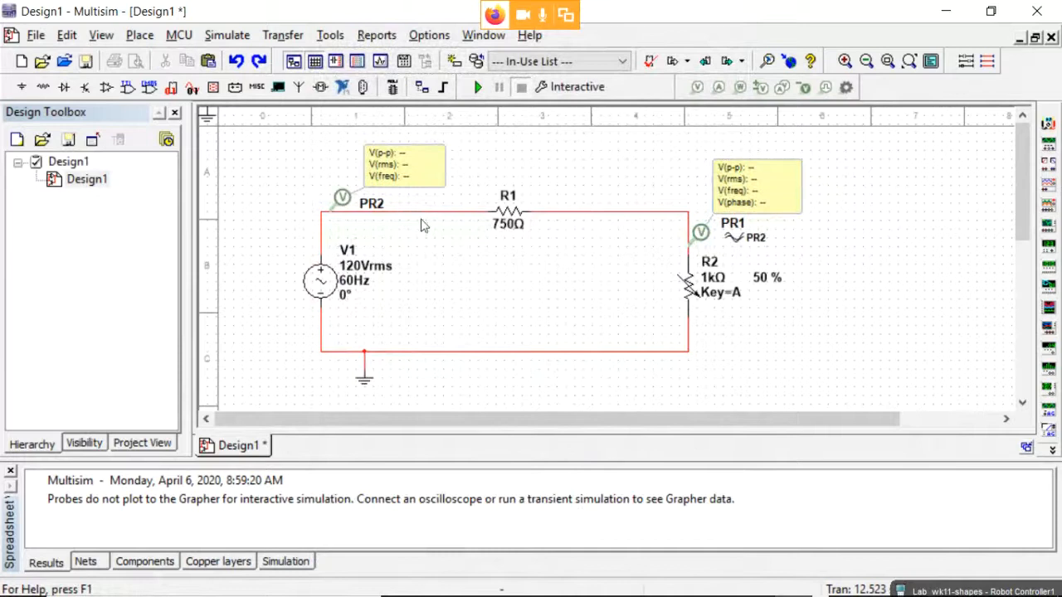
{"action": "left_click", "coordinate": [700, 234]}
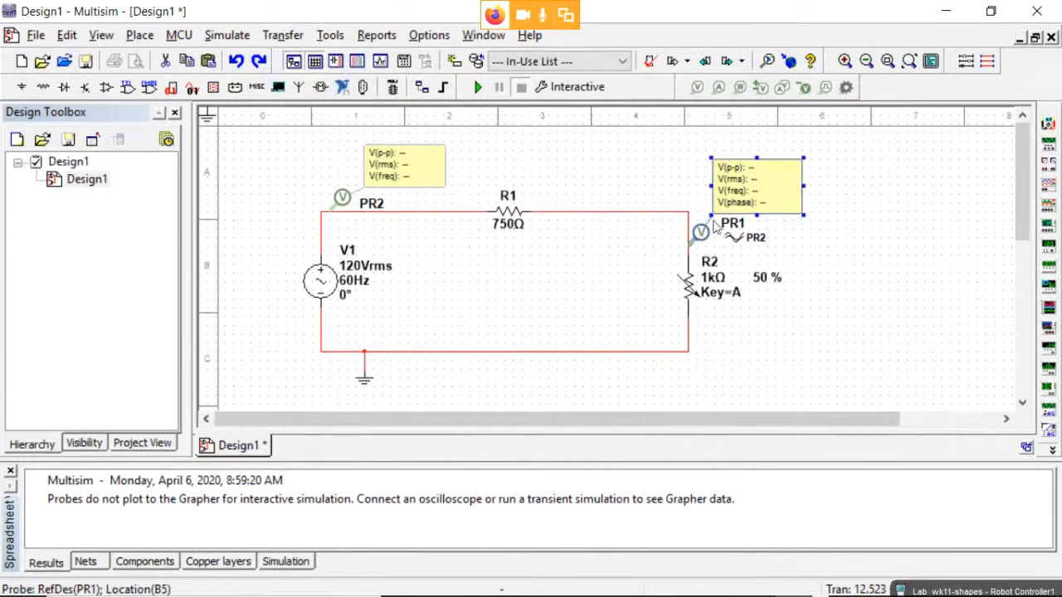
{"action": "left_click", "coordinate": [342, 202]}
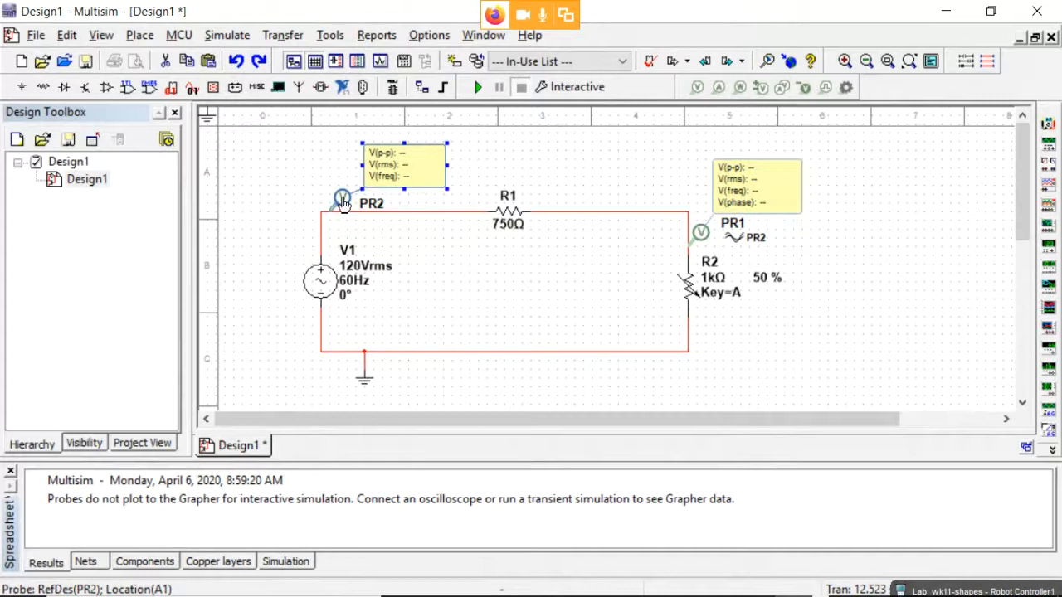
{"action": "key", "text": "Delete"}
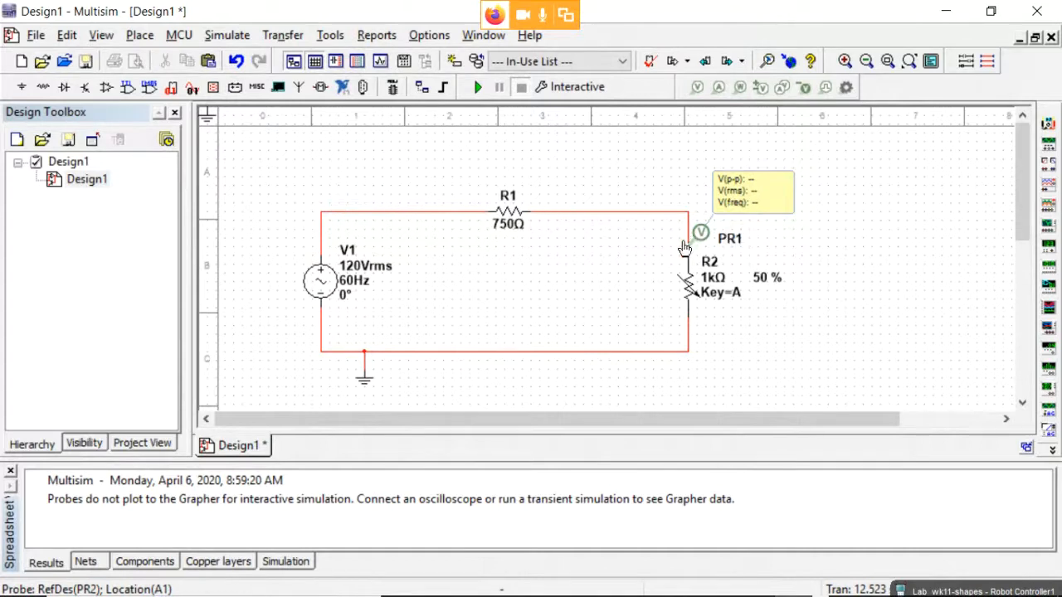
{"action": "key", "text": "ctrl+z"}
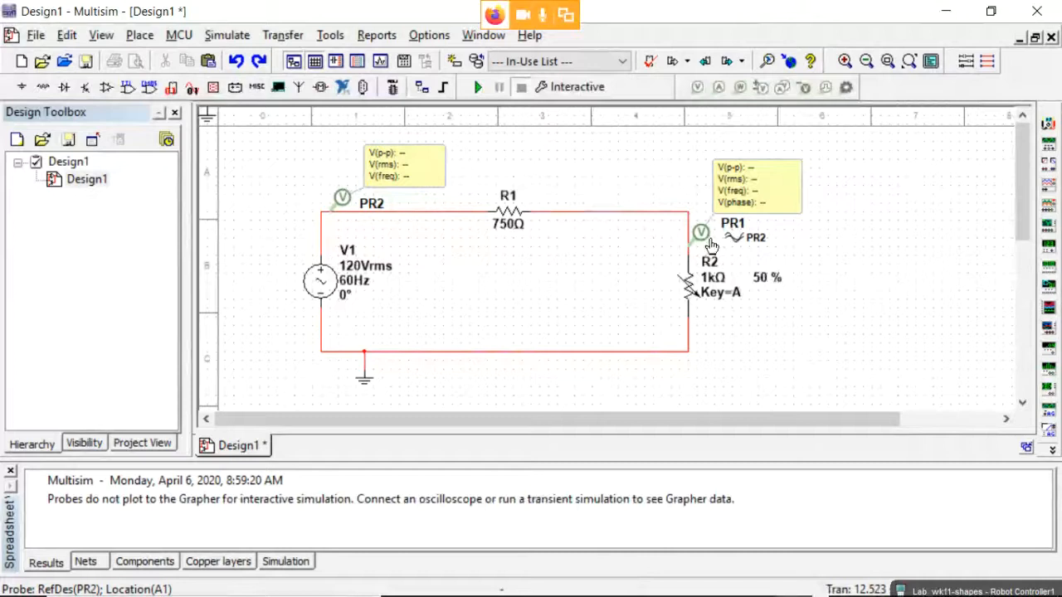
{"action": "double_click", "coordinate": [701, 233]}
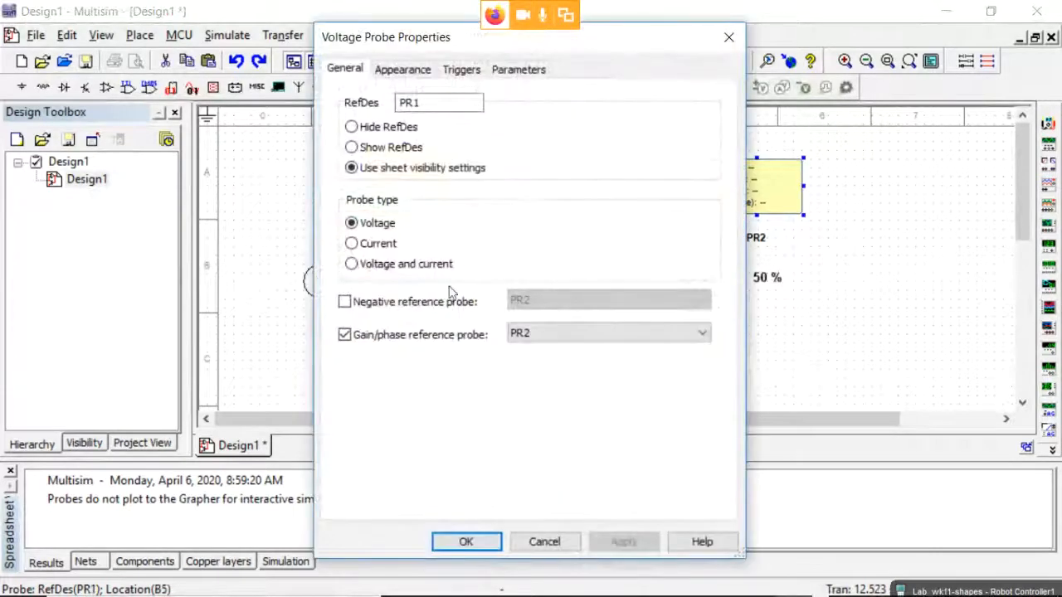
{"action": "left_click", "coordinate": [531, 336]}
{"action": "left_click", "coordinate": [540, 337]}
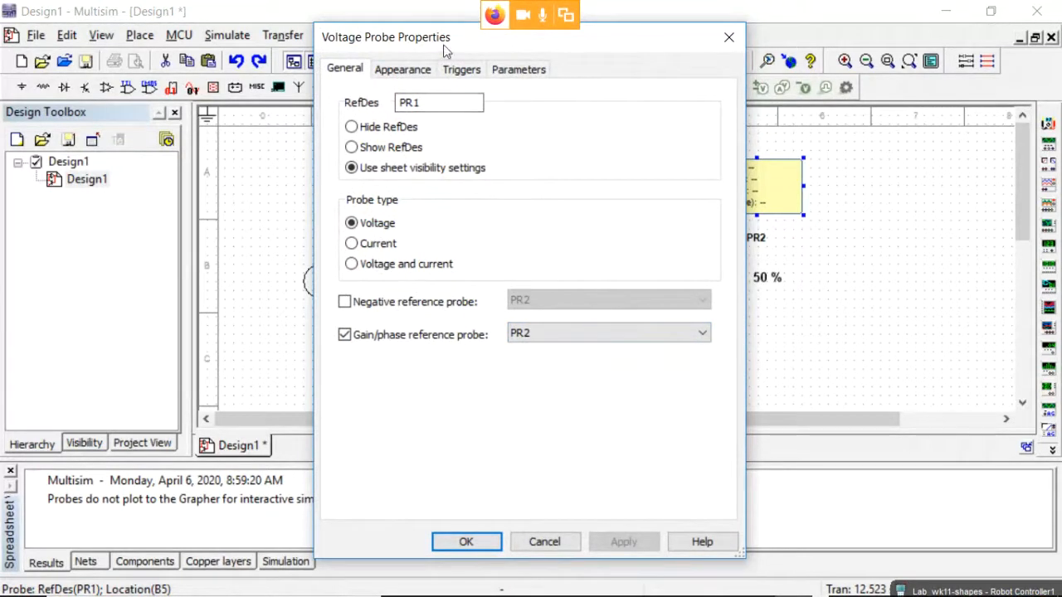
{"action": "left_click_drag", "start_coordinate": [447, 51], "coordinate": [740, 37]}
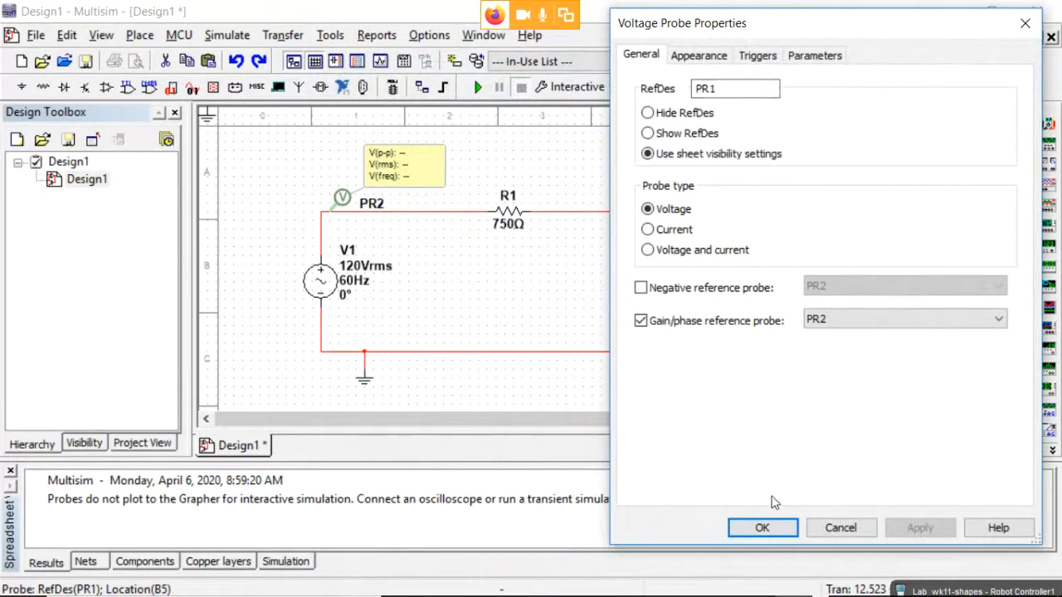
{"action": "left_click", "coordinate": [763, 528]}
{"action": "left_click", "coordinate": [343, 204]}
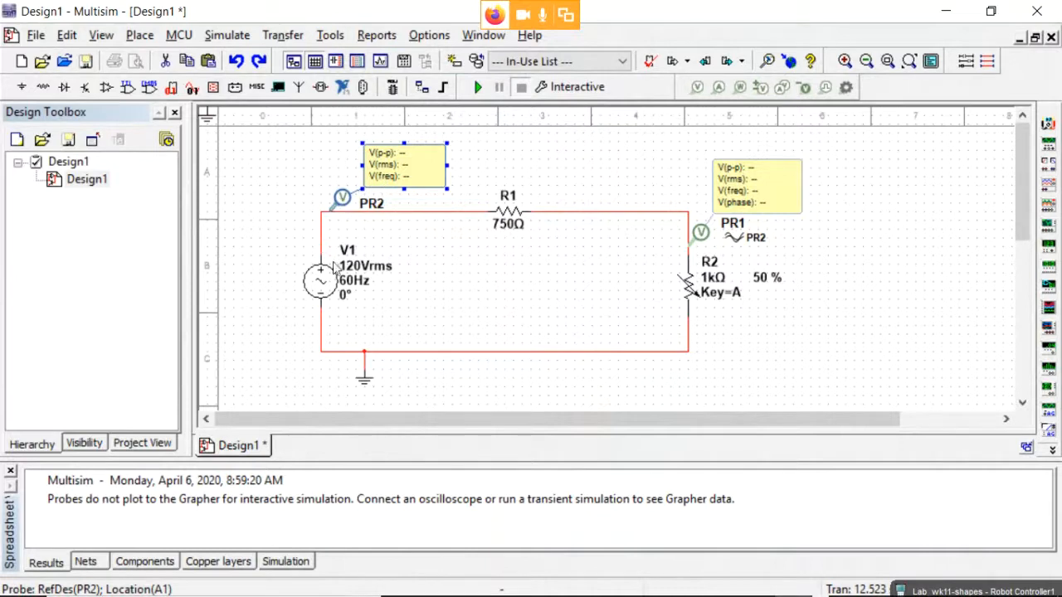
{"action": "double_click", "coordinate": [702, 233]}
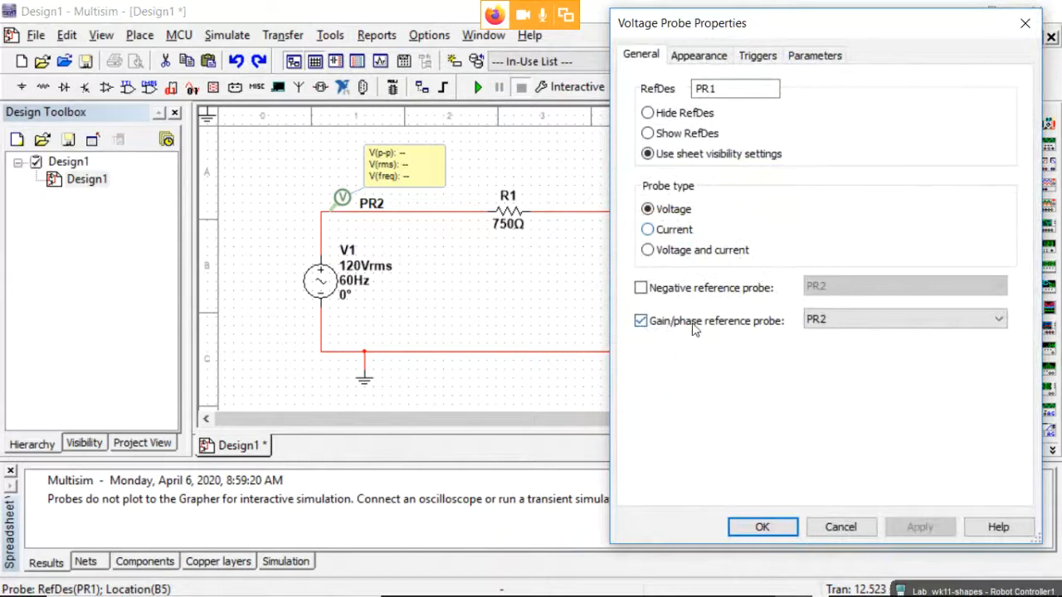
{"action": "left_click", "coordinate": [835, 320]}
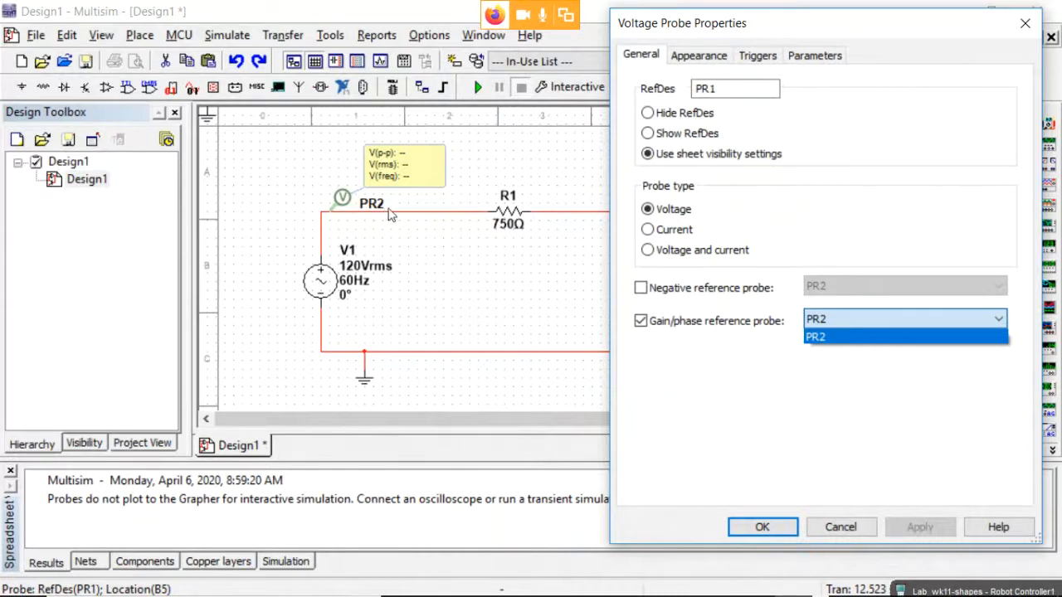
{"action": "left_click", "coordinate": [829, 526]}
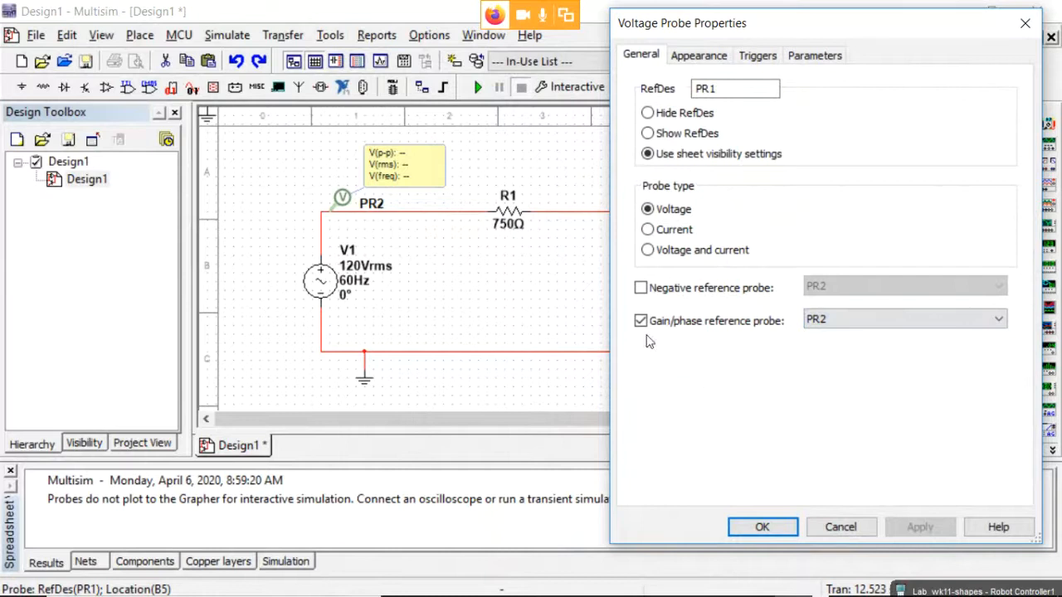
{"action": "left_click", "coordinate": [765, 527]}
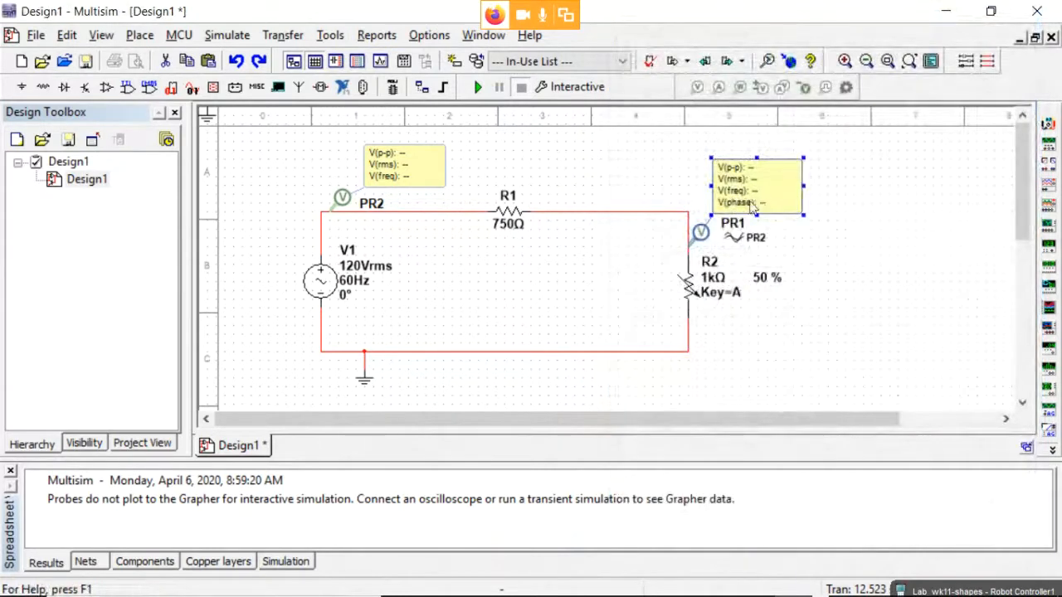
{"action": "left_click", "coordinate": [829, 241]}
{"action": "mouse_move", "coordinate": [702, 288]}
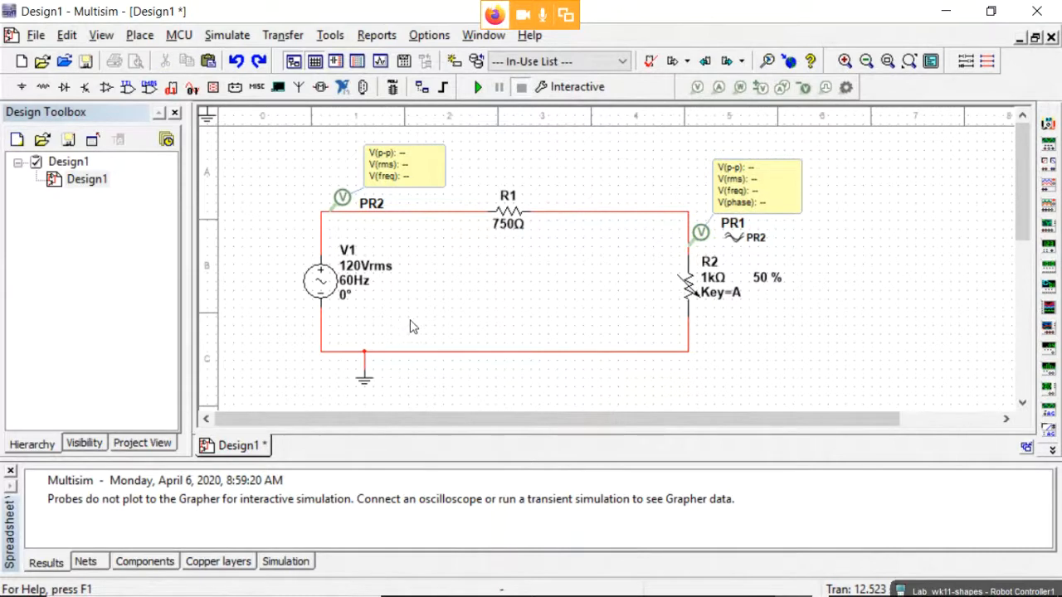
Shift R1 left and place a 10 mH INDUCTOR, L1, on the top wire after R1.
{"action": "left_click_drag", "start_coordinate": [522, 225], "coordinate": [468, 223]}
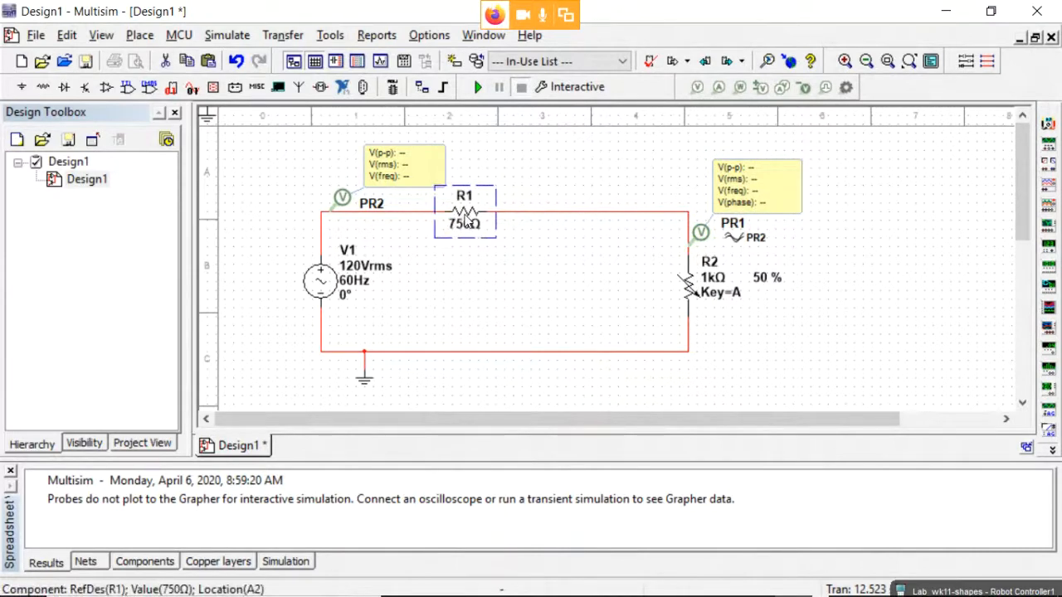
{"action": "left_click", "coordinate": [43, 87]}
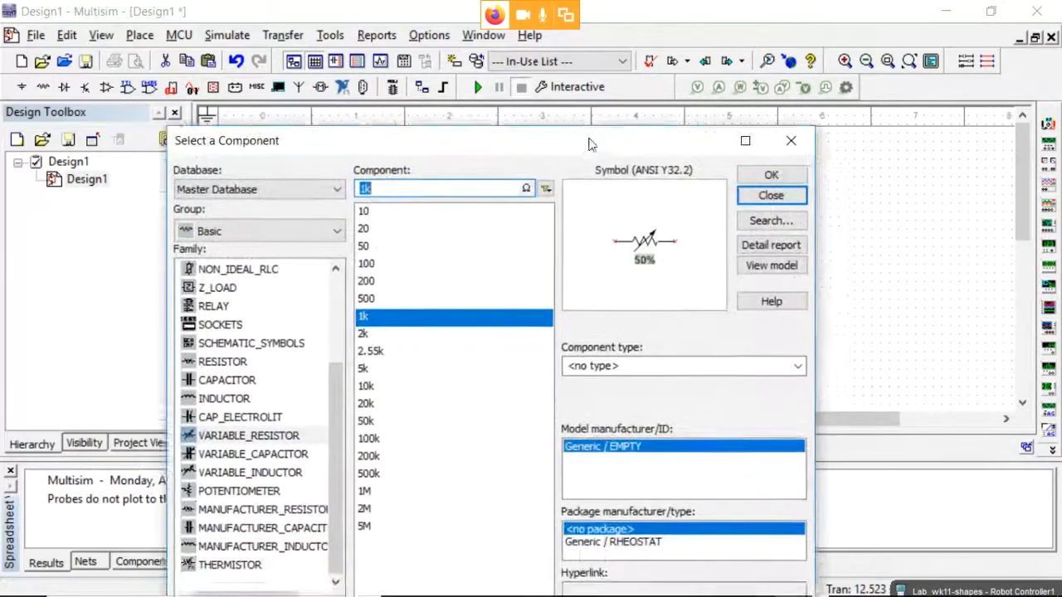
{"action": "left_click_drag", "start_coordinate": [637, 200], "coordinate": [580, 76]}
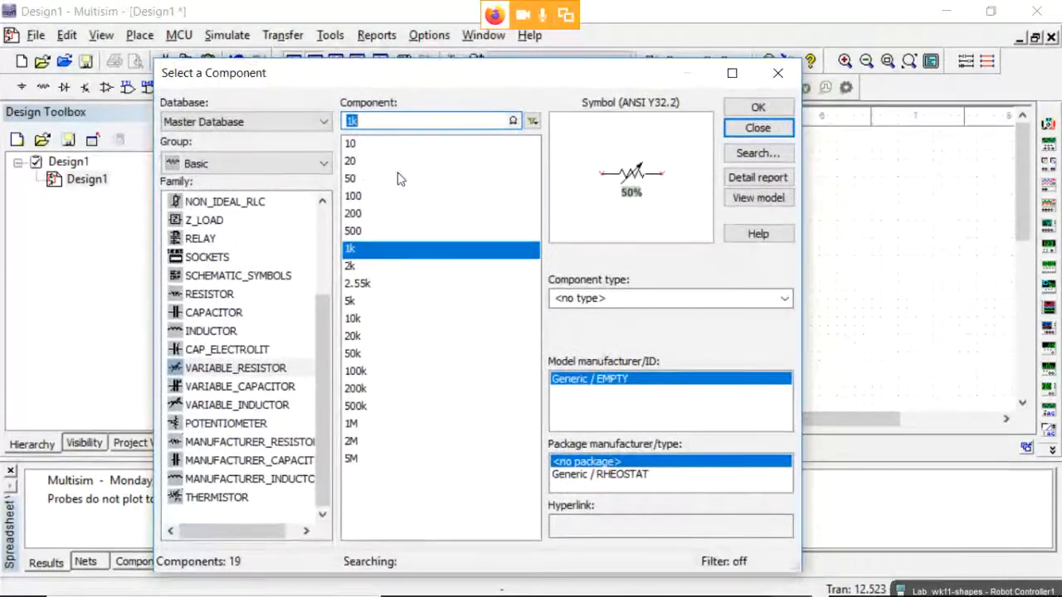
{"action": "left_click", "coordinate": [224, 327]}
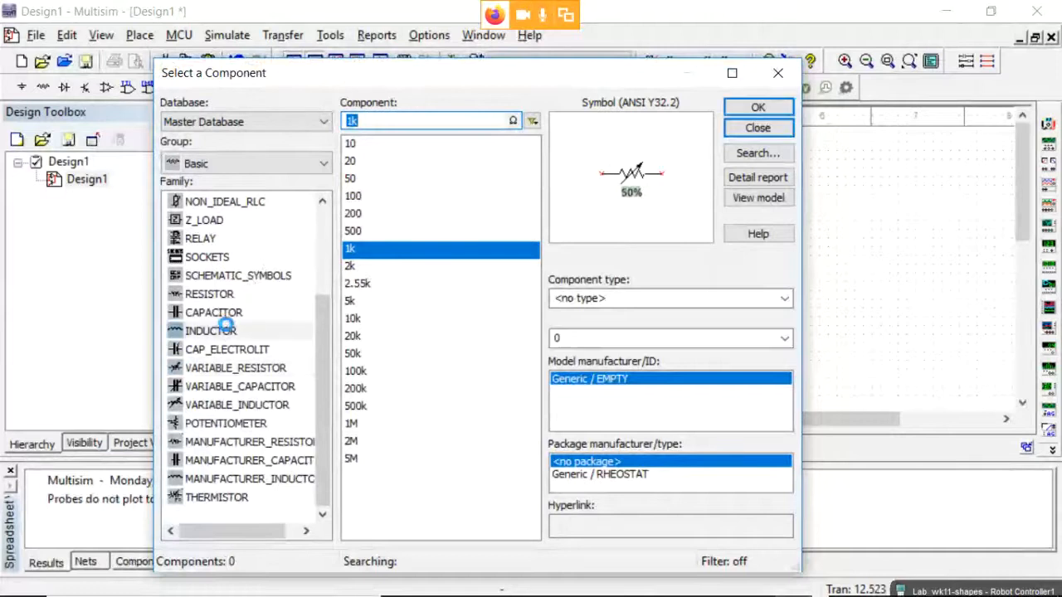
{"action": "left_click", "coordinate": [395, 123]}
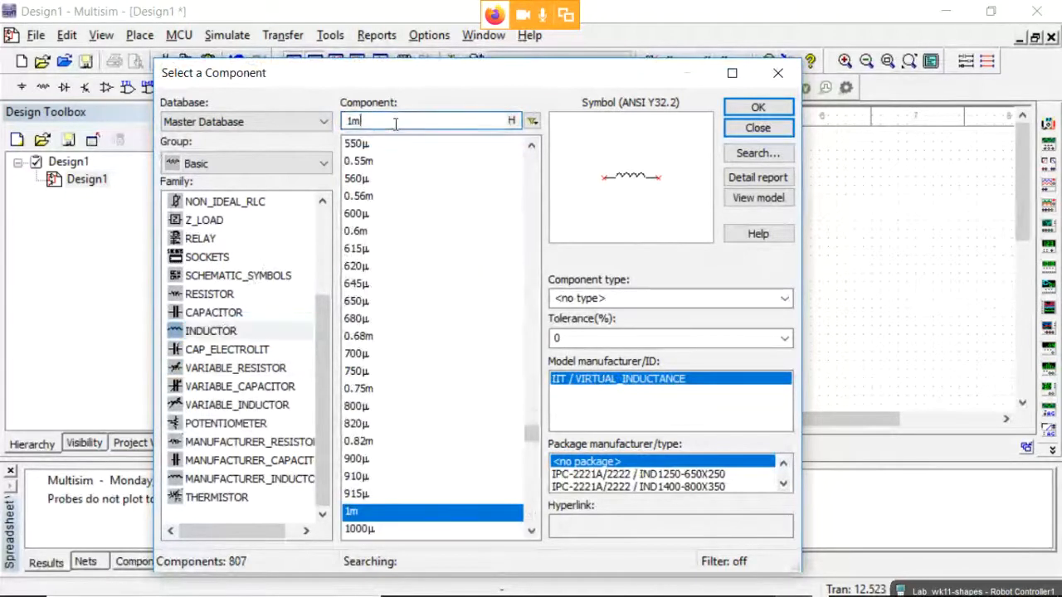
{"action": "key", "text": "BackSpace"}
{"action": "type", "text": "0m"}
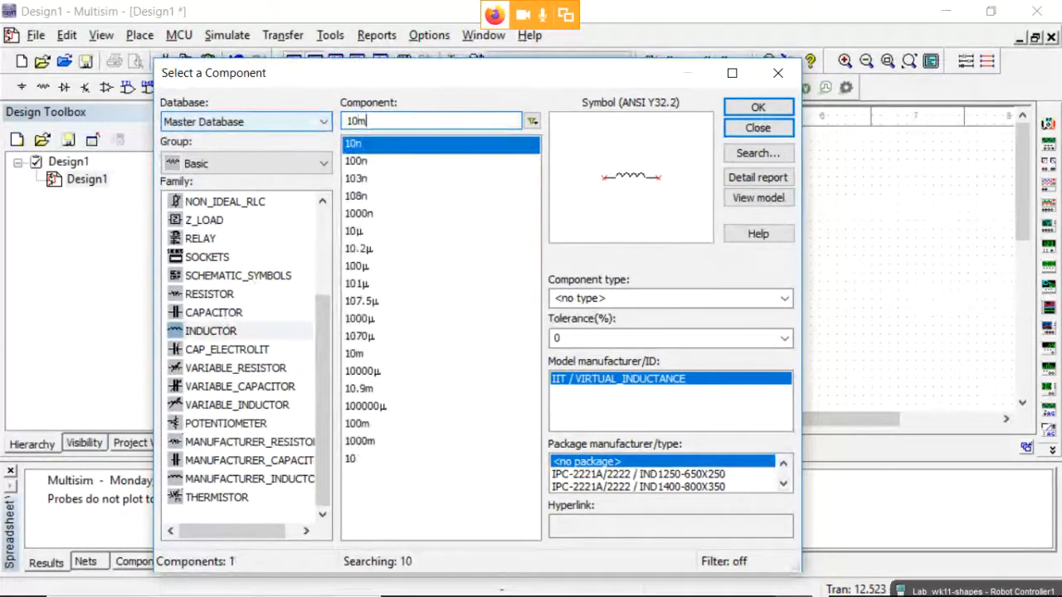
{"action": "left_click", "coordinate": [759, 108]}
{"action": "left_click", "coordinate": [568, 218]}
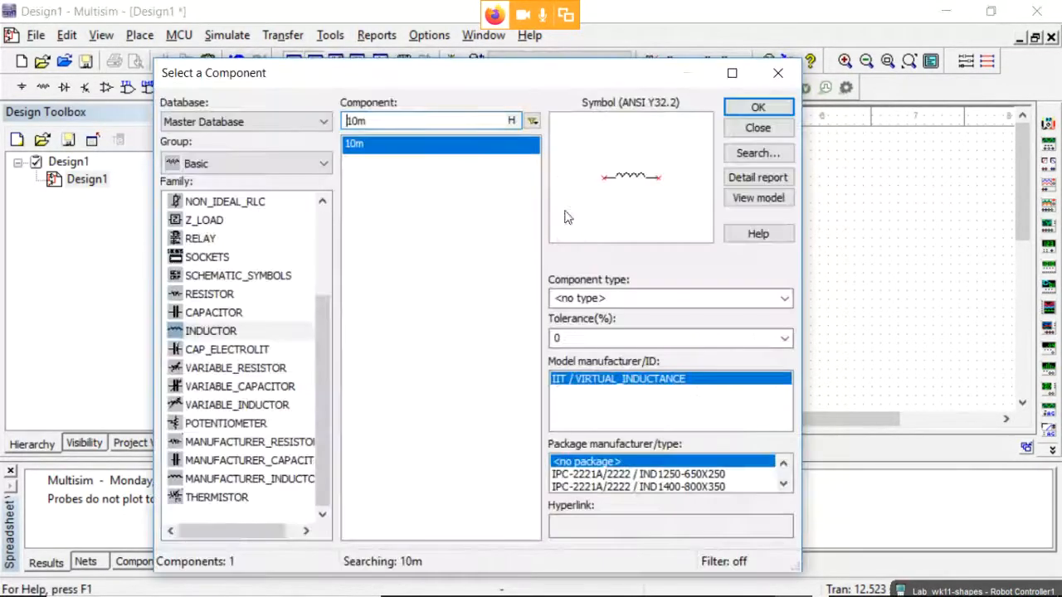
{"action": "left_click", "coordinate": [758, 127]}
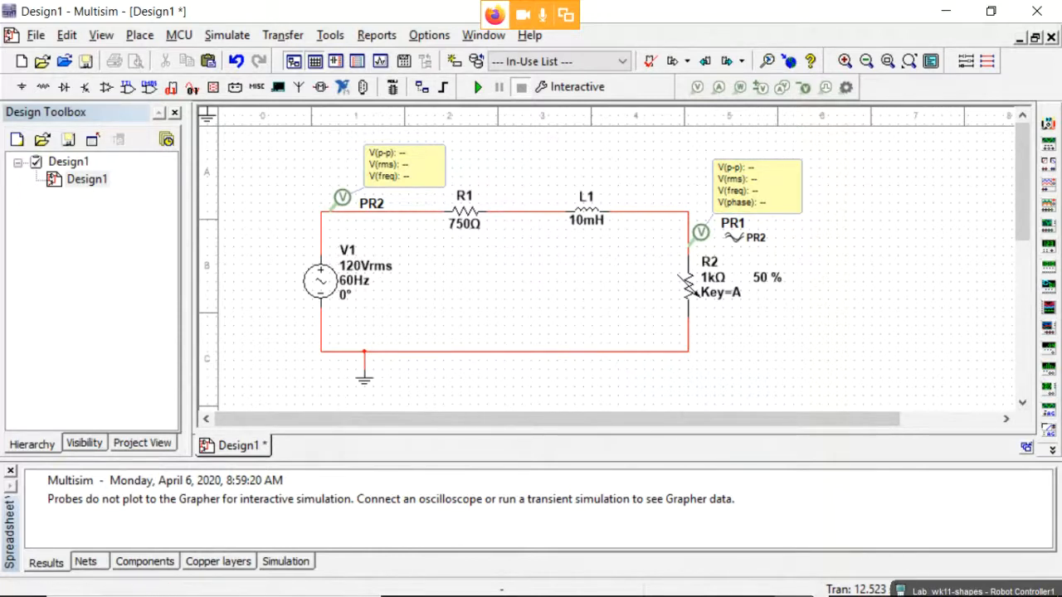
Review Procedure Part 1 and Fig. 13.4 in the lab PDF, minimize it, and select V1.
{"action": "key", "text": "alt+Tab"}
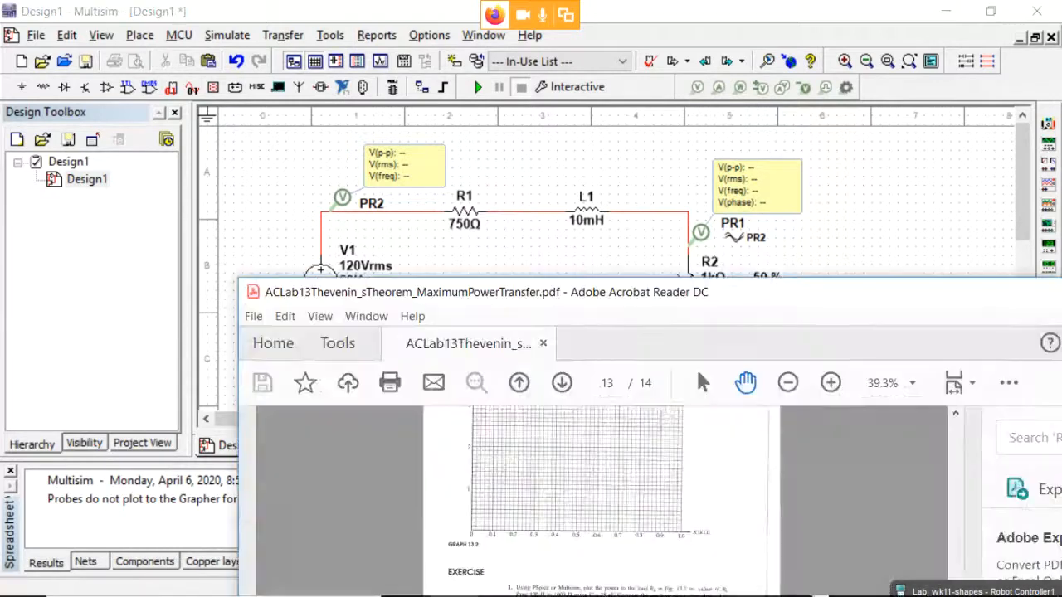
{"action": "left_click_drag", "start_coordinate": [734, 299], "coordinate": [720, 293]}
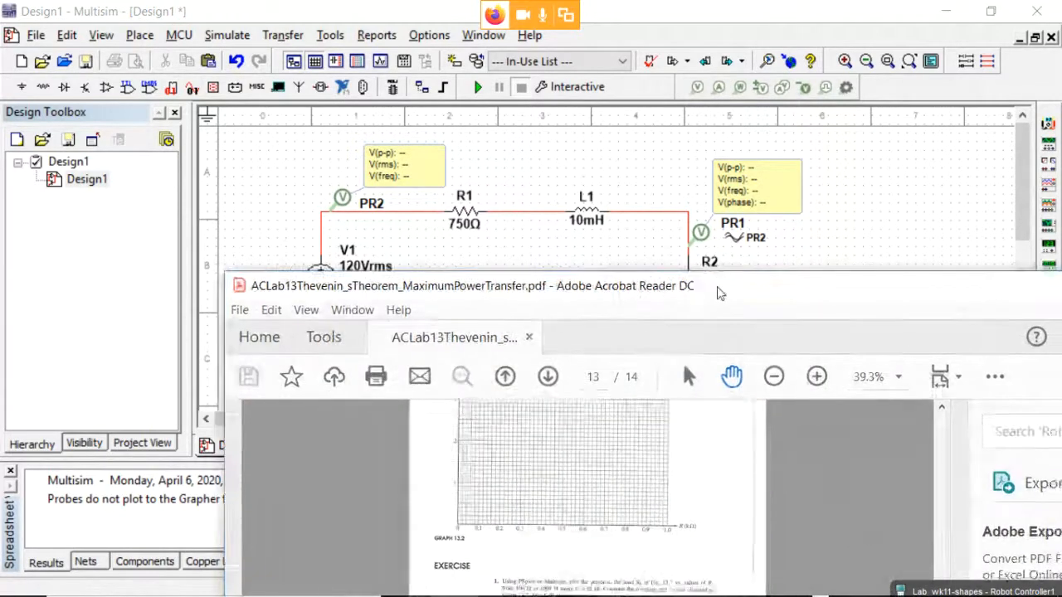
{"action": "double_click", "coordinate": [720, 293]}
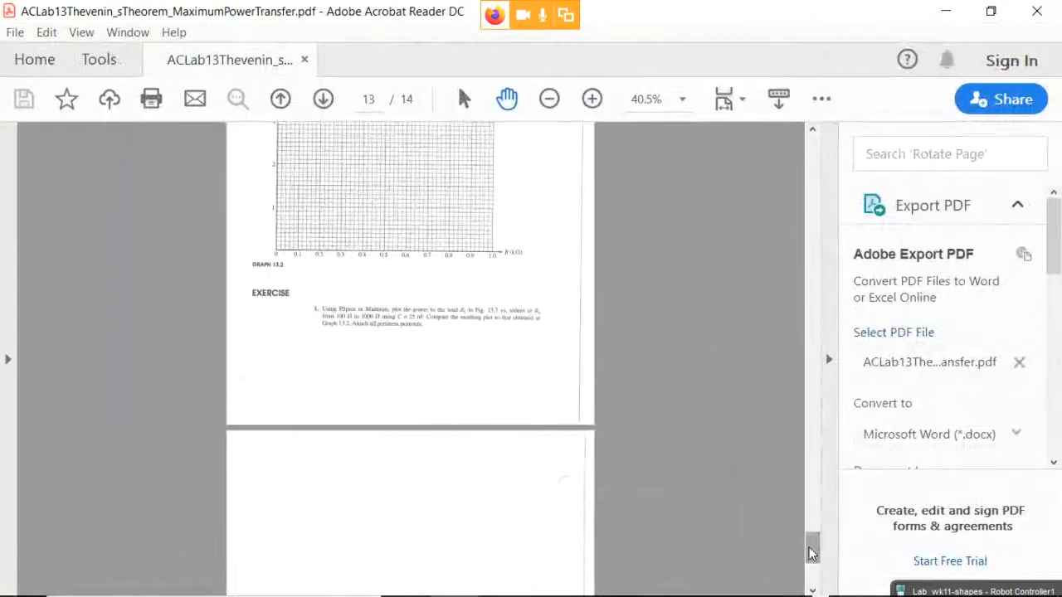
{"action": "left_click_drag", "start_coordinate": [812, 554], "coordinate": [789, 207]}
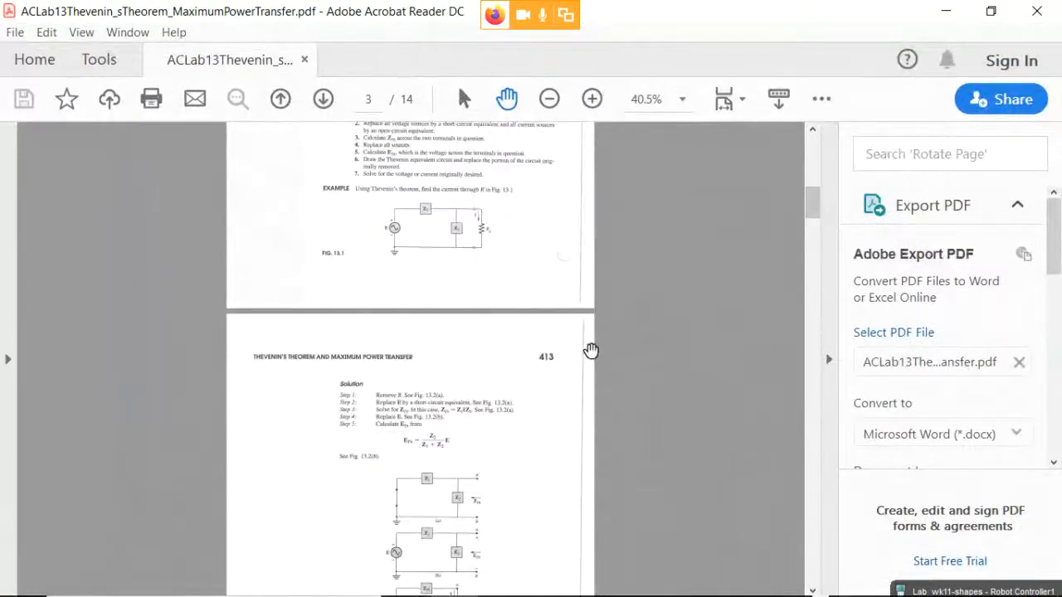
{"action": "scroll", "coordinate": [590, 350], "scroll_direction": "up", "scroll_amount": 5}
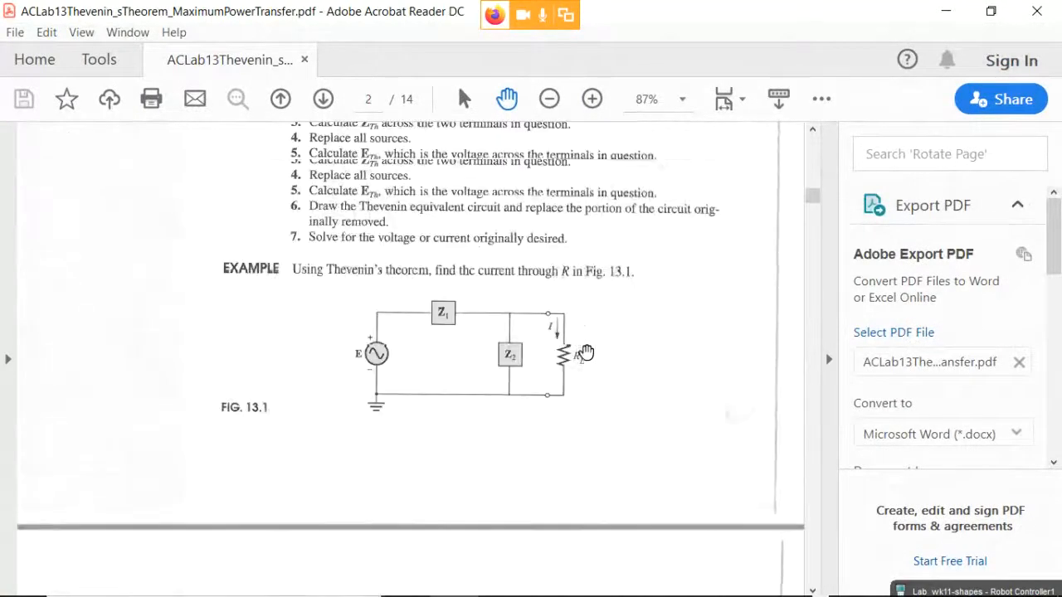
{"action": "scroll", "coordinate": [604, 374], "scroll_direction": "down", "scroll_amount": 12}
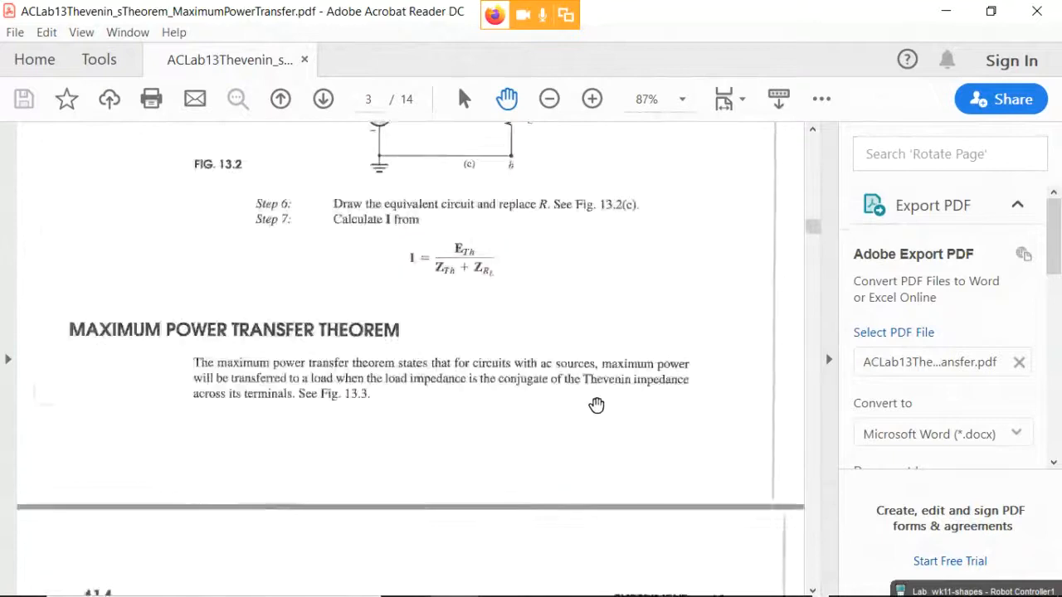
{"action": "scroll", "coordinate": [596, 404], "scroll_direction": "down", "scroll_amount": 10}
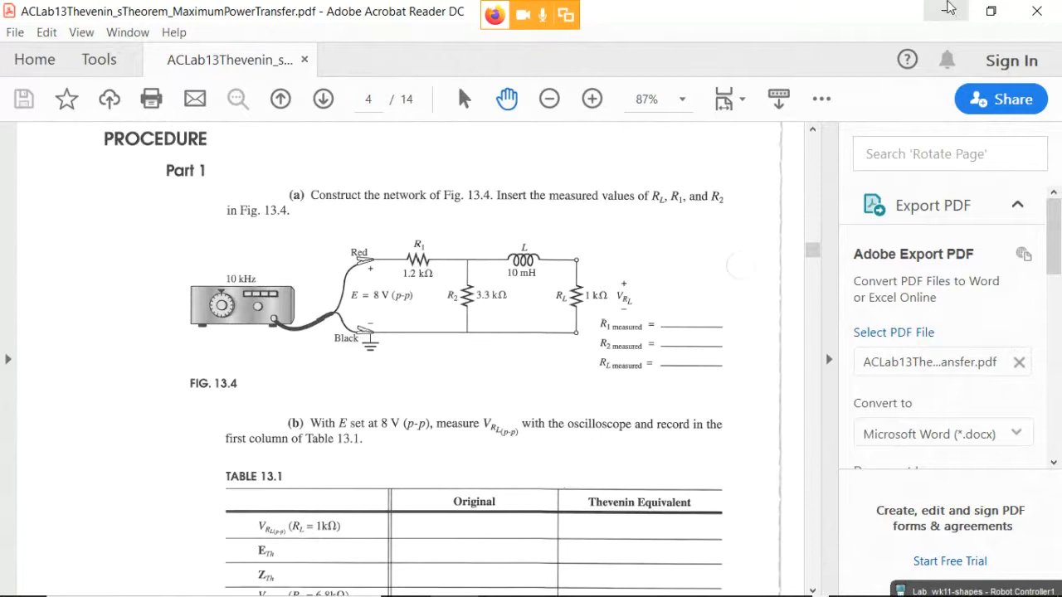
{"action": "left_click", "coordinate": [948, 8]}
{"action": "left_click", "coordinate": [322, 277]}
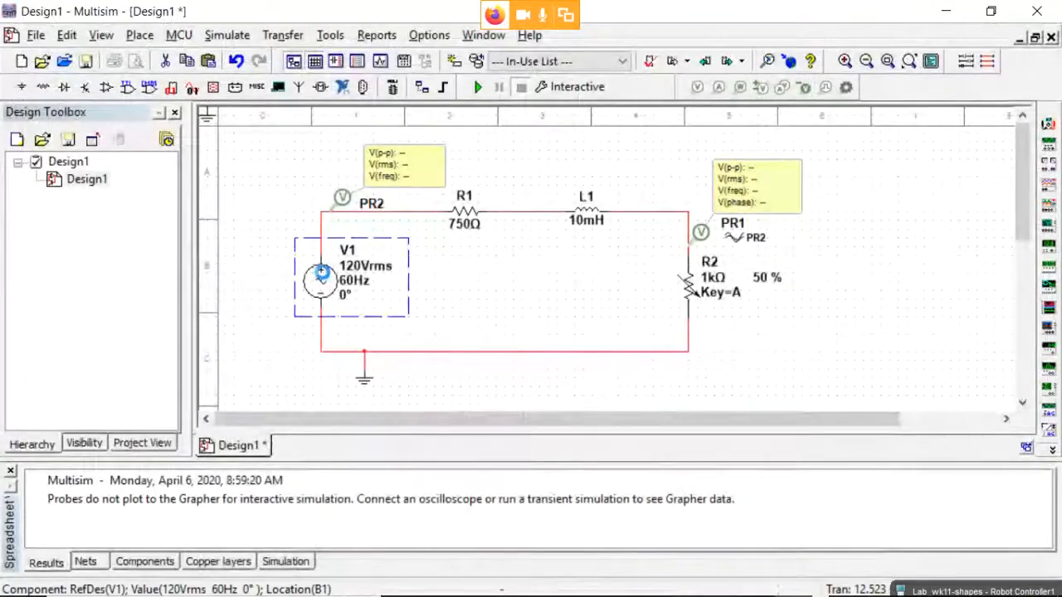
Enter 8 V as V1's Voltage (RMS) in the AC_POWER dialog, keeping 60 Hz.
{"action": "double_click", "coordinate": [320, 276]}
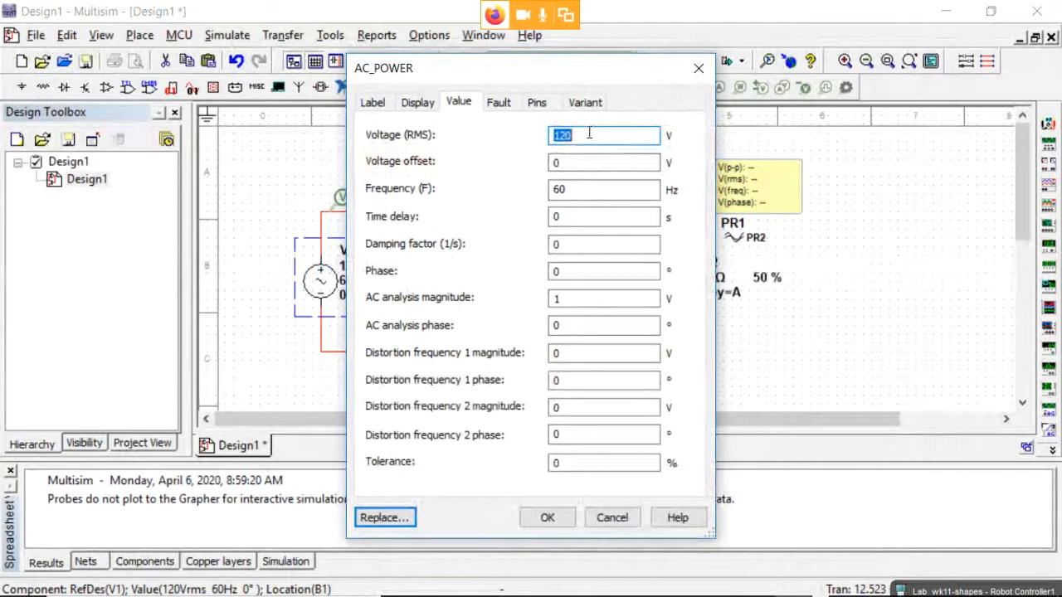
{"action": "type", "text": "8"}
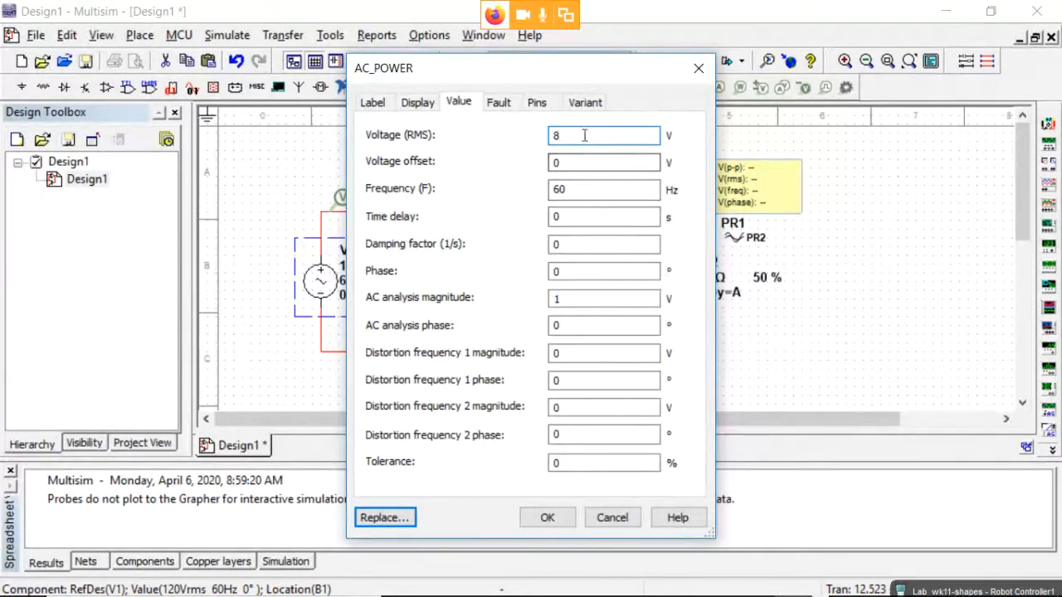
{"action": "left_click", "coordinate": [373, 105]}
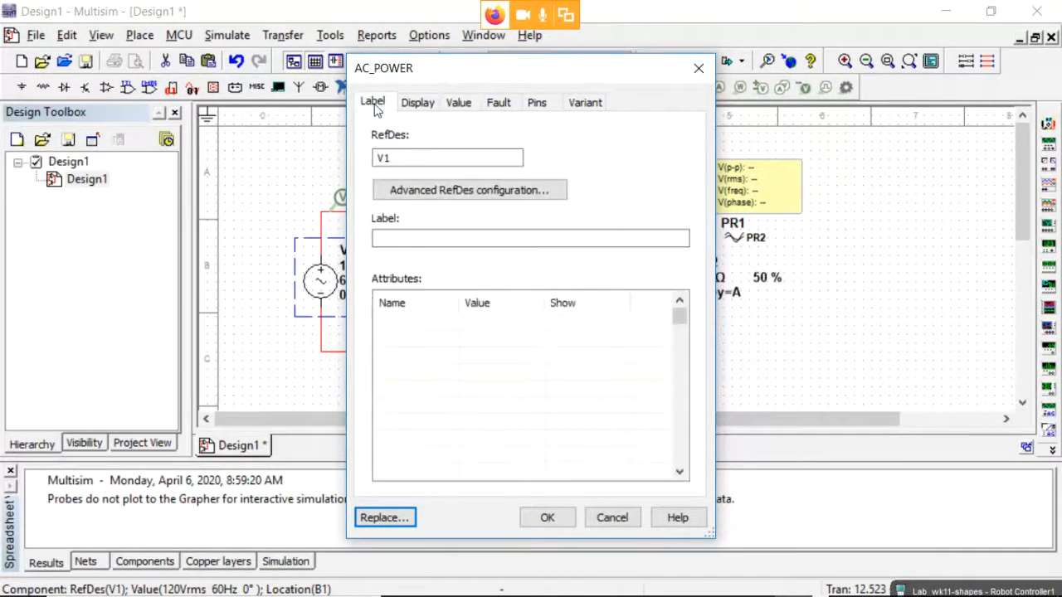
{"action": "left_click", "coordinate": [459, 102]}
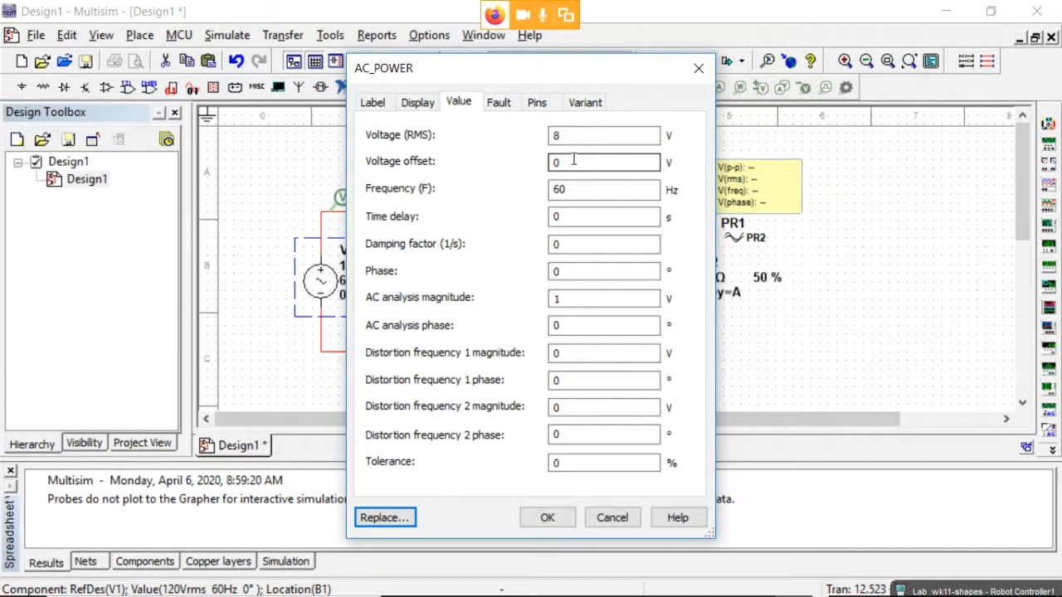
{"action": "left_click", "coordinate": [571, 138]}
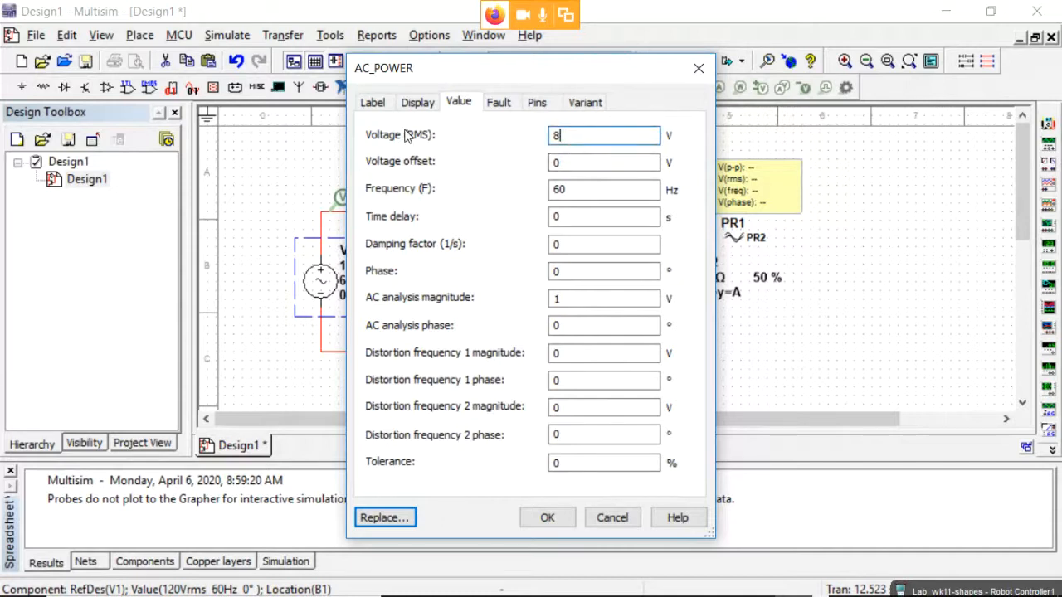
{"action": "left_click", "coordinate": [372, 103]}
{"action": "left_click", "coordinate": [416, 103]}
{"action": "left_click", "coordinate": [459, 103]}
Launch Calculator and divide 8 V peak-to-peak by 2 to get 4 V peak.
{"action": "key", "text": "super"}
{"action": "type", "text": "c"}
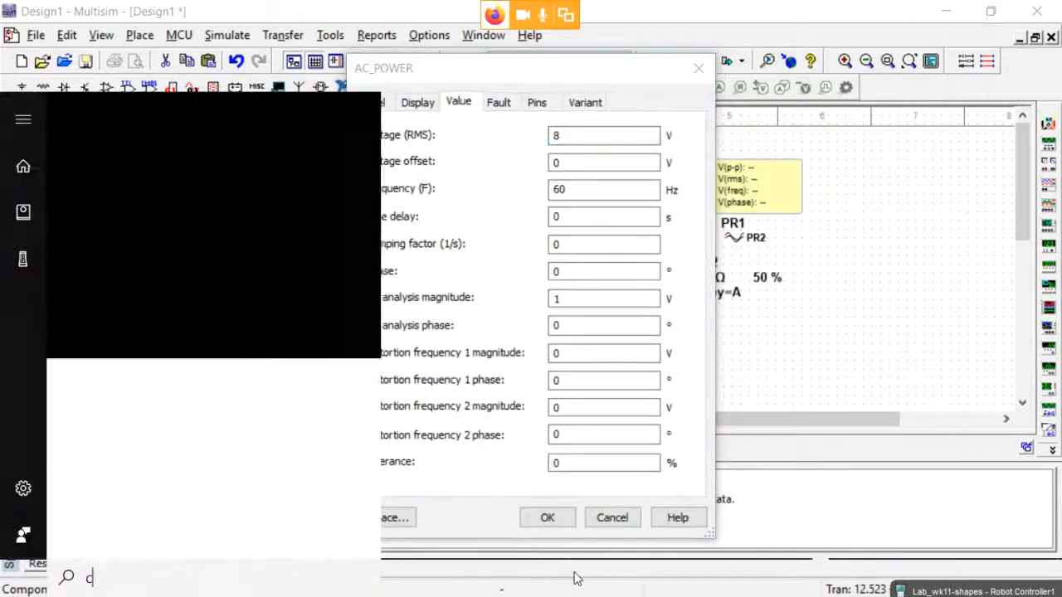
{"action": "type", "text": "alc"}
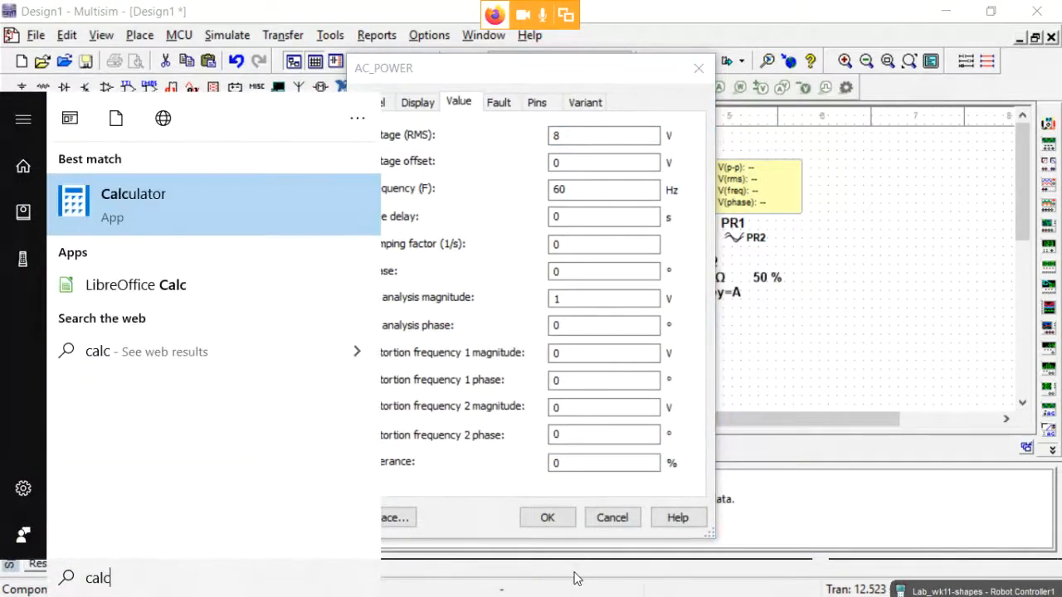
{"action": "left_click", "coordinate": [139, 198]}
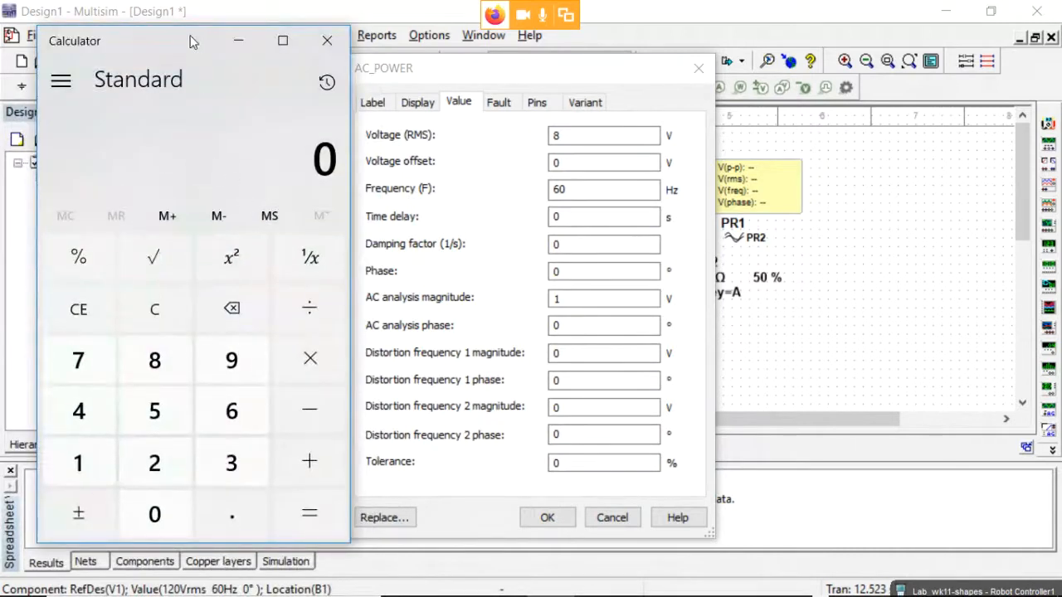
{"action": "left_click_drag", "start_coordinate": [189, 41], "coordinate": [315, 30]}
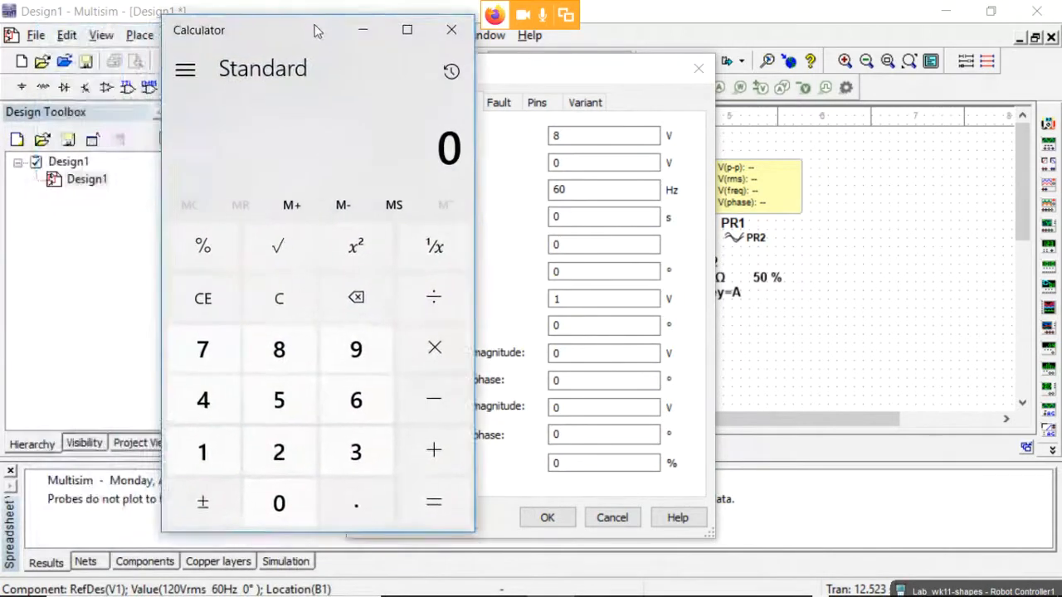
{"action": "left_click", "coordinate": [286, 352]}
{"action": "left_click", "coordinate": [436, 296]}
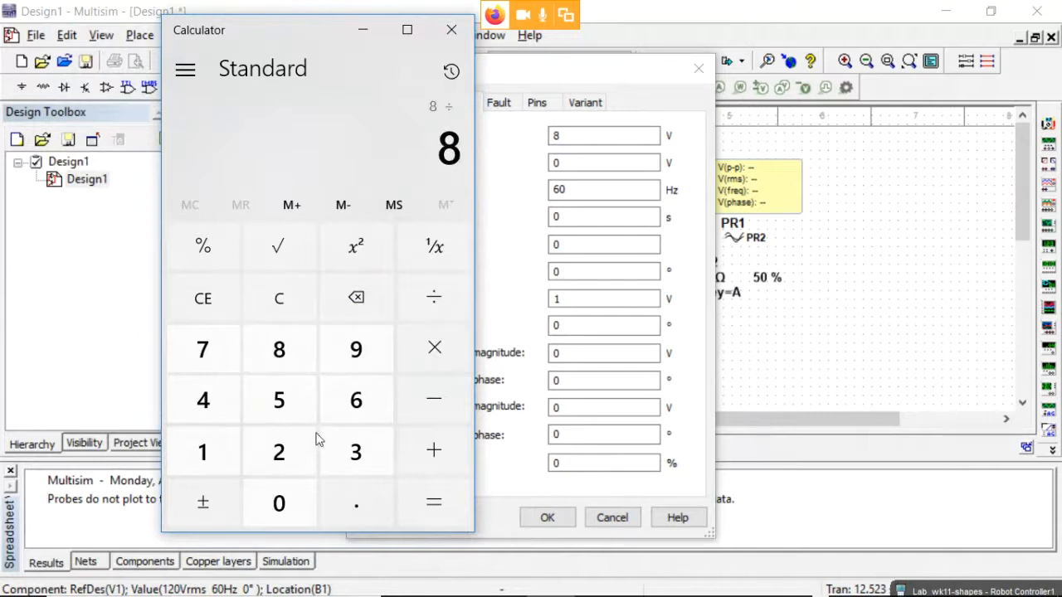
{"action": "left_click", "coordinate": [290, 458]}
{"action": "left_click", "coordinate": [437, 500]}
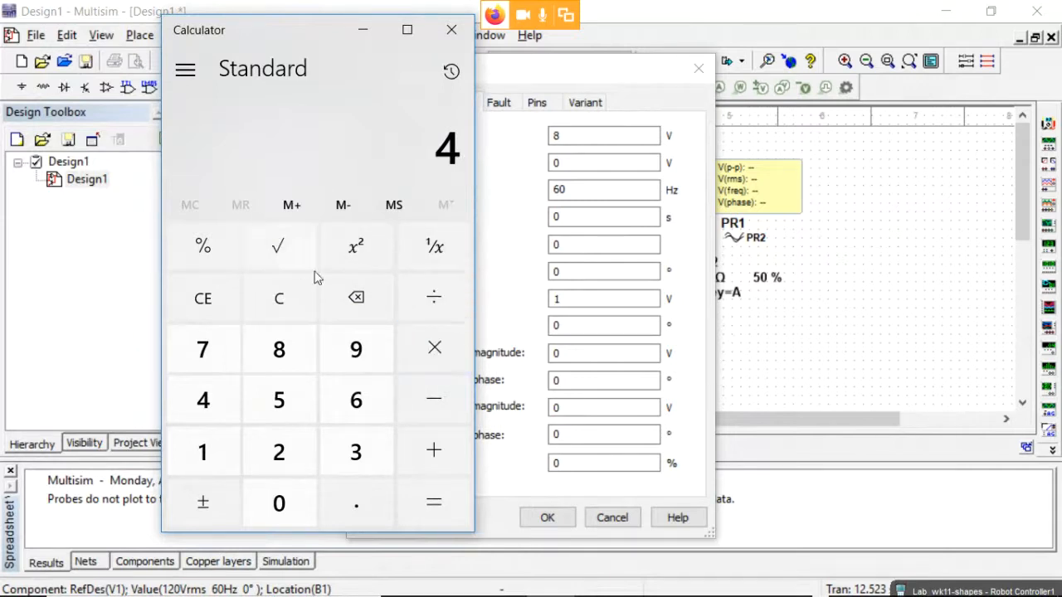
Divide 4 by 1.414 to get about 2.829 V RMS.
{"action": "left_click", "coordinate": [432, 295]}
{"action": "left_click", "coordinate": [222, 441]}
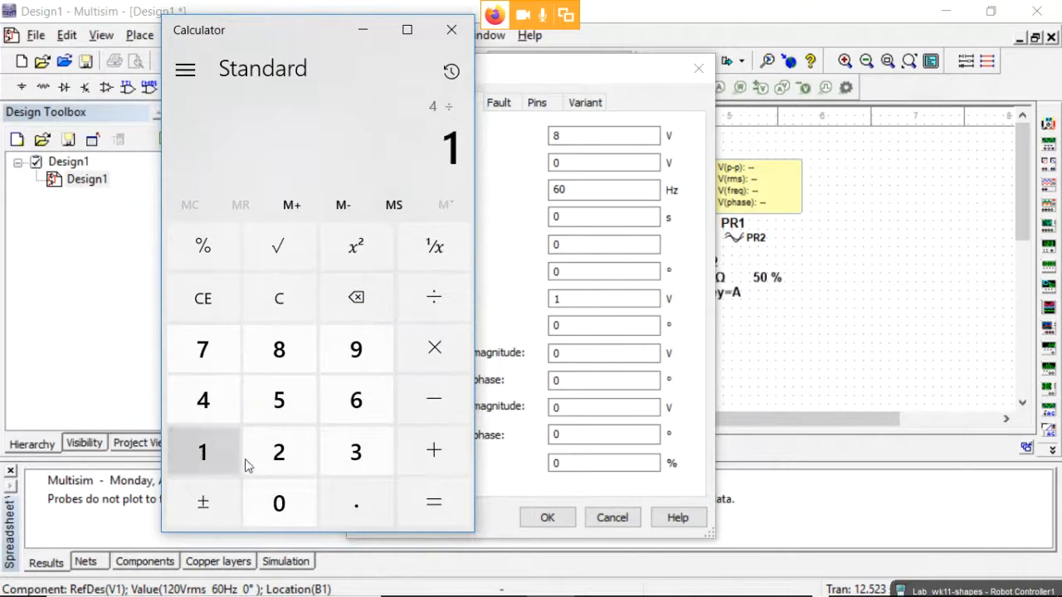
{"action": "left_click", "coordinate": [348, 504]}
{"action": "left_click", "coordinate": [204, 403]}
{"action": "left_click", "coordinate": [206, 442]}
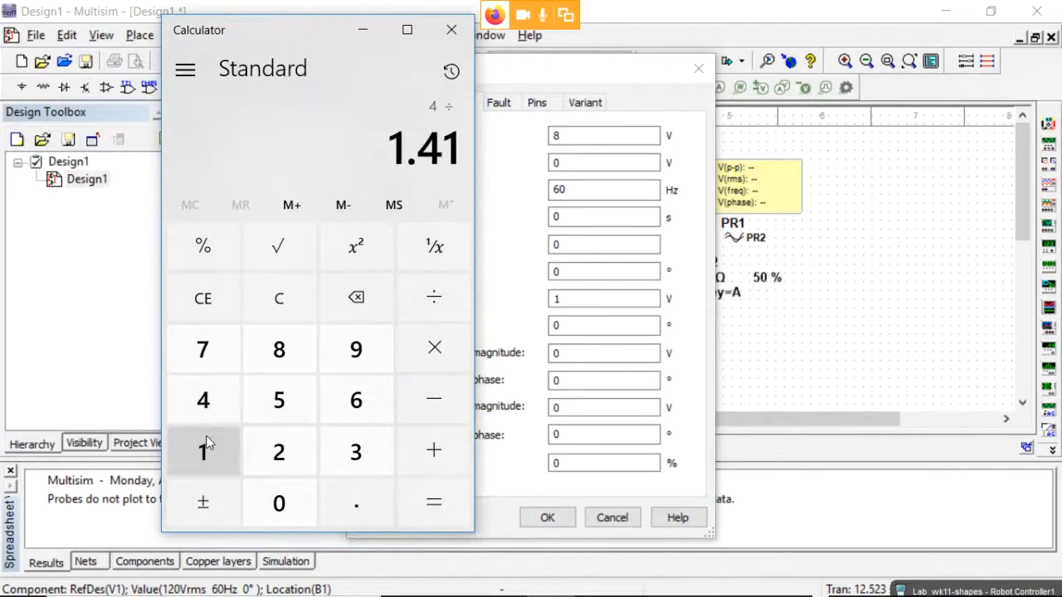
{"action": "left_click", "coordinate": [202, 403]}
{"action": "left_click", "coordinate": [438, 501]}
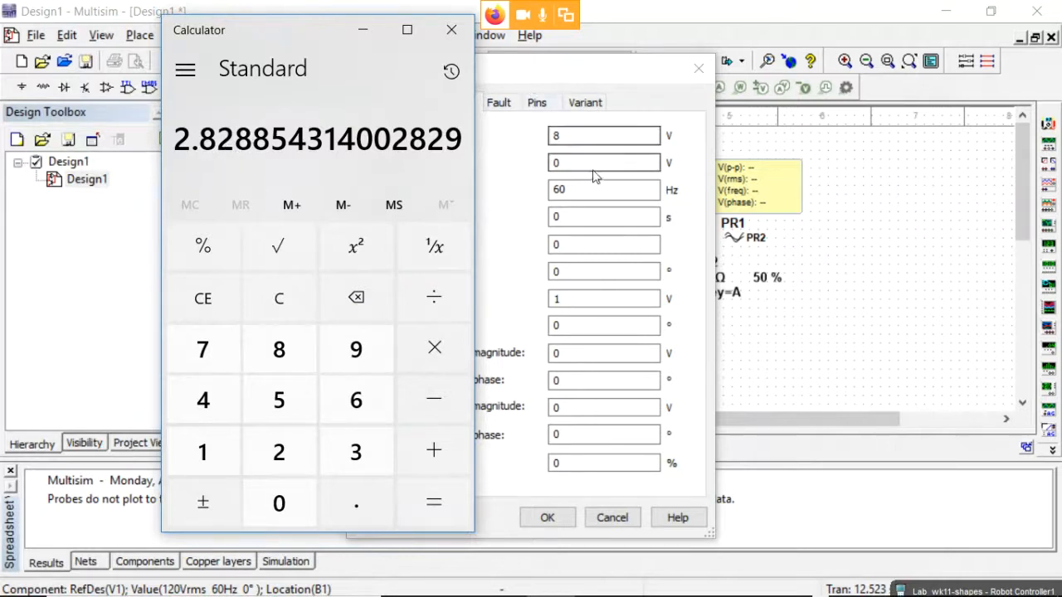
Set V1's Voltage (RMS) to 2.829 and confirm the properties dialog.
{"action": "left_click", "coordinate": [583, 141]}
{"action": "double_click", "coordinate": [583, 138]}
{"action": "type", "text": "2.829"}
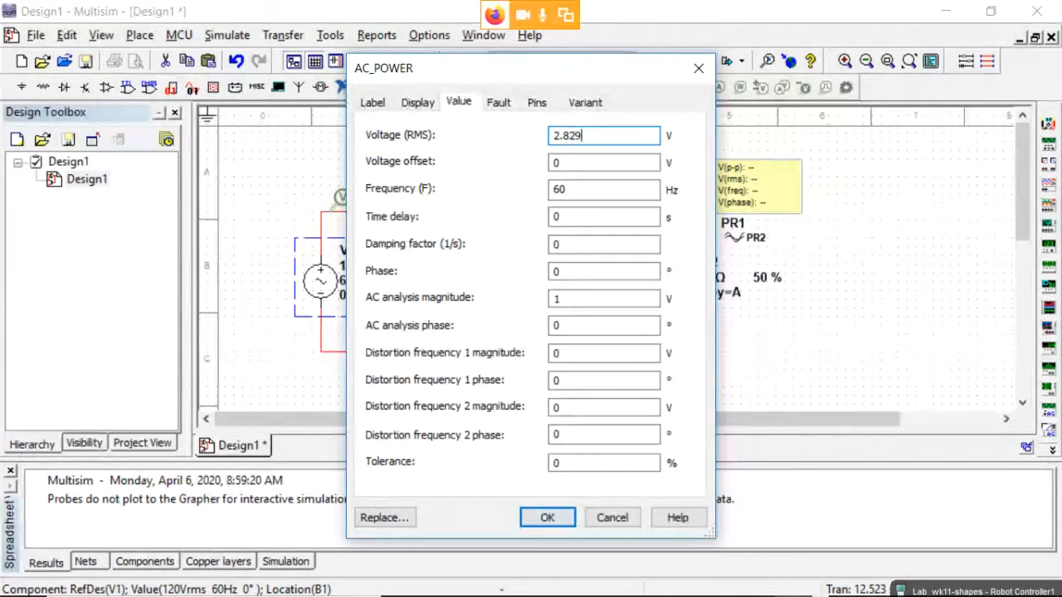
{"action": "left_click", "coordinate": [558, 517]}
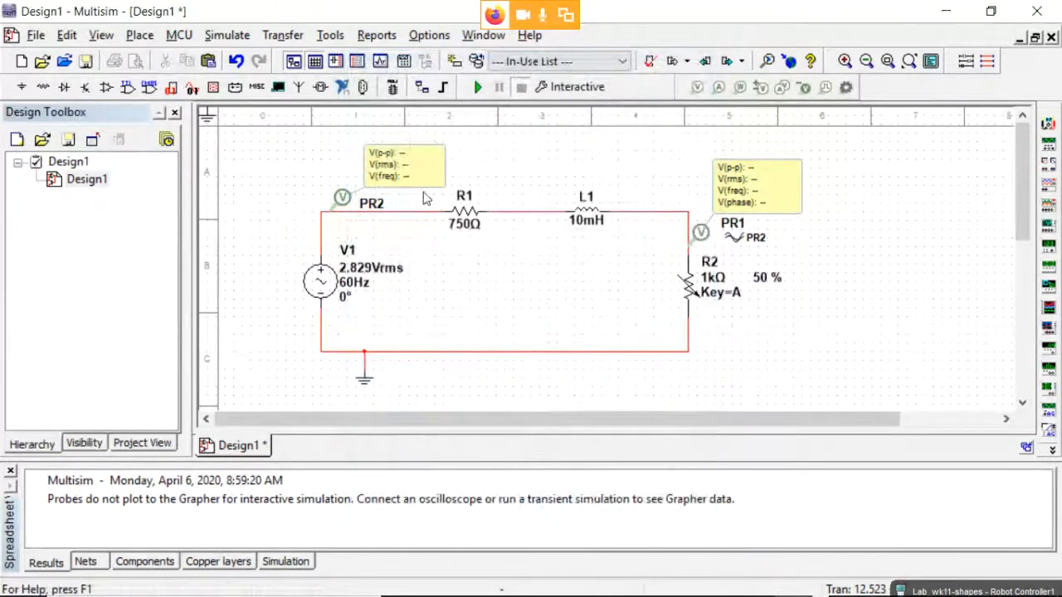
{"action": "left_click", "coordinate": [393, 294]}
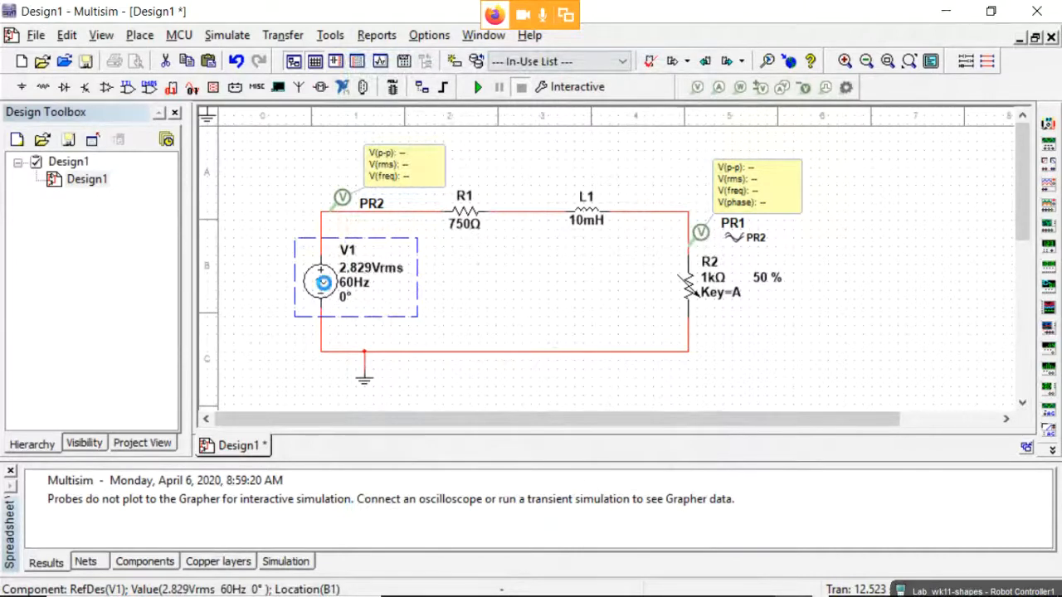
Enter 13 in V1's Phase field and confirm the properties dialog.
{"action": "double_click", "coordinate": [323, 286]}
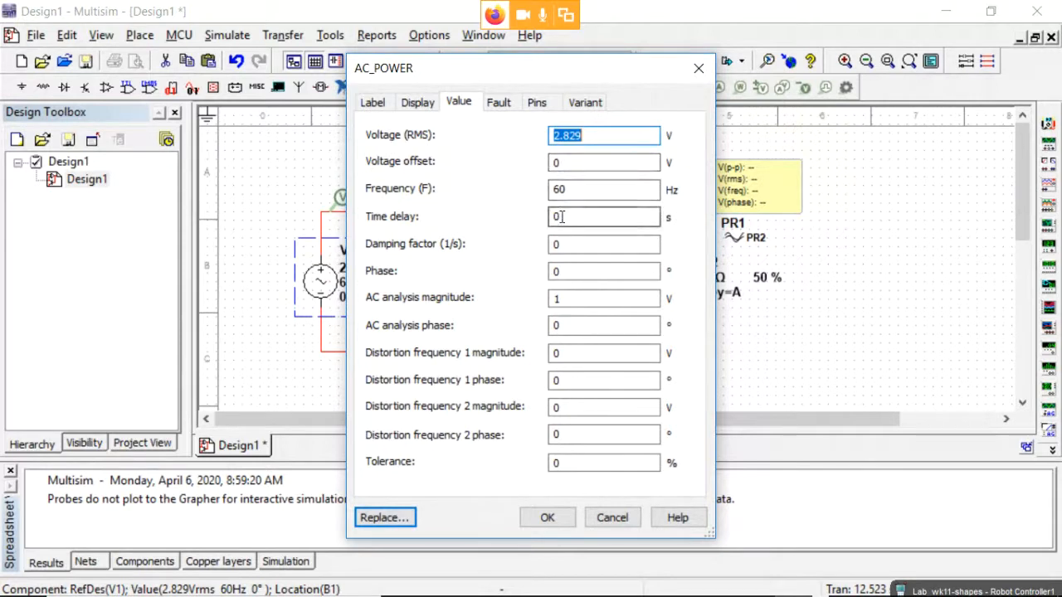
{"action": "double_click", "coordinate": [561, 272]}
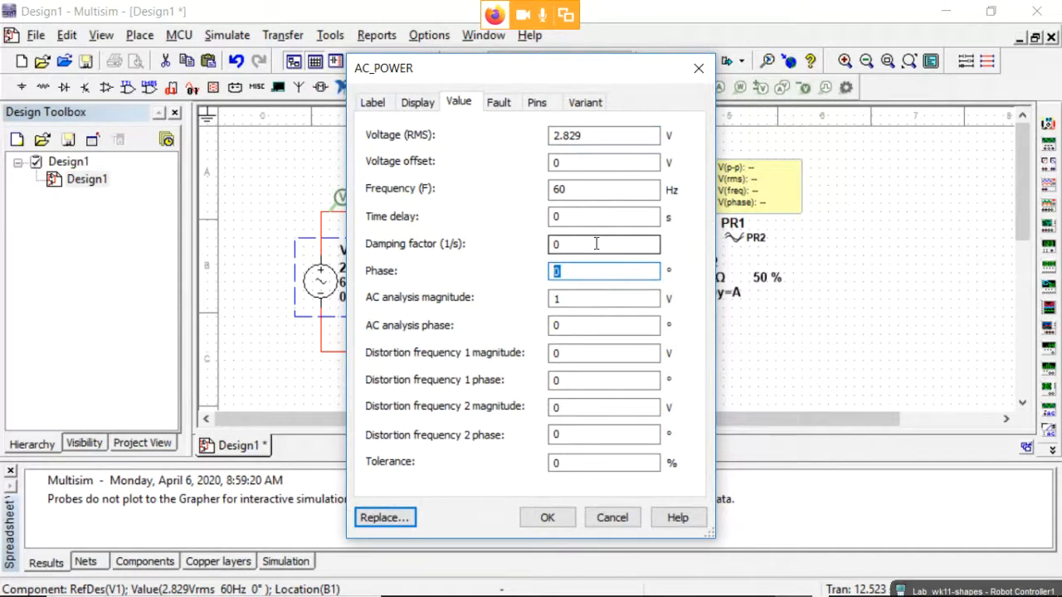
{"action": "type", "text": "13"}
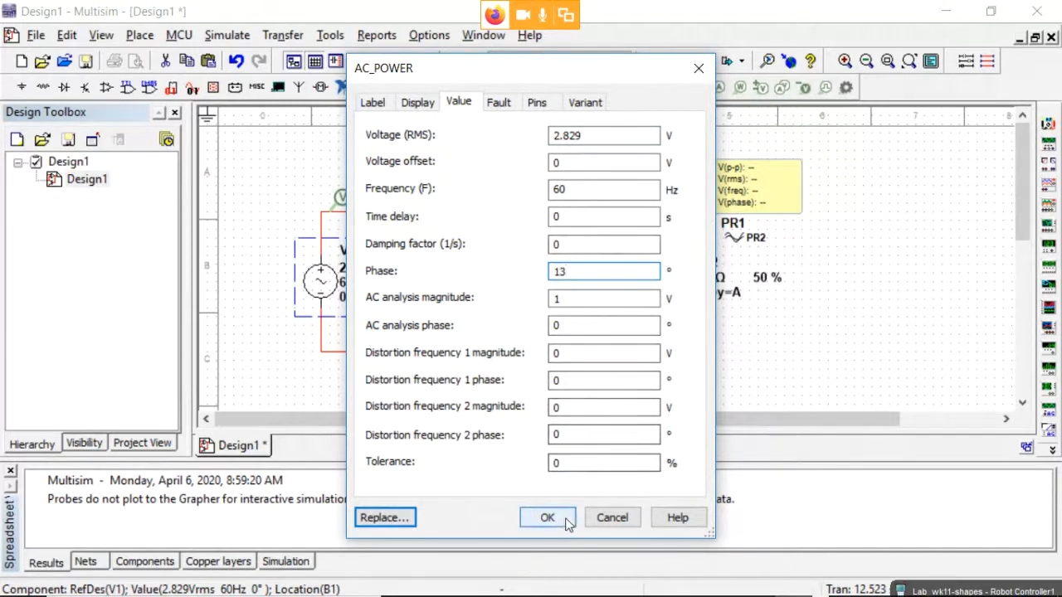
{"action": "left_click", "coordinate": [562, 516]}
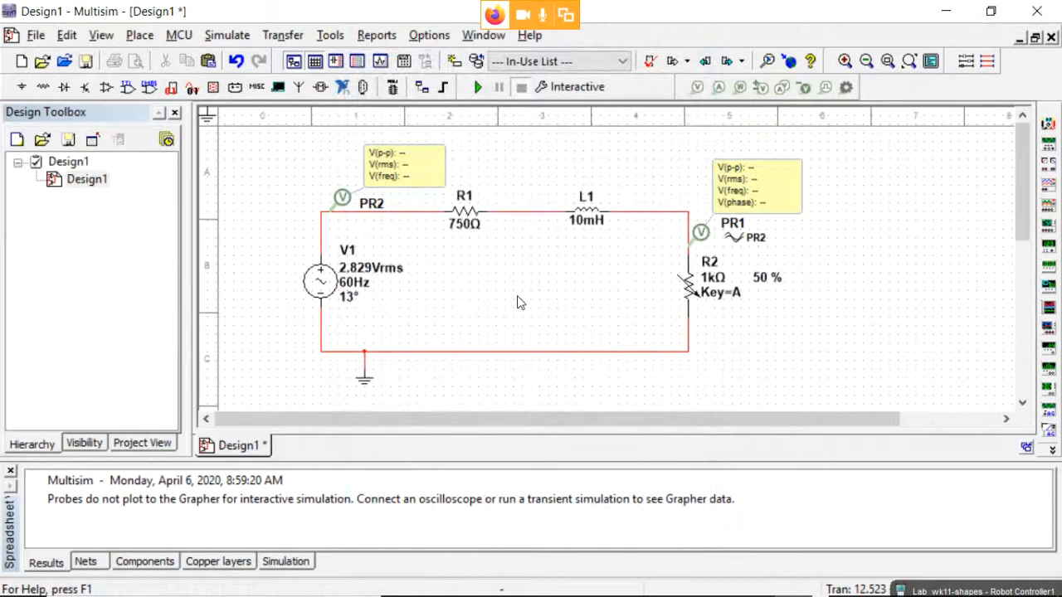
Run the simulation until PR2 shows 2.83 V rms and PR1 1.13 V rms, then stop it.
{"action": "left_click", "coordinate": [478, 88]}
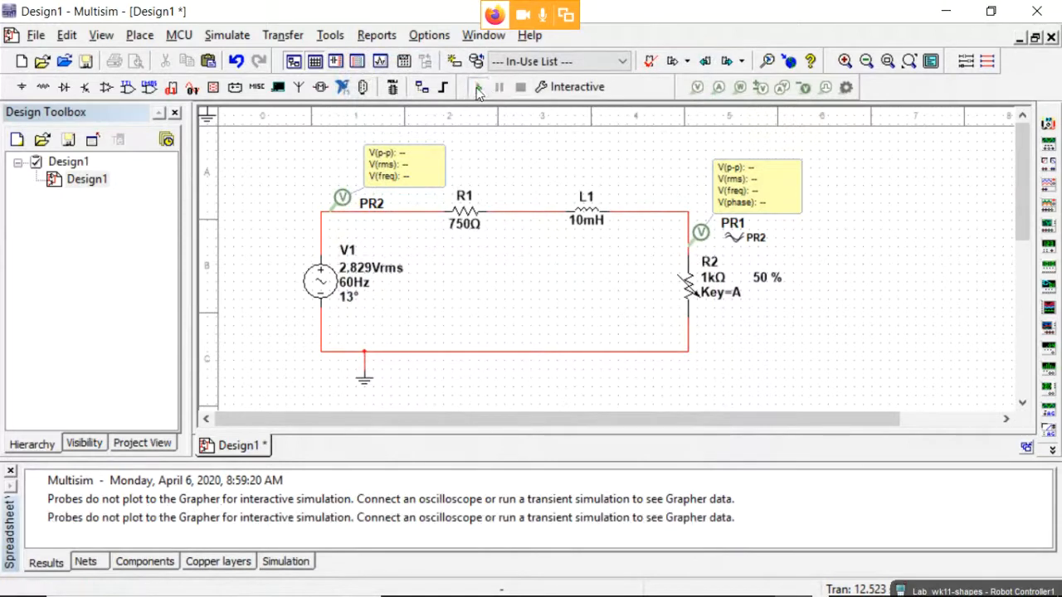
{"action": "mouse_move", "coordinate": [682, 282]}
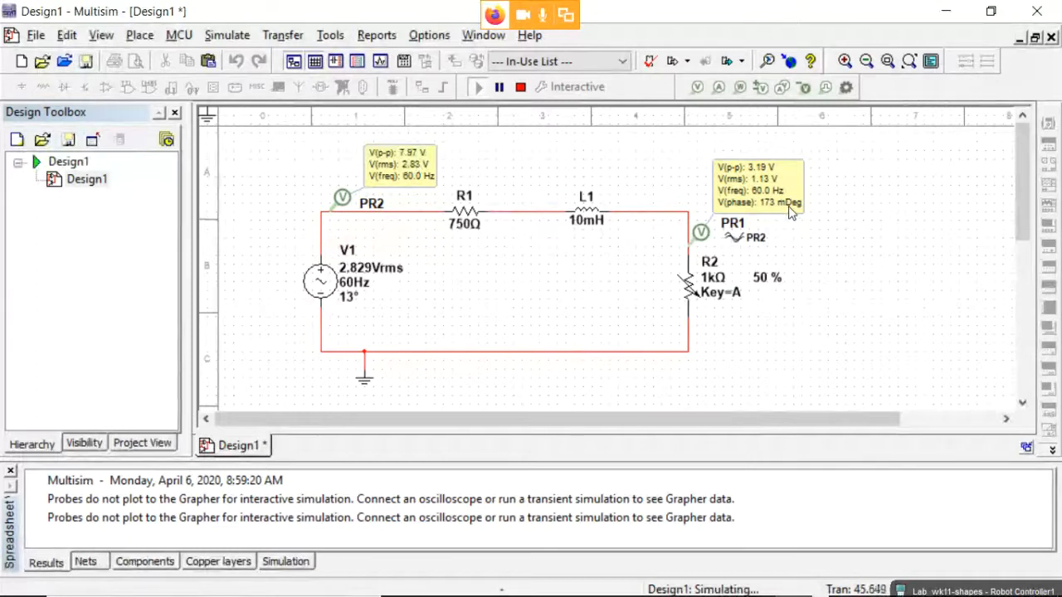
{"action": "left_click", "coordinate": [520, 86]}
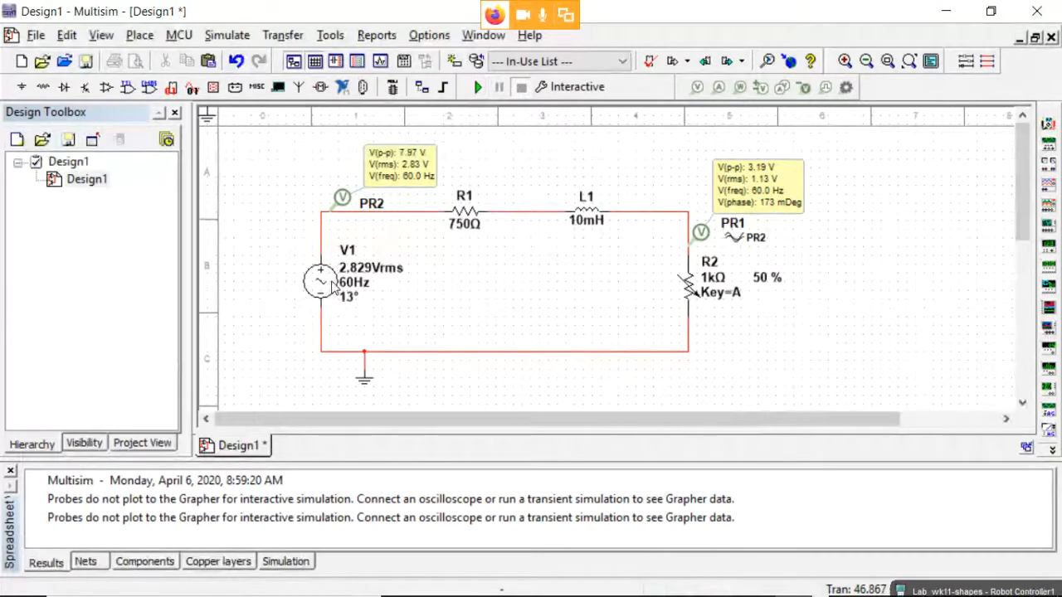
Change source V1's frequency from 60 Hz to 10 kHz, then run and pause the simulation to hold the probe readings.
{"action": "double_click", "coordinate": [334, 286]}
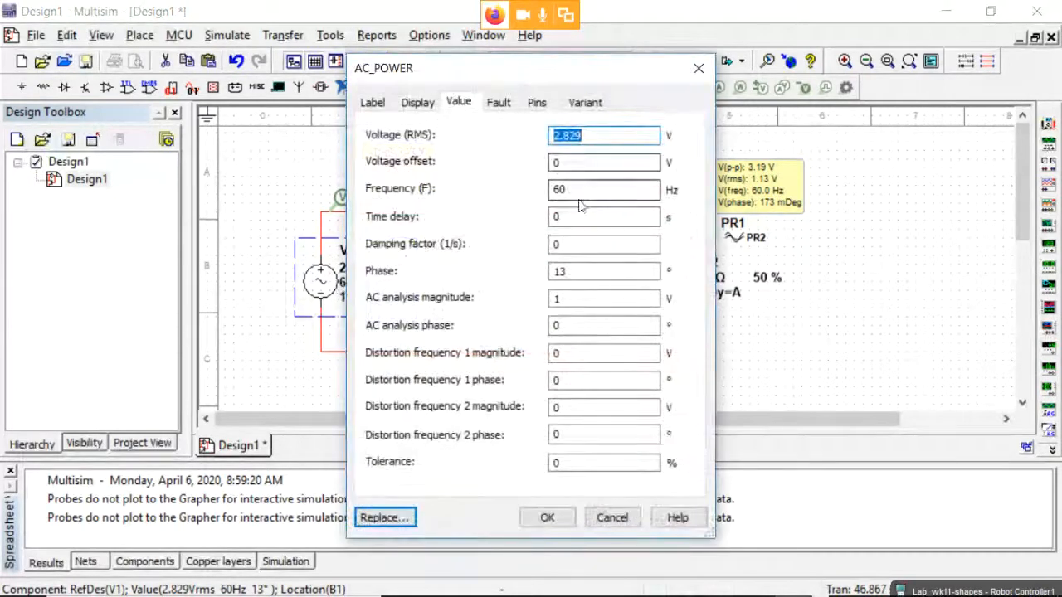
{"action": "left_click", "coordinate": [578, 189]}
{"action": "left_click_drag", "start_coordinate": [579, 190], "coordinate": [512, 196]}
{"action": "type", "text": "10000"}
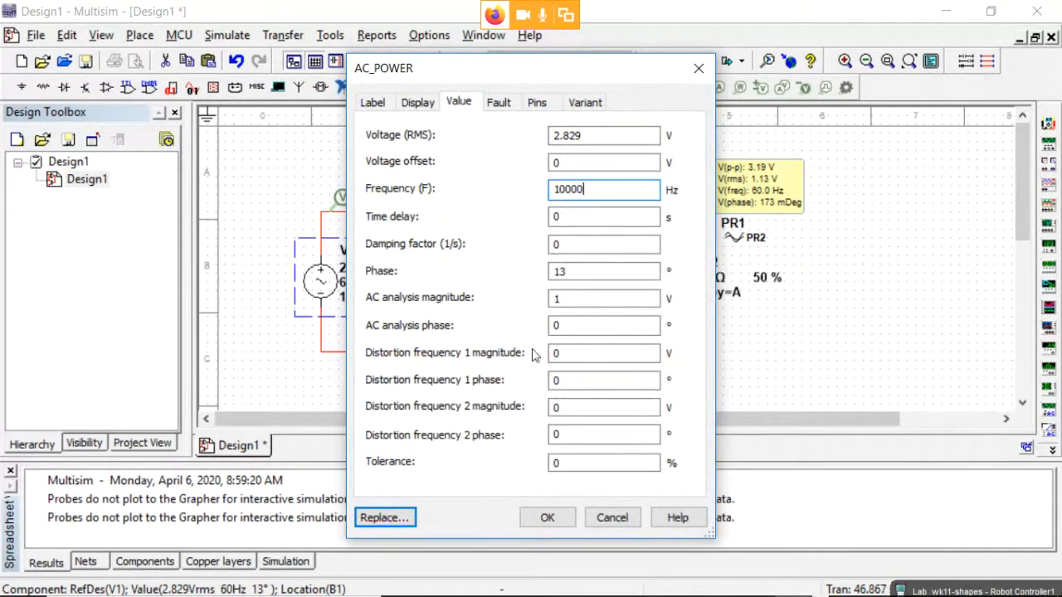
{"action": "key", "text": "BackSpace"}
{"action": "left_click", "coordinate": [547, 519]}
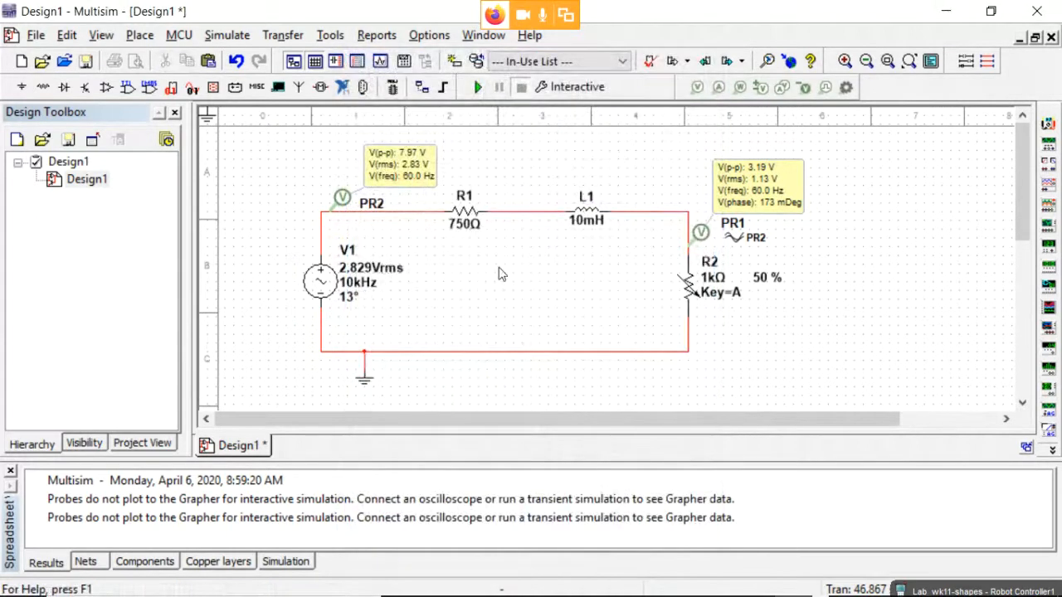
{"action": "left_click", "coordinate": [477, 87]}
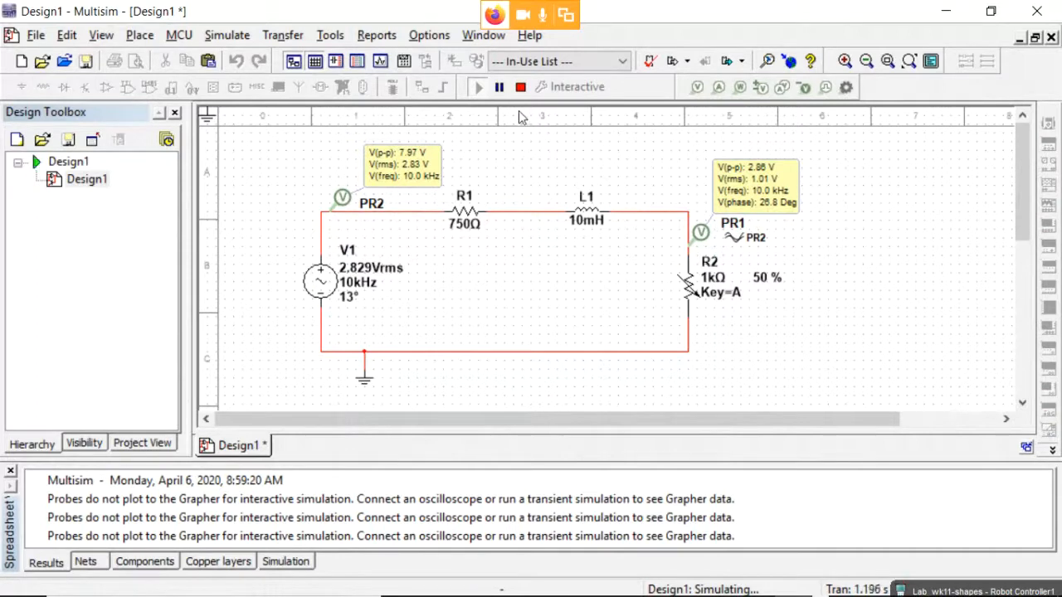
{"action": "left_click", "coordinate": [500, 88]}
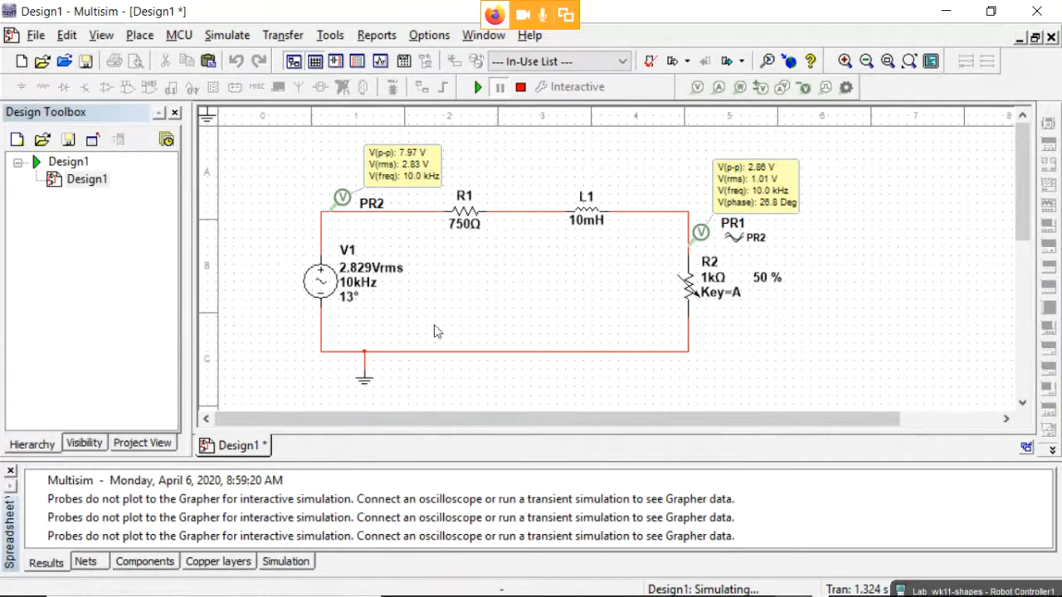
Switch windows past the lab procedure PDF to the Word lab report.
{"action": "key", "text": "alt+Tab"}
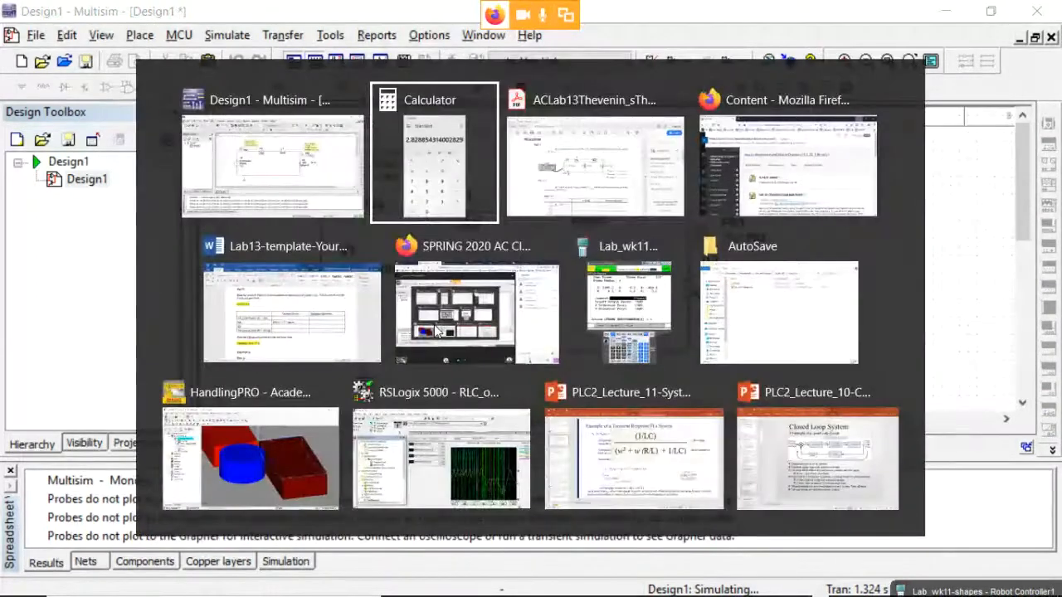
{"action": "key", "text": "alt+Tab"}
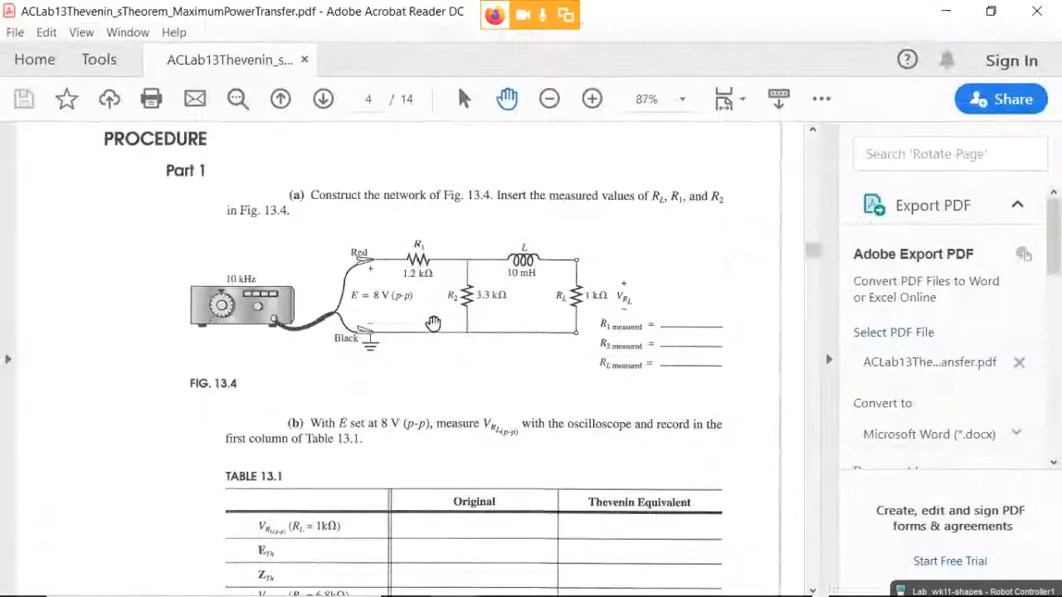
{"action": "key", "text": "alt+Tab"}
{"action": "key", "text": "alt+Tab"}
{"action": "key", "text": "alt+Tab"}
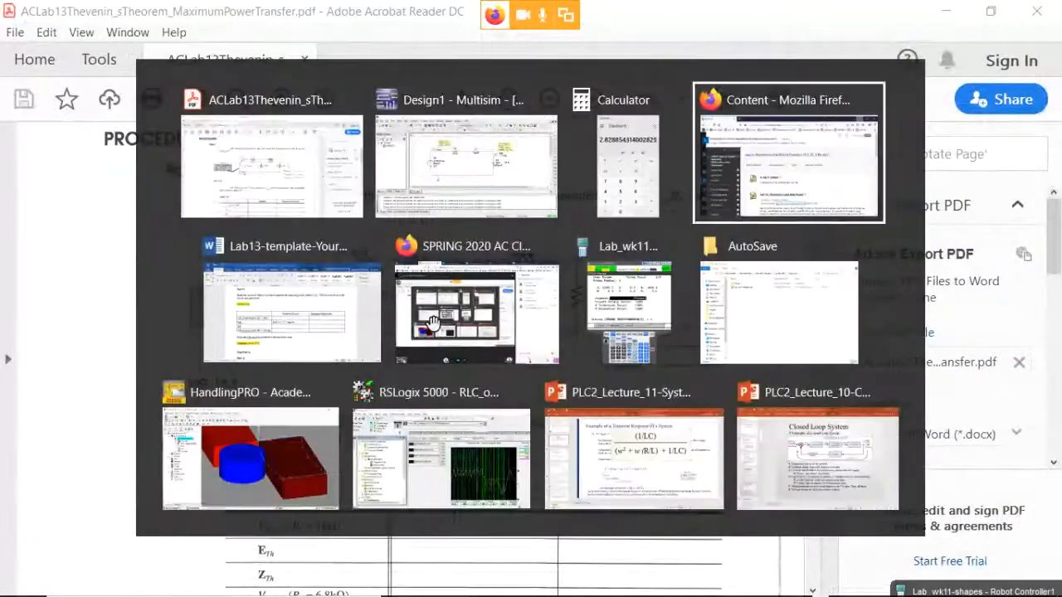
{"action": "key", "text": "alt+Tab"}
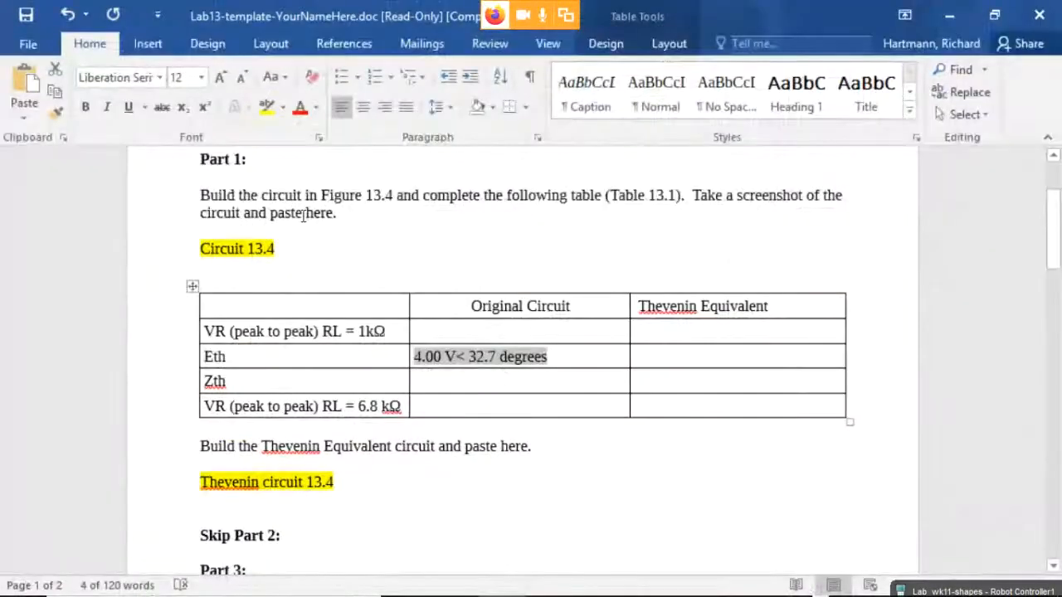
Select the Circuit 13.4 placeholder text, then bring up the Start menu.
{"action": "triple_click", "coordinate": [274, 249]}
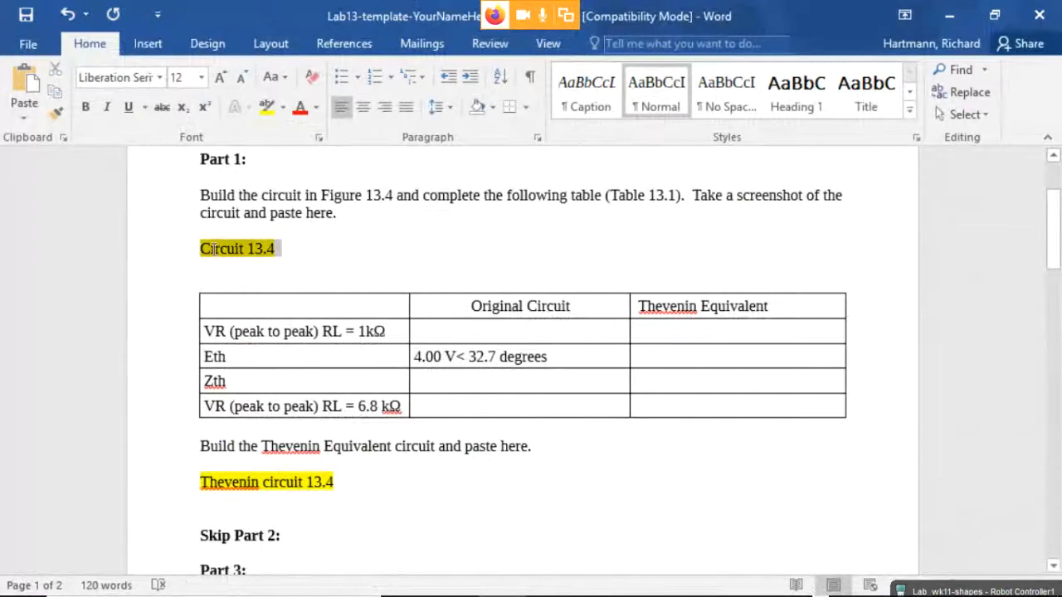
{"action": "left_click", "coordinate": [268, 252]}
{"action": "left_click_drag", "start_coordinate": [213, 249], "coordinate": [275, 250]}
{"action": "left_click", "coordinate": [267, 259]}
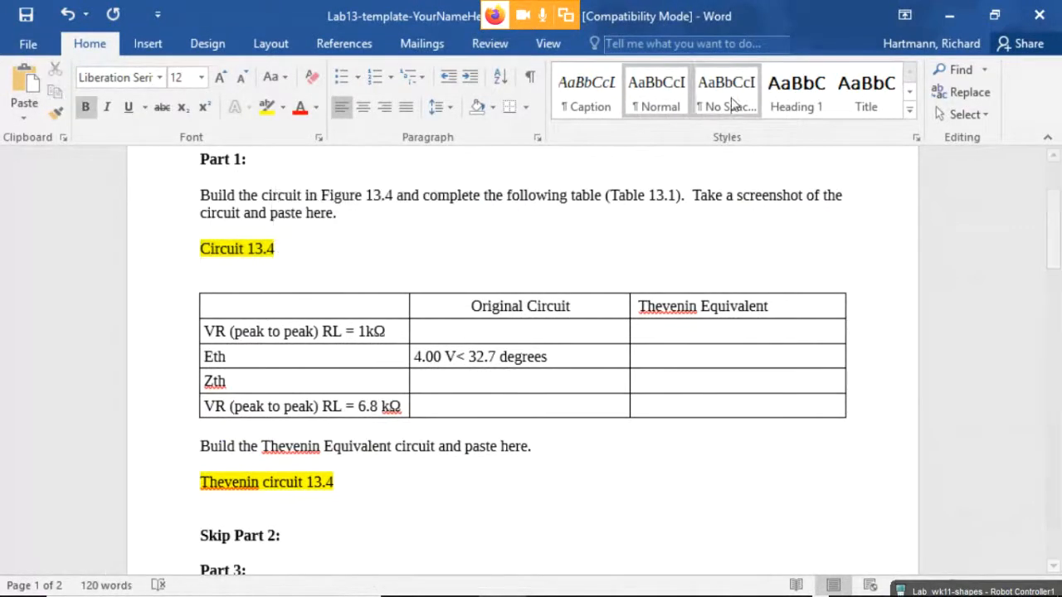
{"action": "key", "text": "super"}
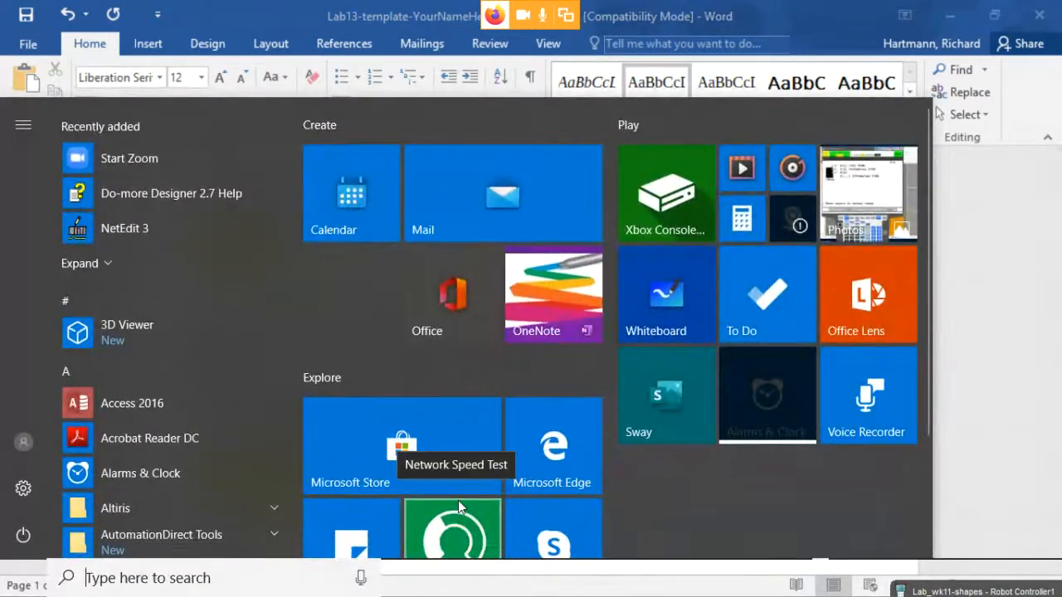
Launch Snipping Tool from a 'snip' search and position it clear of the Multisim circuit.
{"action": "type", "text": "snip"}
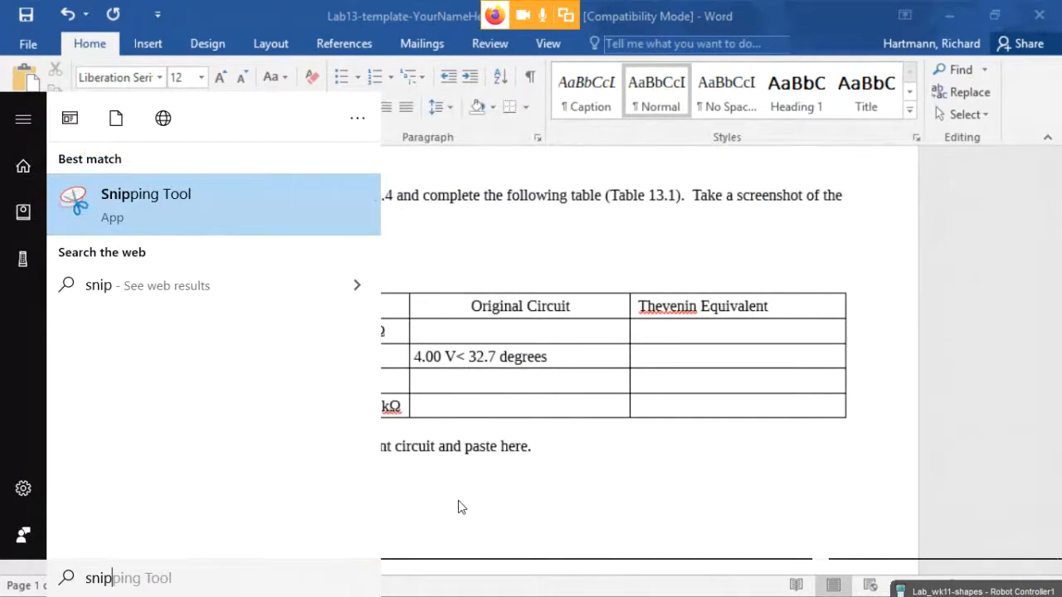
{"action": "left_click", "coordinate": [183, 202]}
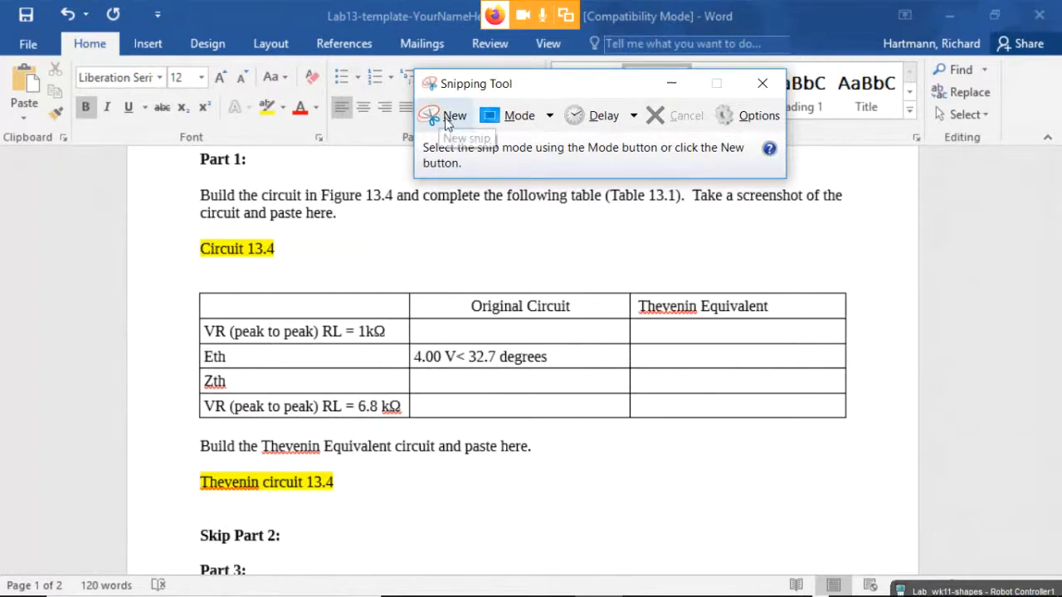
{"action": "left_click_drag", "start_coordinate": [488, 90], "coordinate": [708, 86]}
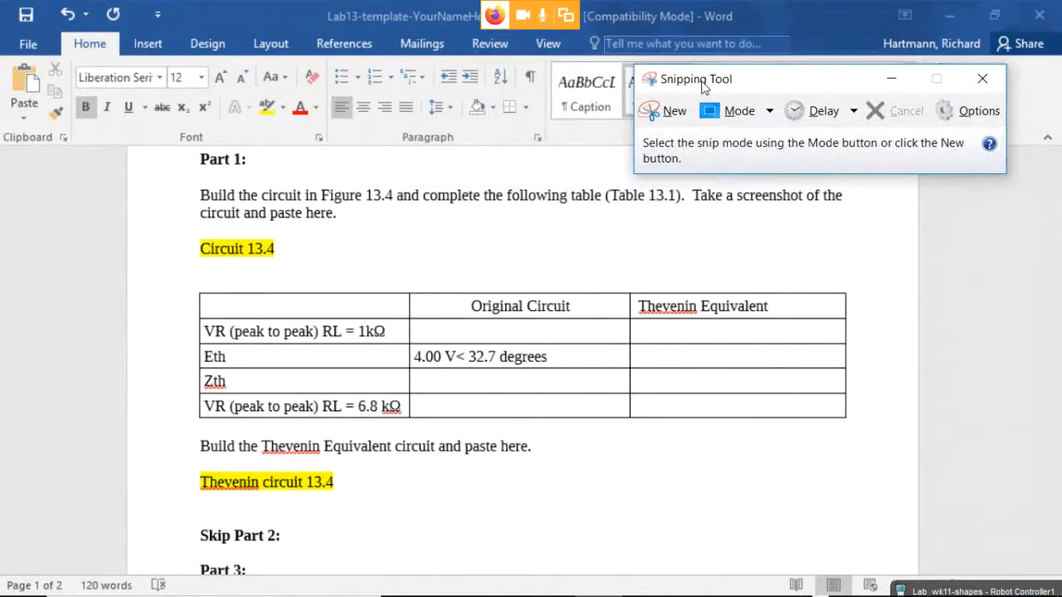
{"action": "key", "text": "alt+Tab"}
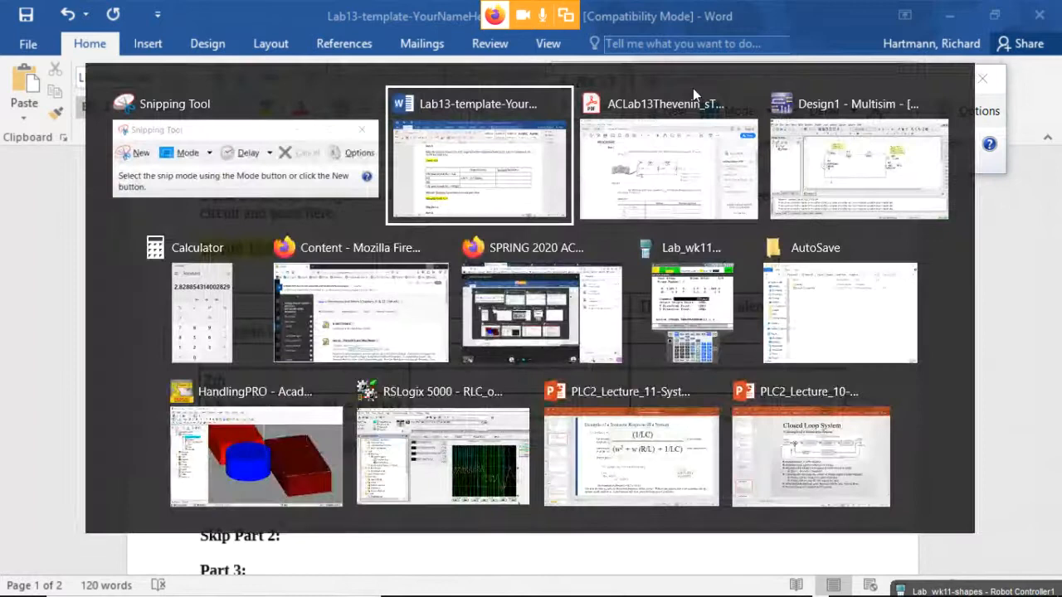
{"action": "key", "text": "alt+Tab"}
{"action": "key", "text": "alt+Tab"}
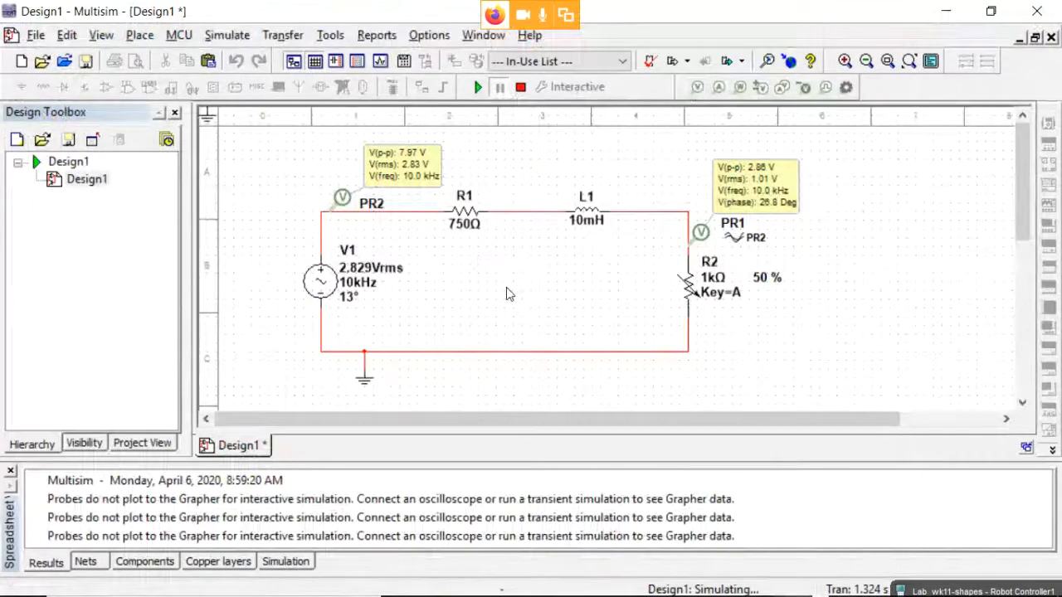
{"action": "key", "text": "alt+Tab"}
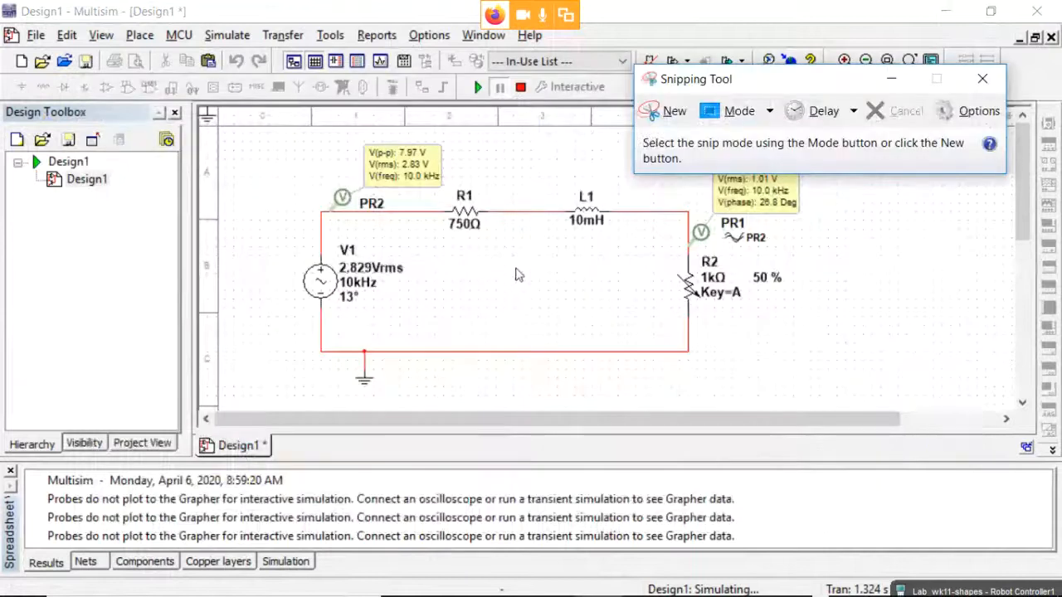
{"action": "left_click_drag", "start_coordinate": [734, 79], "coordinate": [760, 42]}
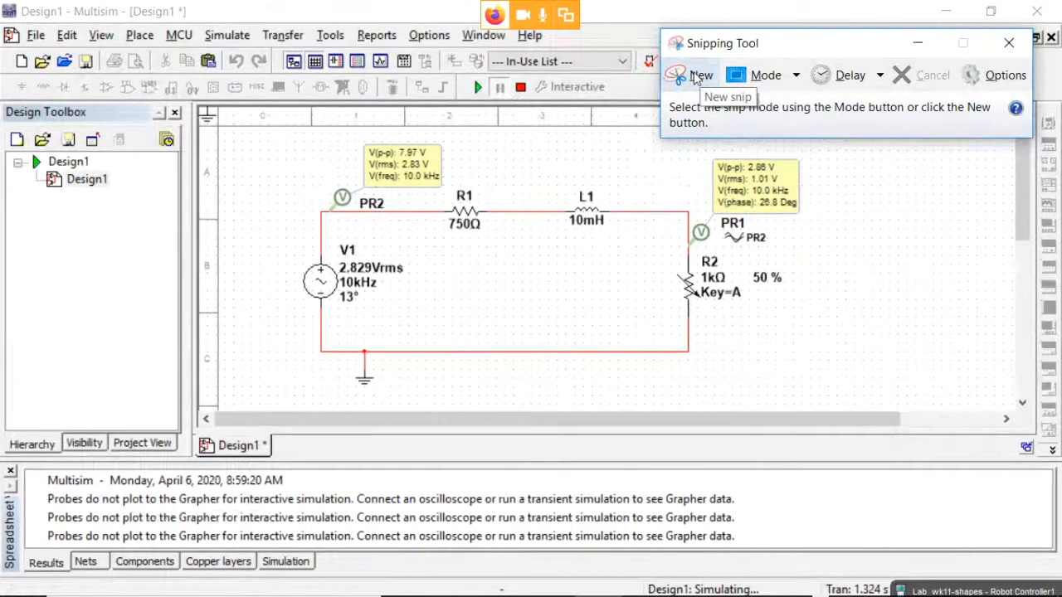
Snip the circuit area with both probe readings and copy the image.
{"action": "left_click", "coordinate": [695, 75]}
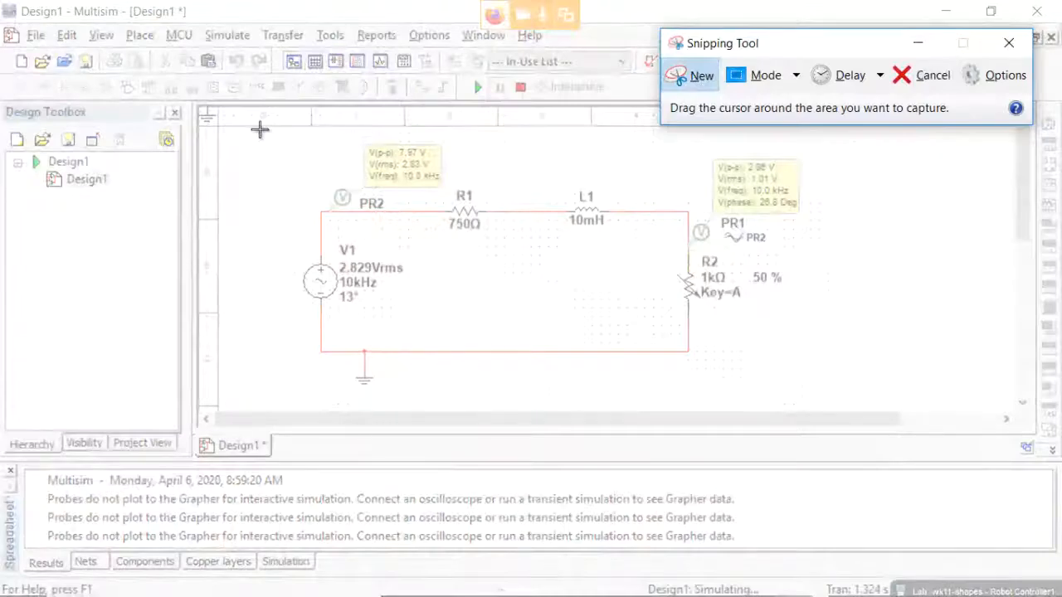
{"action": "left_click_drag", "start_coordinate": [259, 128], "coordinate": [824, 396]}
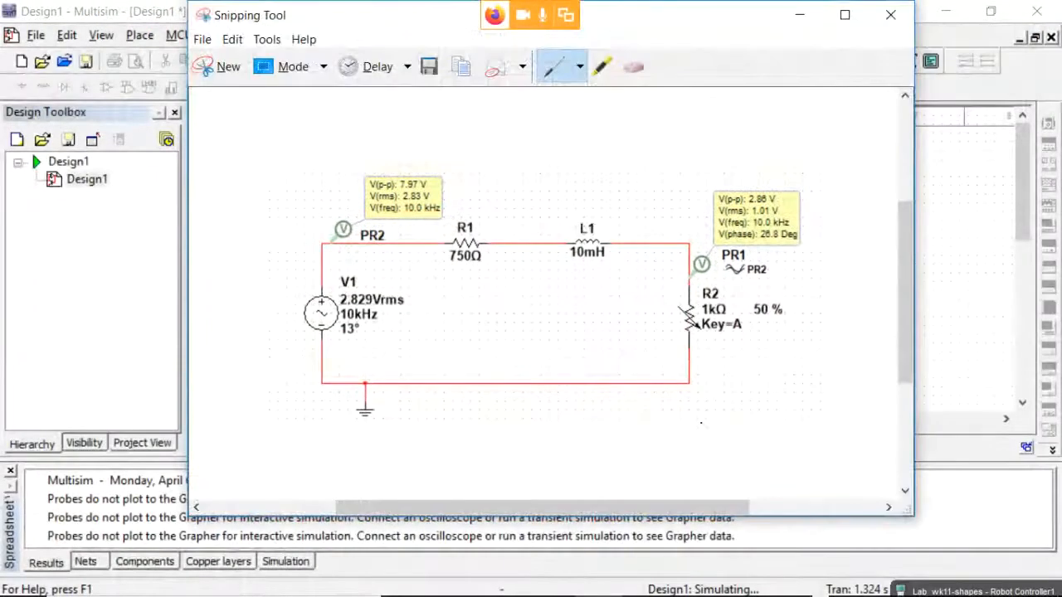
{"action": "left_click", "coordinate": [462, 73]}
{"action": "key", "text": "alt+Tab"}
{"action": "key", "text": "alt+Tab"}
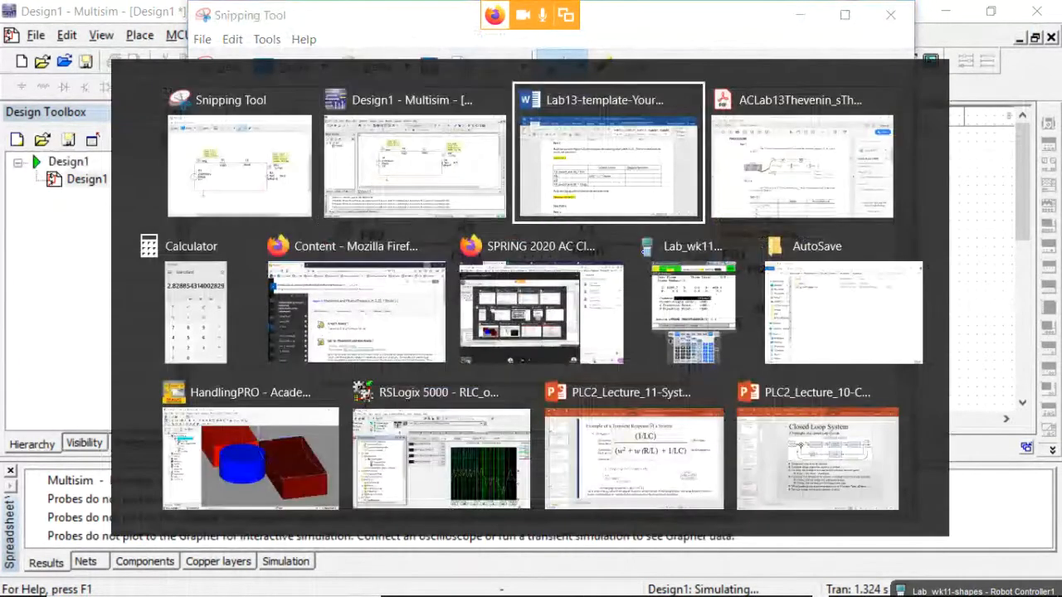
Paste the circuit snip over the Circuit 13.4 placeholder text under Part 1.
{"action": "left_click_drag", "start_coordinate": [286, 248], "coordinate": [200, 250]}
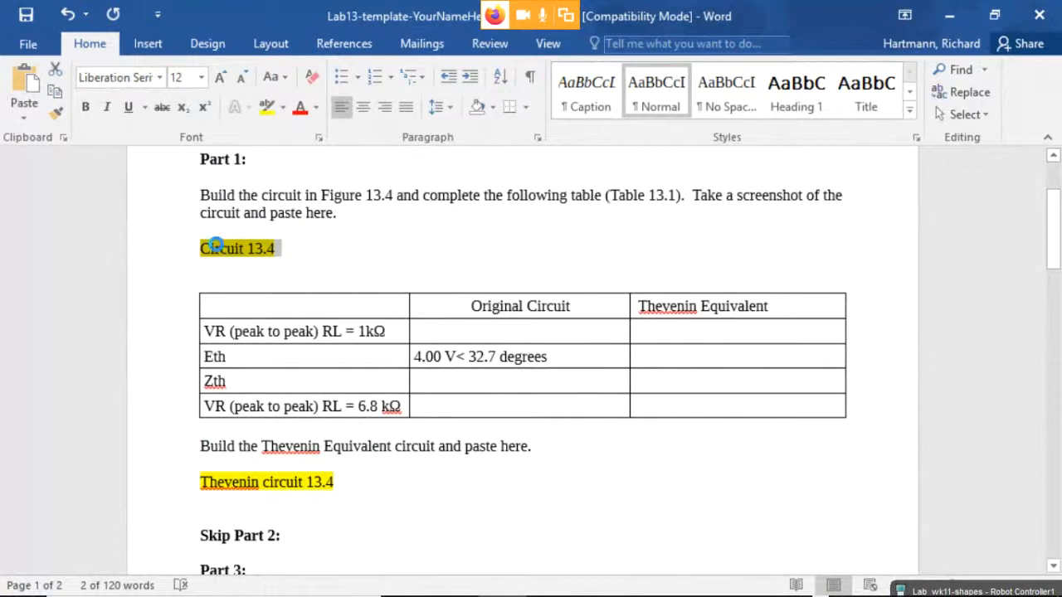
{"action": "key", "text": "ctrl+v"}
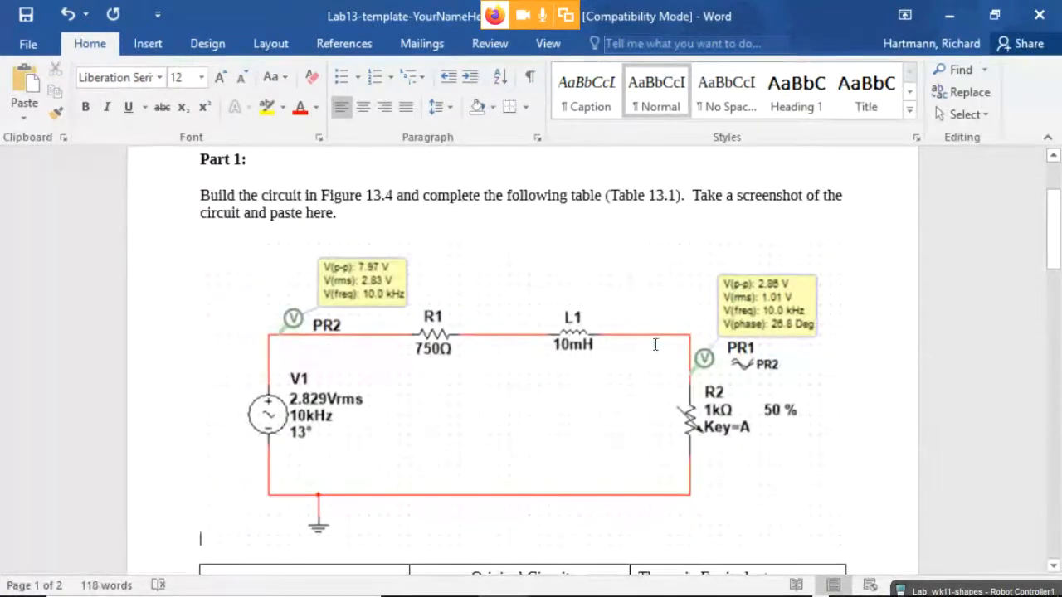
{"action": "scroll", "coordinate": [588, 366], "scroll_direction": "down", "scroll_amount": 3}
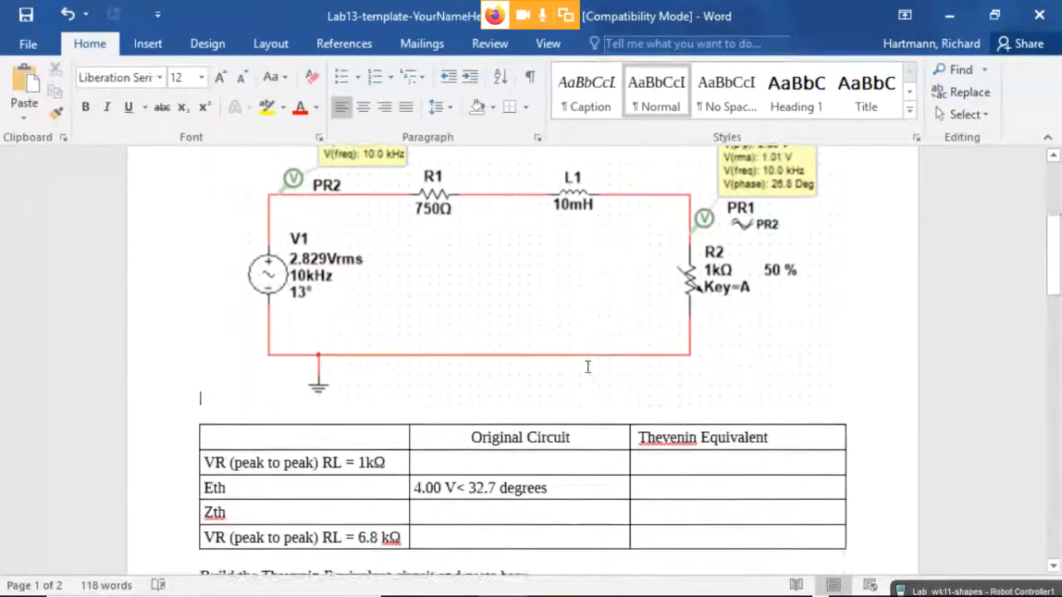
{"action": "scroll", "coordinate": [588, 367], "scroll_direction": "up", "scroll_amount": 2}
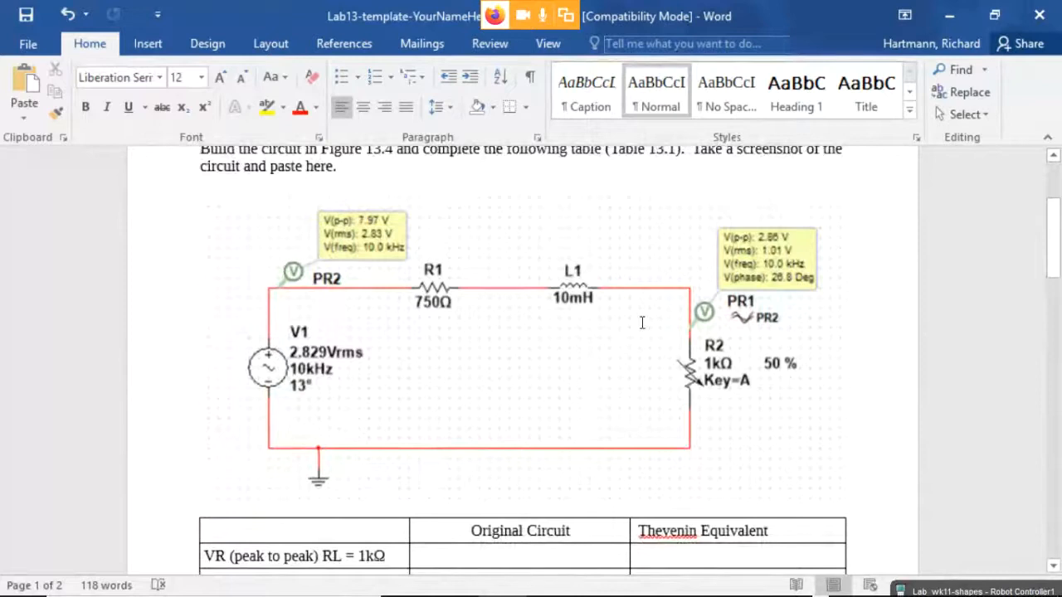
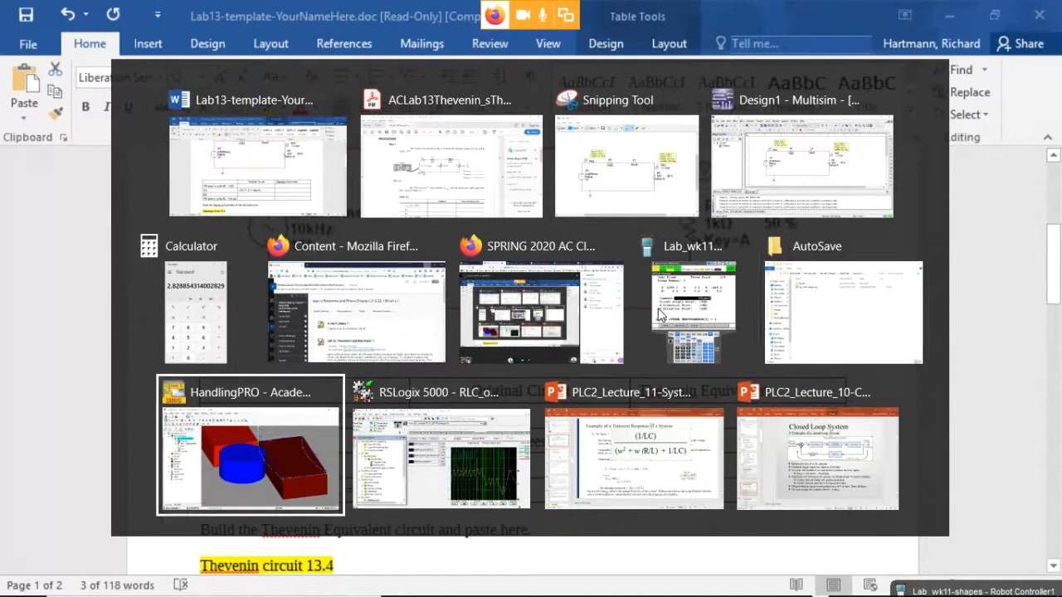
{"action": "key", "text": "alt+Tab"}
{"action": "key", "text": "alt+Tab"}
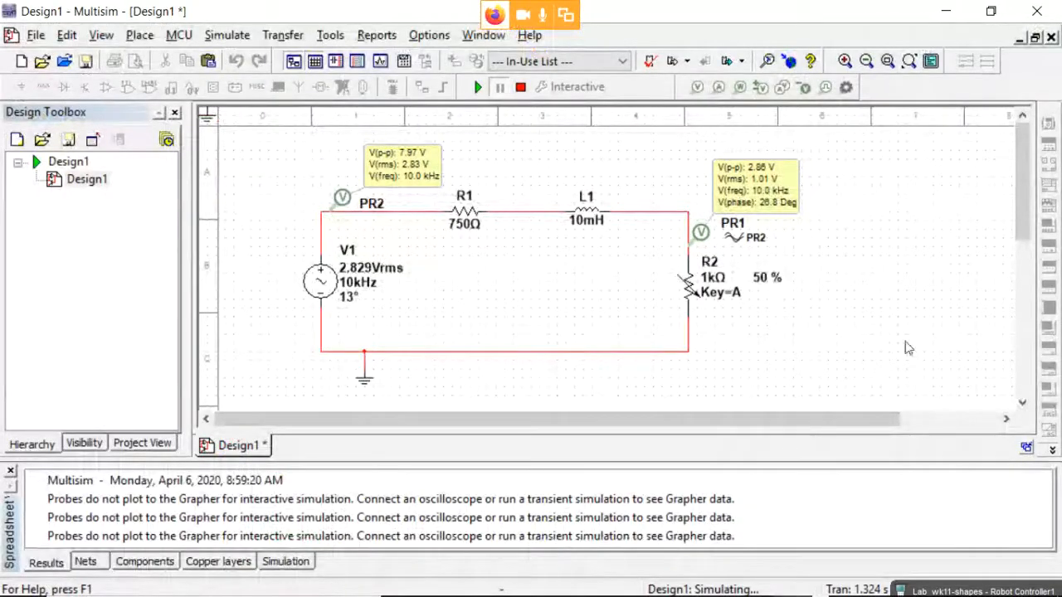
Stop the simulation and rename variable resistor R2 to RLOAD.
{"action": "mouse_move", "coordinate": [727, 292]}
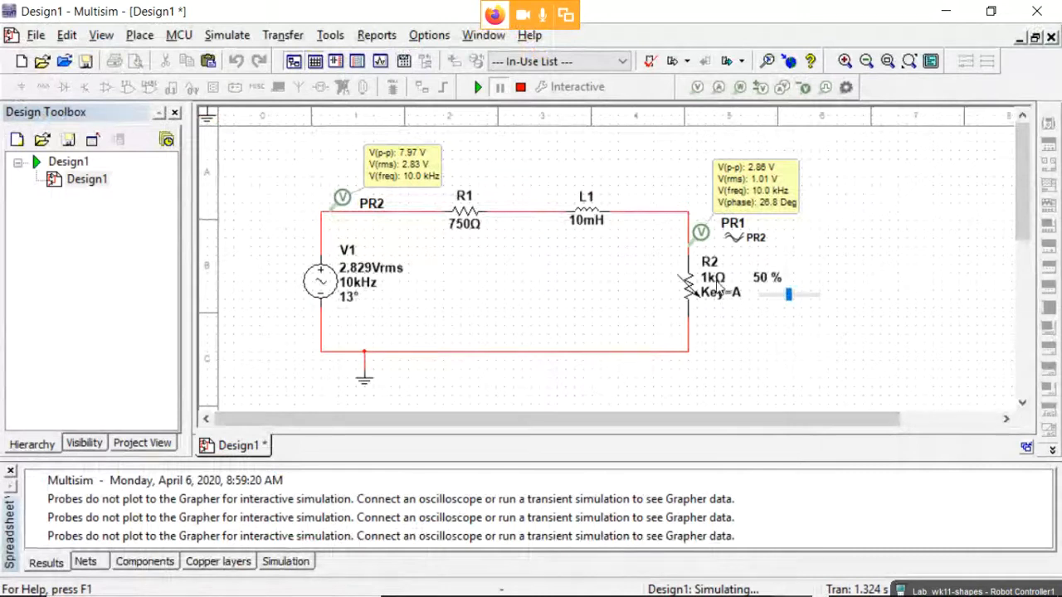
{"action": "left_click", "coordinate": [521, 89]}
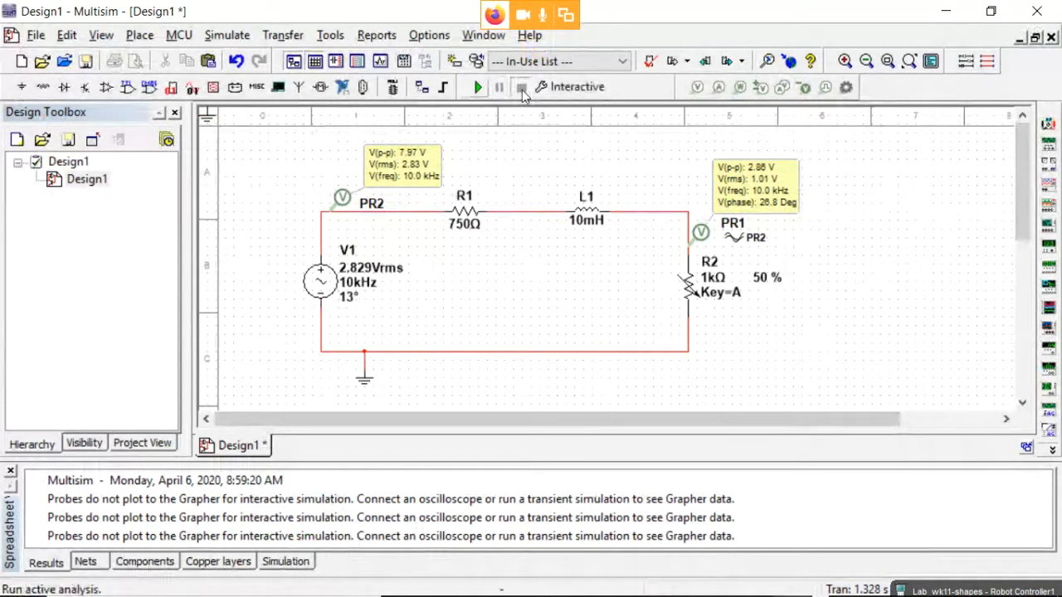
{"action": "double_click", "coordinate": [686, 280]}
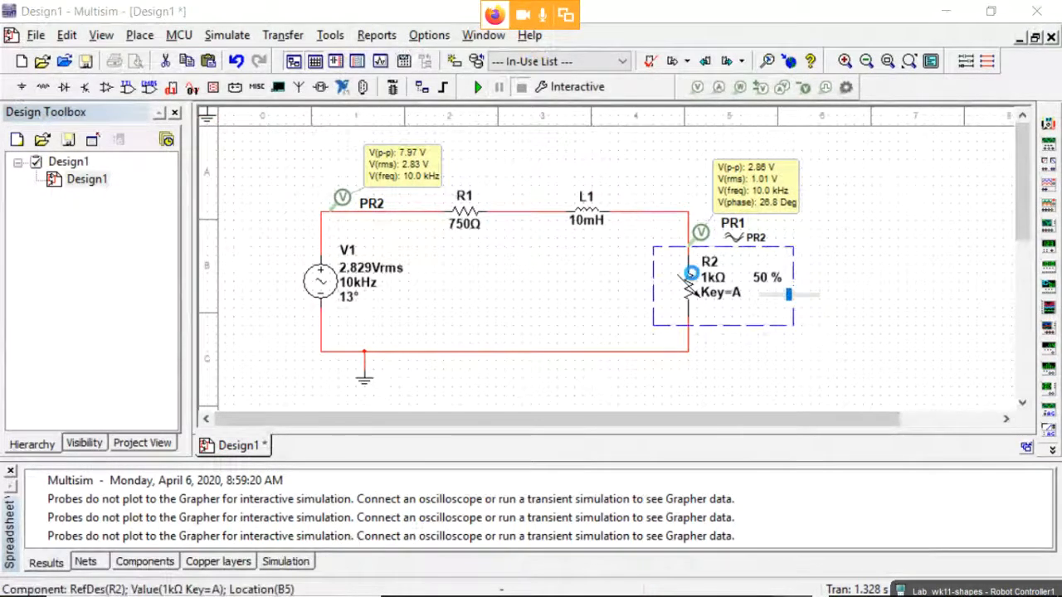
{"action": "left_click", "coordinate": [417, 102]}
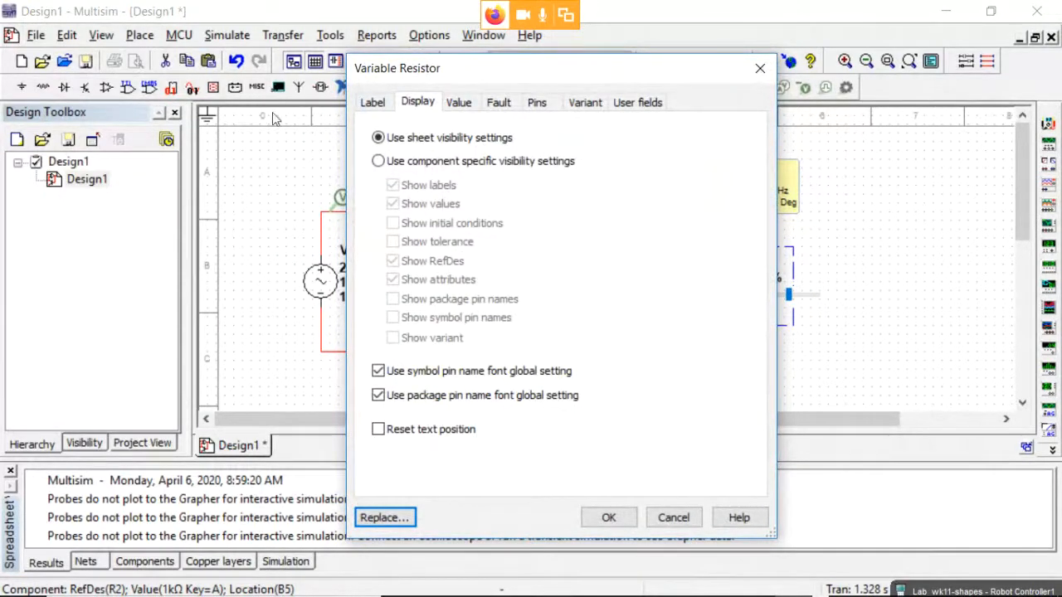
{"action": "left_click", "coordinate": [372, 103]}
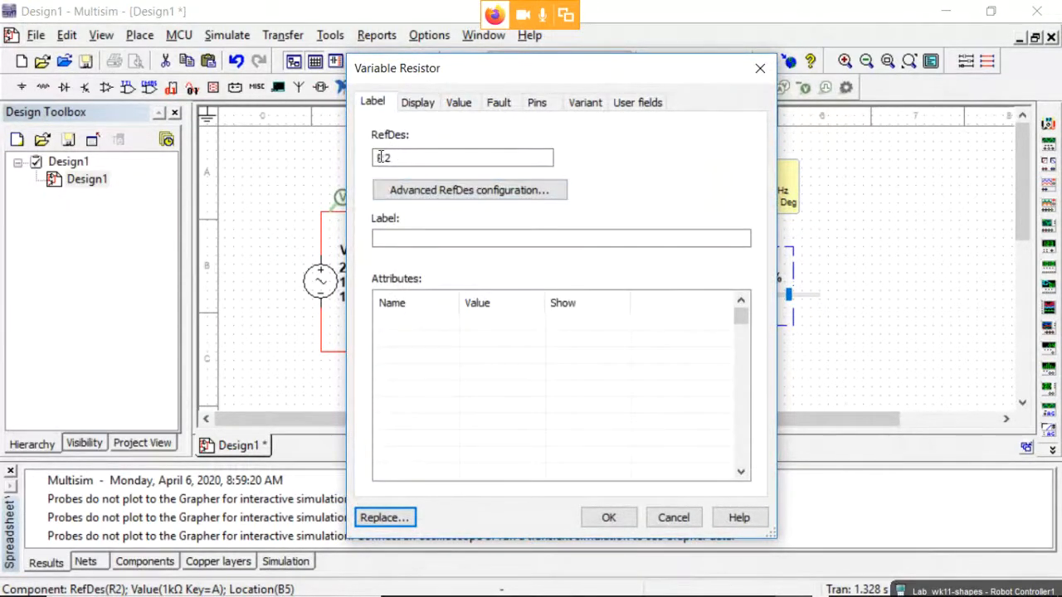
{"action": "left_click_drag", "start_coordinate": [383, 158], "coordinate": [408, 159]}
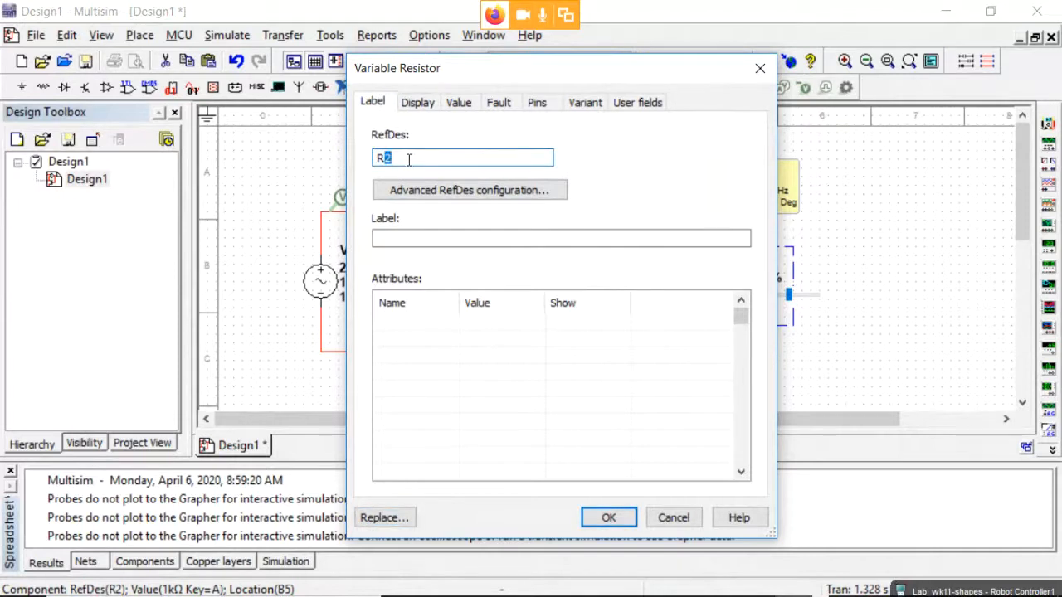
{"action": "type", "text": "LOAD"}
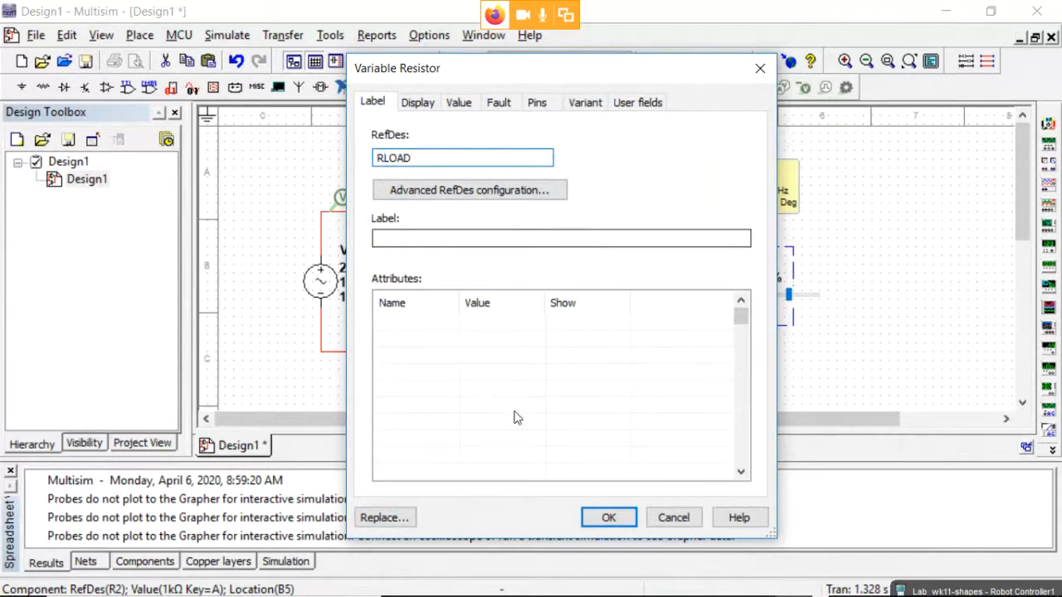
{"action": "left_click", "coordinate": [608, 517]}
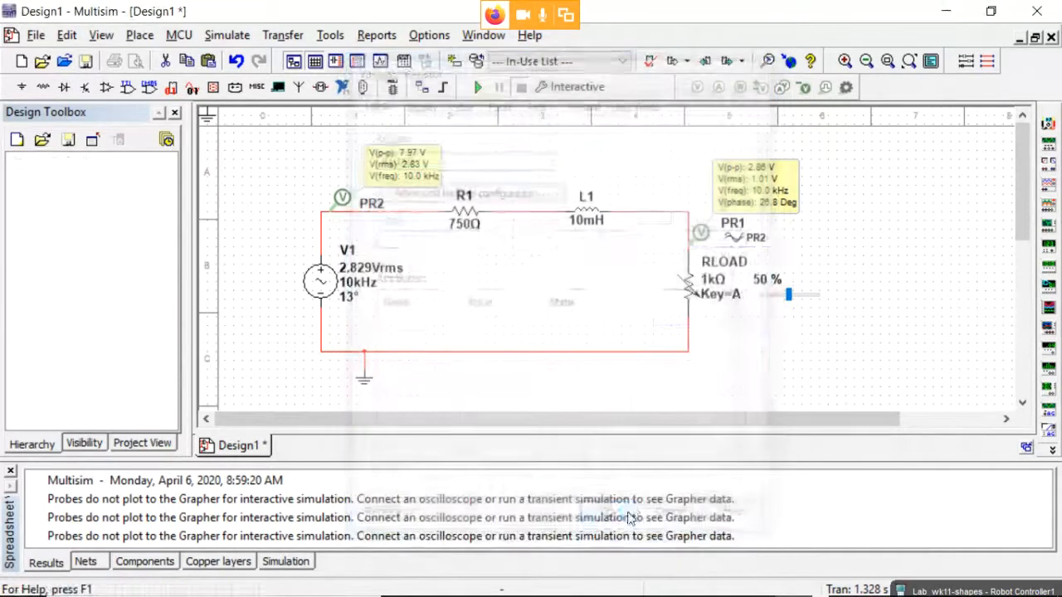
Set RLOAD's resistance to 6.8kΩ.
{"action": "double_click", "coordinate": [688, 284]}
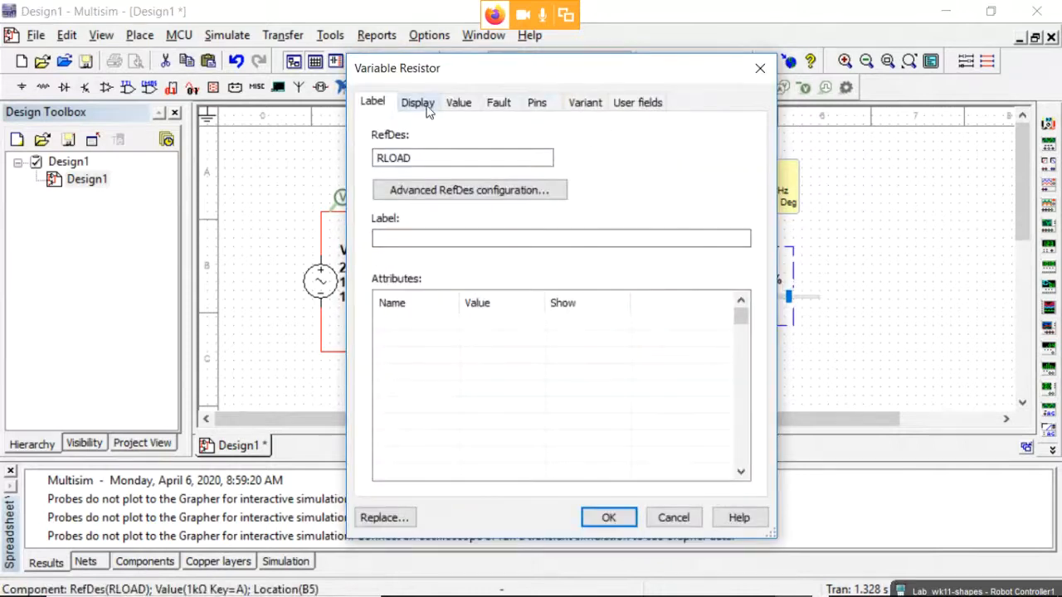
{"action": "left_click", "coordinate": [418, 103]}
{"action": "left_click", "coordinate": [461, 103]}
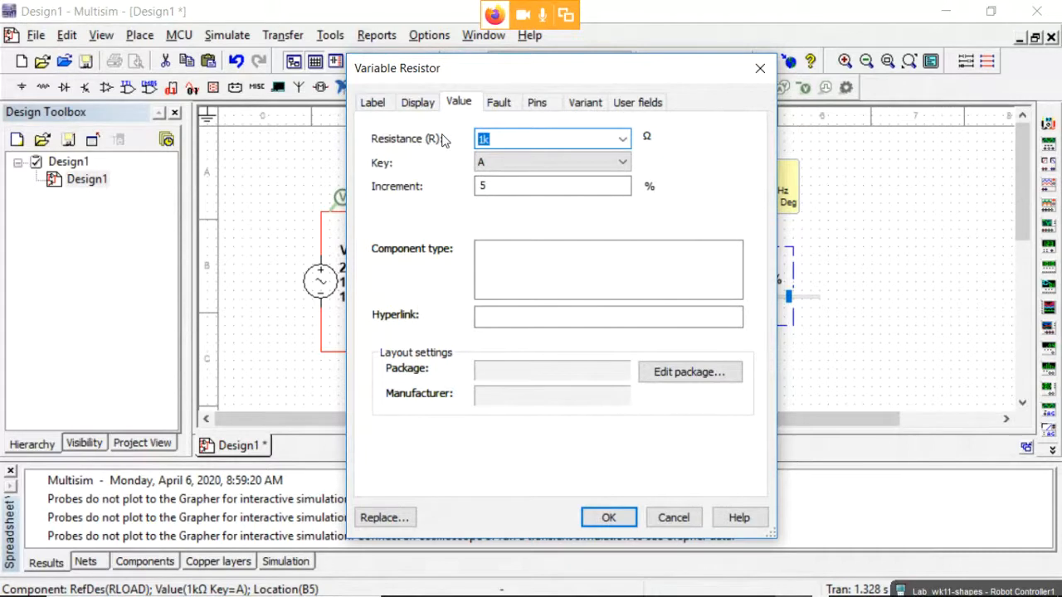
{"action": "type", "text": "6.8"}
{"action": "left_click", "coordinate": [609, 518]}
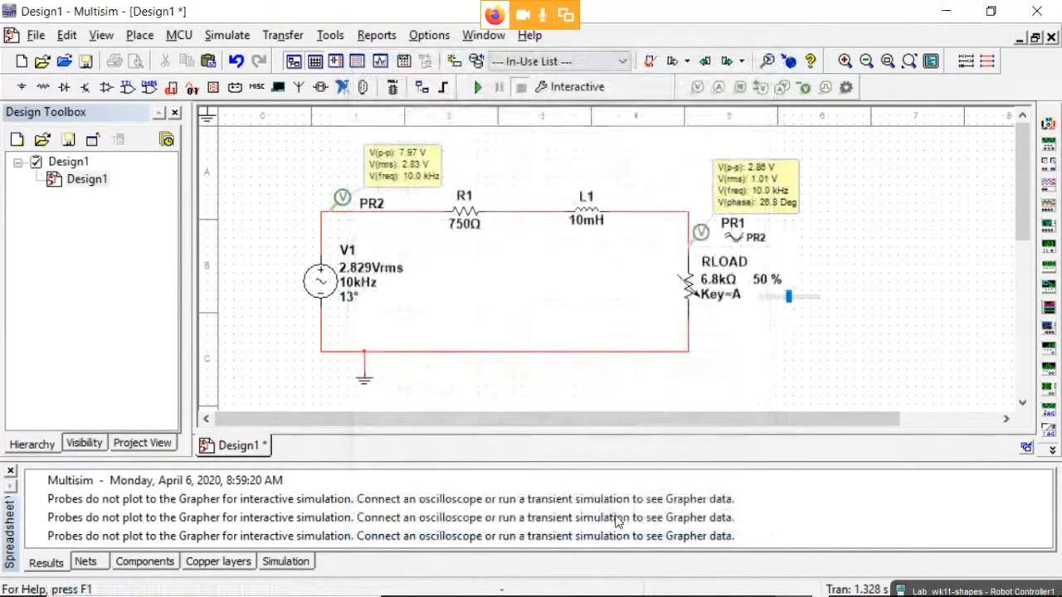
Set RLOAD to 100 %, run the simulation, then lower RLOAD toward 50 %.
{"action": "mouse_move", "coordinate": [789, 306]}
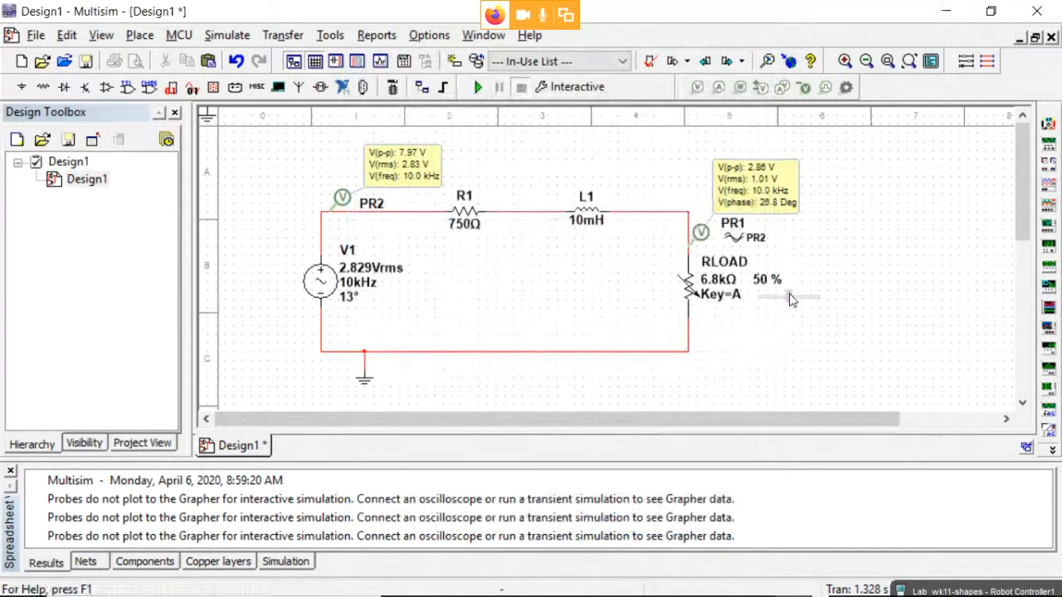
{"action": "left_click_drag", "start_coordinate": [790, 298], "coordinate": [827, 305]}
{"action": "mouse_move", "coordinate": [755, 292]}
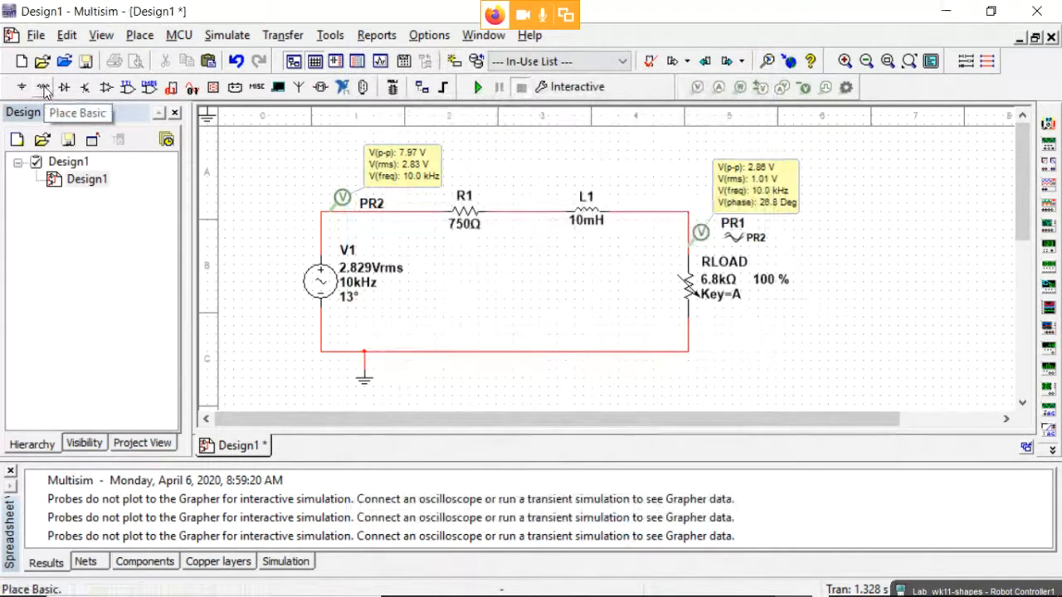
{"action": "mouse_move", "coordinate": [711, 308]}
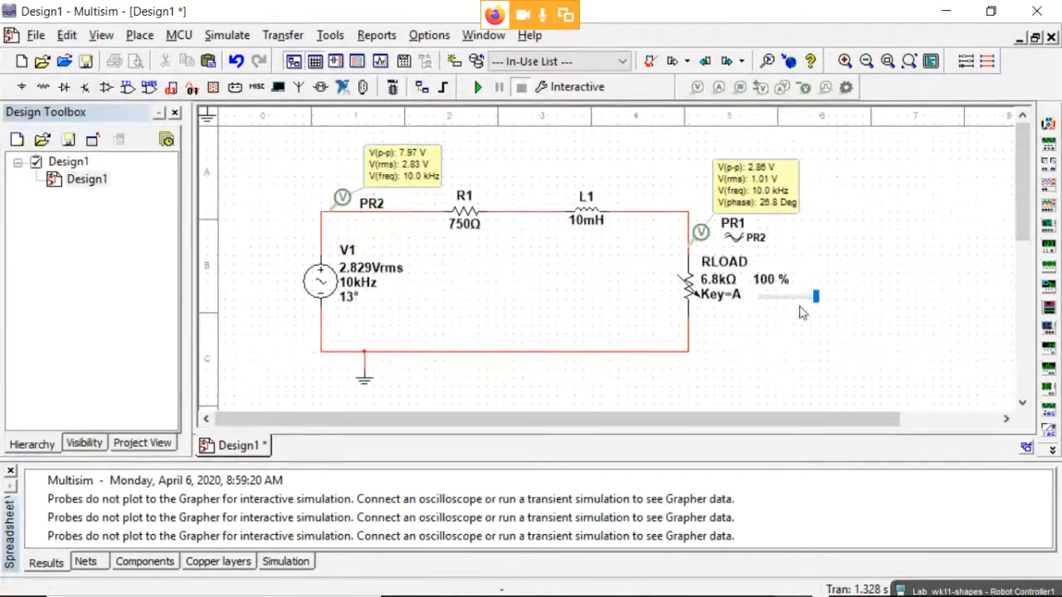
{"action": "left_click", "coordinate": [478, 88]}
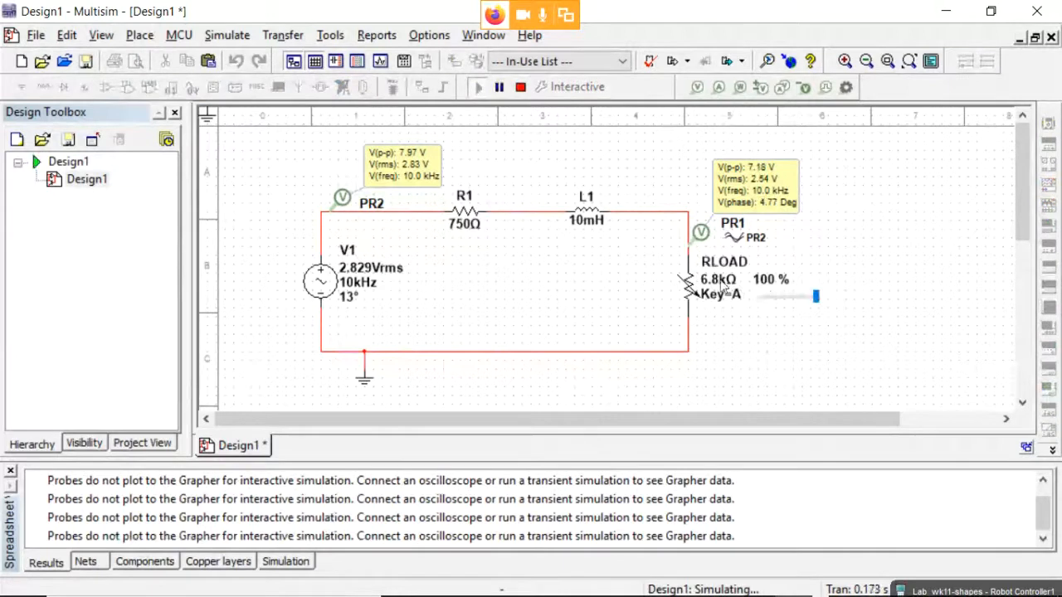
{"action": "mouse_move", "coordinate": [795, 295]}
{"action": "left_click_drag", "start_coordinate": [817, 296], "coordinate": [792, 299]}
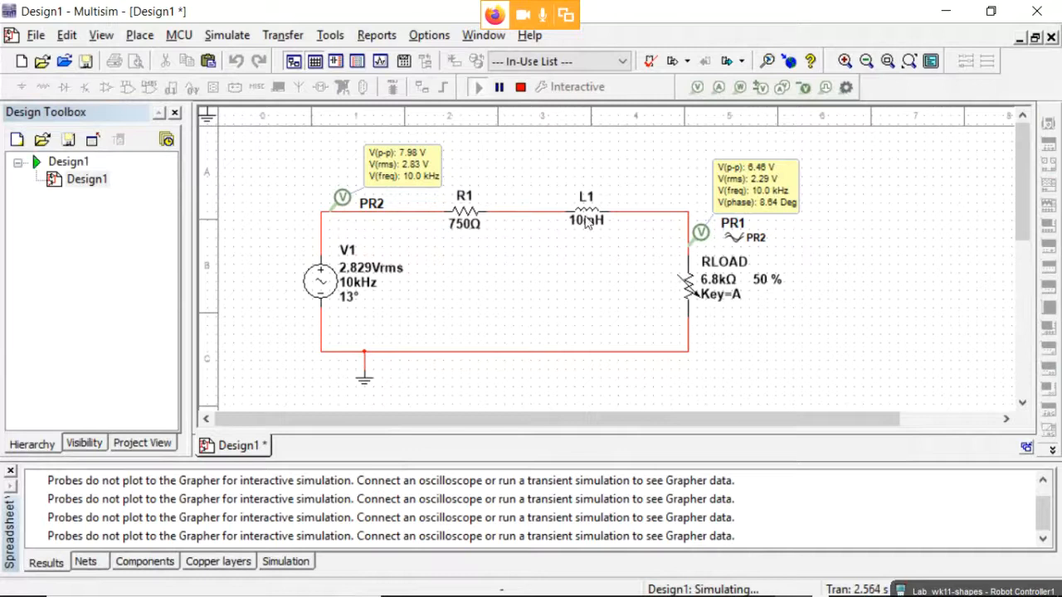
Stop the simulation and change RLOAD's resistance to 1kΩ.
{"action": "left_click", "coordinate": [520, 87]}
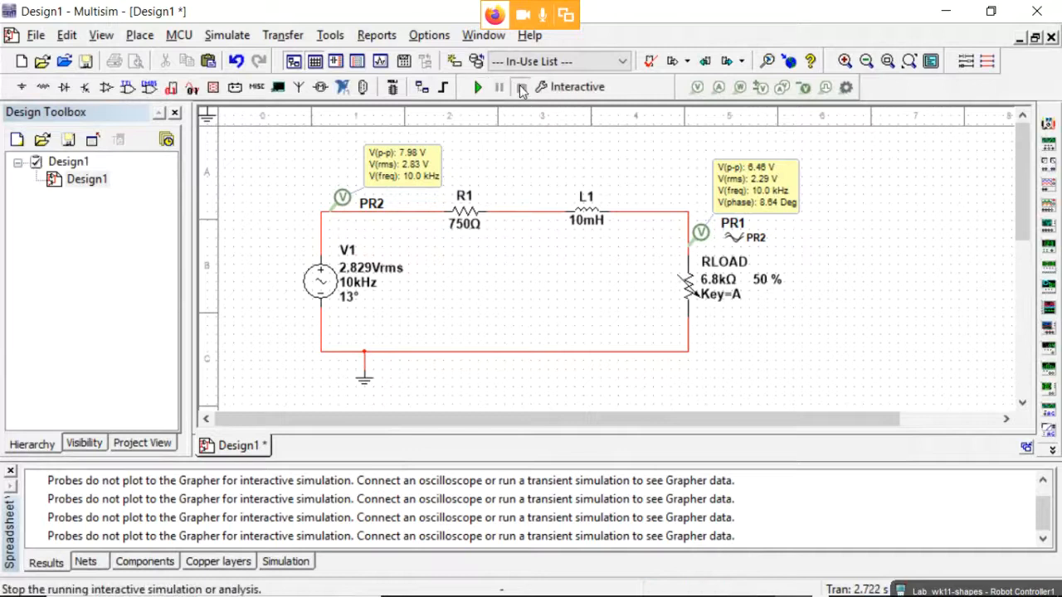
{"action": "double_click", "coordinate": [721, 284]}
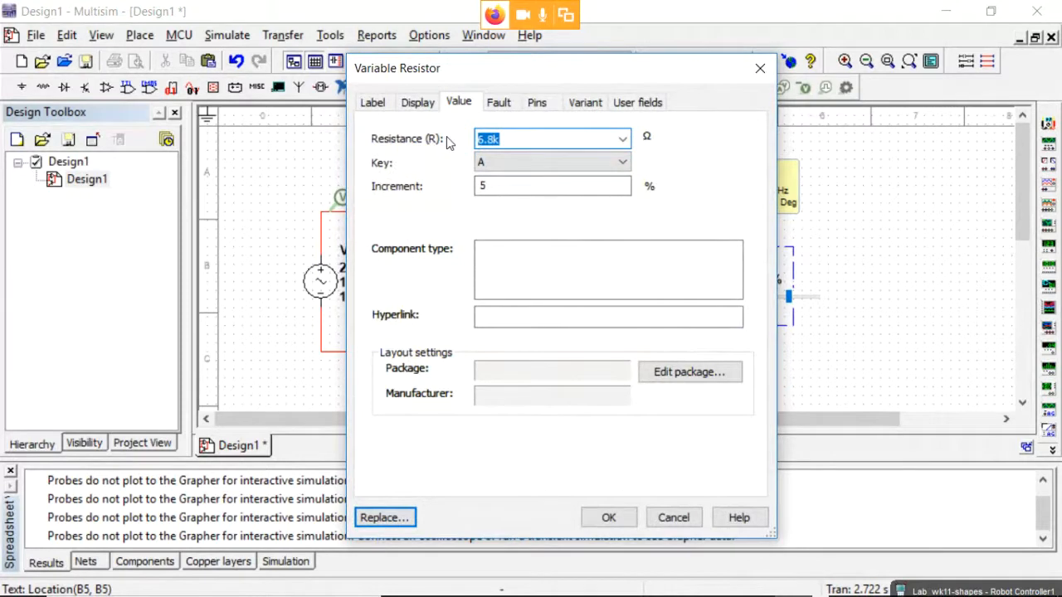
{"action": "type", "text": "1k"}
{"action": "left_click", "coordinate": [611, 518]}
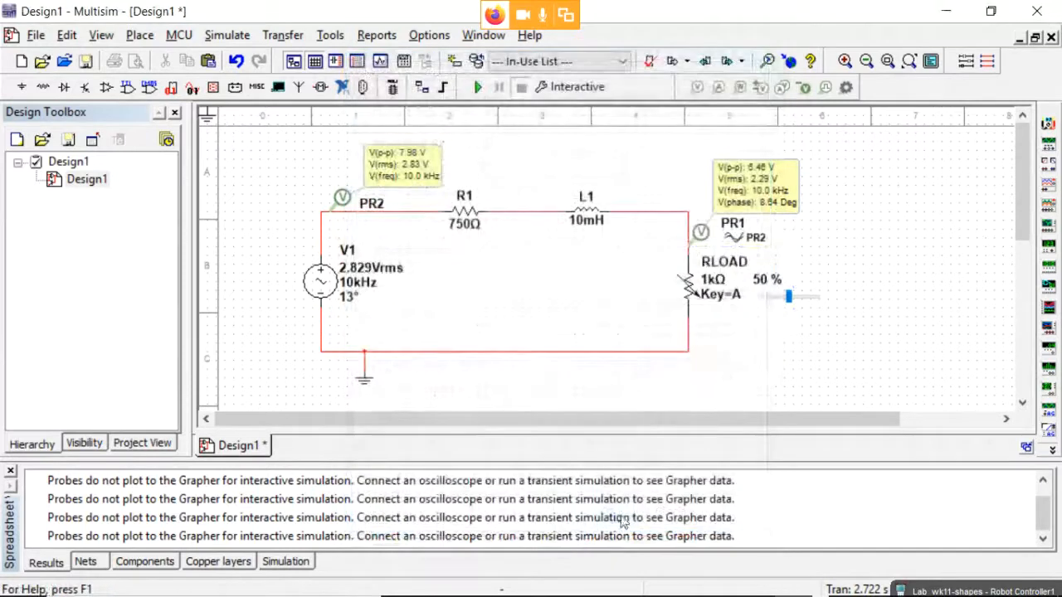
Re-run the simulation, toggle RLOAD between 45 % and 50 %, leave it at 45 %, then stop.
{"action": "left_click", "coordinate": [478, 87]}
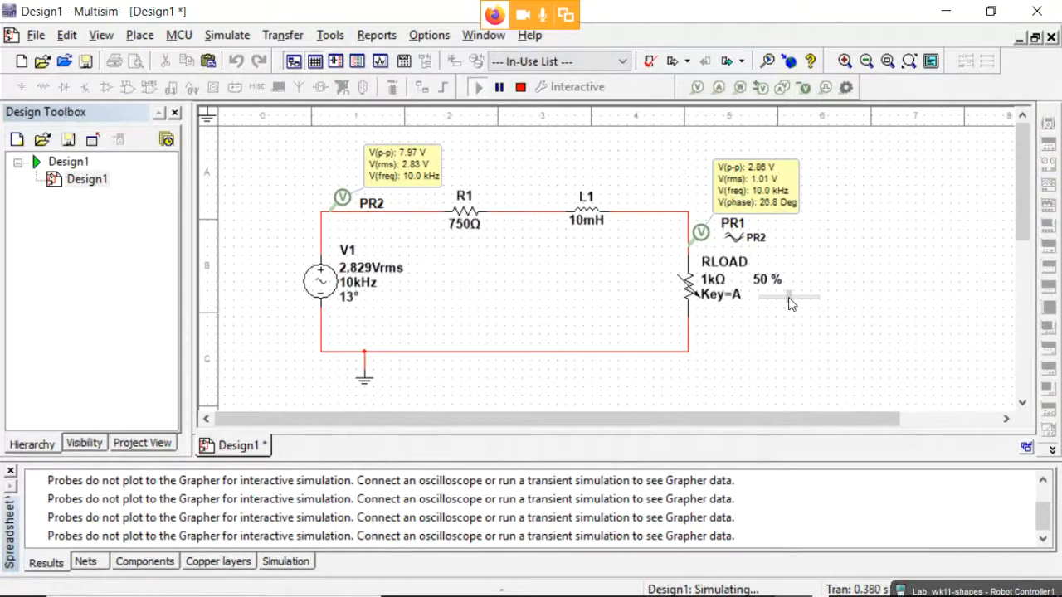
{"action": "left_click", "coordinate": [789, 300]}
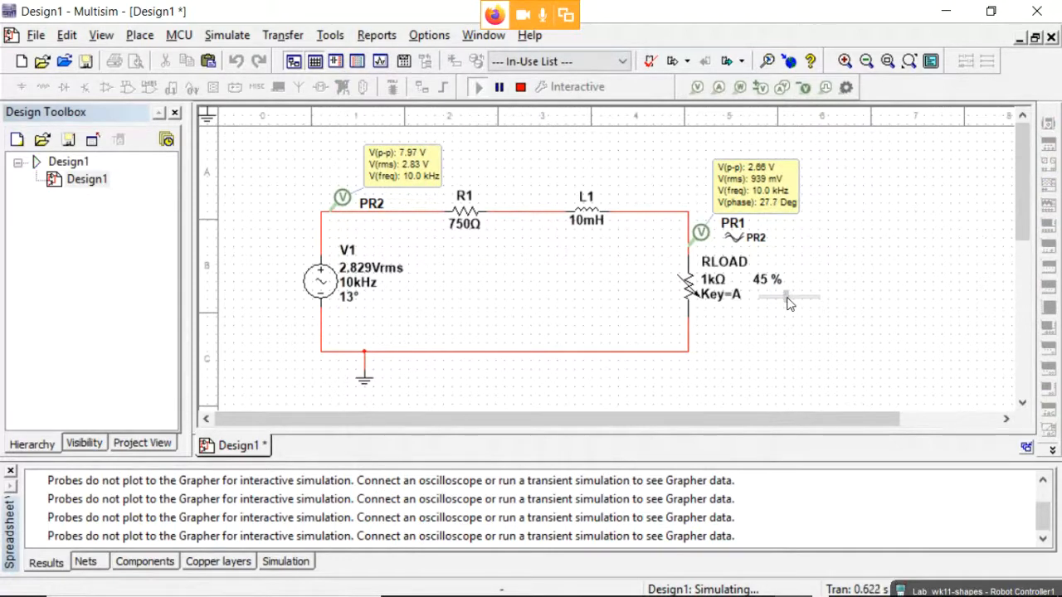
{"action": "key", "text": "a"}
{"action": "key", "text": "shift+a"}
{"action": "key", "text": "a"}
{"action": "key", "text": "shift+a"}
{"action": "double_click", "coordinate": [770, 292]}
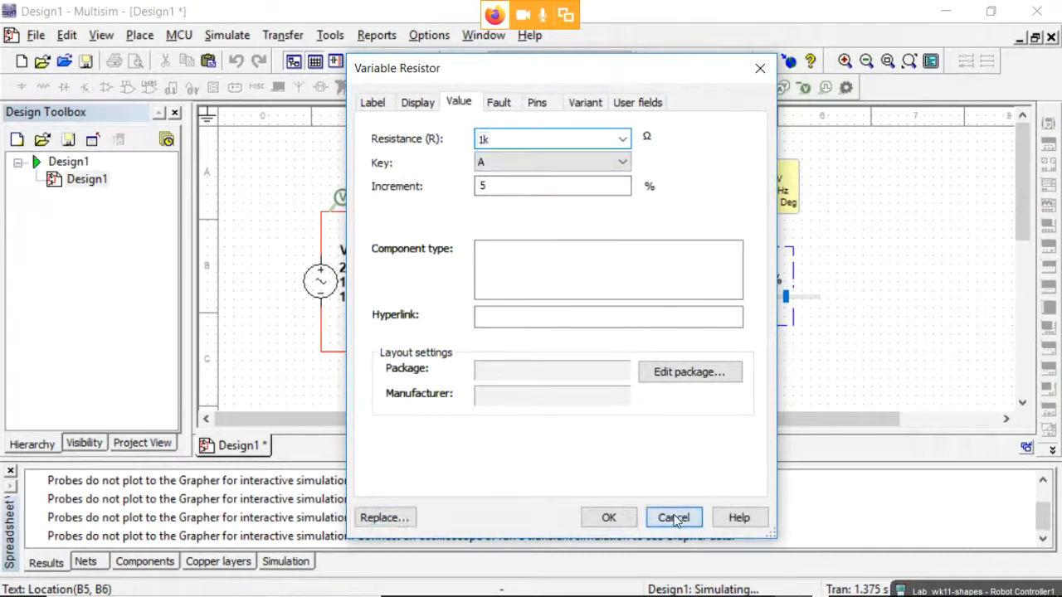
{"action": "left_click", "coordinate": [671, 518]}
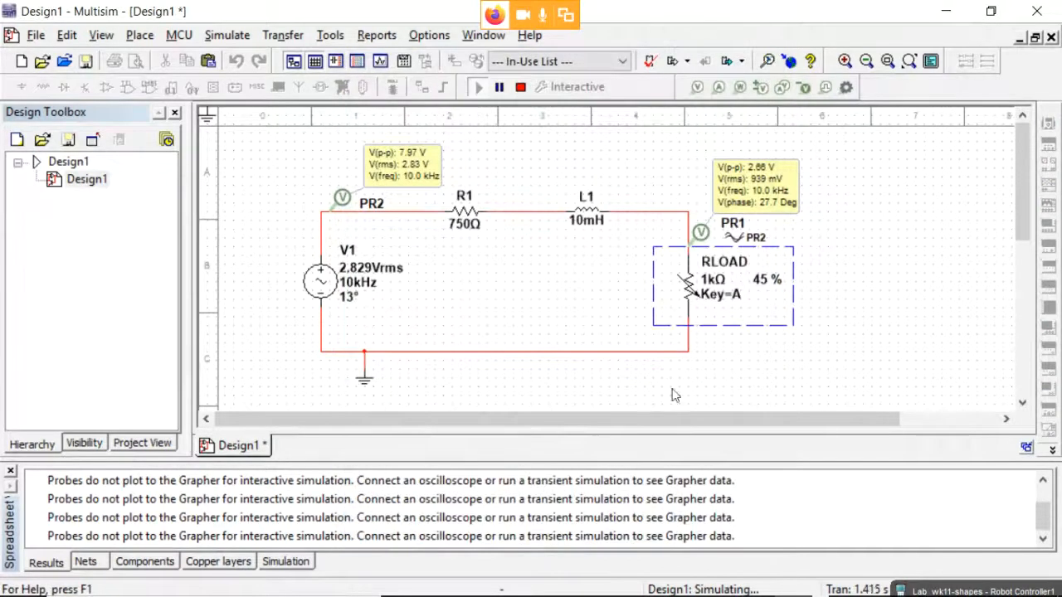
{"action": "left_click", "coordinate": [520, 87]}
{"action": "left_click", "coordinate": [597, 291]}
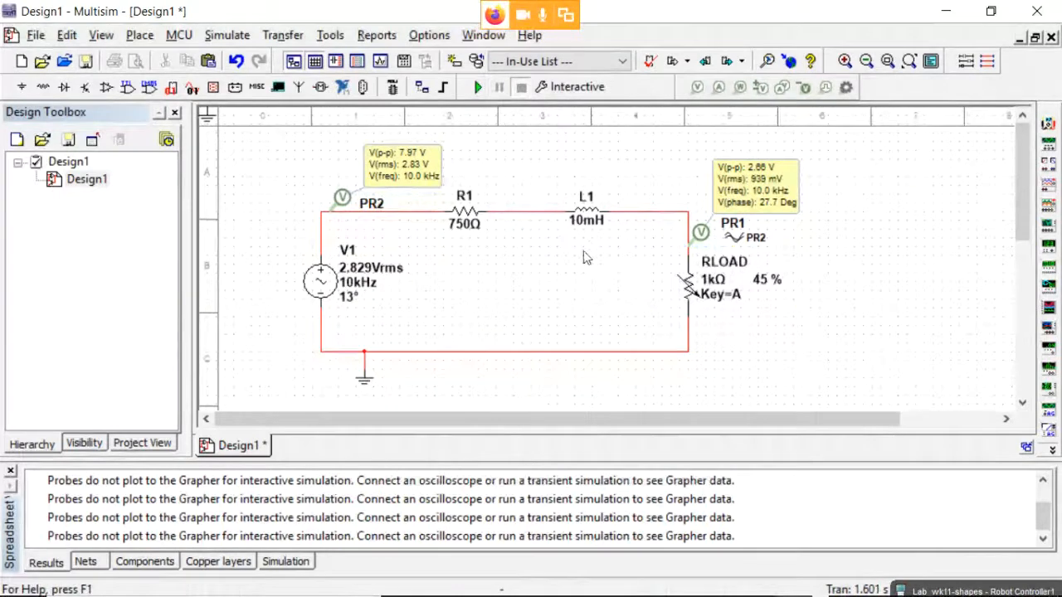
Box-select the whole RLOAD circuit, clear the selection, and bring up the window switcher.
{"action": "mouse_move", "coordinate": [694, 300]}
{"action": "left_click_drag", "start_coordinate": [276, 139], "coordinate": [846, 400]}
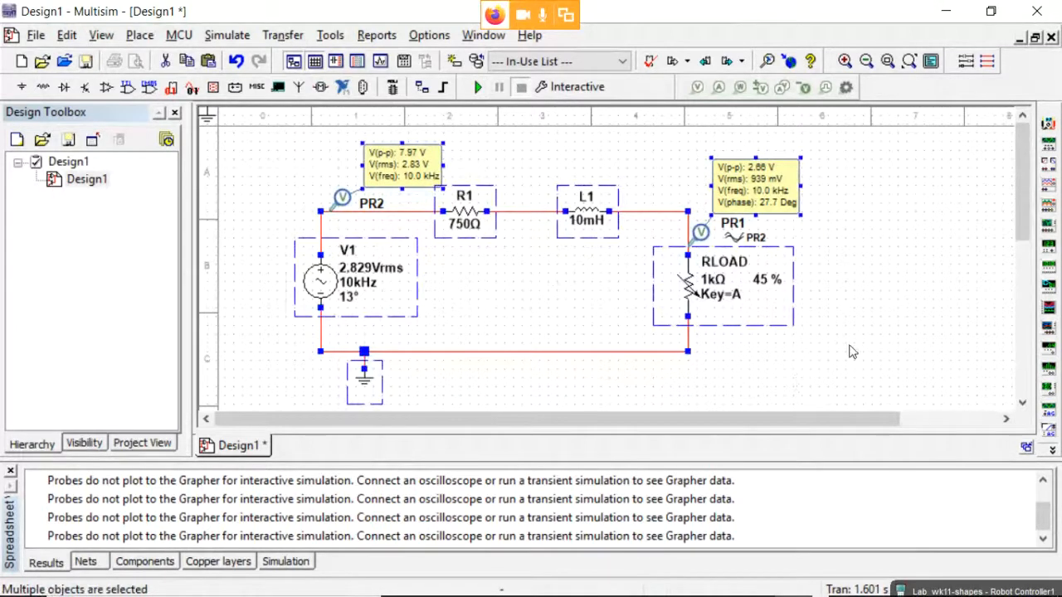
{"action": "left_click", "coordinate": [926, 291]}
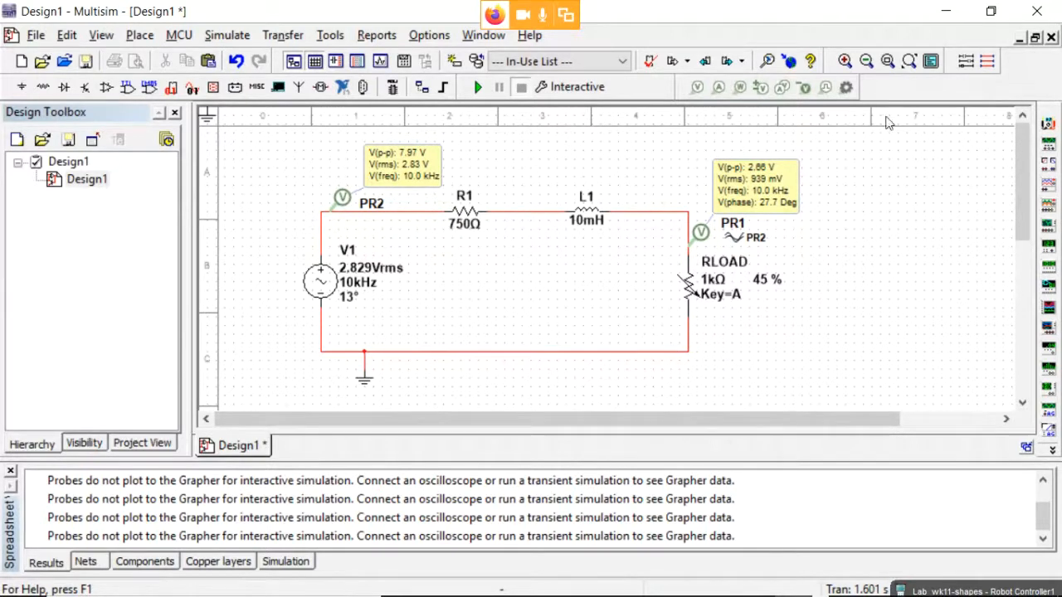
{"action": "key", "text": "alt+Tab"}
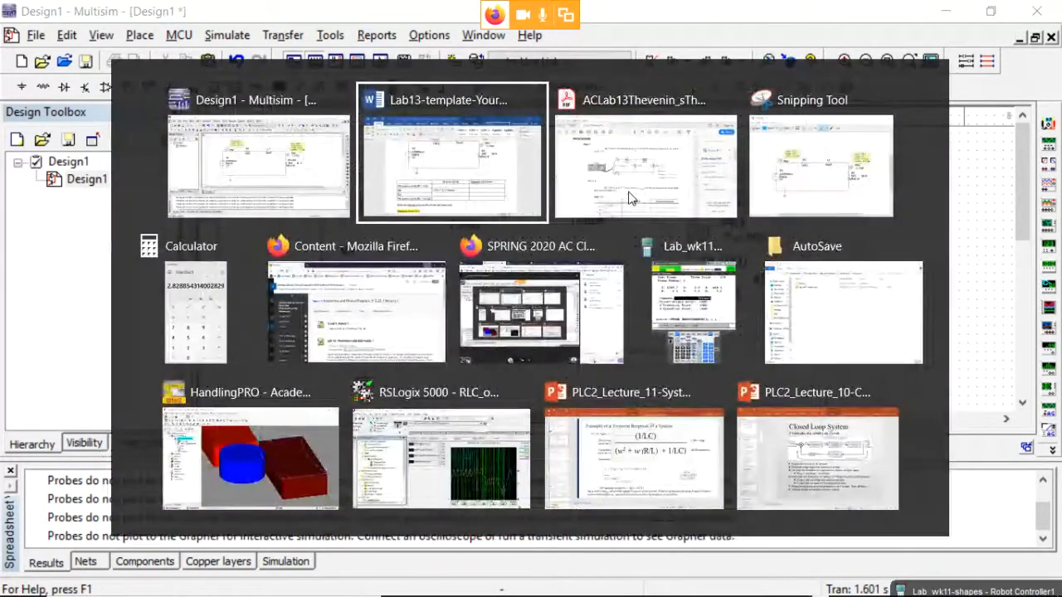
Bring the ACLab13 PDF forward and scroll to Table 13.3 on page 9.
{"action": "left_click", "coordinate": [623, 137]}
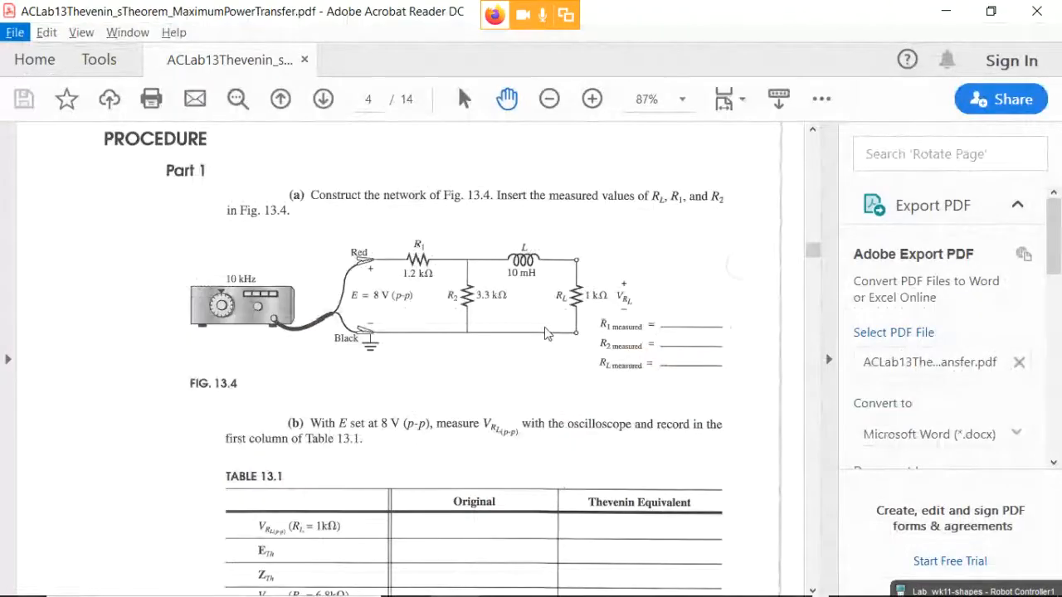
{"action": "left_click_drag", "start_coordinate": [813, 249], "coordinate": [803, 413]}
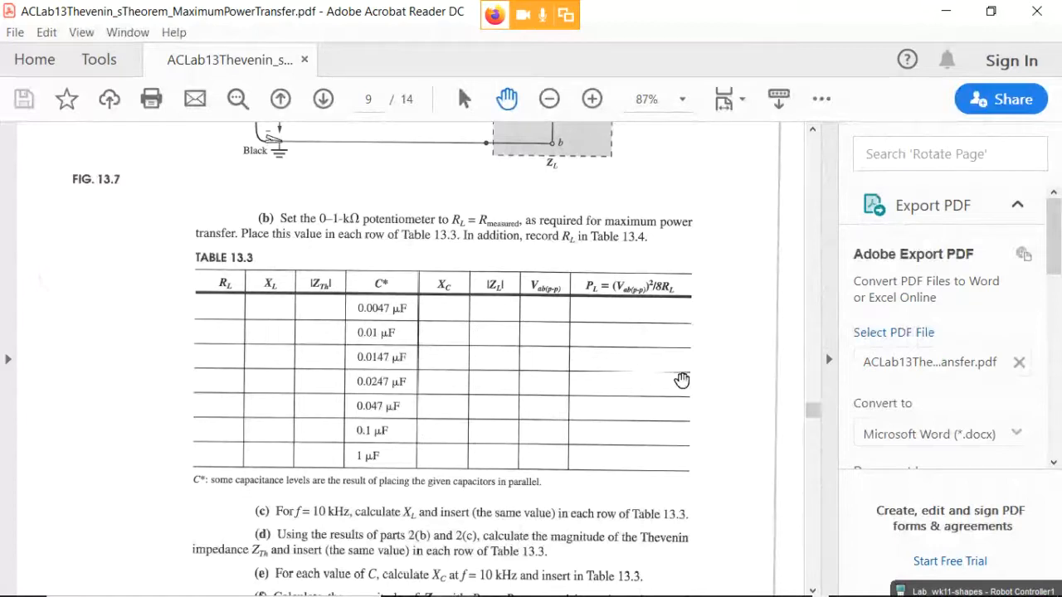
Scroll to the blank Graph 13.1 grid of P versus XC on page 10.
{"action": "scroll", "coordinate": [655, 354], "scroll_direction": "down", "scroll_amount": 4}
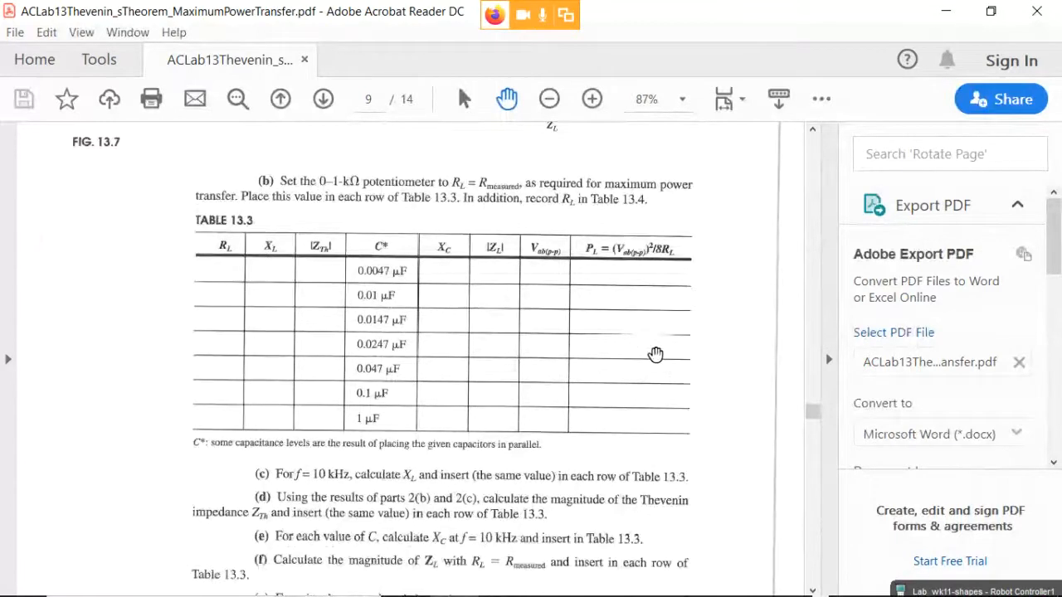
{"action": "scroll", "coordinate": [656, 354], "scroll_direction": "up", "scroll_amount": 3}
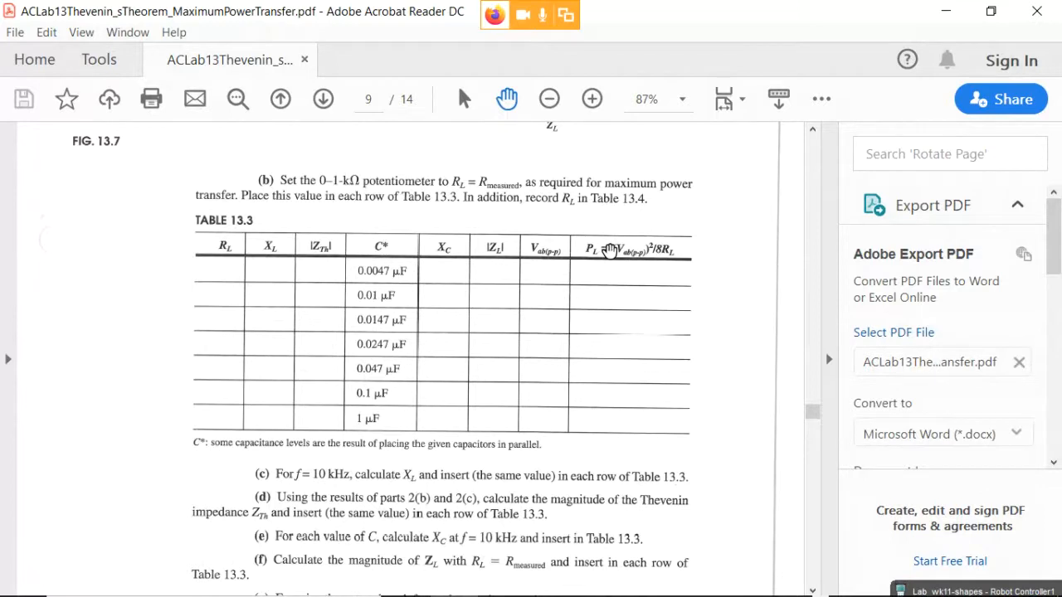
{"action": "scroll", "coordinate": [536, 289], "scroll_direction": "down", "scroll_amount": 5}
{"action": "scroll", "coordinate": [532, 310], "scroll_direction": "down", "scroll_amount": 15}
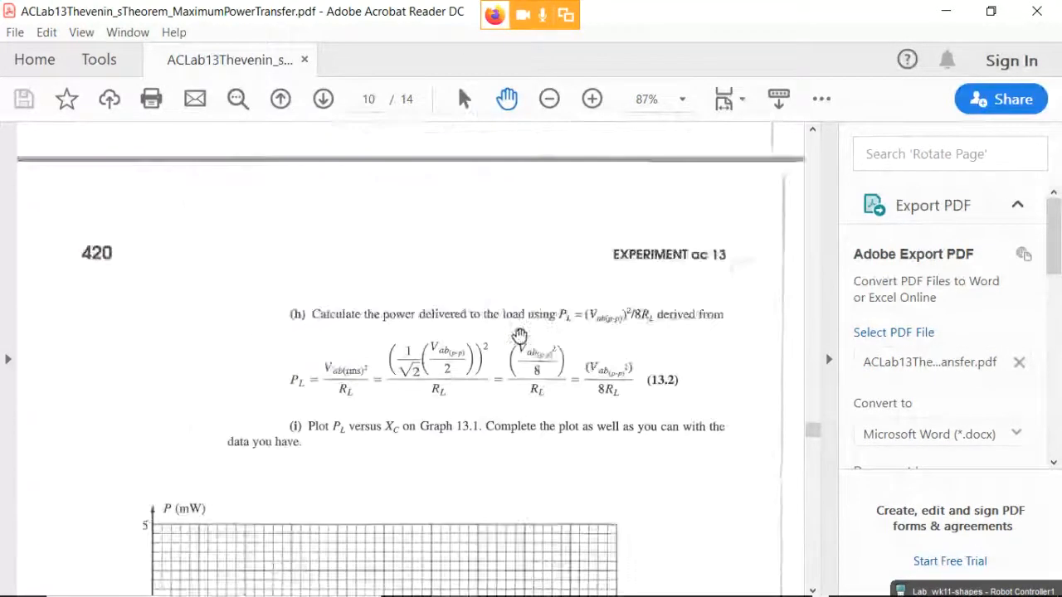
{"action": "scroll", "coordinate": [189, 222], "scroll_direction": "up", "scroll_amount": 2}
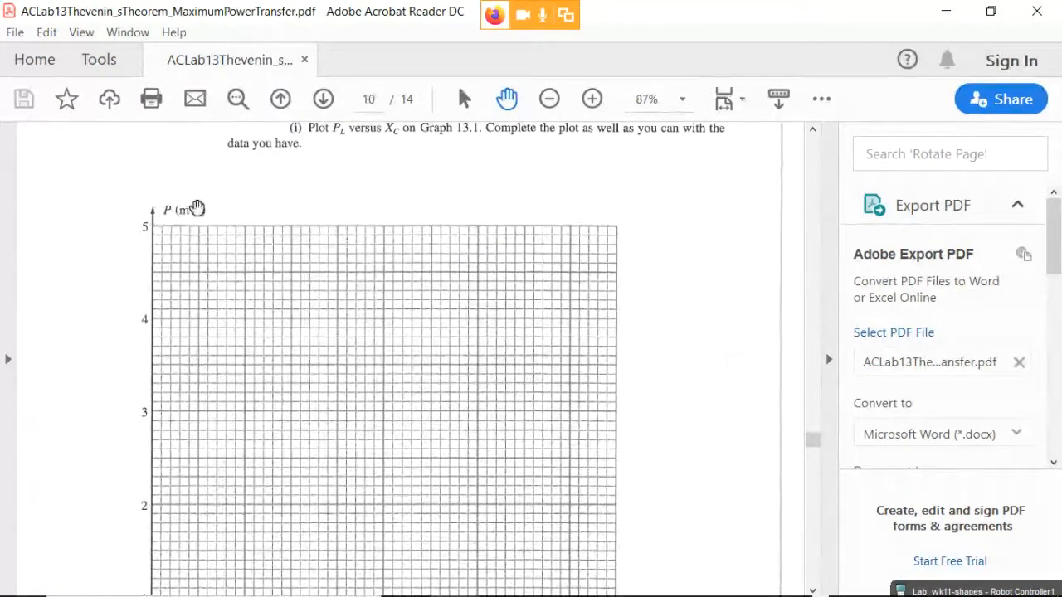
{"action": "scroll", "coordinate": [450, 334], "scroll_direction": "down", "scroll_amount": 6}
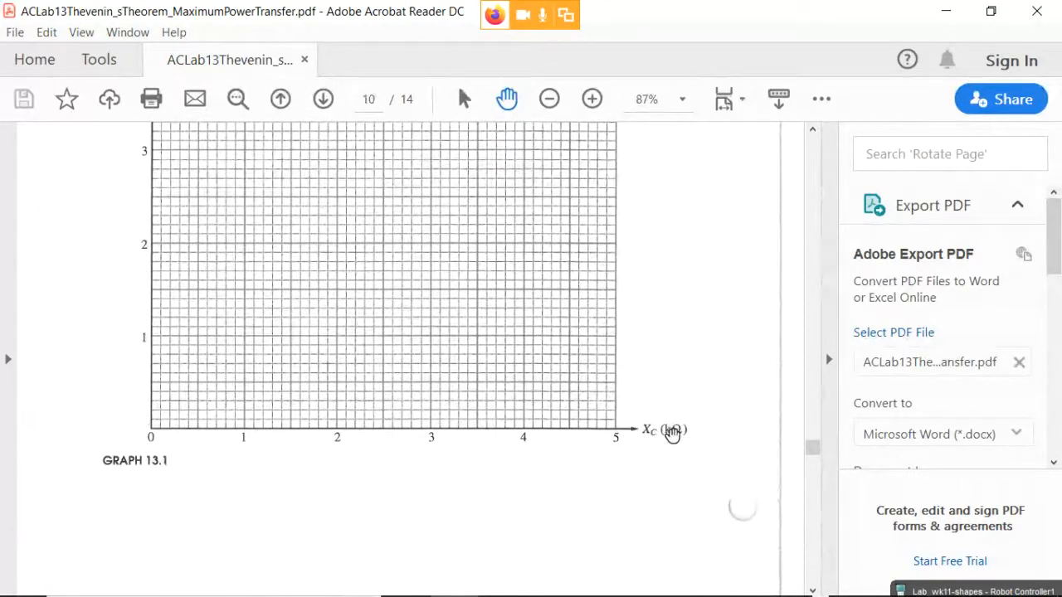
{"action": "scroll", "coordinate": [651, 431], "scroll_direction": "up", "scroll_amount": 2}
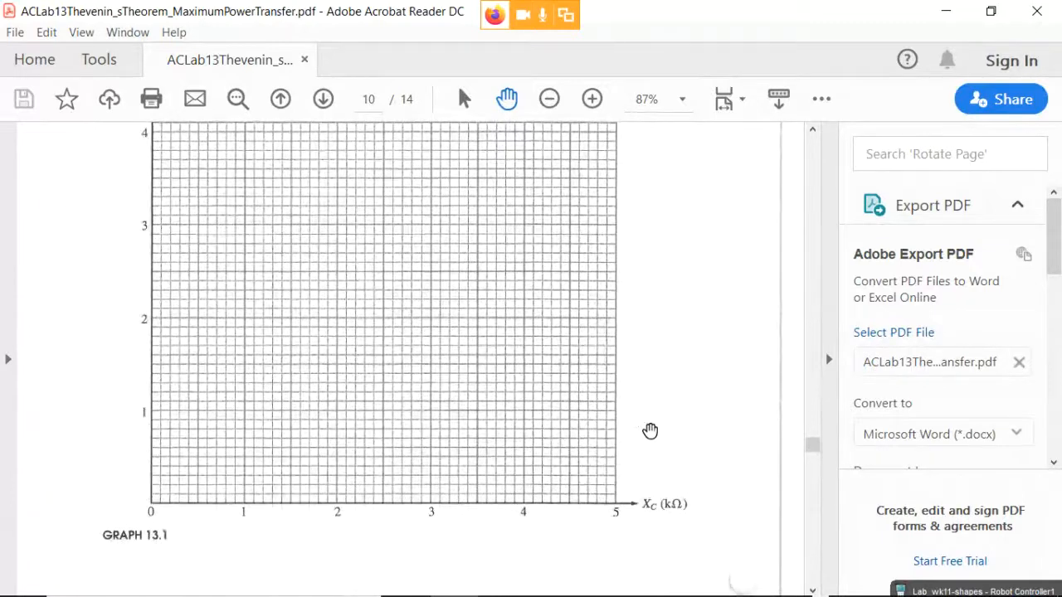
{"action": "scroll", "coordinate": [650, 431], "scroll_direction": "up", "scroll_amount": 3}
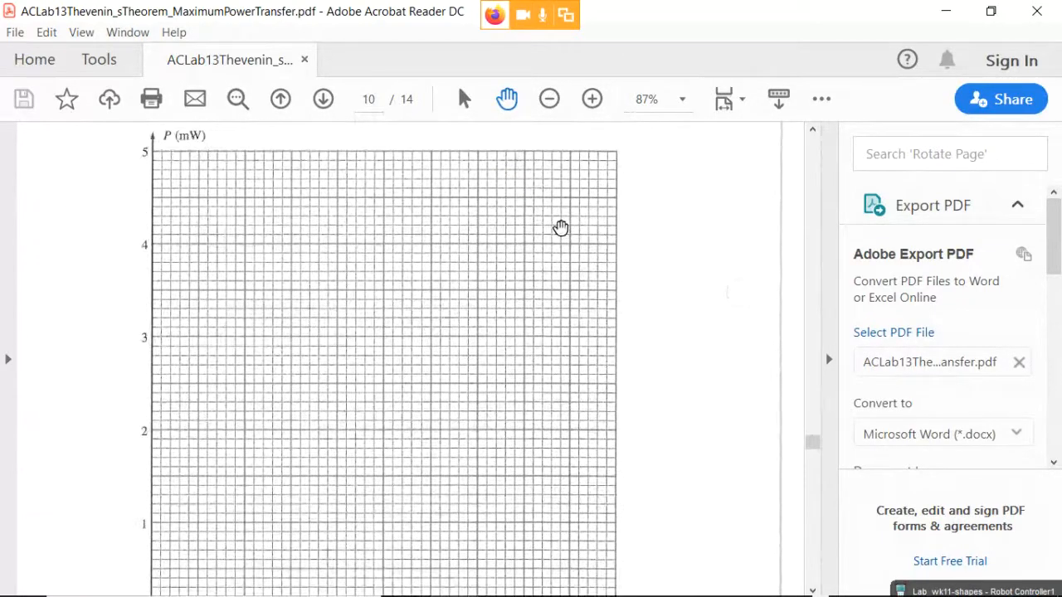
{"action": "key", "text": "alt+Tab"}
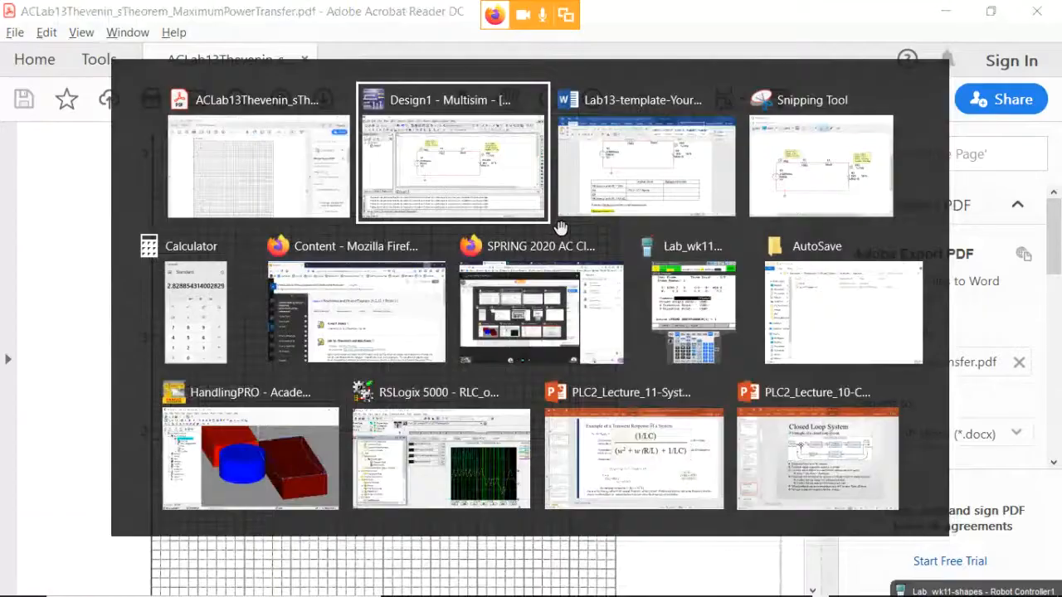
In the Word report, cut the Graph 13.1 template image from below Part 3.
{"action": "key", "text": "alt+Tab"}
{"action": "scroll", "coordinate": [614, 365], "scroll_direction": "down", "scroll_amount": 5}
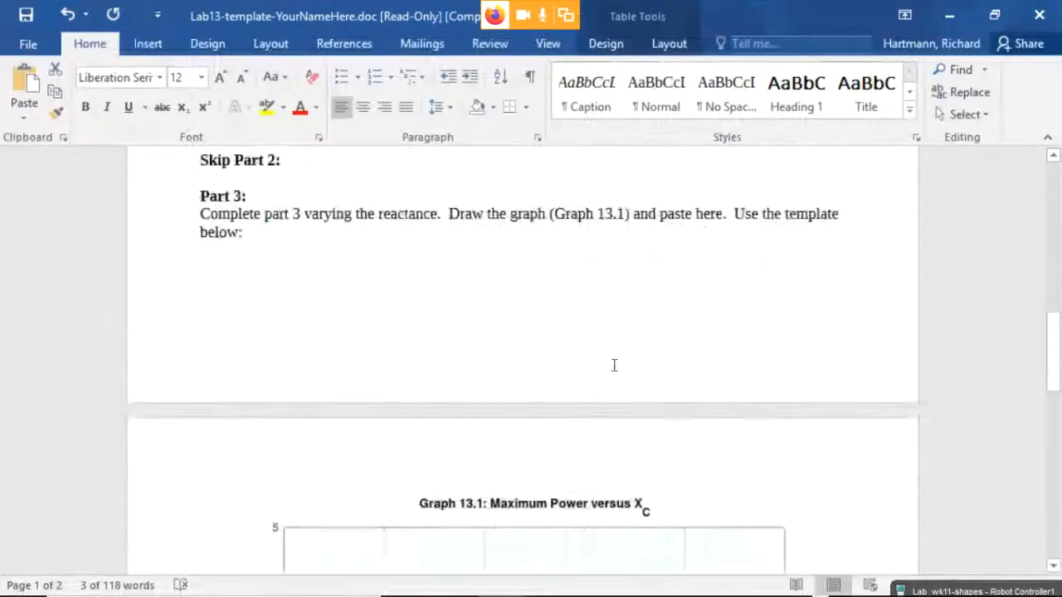
{"action": "scroll", "coordinate": [581, 396], "scroll_direction": "down", "scroll_amount": 8}
{"action": "left_click", "coordinate": [559, 340]}
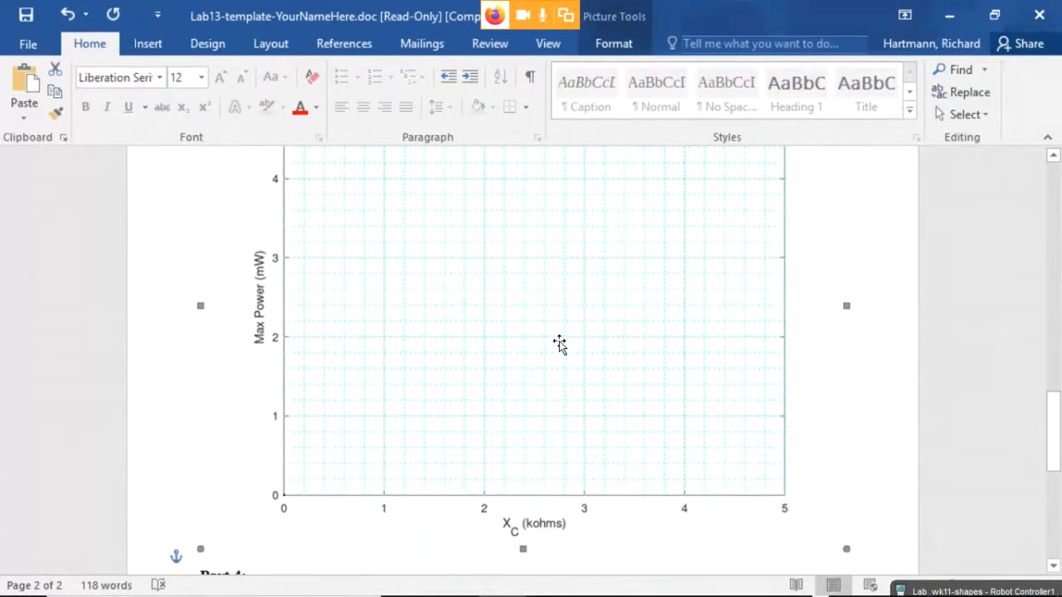
{"action": "right_click", "coordinate": [514, 331]}
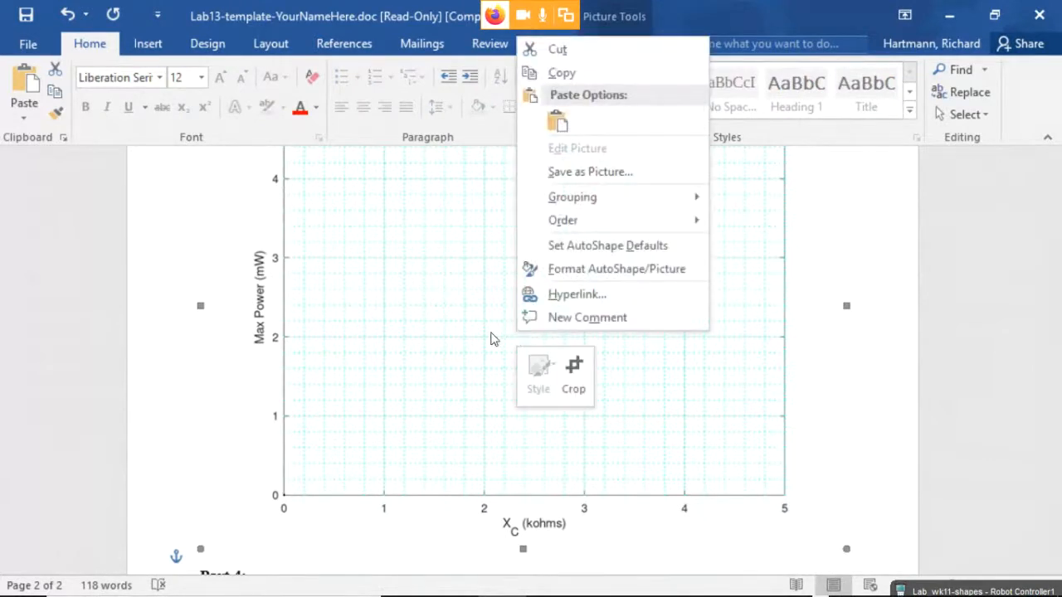
{"action": "left_click", "coordinate": [572, 52]}
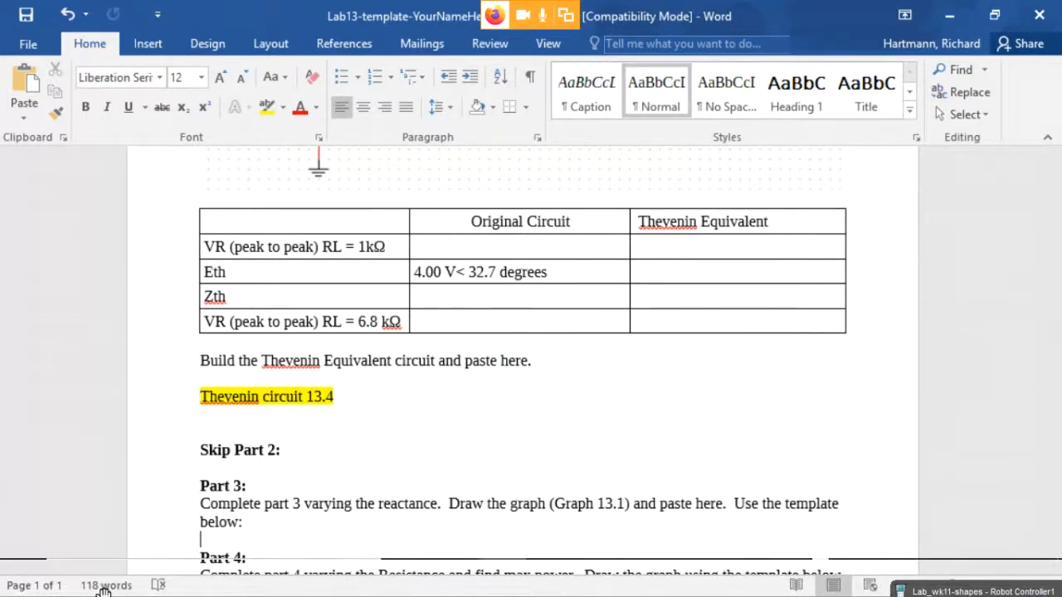
Launch Paint and paste the Graph 13.1 image onto a new canvas.
{"action": "key", "text": "super"}
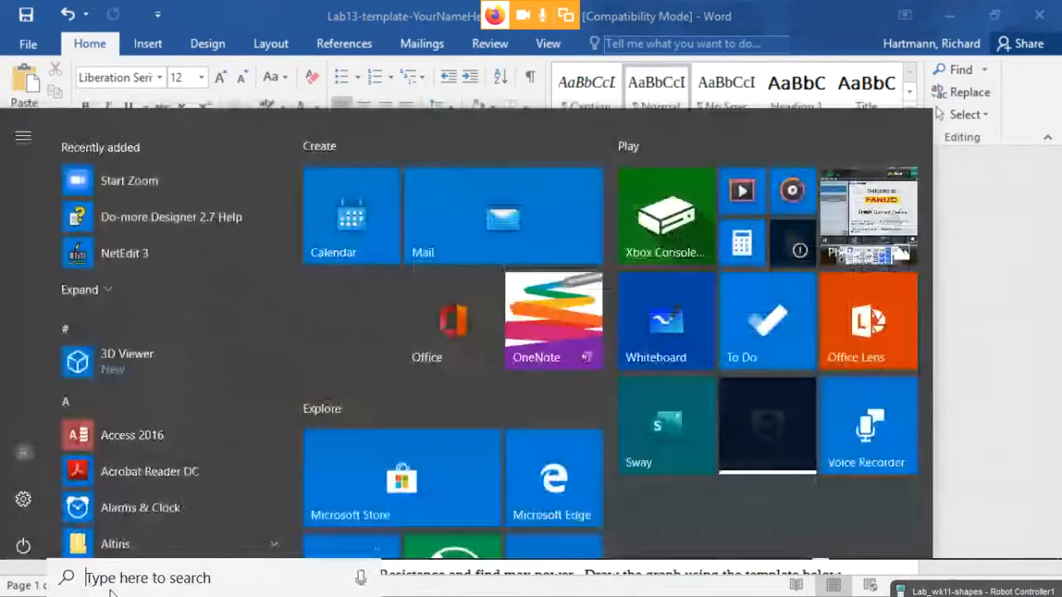
{"action": "type", "text": "paint"}
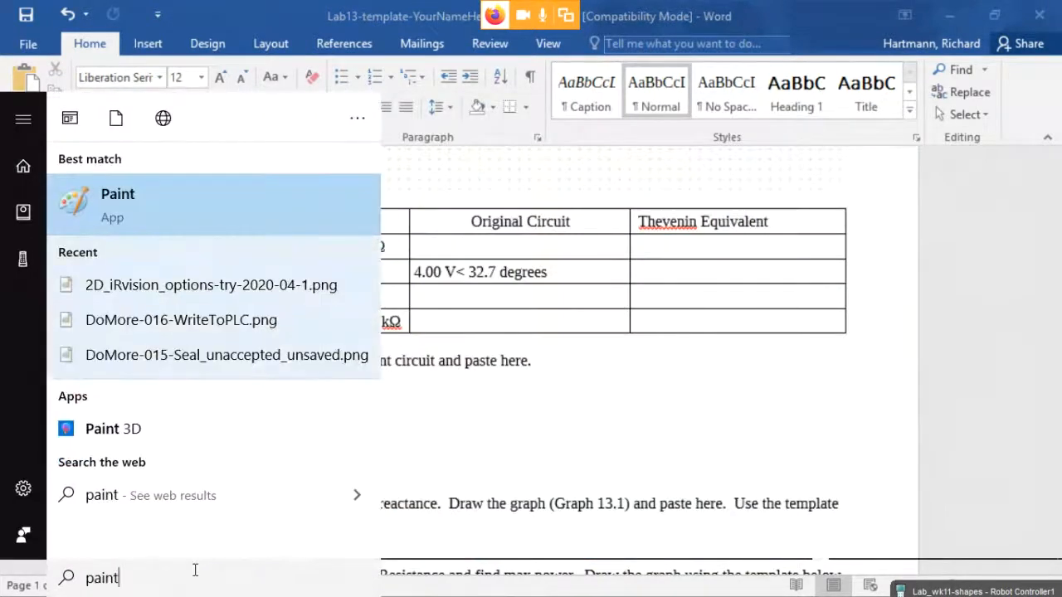
{"action": "key", "text": "Return"}
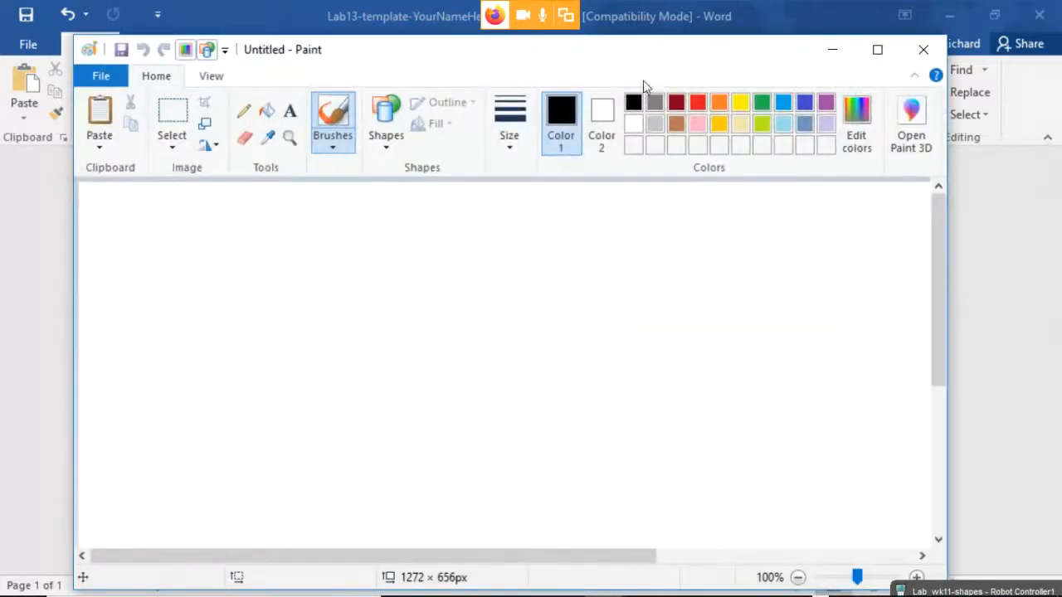
{"action": "left_click_drag", "start_coordinate": [468, 59], "coordinate": [465, 38]}
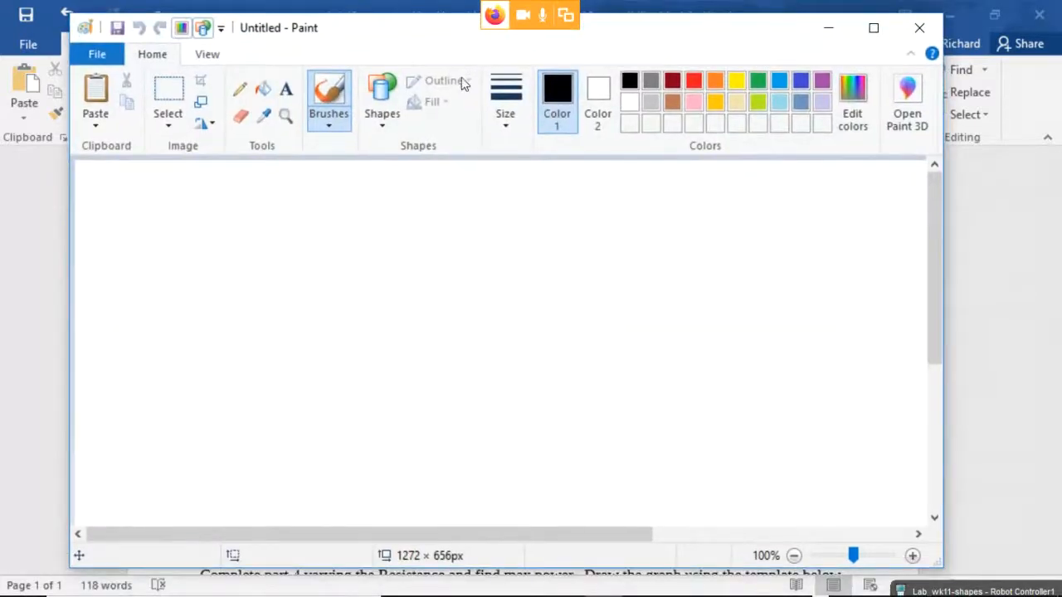
{"action": "key", "text": "ctrl+v"}
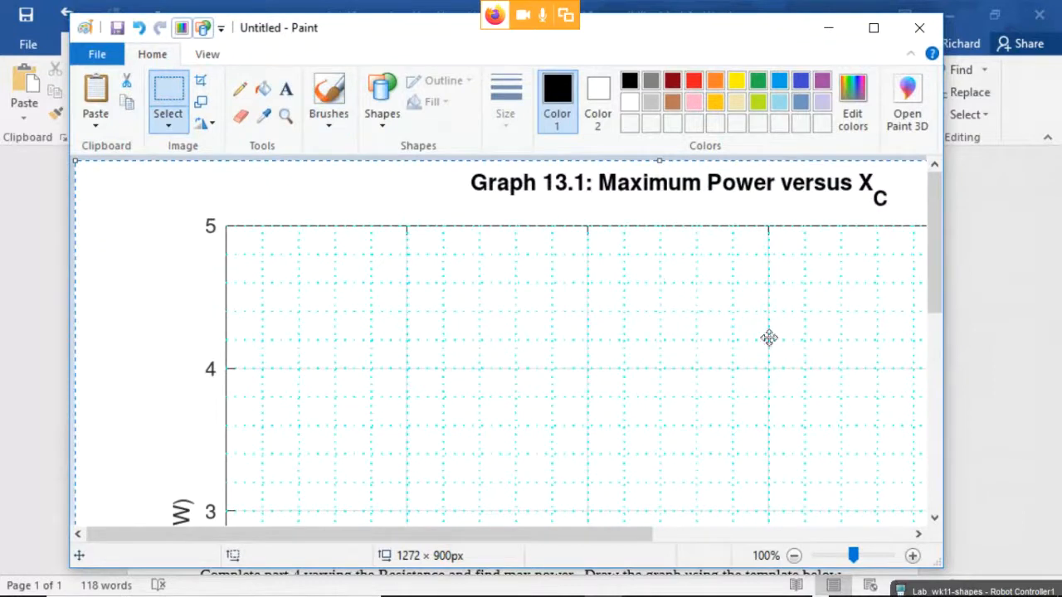
Maximize Paint and scroll through the Graph 13.1 grid (XC 0–4 kΩ, power to 5 mW).
{"action": "left_click", "coordinate": [873, 27]}
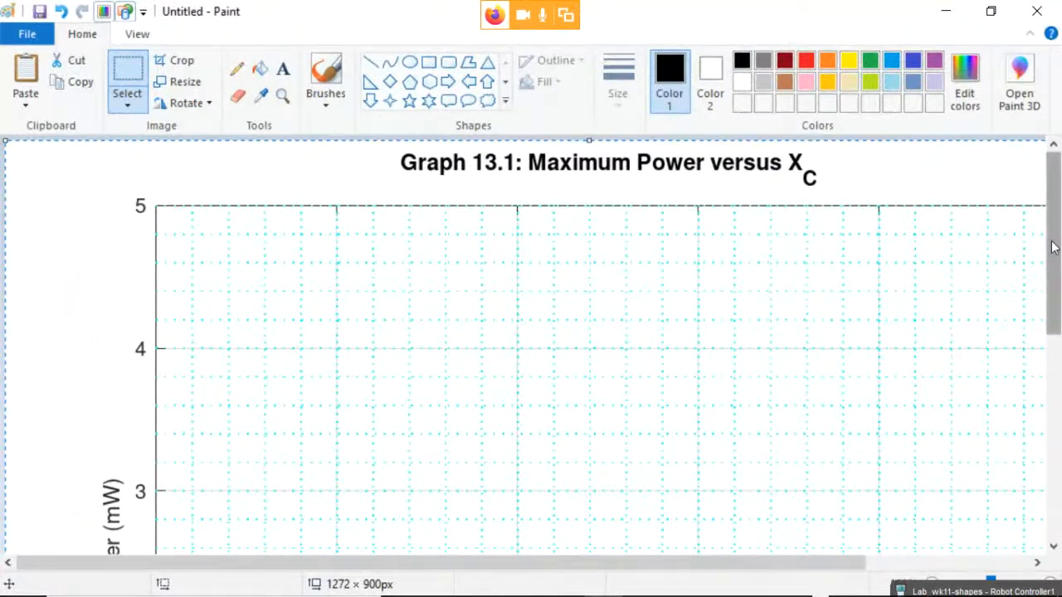
{"action": "left_click_drag", "start_coordinate": [1052, 247], "coordinate": [1020, 469]}
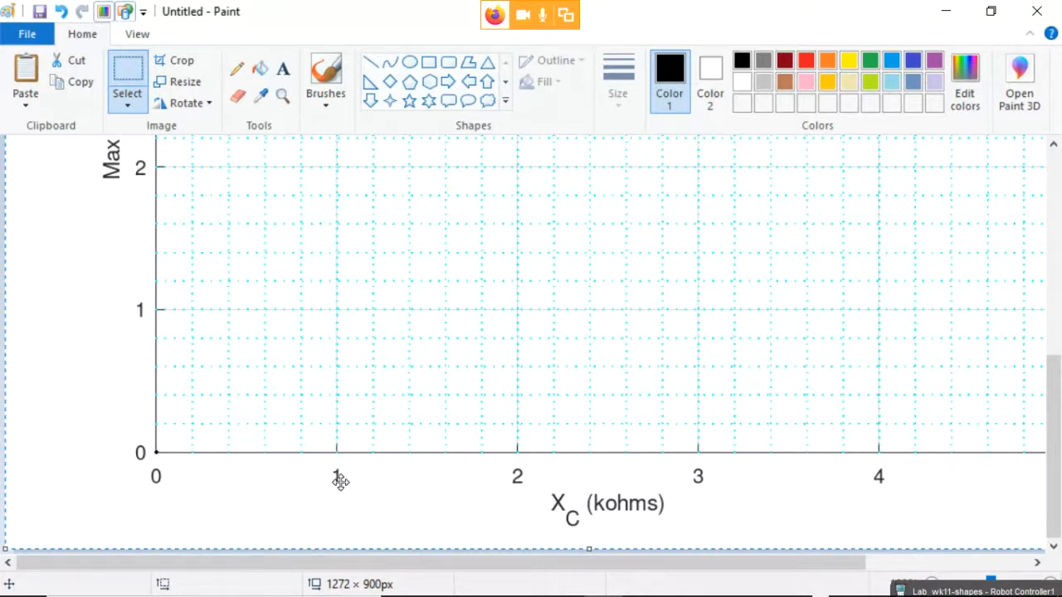
{"action": "scroll", "coordinate": [335, 455], "scroll_direction": "up", "scroll_amount": 5}
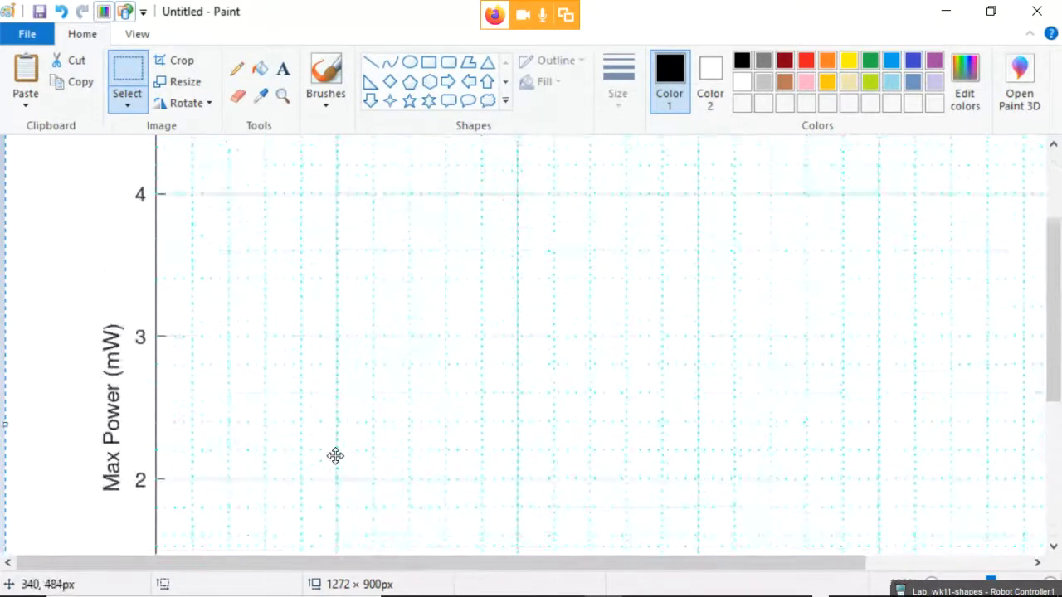
{"action": "scroll", "coordinate": [336, 456], "scroll_direction": "up", "scroll_amount": 3}
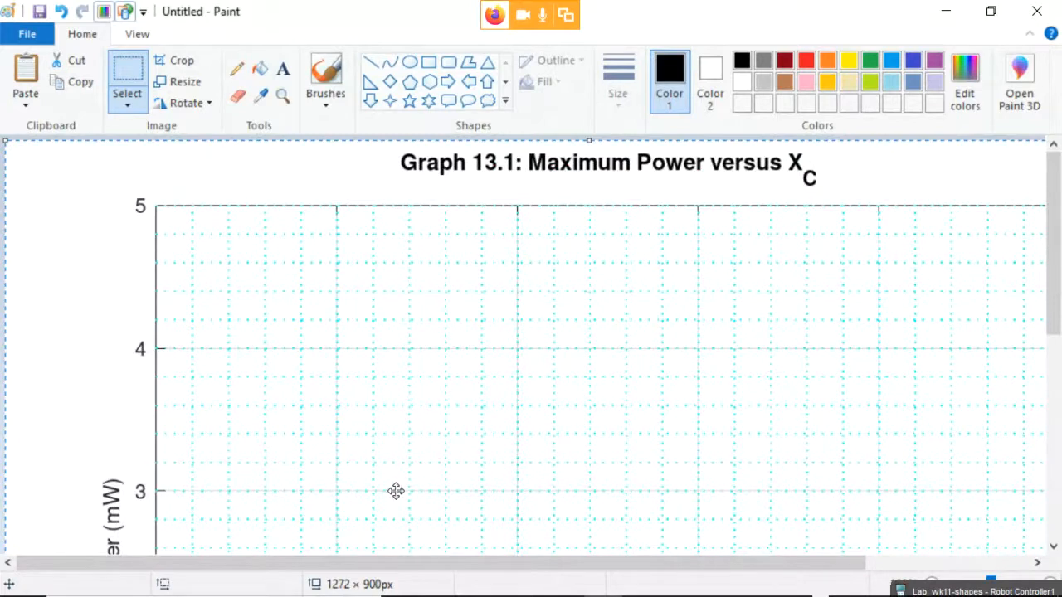
Set the Oval shape to red with the third line thickness and draw a small trial circle.
{"action": "left_click", "coordinate": [409, 64]}
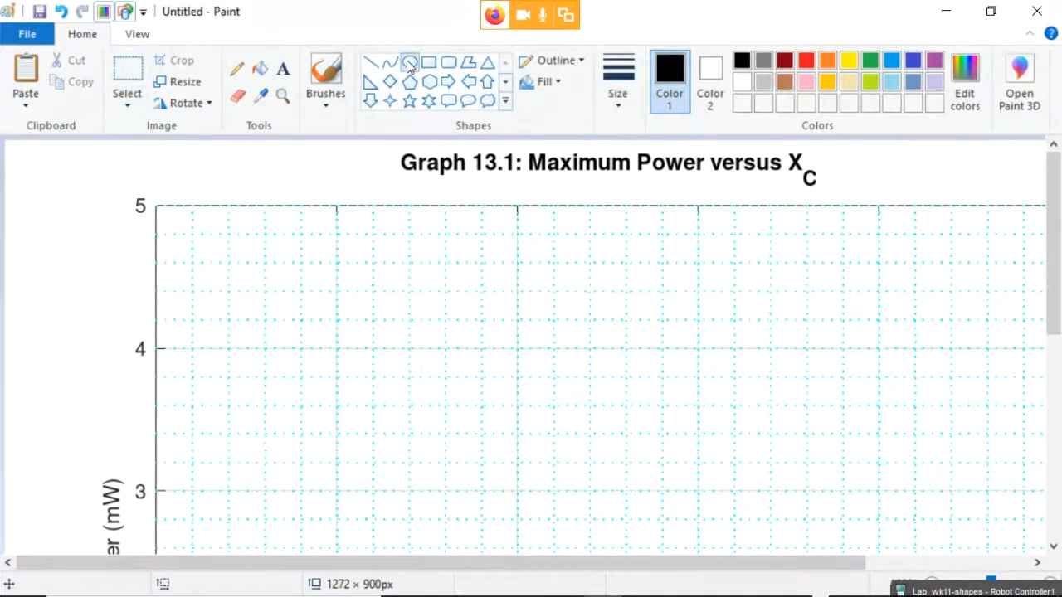
{"action": "left_click", "coordinate": [804, 65]}
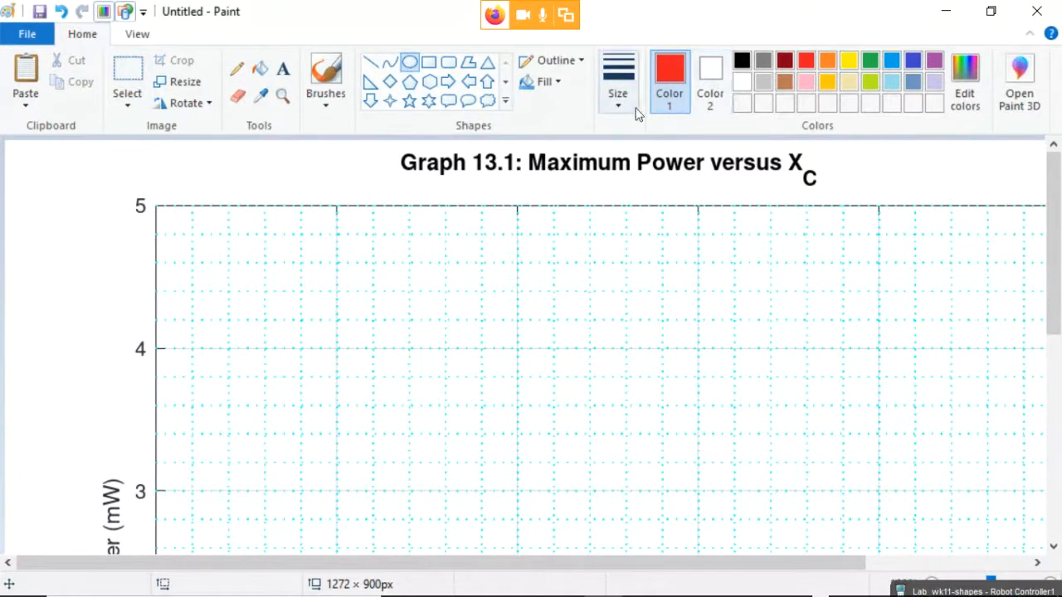
{"action": "left_click", "coordinate": [622, 98]}
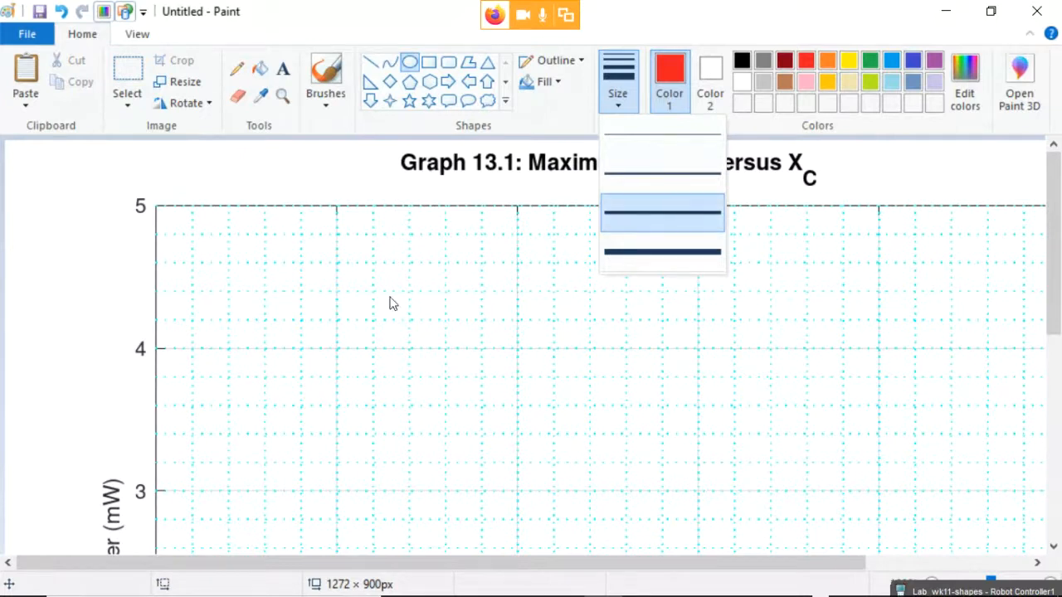
{"action": "left_click", "coordinate": [326, 182]}
{"action": "scroll", "coordinate": [356, 252], "scroll_direction": "down", "scroll_amount": 4}
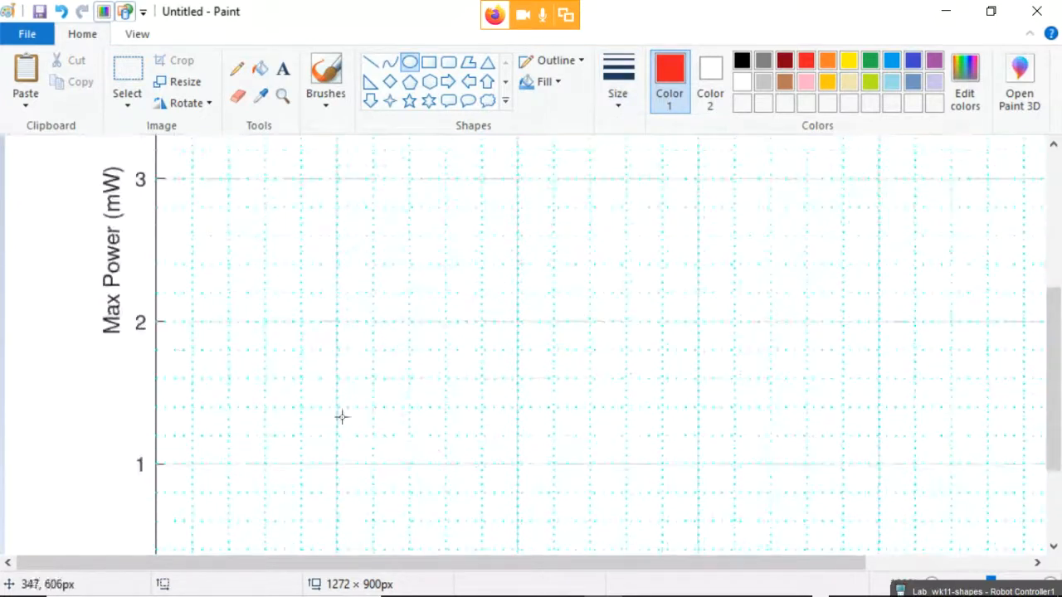
{"action": "scroll", "coordinate": [350, 510], "scroll_direction": "down", "scroll_amount": 2}
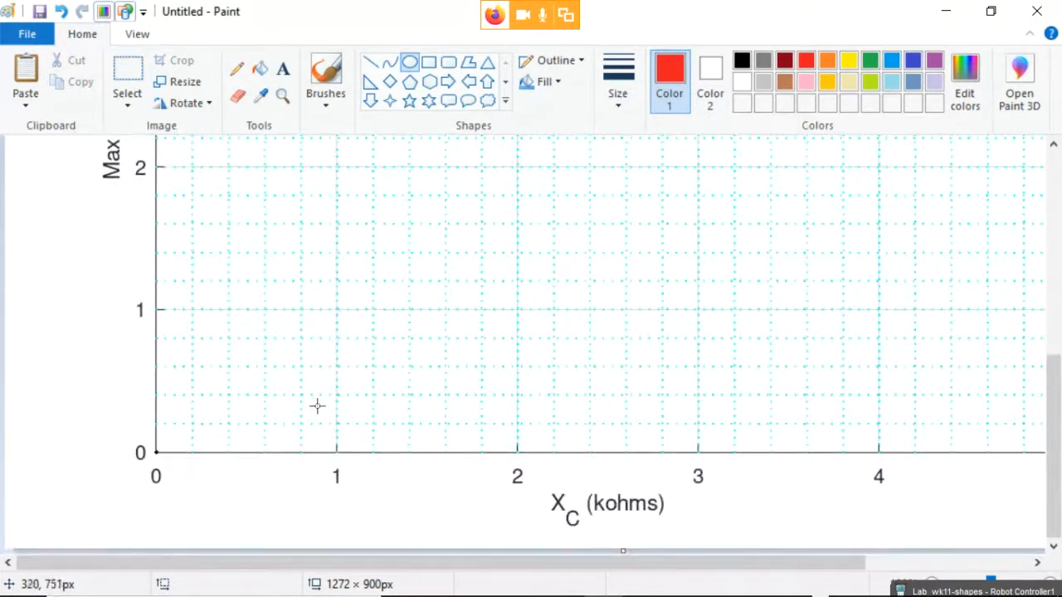
{"action": "scroll", "coordinate": [316, 403], "scroll_direction": "up", "scroll_amount": 3}
{"action": "scroll", "coordinate": [315, 402], "scroll_direction": "up", "scroll_amount": 1}
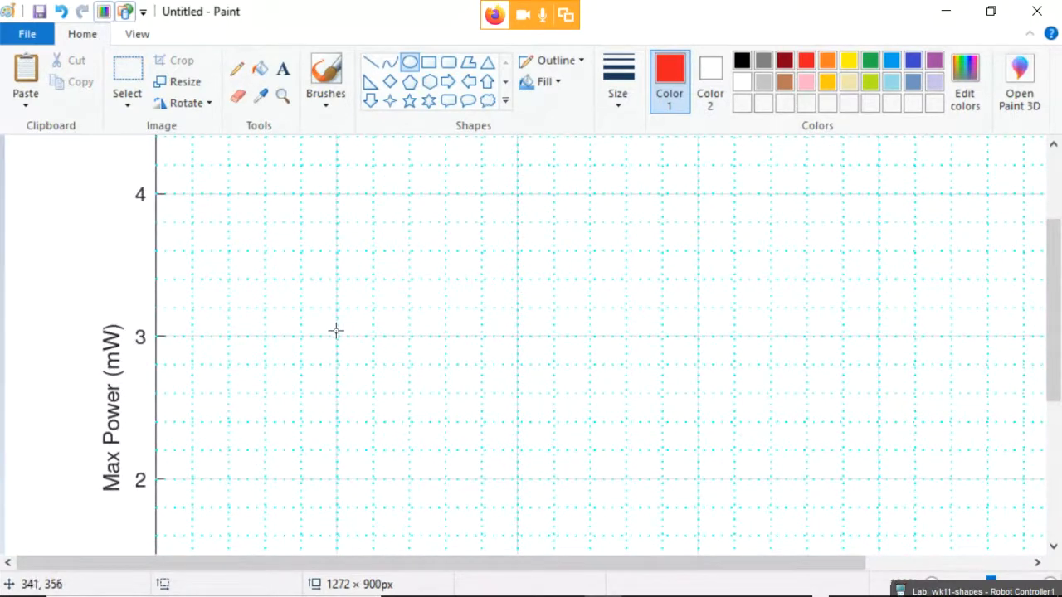
{"action": "left_click_drag", "start_coordinate": [330, 331], "coordinate": [342, 342]}
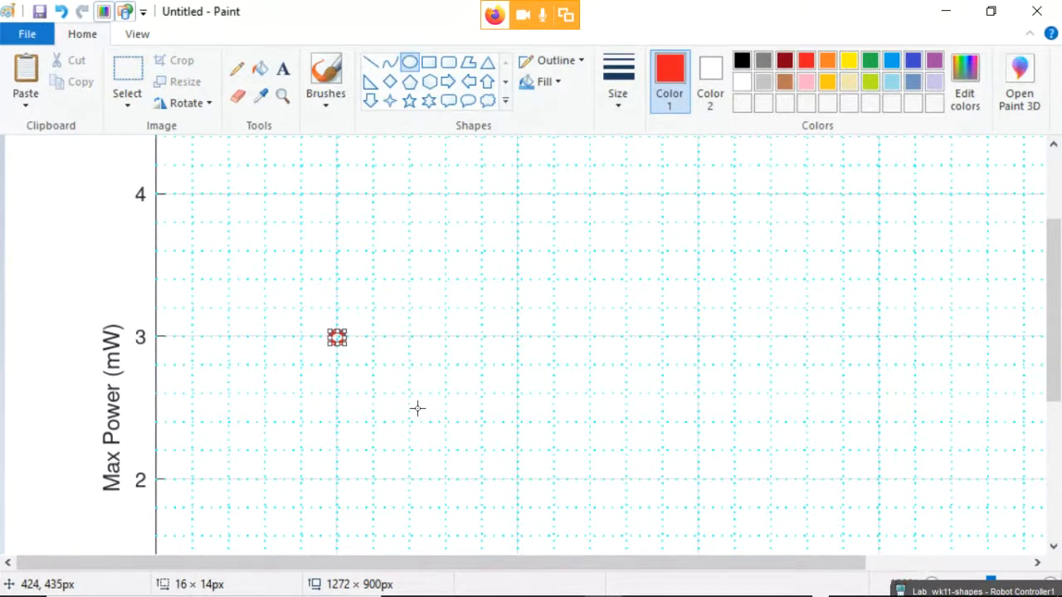
{"action": "left_click", "coordinate": [451, 297]}
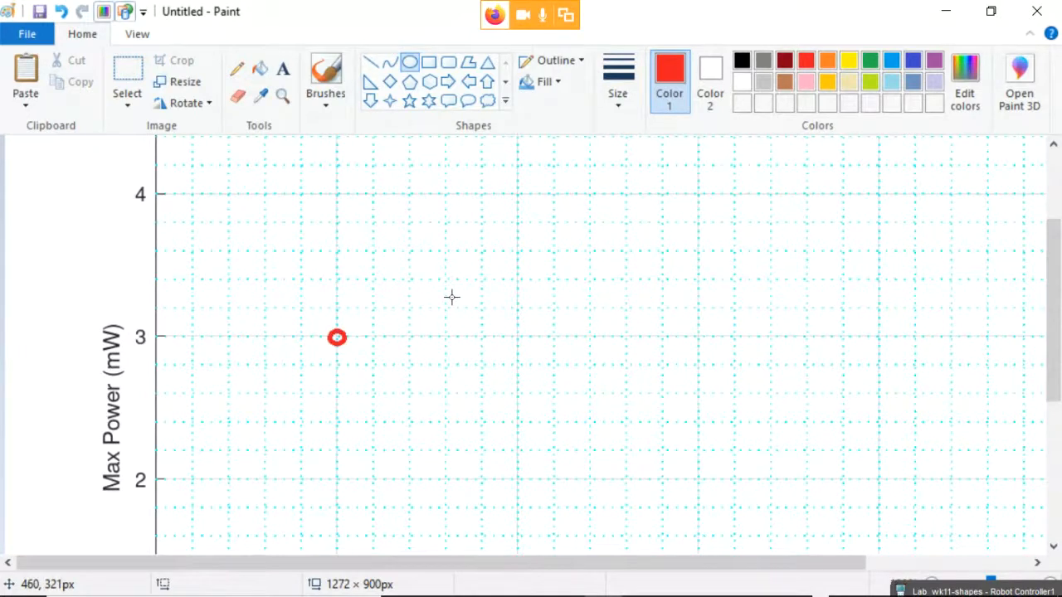
Paste the Graph 13.1 image onto the Paint canvas.
{"action": "key", "text": "ctrl+v"}
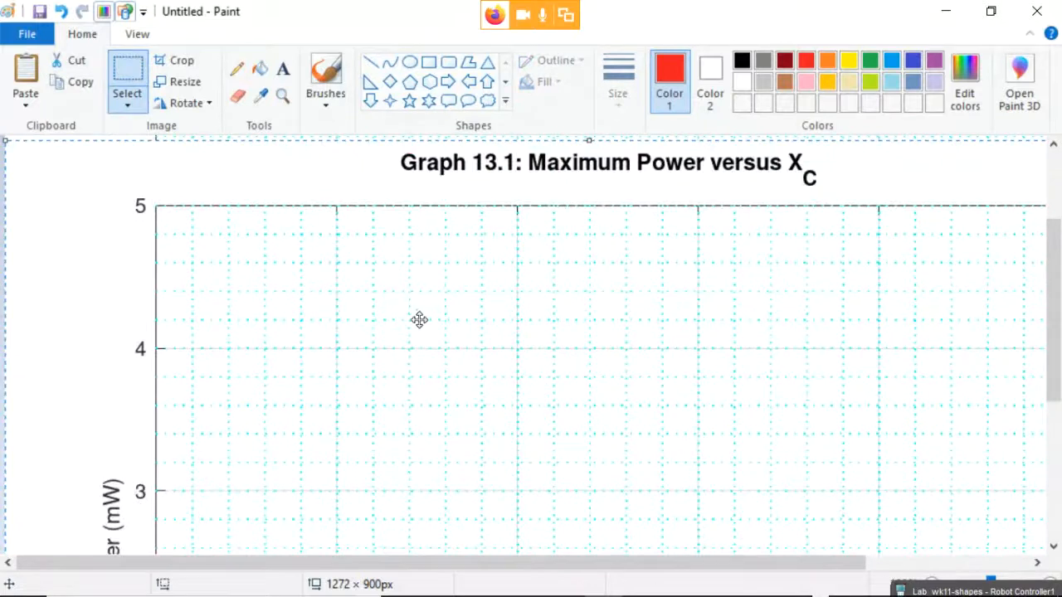
{"action": "scroll", "coordinate": [422, 329], "scroll_direction": "down", "scroll_amount": 5}
{"action": "scroll", "coordinate": [423, 329], "scroll_direction": "up", "scroll_amount": 5}
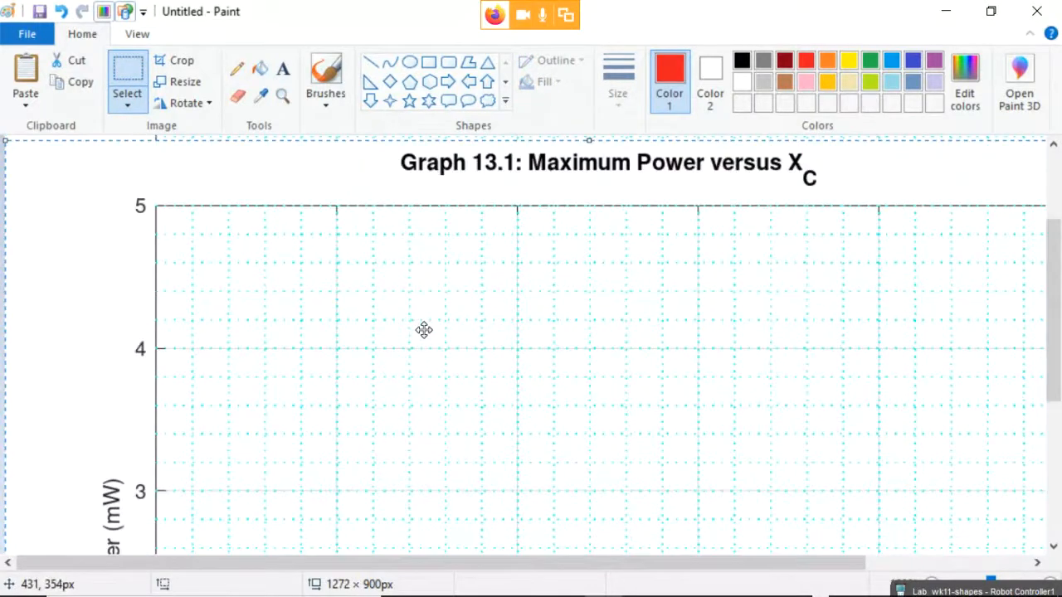
{"action": "left_click", "coordinate": [136, 68]}
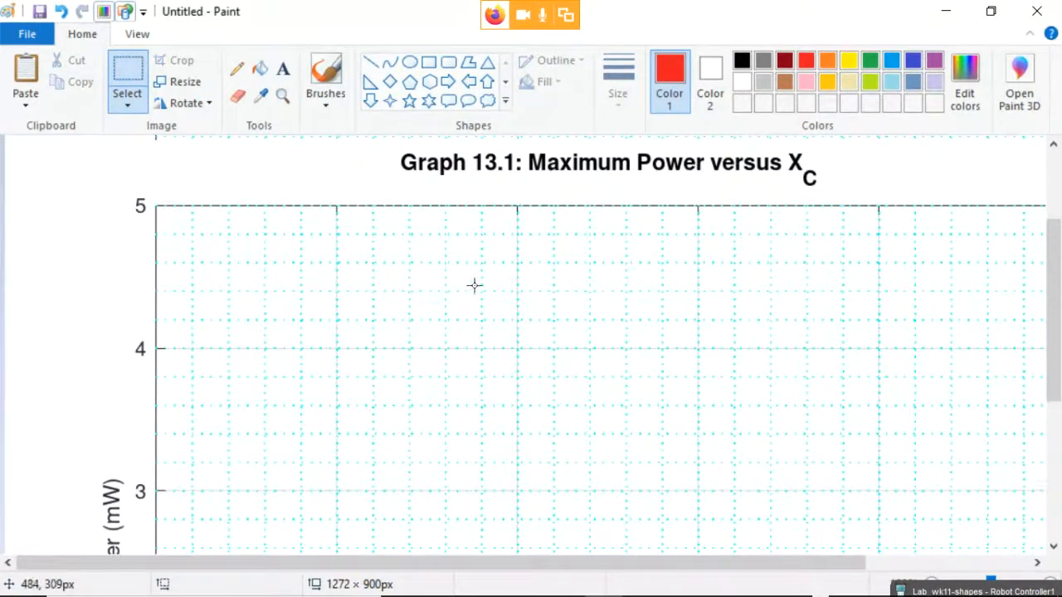
{"action": "scroll", "coordinate": [470, 323], "scroll_direction": "down", "scroll_amount": 5}
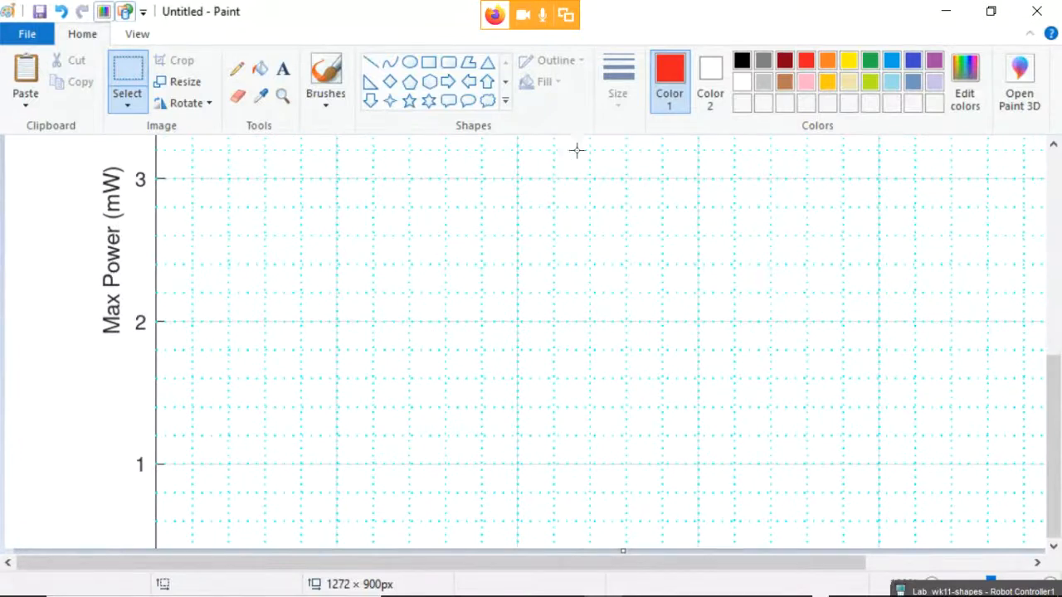
Circle the 3 mW data point in red, then paste the Graph 13.1 image again.
{"action": "left_click", "coordinate": [409, 62]}
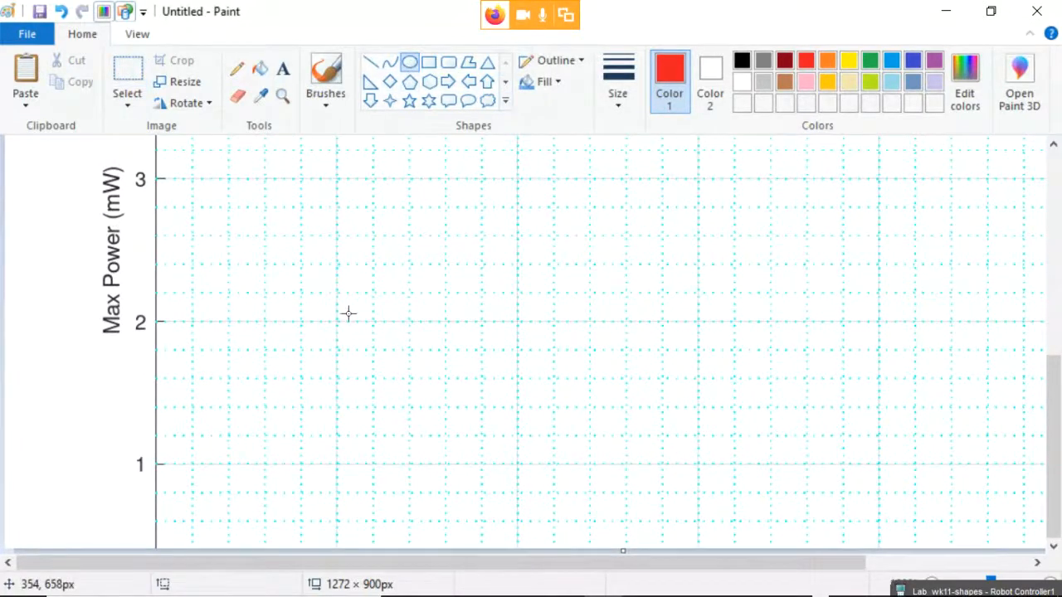
{"action": "scroll", "coordinate": [348, 313], "scroll_direction": "up", "scroll_amount": 2}
{"action": "left_click_drag", "start_coordinate": [324, 275], "coordinate": [350, 292]}
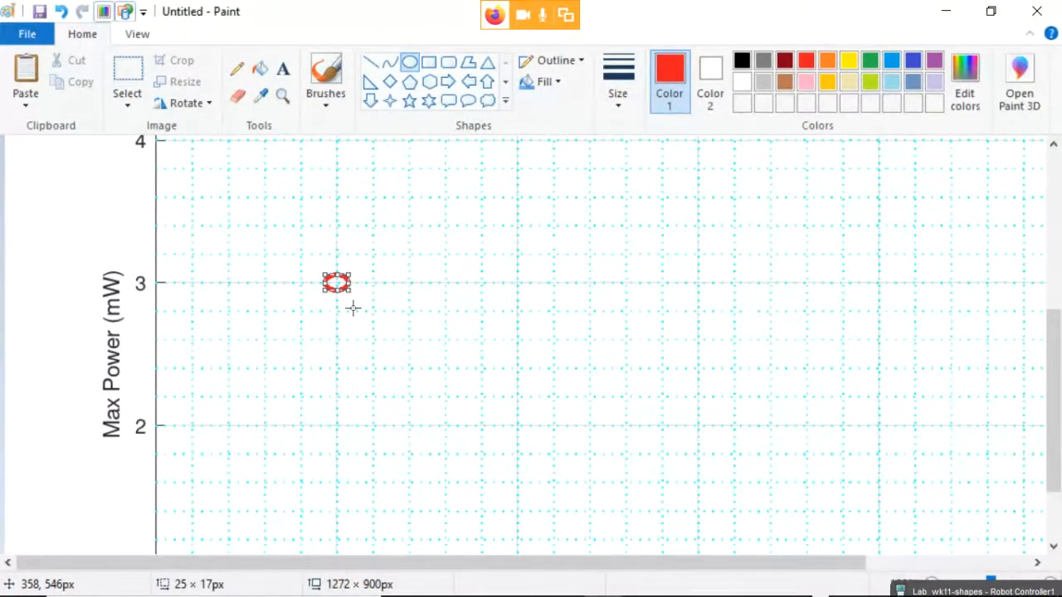
{"action": "left_click", "coordinate": [386, 300]}
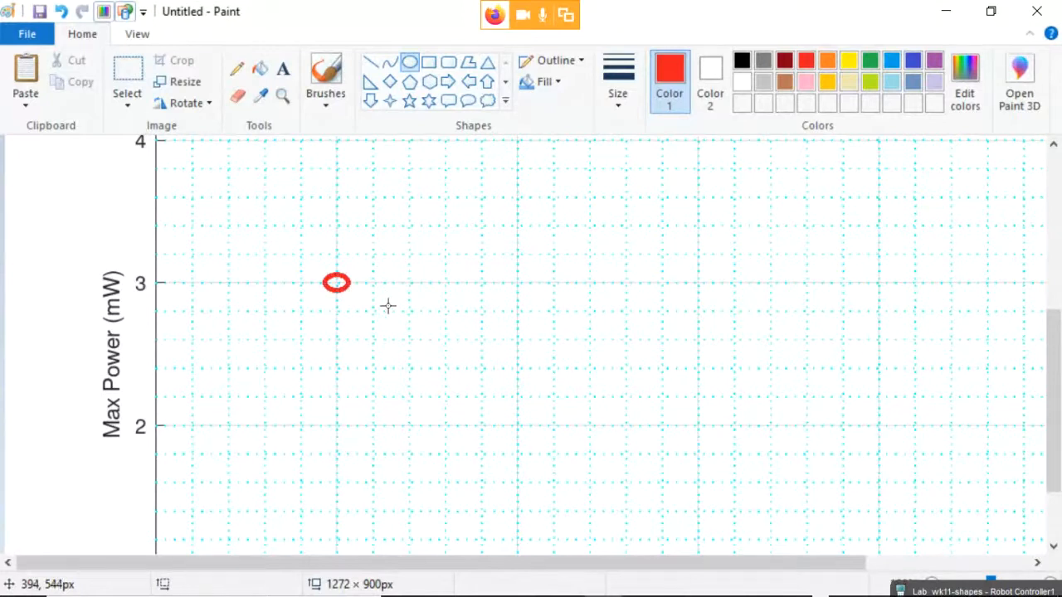
{"action": "key", "text": "ctrl+v"}
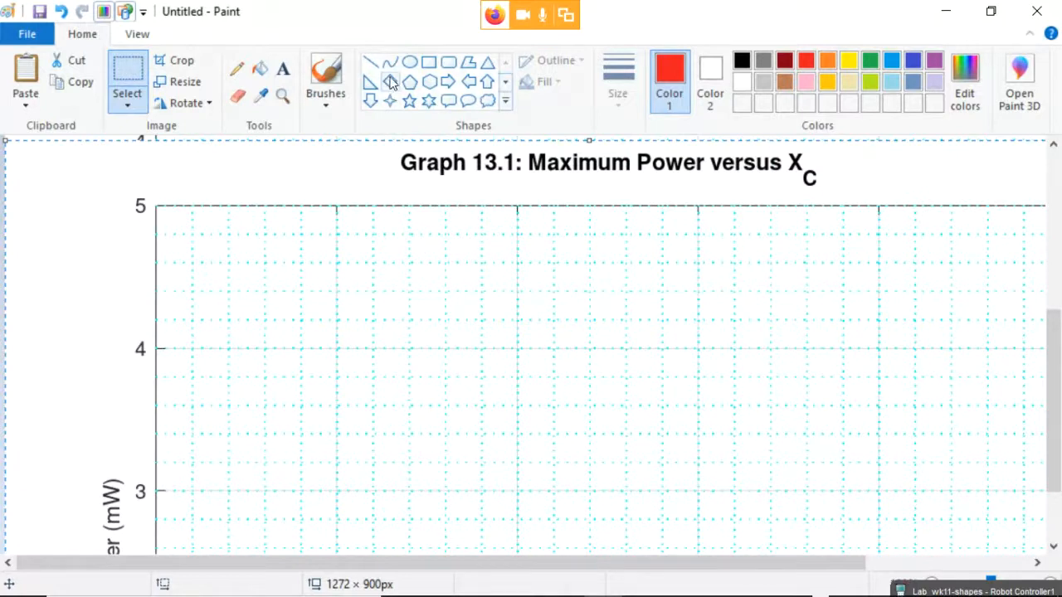
{"action": "left_click", "coordinate": [411, 64]}
{"action": "scroll", "coordinate": [394, 344], "scroll_direction": "down", "scroll_amount": 3}
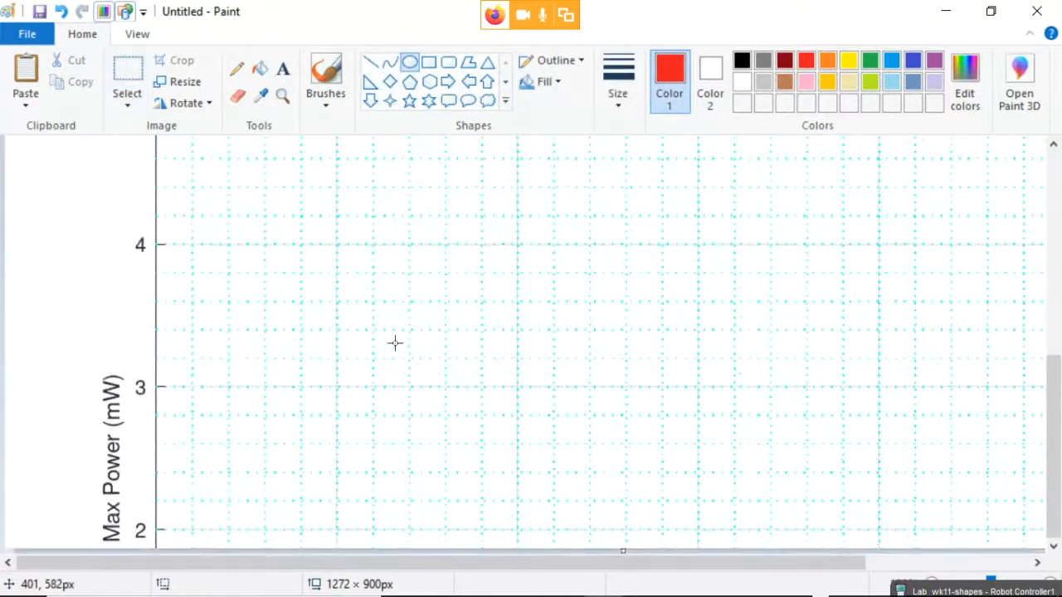
{"action": "scroll", "coordinate": [395, 342], "scroll_direction": "up", "scroll_amount": 3}
{"action": "scroll", "coordinate": [395, 343], "scroll_direction": "down", "scroll_amount": 3}
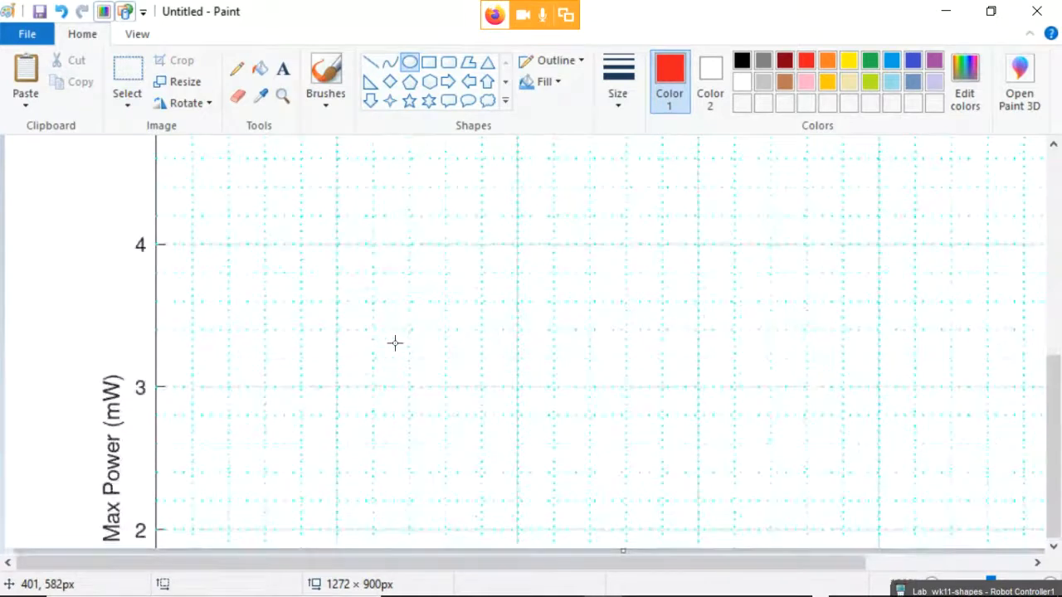
{"action": "scroll", "coordinate": [395, 343], "scroll_direction": "up", "scroll_amount": 3}
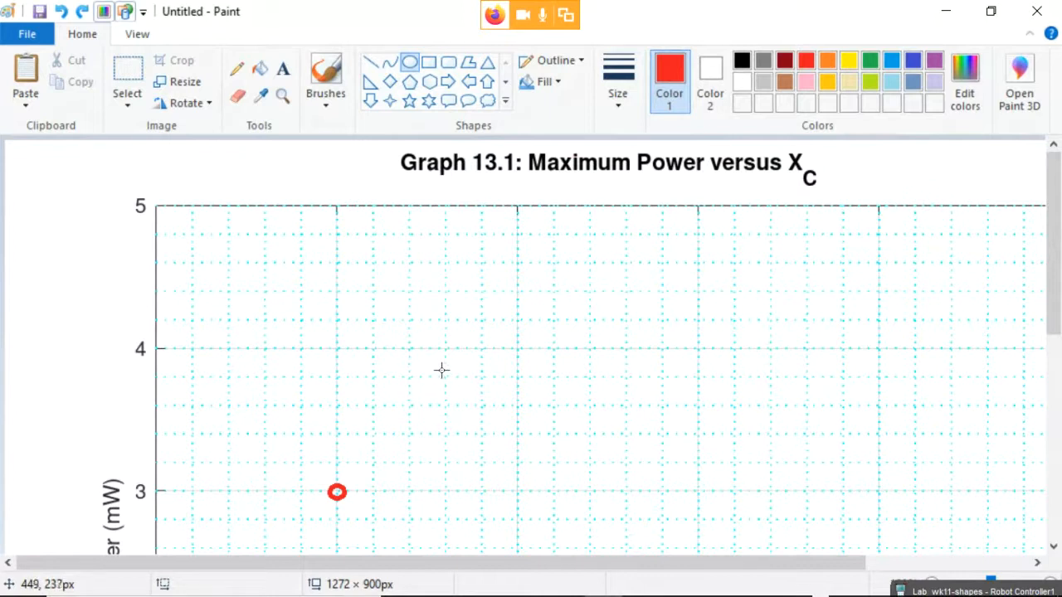
Circle the data points near 3.8 mW, 3.5 mW and 2.65 mW in red.
{"action": "left_click_drag", "start_coordinate": [441, 370], "coordinate": [453, 386]}
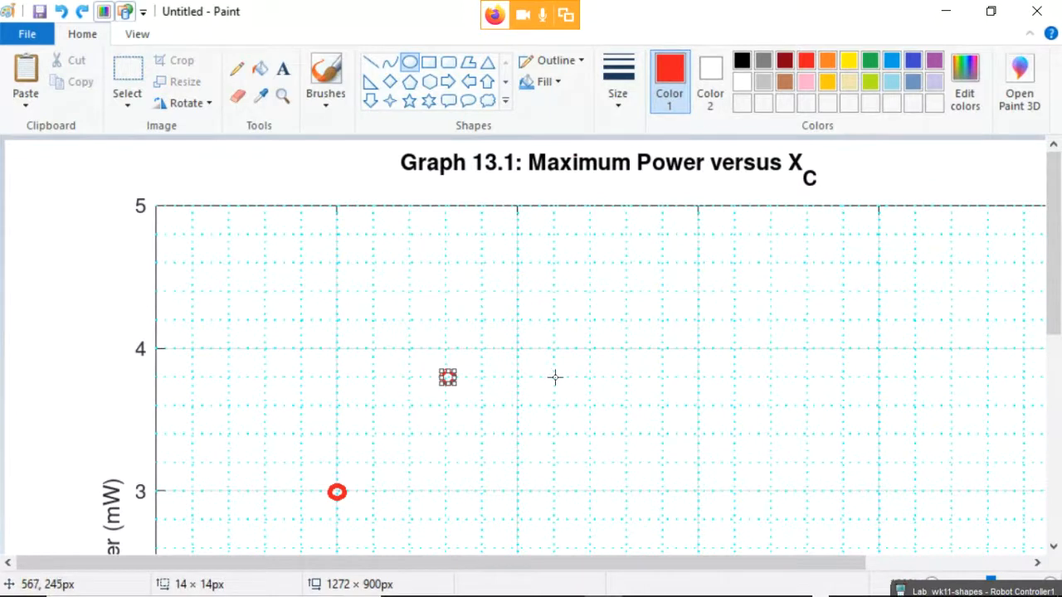
{"action": "left_click_drag", "start_coordinate": [587, 410], "coordinate": [602, 423]}
{"action": "left_click", "coordinate": [677, 454]}
{"action": "left_click_drag", "start_coordinate": [688, 461], "coordinate": [704, 478]}
{"action": "scroll", "coordinate": [754, 483], "scroll_direction": "down", "scroll_amount": 3}
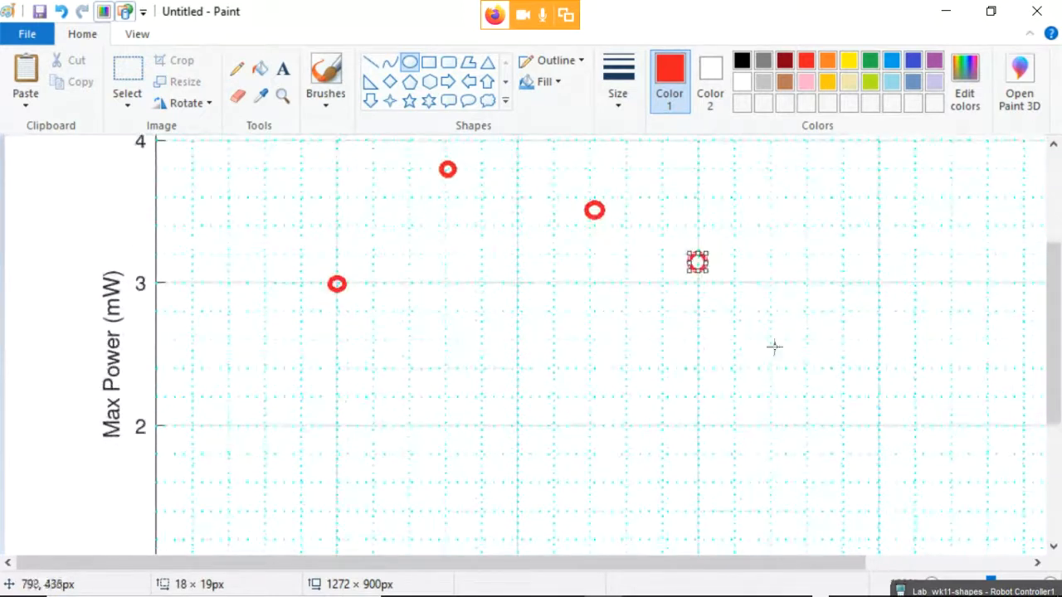
{"action": "left_click_drag", "start_coordinate": [783, 317], "coordinate": [800, 335]}
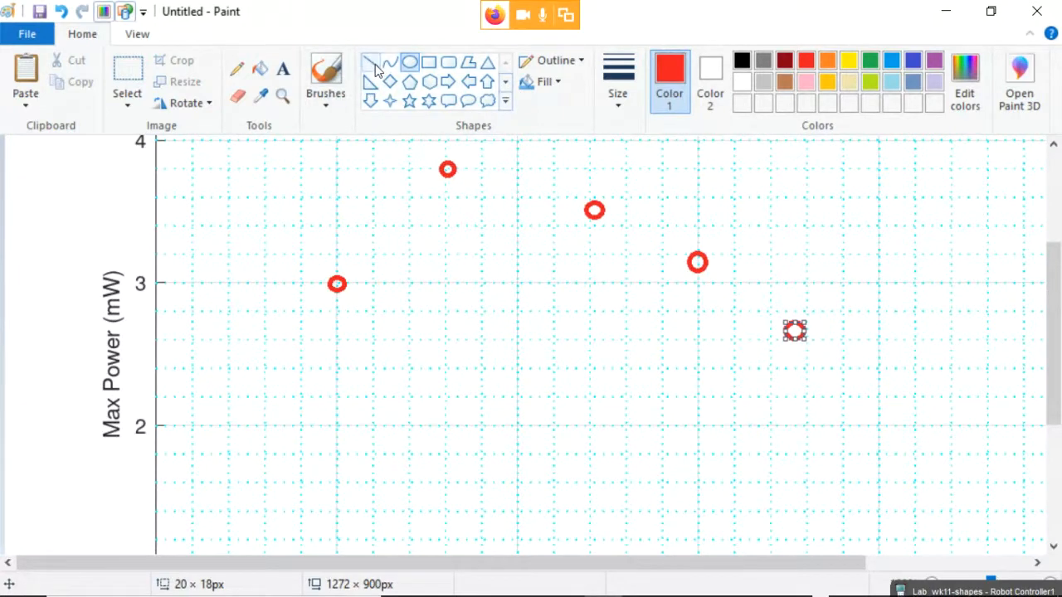
Sketch a freehand red curve through the five circled data points.
{"action": "left_click", "coordinate": [236, 73]}
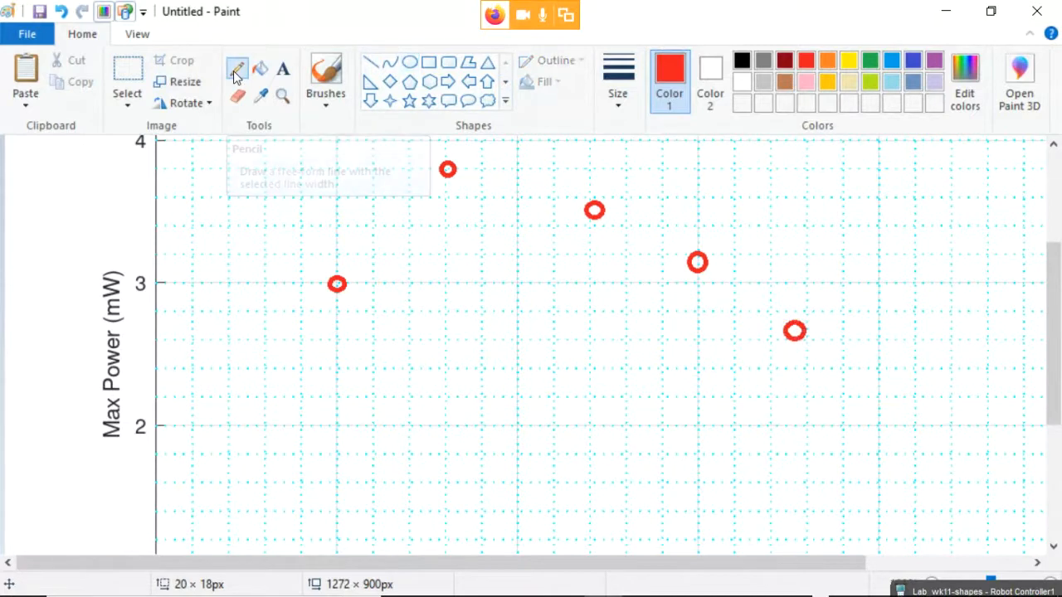
{"action": "mouse_move", "coordinate": [222, 426]}
{"action": "left_mouse_down"}
{"action": "mouse_move", "coordinate": [393, 209]}
{"action": "mouse_move", "coordinate": [455, 162]}
{"action": "mouse_move", "coordinate": [611, 218]}
{"action": "mouse_move", "coordinate": [779, 325]}
{"action": "mouse_move", "coordinate": [935, 456]}
{"action": "left_mouse_up"}
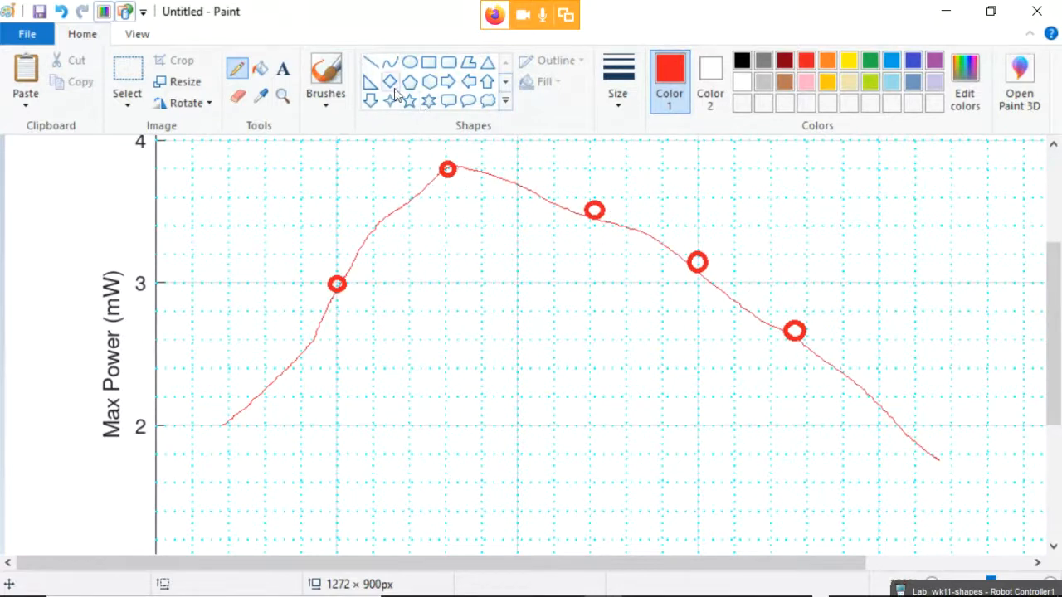
{"action": "left_click", "coordinate": [485, 82]}
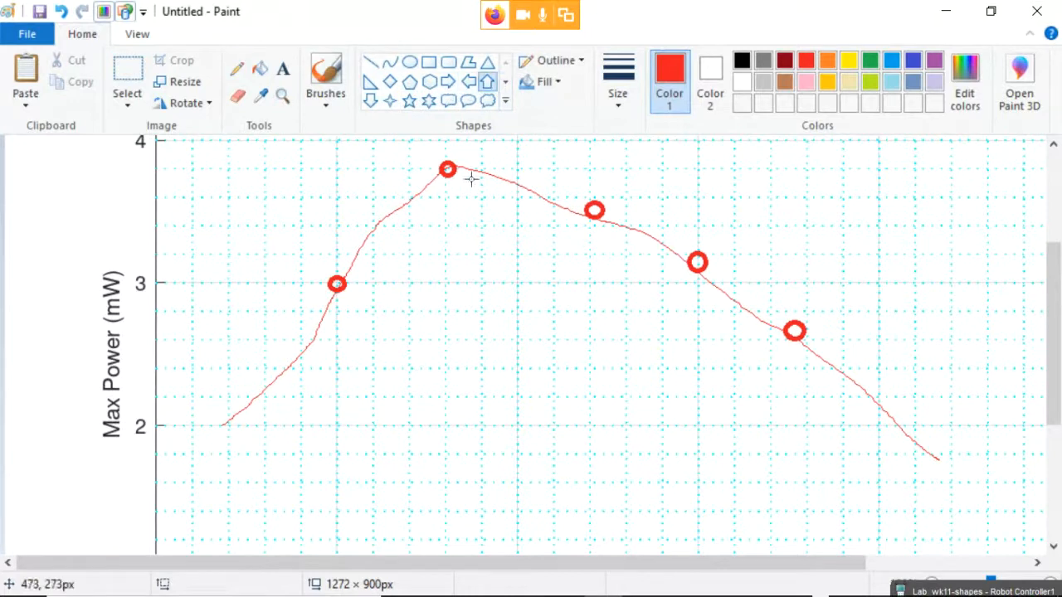
Draw a red up arrow at the 3.8 mW peak and label it 'maximum power'.
{"action": "left_click_drag", "start_coordinate": [403, 181], "coordinate": [488, 420]}
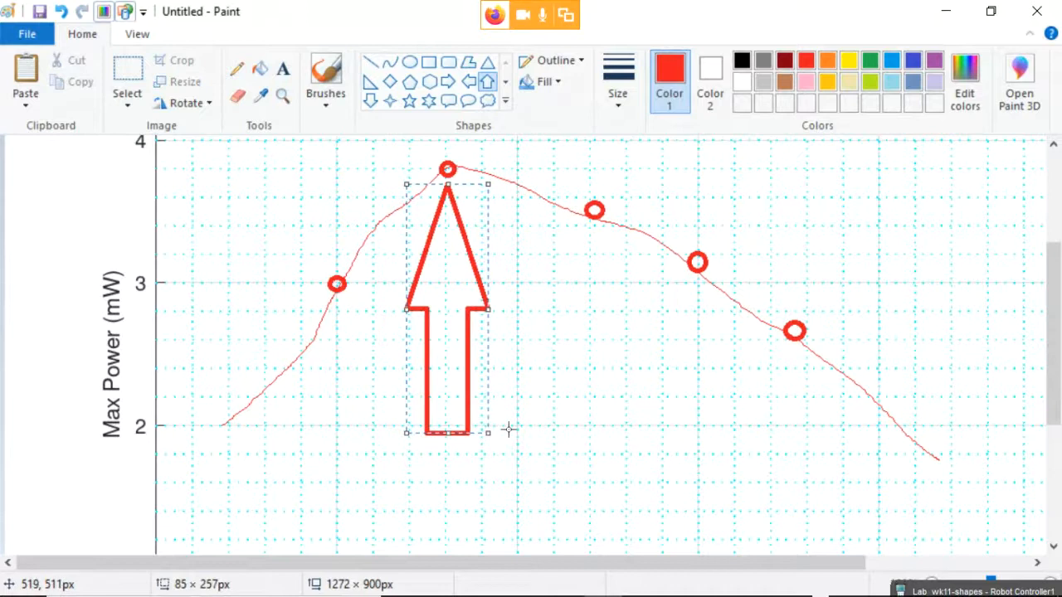
{"action": "left_click", "coordinate": [283, 70]}
{"action": "left_click_drag", "start_coordinate": [500, 356], "coordinate": [676, 421]}
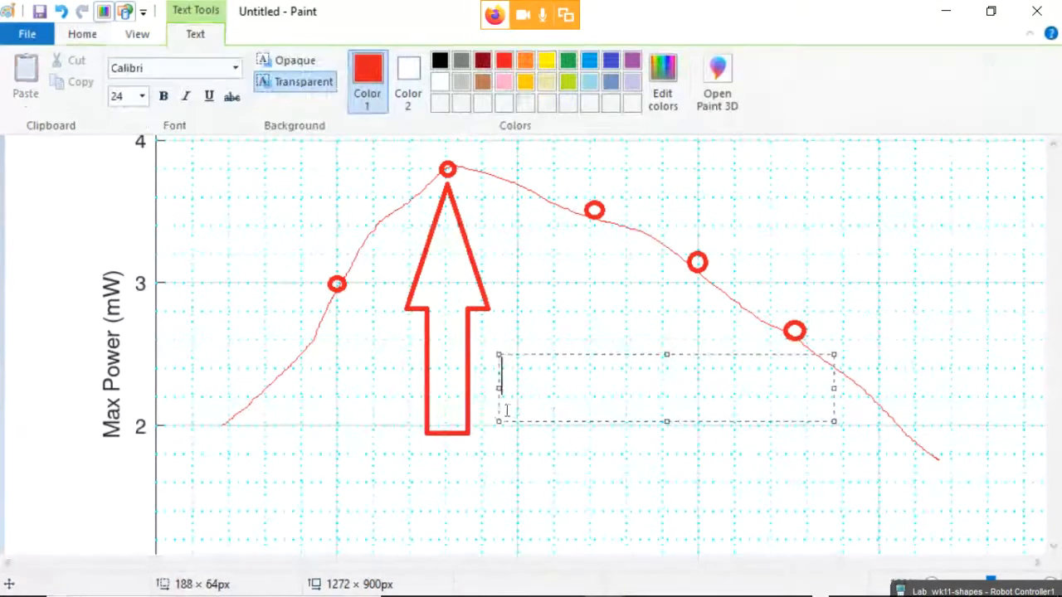
{"action": "type", "text": "maxim"}
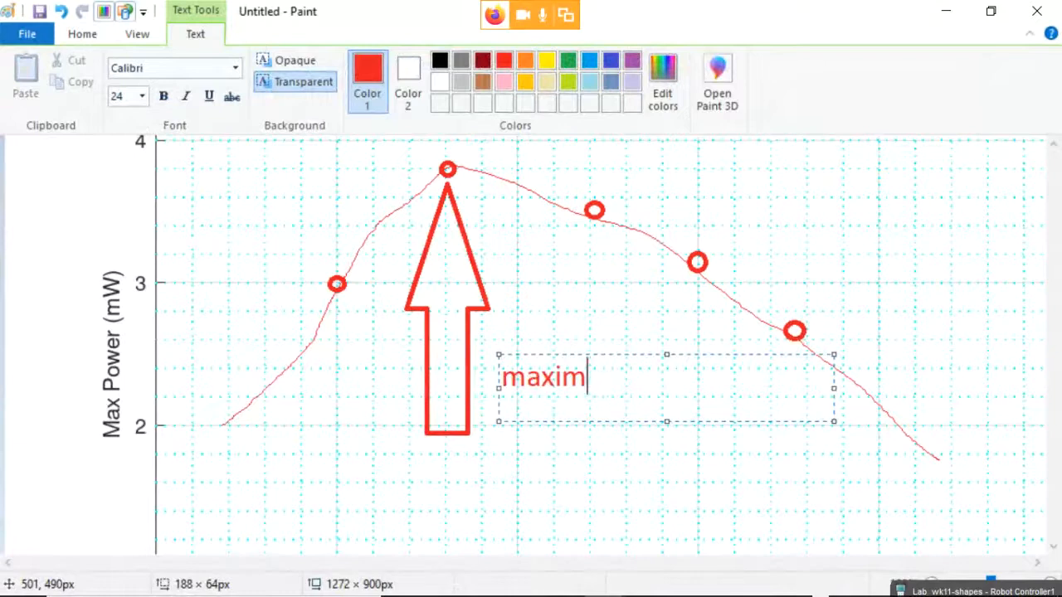
{"action": "type", "text": "um o"}
{"action": "key", "text": "BackSpace"}
{"action": "type", "text": "p"}
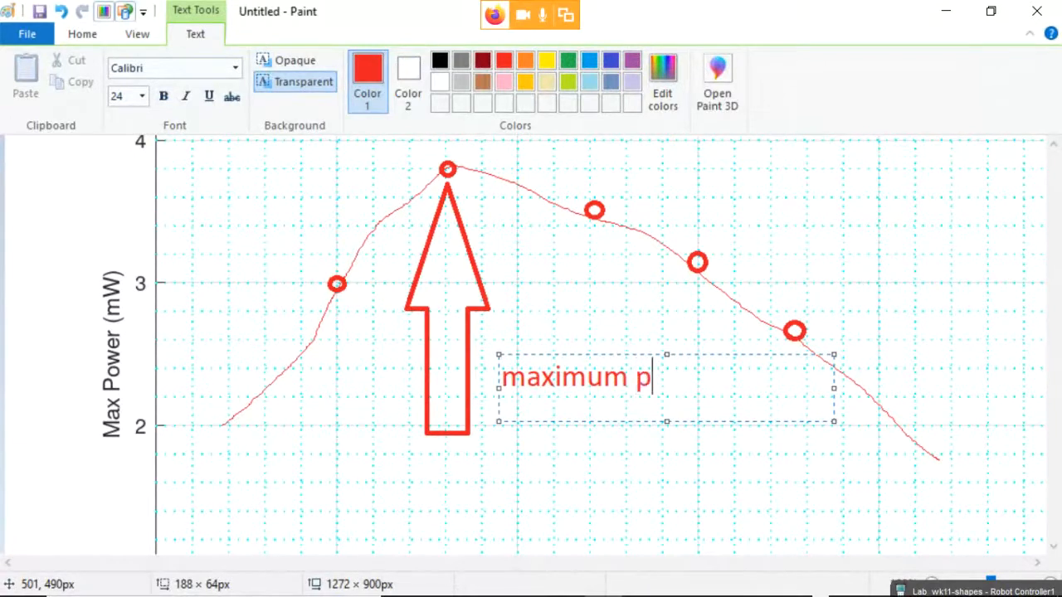
{"action": "type", "text": "ower"}
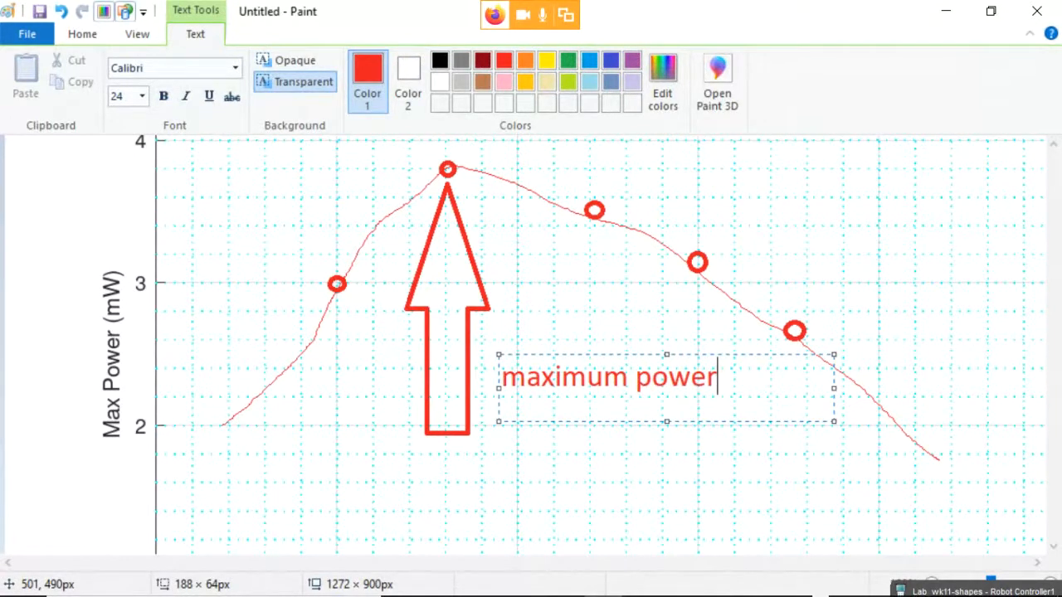
{"action": "left_click", "coordinate": [500, 196]}
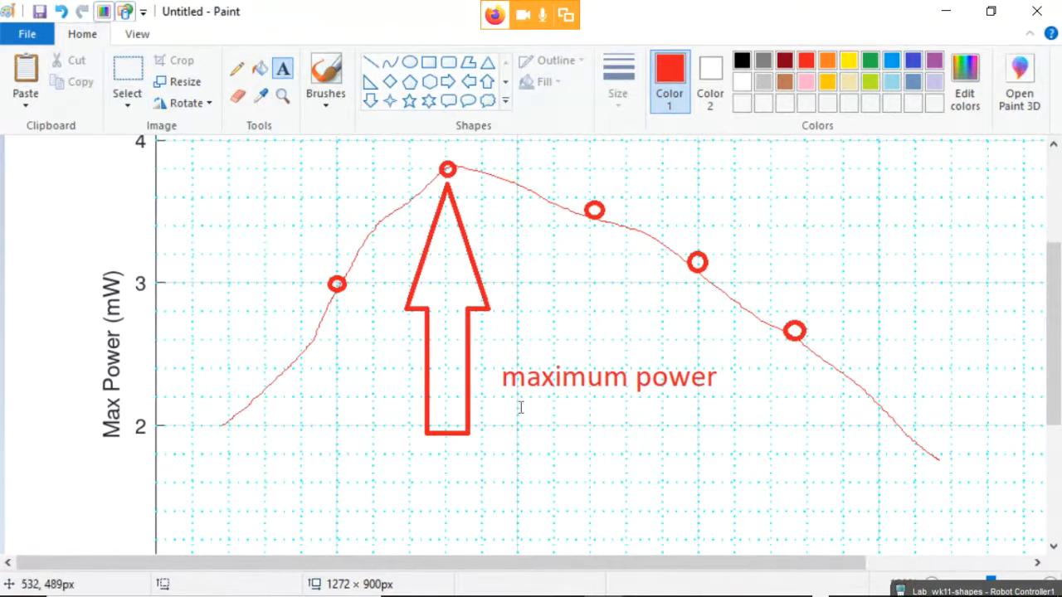
Select and remove the annotated graph from Paint, then return to Word's blank line under Part 3.
{"action": "scroll", "coordinate": [521, 408], "scroll_direction": "down", "scroll_amount": 2}
{"action": "scroll", "coordinate": [521, 407], "scroll_direction": "up", "scroll_amount": 1}
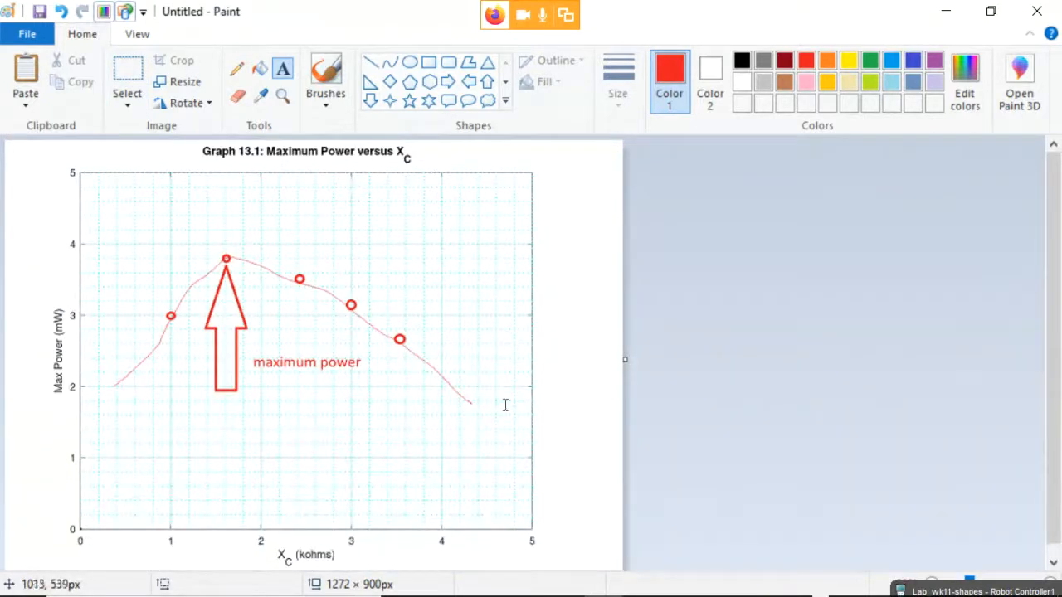
{"action": "key", "text": "ctrl+a"}
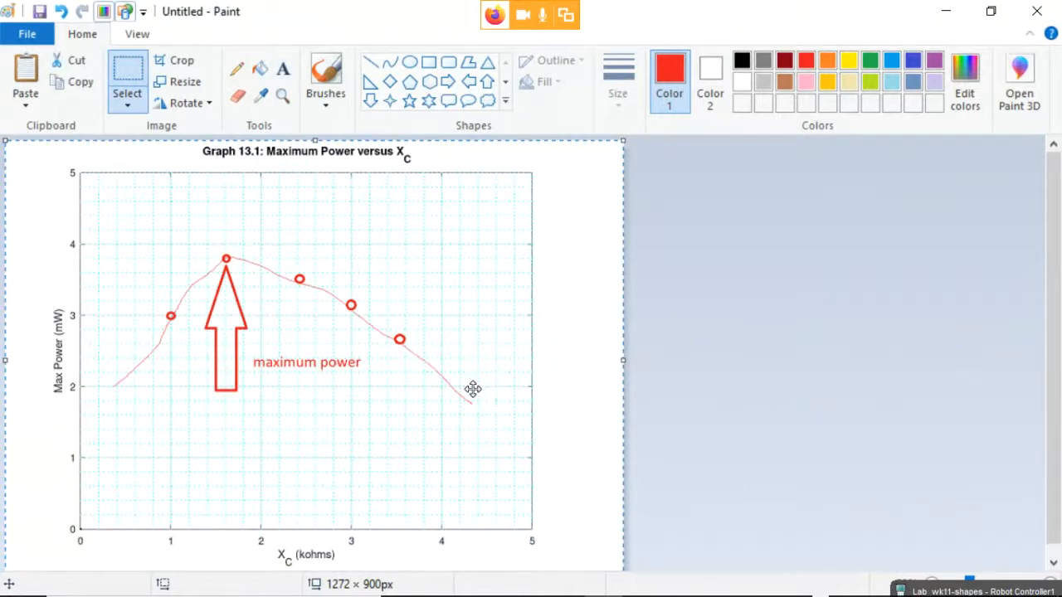
{"action": "key", "text": "Delete"}
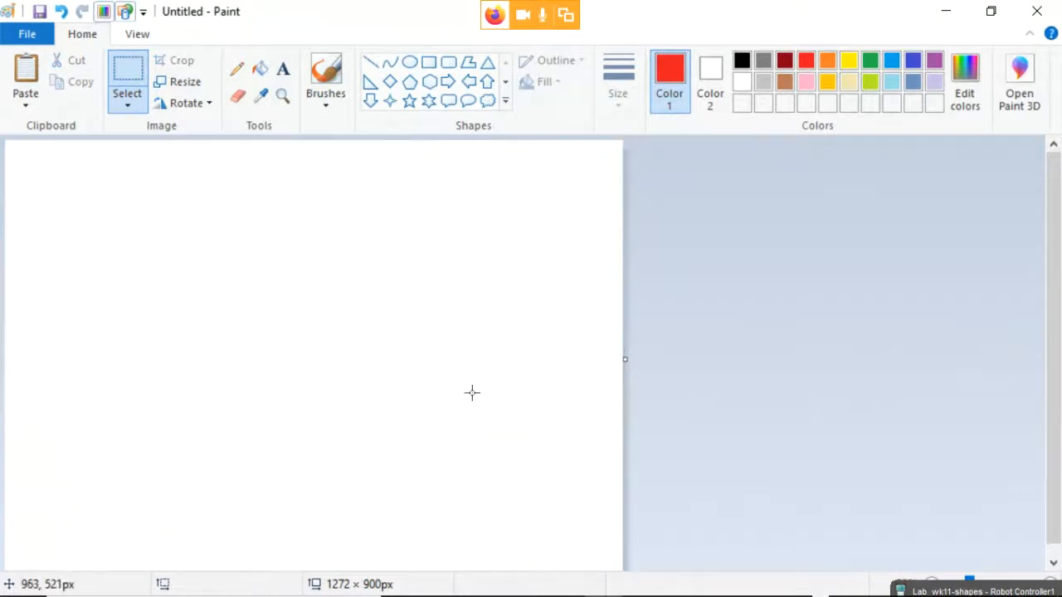
{"action": "key", "text": "alt+Tab"}
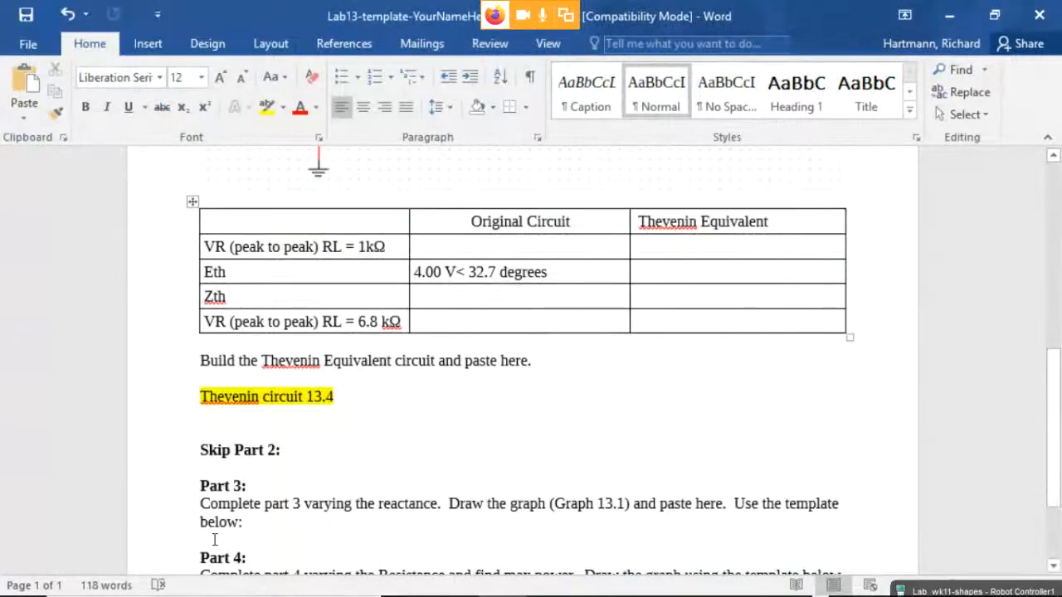
{"action": "left_click", "coordinate": [214, 539]}
Paste the annotated graph below the Part 3 instructions, check it, and minimize the report.
{"action": "key", "text": "ctrl+v"}
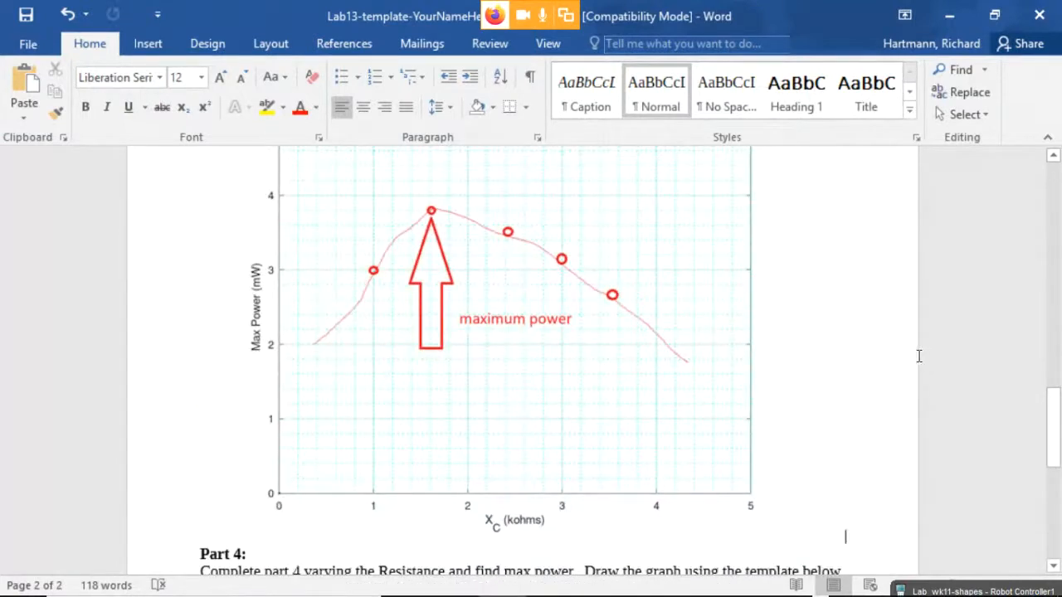
{"action": "left_click", "coordinate": [802, 327]}
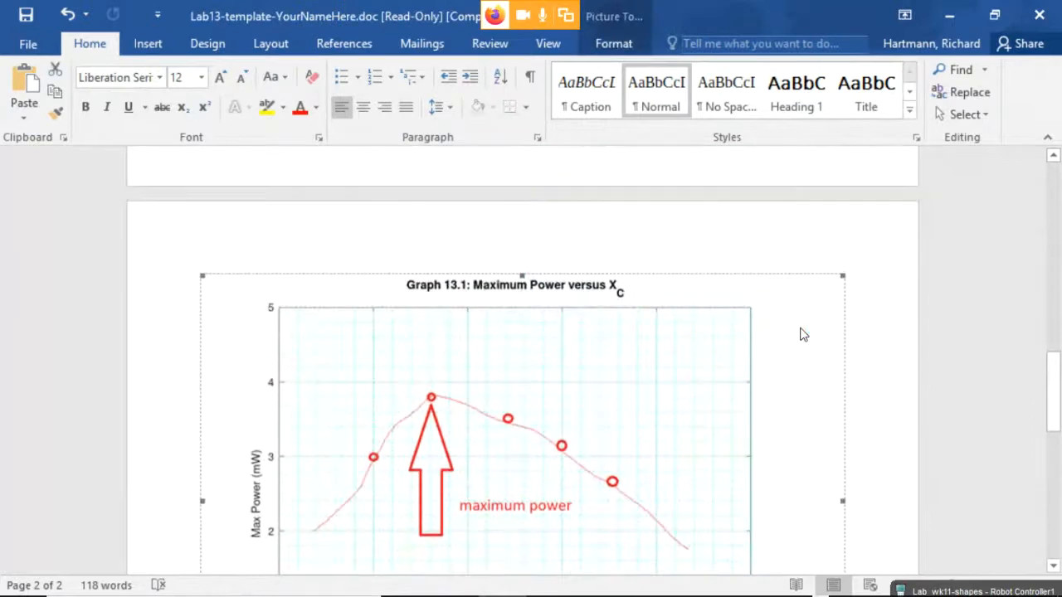
{"action": "scroll", "coordinate": [799, 336], "scroll_direction": "down", "scroll_amount": 3}
{"action": "scroll", "coordinate": [795, 341], "scroll_direction": "down", "scroll_amount": 10}
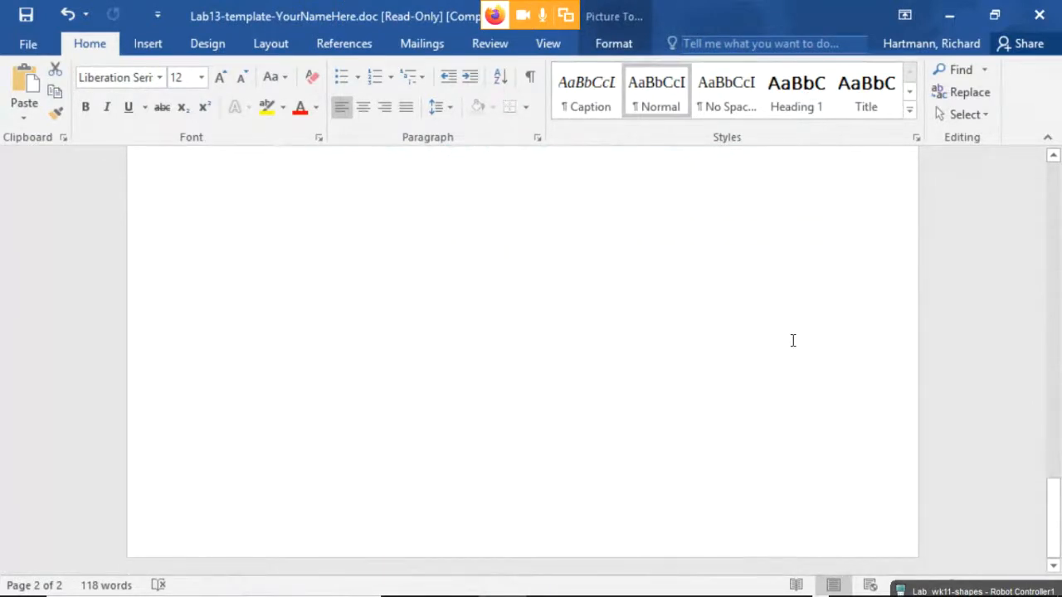
{"action": "scroll", "coordinate": [793, 340], "scroll_direction": "up", "scroll_amount": 8}
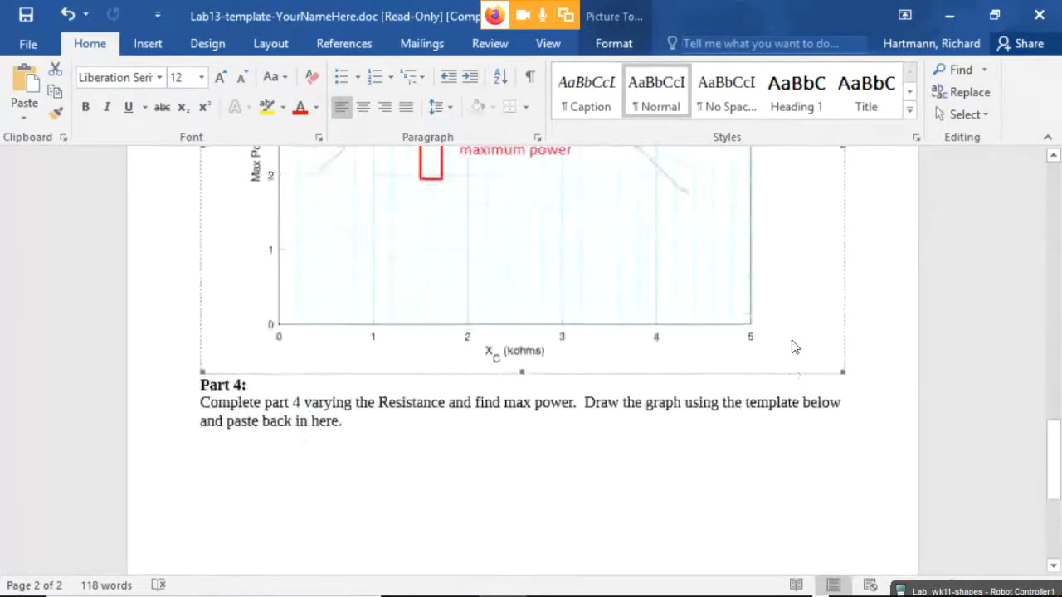
{"action": "left_click", "coordinate": [896, 346]}
{"action": "scroll", "coordinate": [892, 352], "scroll_direction": "down", "scroll_amount": 8}
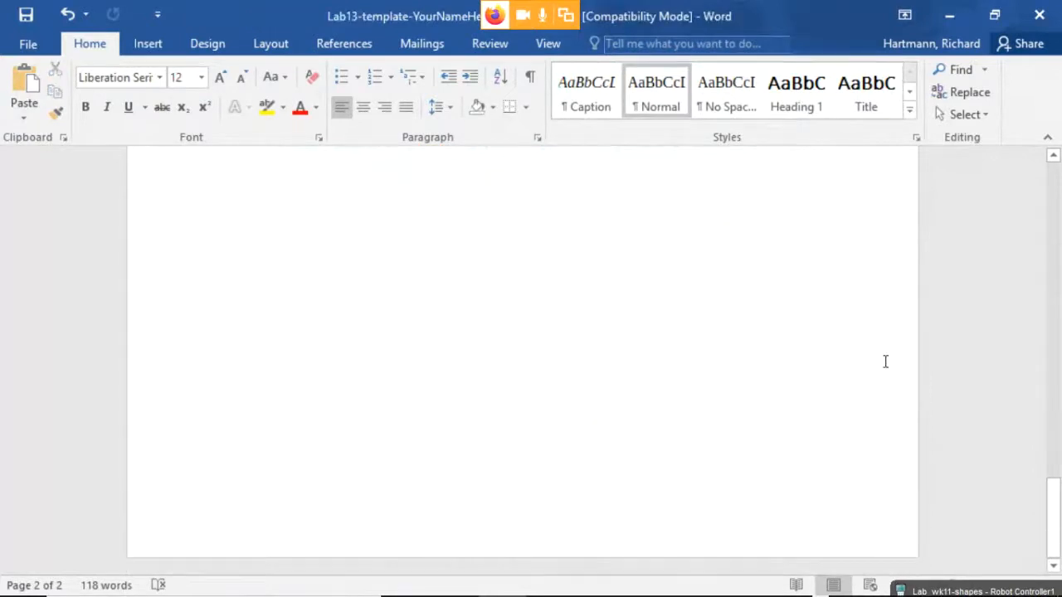
{"action": "scroll", "coordinate": [888, 363], "scroll_direction": "up", "scroll_amount": 15}
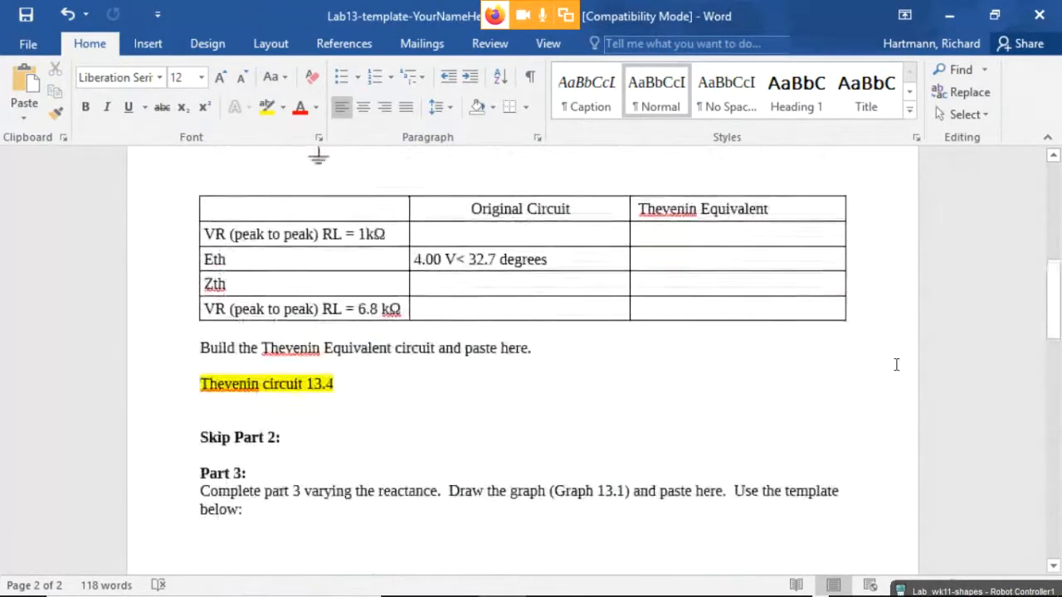
{"action": "scroll", "coordinate": [896, 365], "scroll_direction": "down", "scroll_amount": 12}
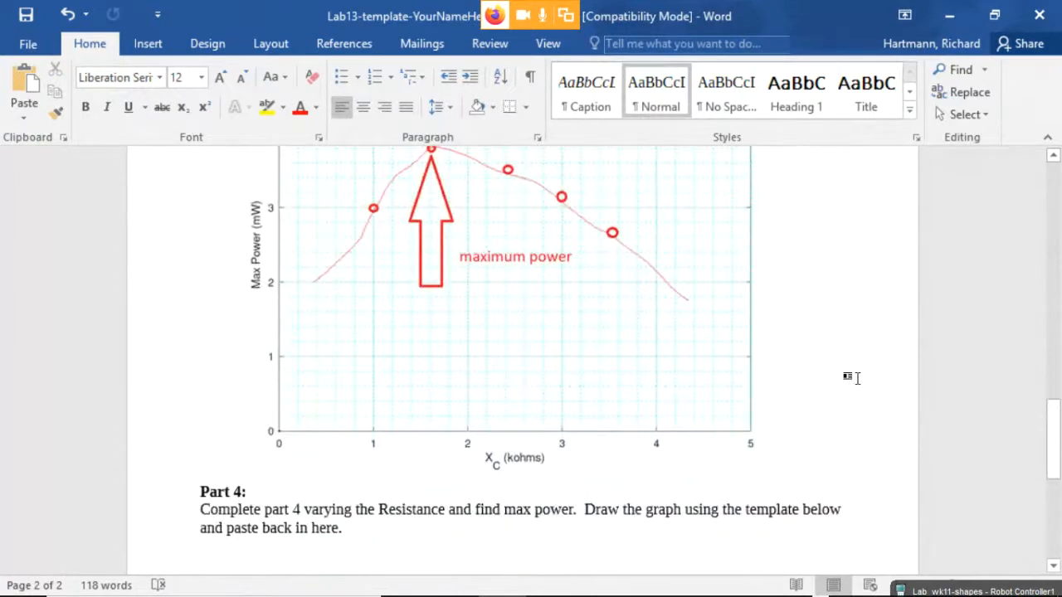
{"action": "scroll", "coordinate": [851, 375], "scroll_direction": "down", "scroll_amount": 4}
{"action": "scroll", "coordinate": [858, 381], "scroll_direction": "down", "scroll_amount": 3}
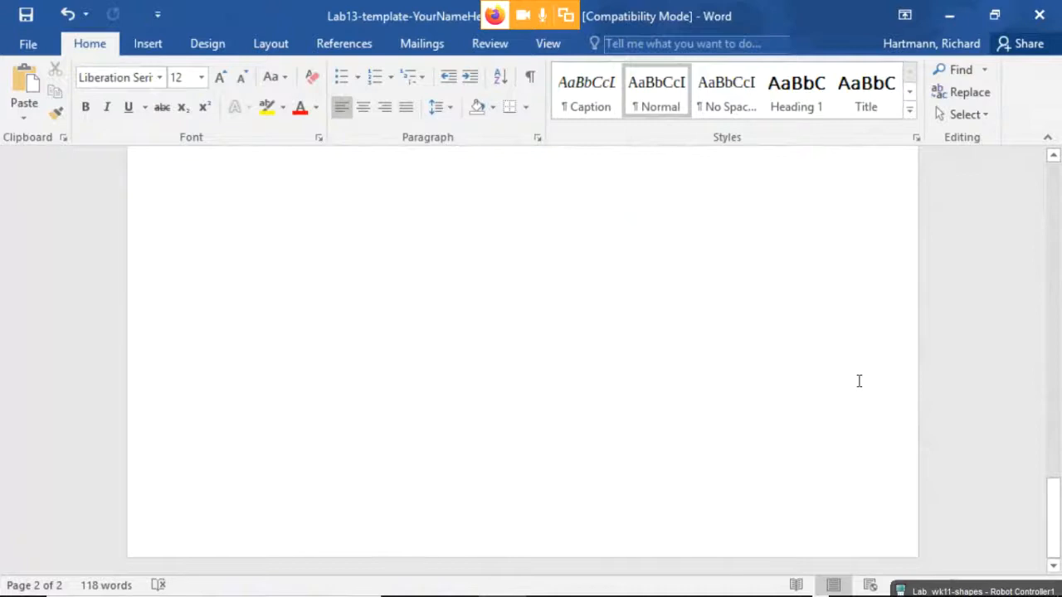
{"action": "scroll", "coordinate": [858, 381], "scroll_direction": "up", "scroll_amount": 8}
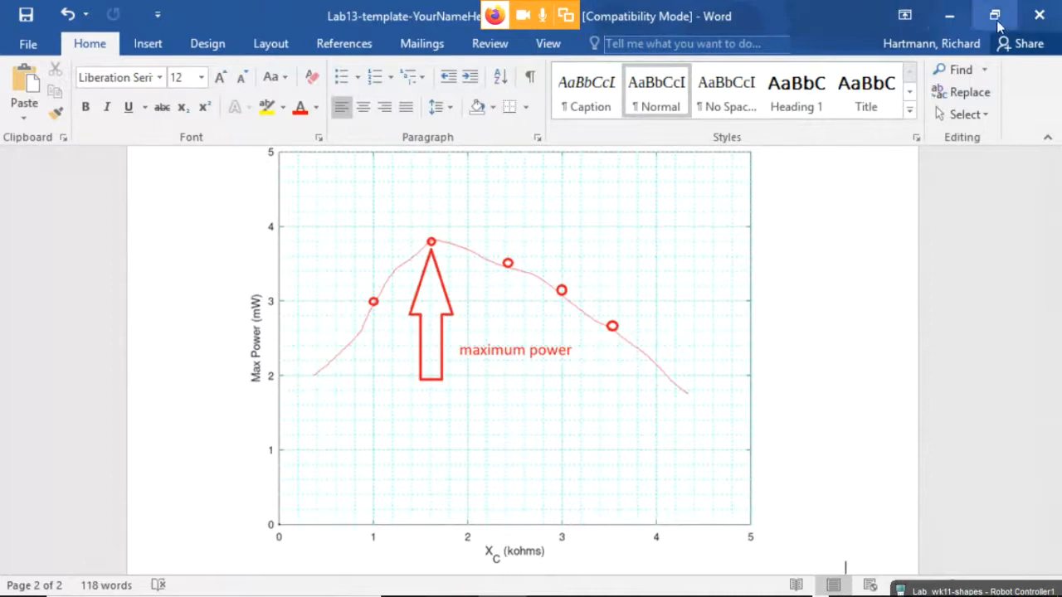
{"action": "left_click", "coordinate": [949, 21]}
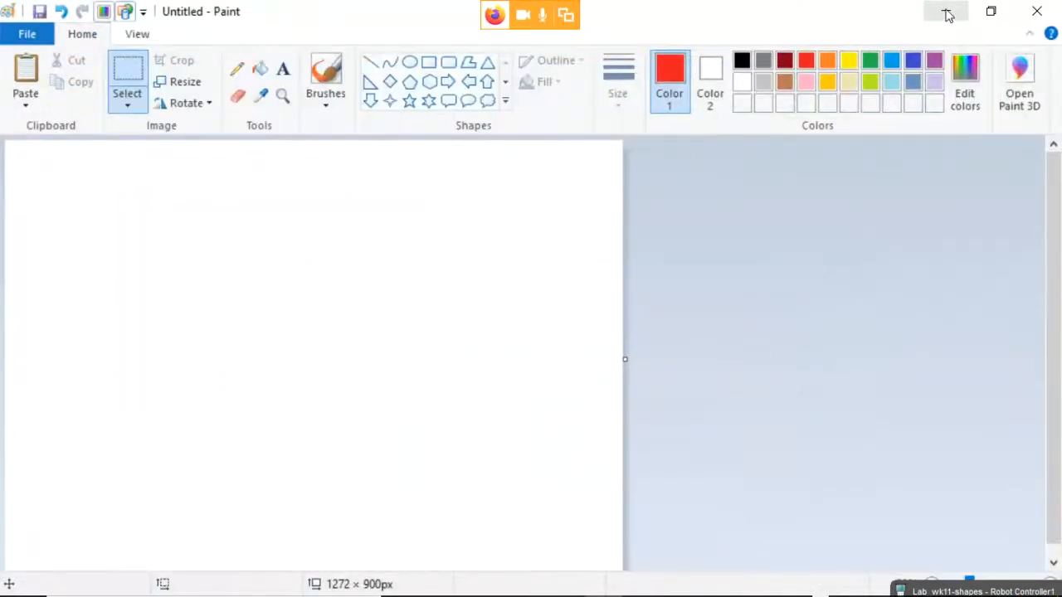
Open the Lab13 template attachment from the Blackboard Lab 13 item in Word.
{"action": "left_click", "coordinate": [946, 12]}
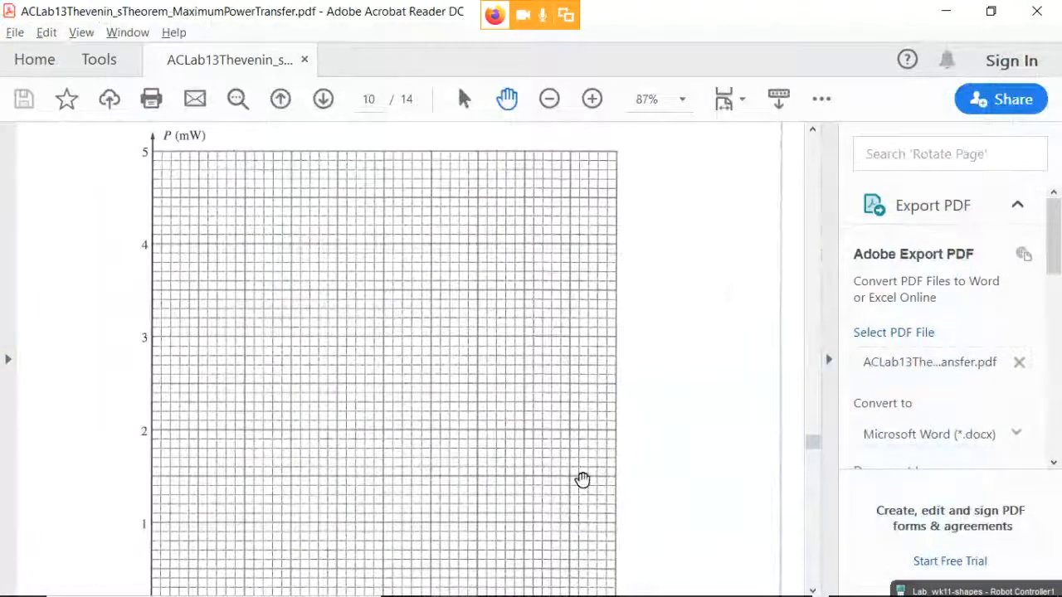
{"action": "key", "text": "alt+Tab"}
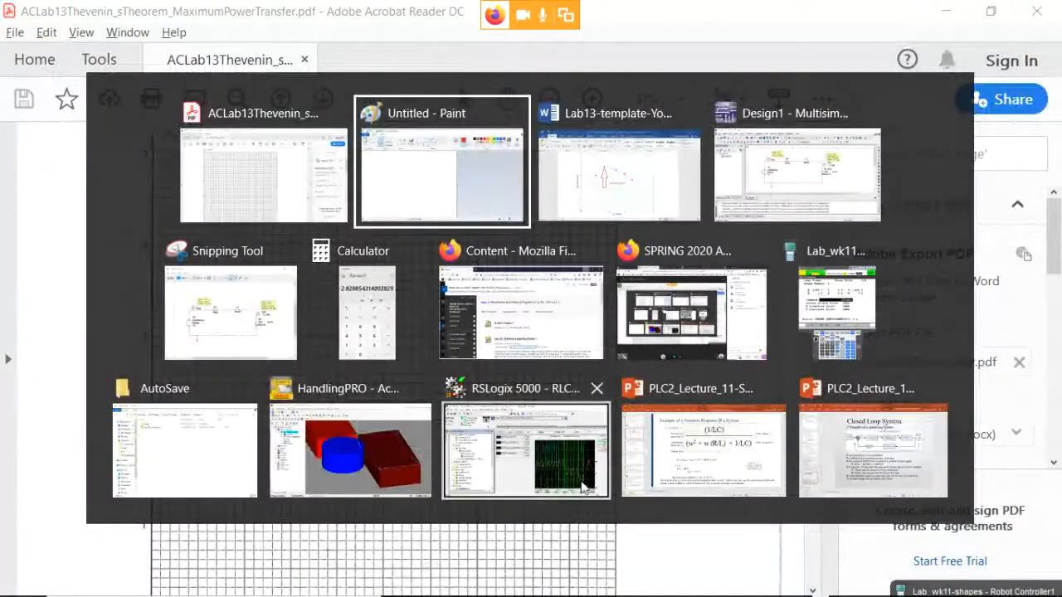
{"action": "left_click", "coordinate": [539, 330]}
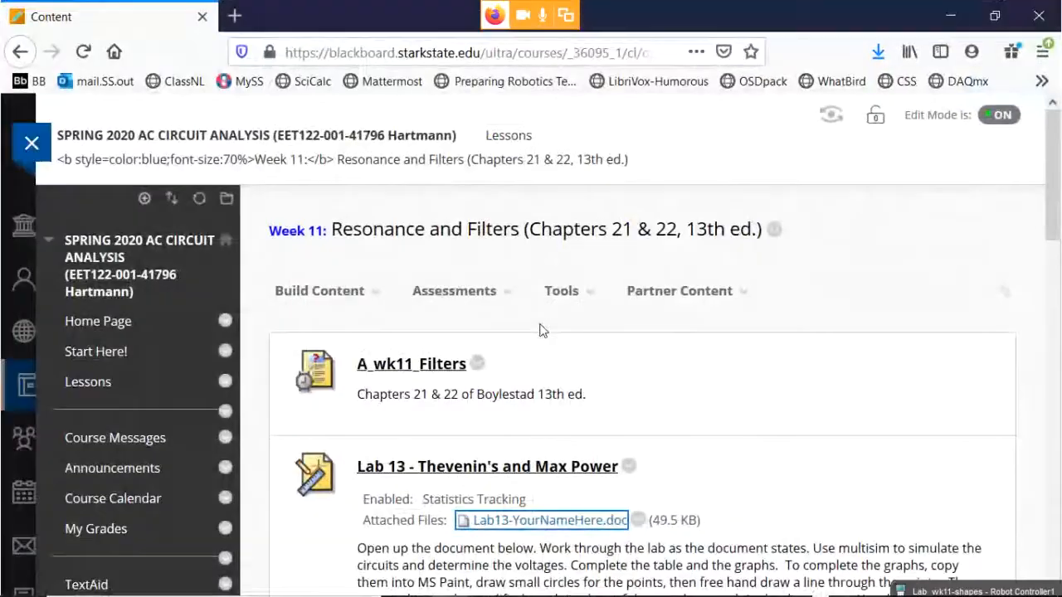
{"action": "scroll", "coordinate": [539, 331], "scroll_direction": "down", "scroll_amount": 5}
{"action": "left_click", "coordinate": [564, 110]}
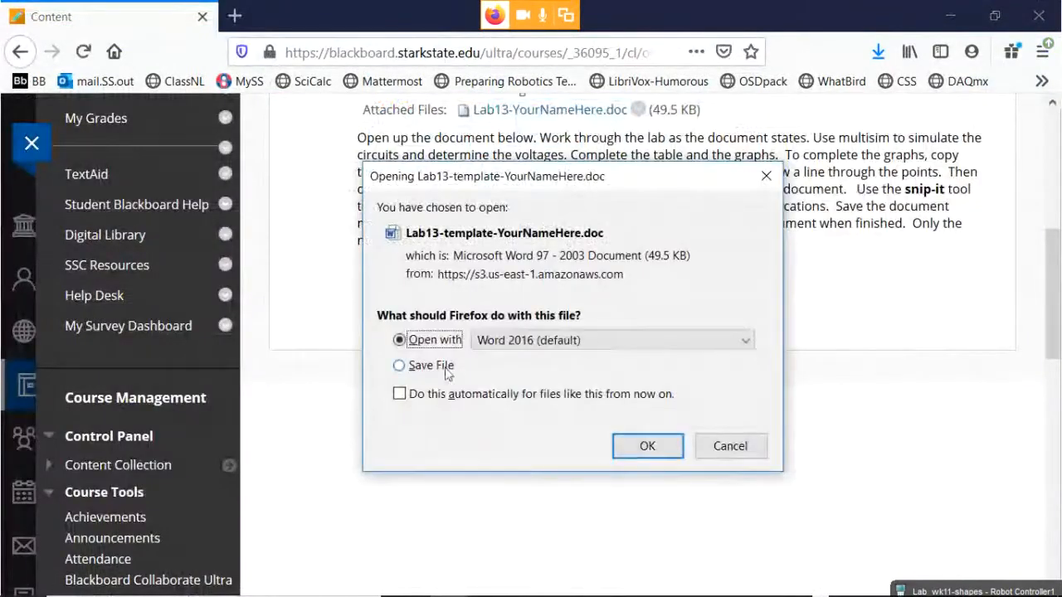
{"action": "left_click", "coordinate": [646, 448]}
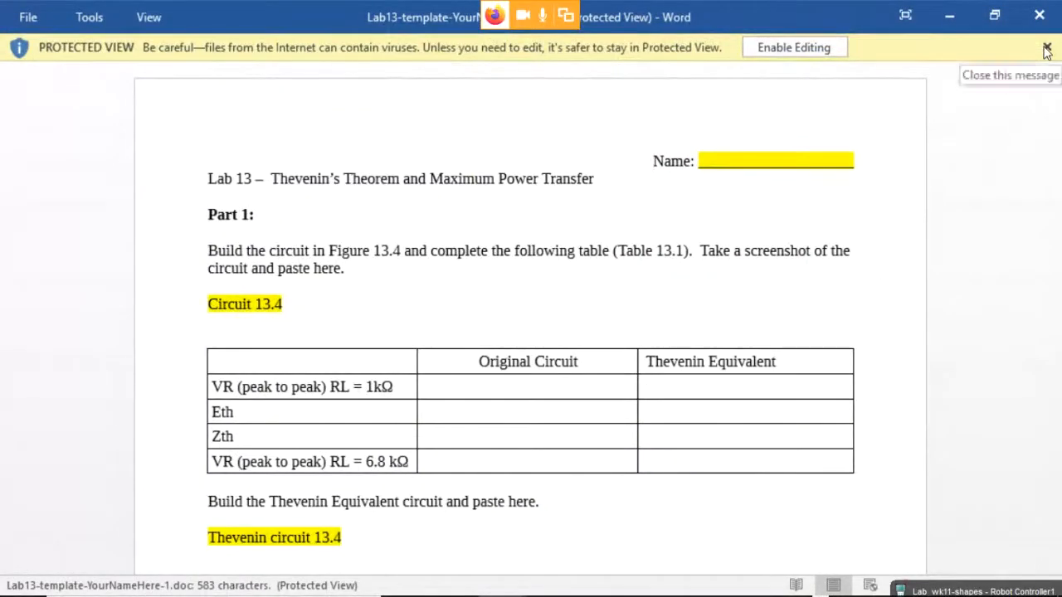
Enable editing on the Lab13 template and review its empty Table 13.1 and graph template.
{"action": "left_click", "coordinate": [800, 49]}
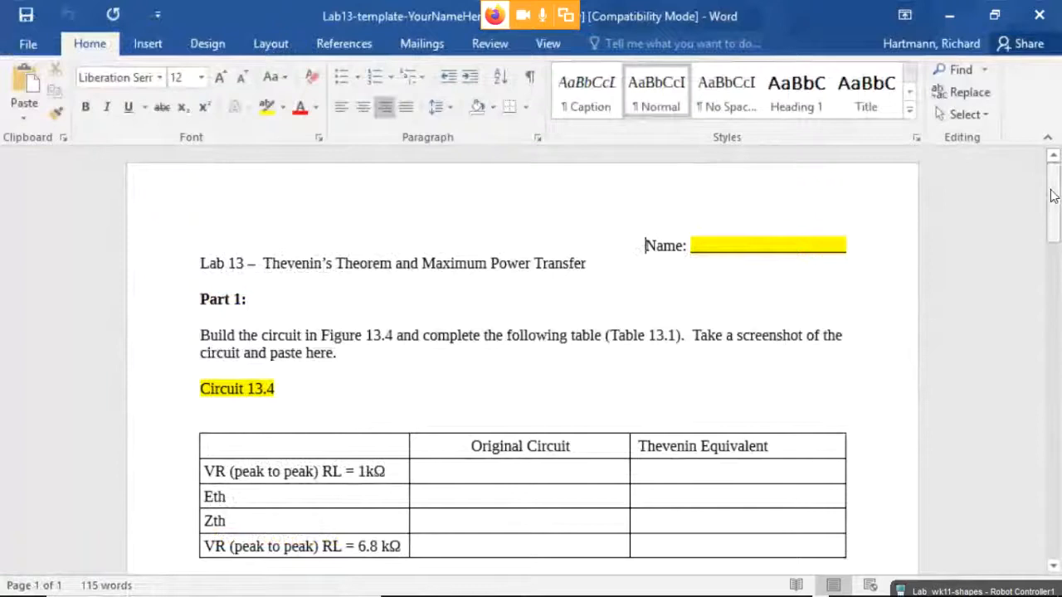
{"action": "left_click_drag", "start_coordinate": [1052, 195], "coordinate": [1027, 464]}
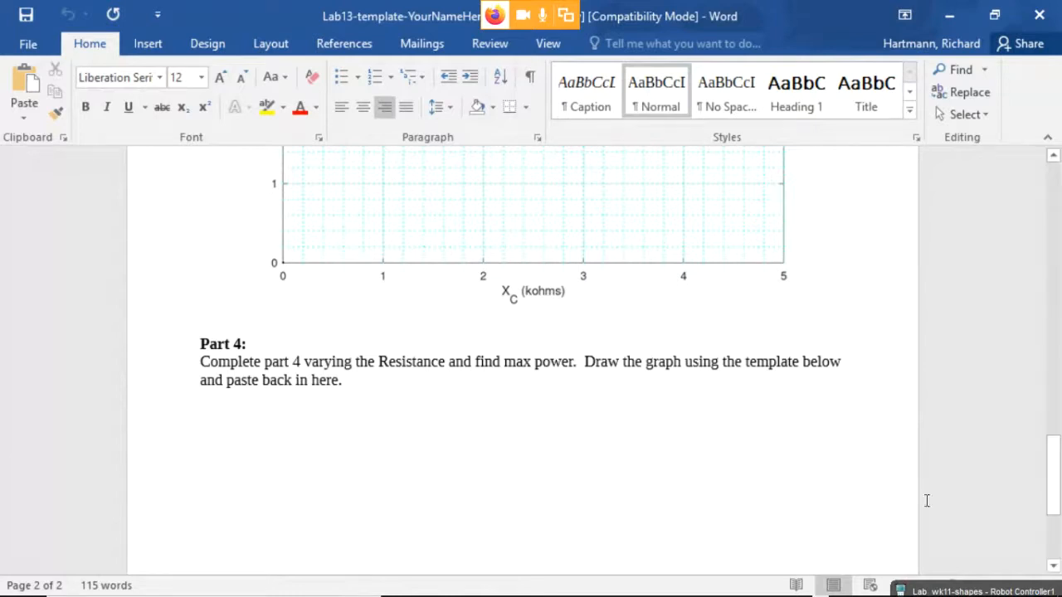
{"action": "scroll", "coordinate": [676, 401], "scroll_direction": "up", "scroll_amount": 15}
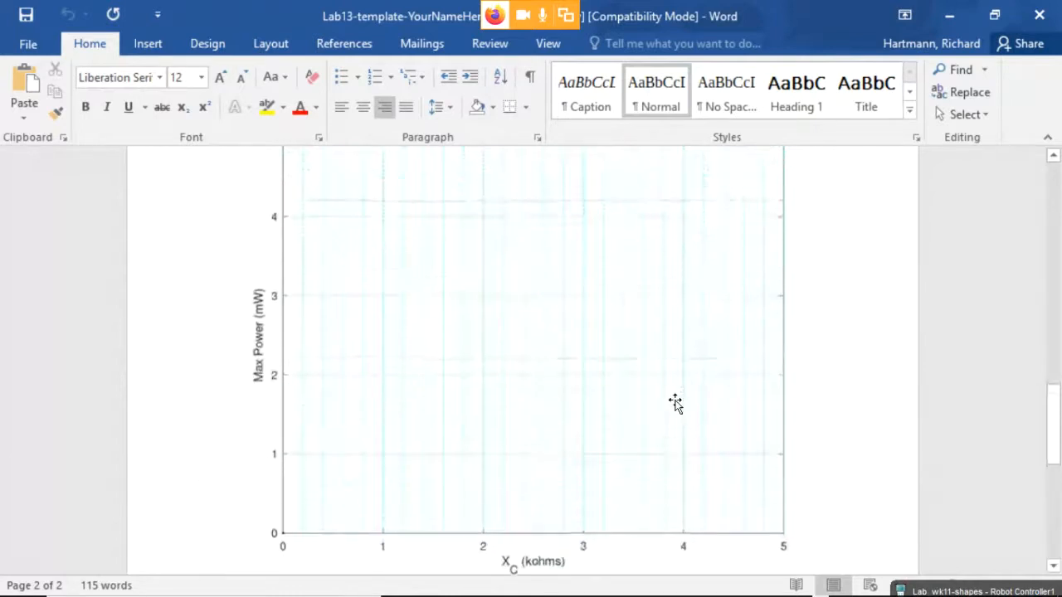
{"action": "scroll", "coordinate": [676, 401], "scroll_direction": "up", "scroll_amount": 8}
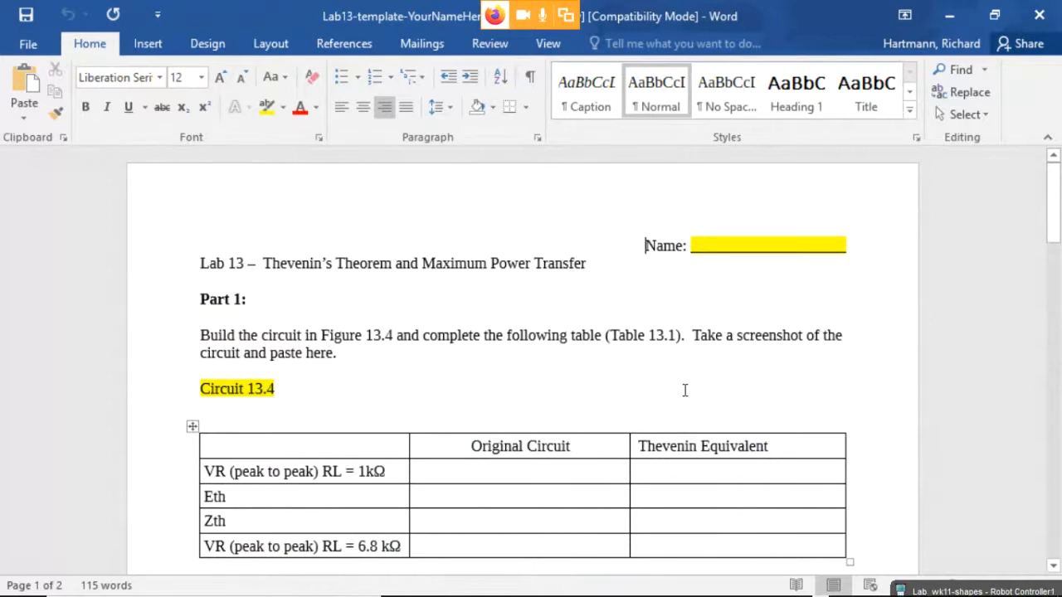
{"action": "scroll", "coordinate": [685, 385], "scroll_direction": "down", "scroll_amount": 6}
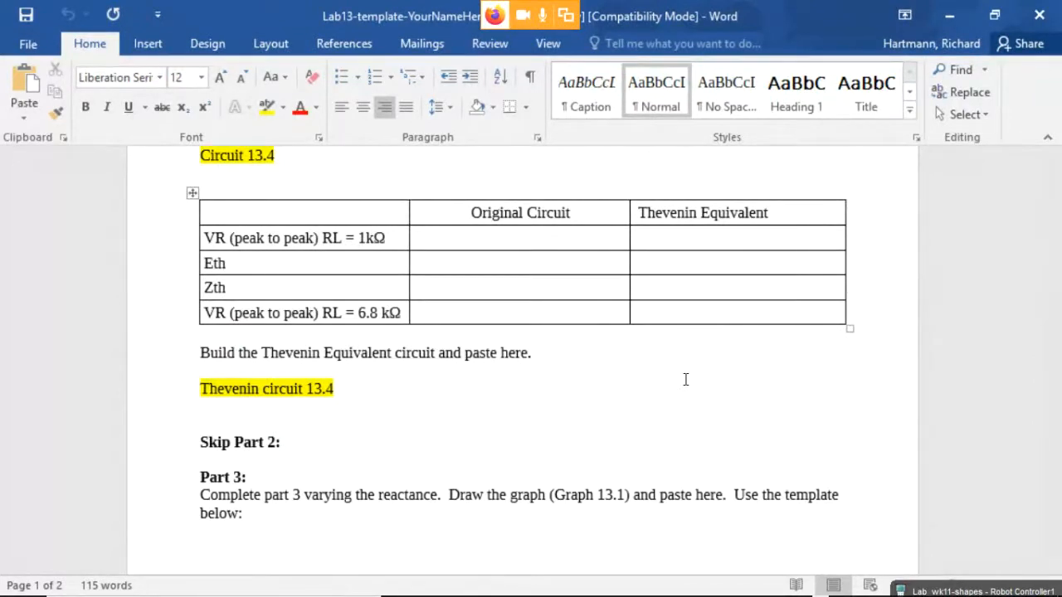
{"action": "scroll", "coordinate": [486, 323], "scroll_direction": "up", "scroll_amount": 5}
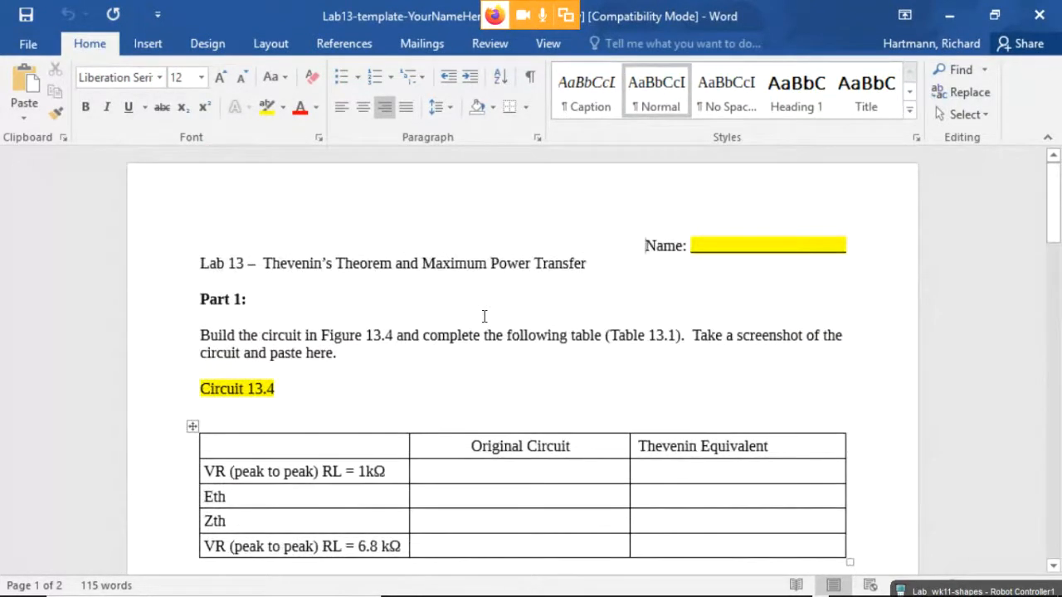
{"action": "scroll", "coordinate": [484, 316], "scroll_direction": "down", "scroll_amount": 2}
{"action": "scroll", "coordinate": [485, 316], "scroll_direction": "down", "scroll_amount": 1}
{"action": "left_click_drag", "start_coordinate": [326, 332], "coordinate": [819, 406]}
Select the Circuit 13.4 and Thevenin circuit 13.4 placeholder lines.
{"action": "left_click", "coordinate": [290, 230]}
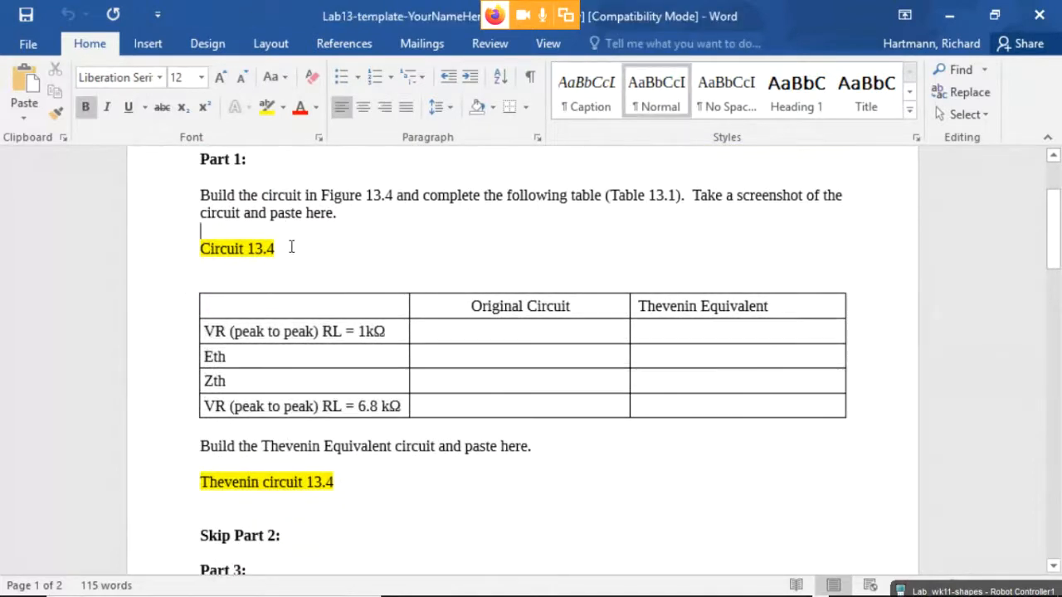
{"action": "triple_click", "coordinate": [266, 249]}
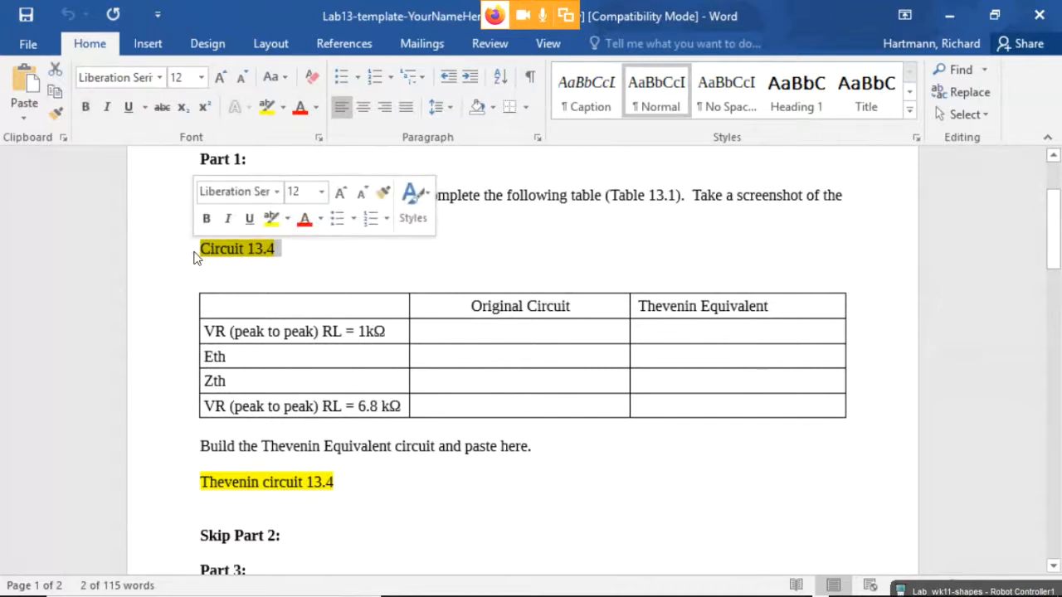
{"action": "left_click", "coordinate": [341, 508]}
{"action": "triple_click", "coordinate": [290, 479]}
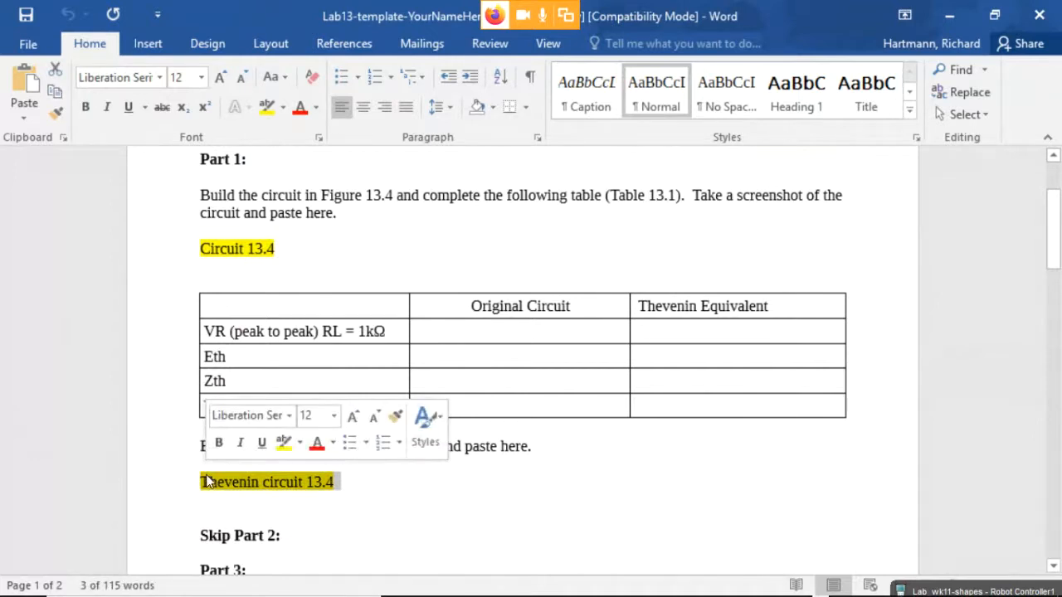
{"action": "left_click", "coordinate": [409, 470]}
Delete the blank Graph 13.1 grid image under Part 3.
{"action": "scroll", "coordinate": [410, 469], "scroll_direction": "down", "scroll_amount": 5}
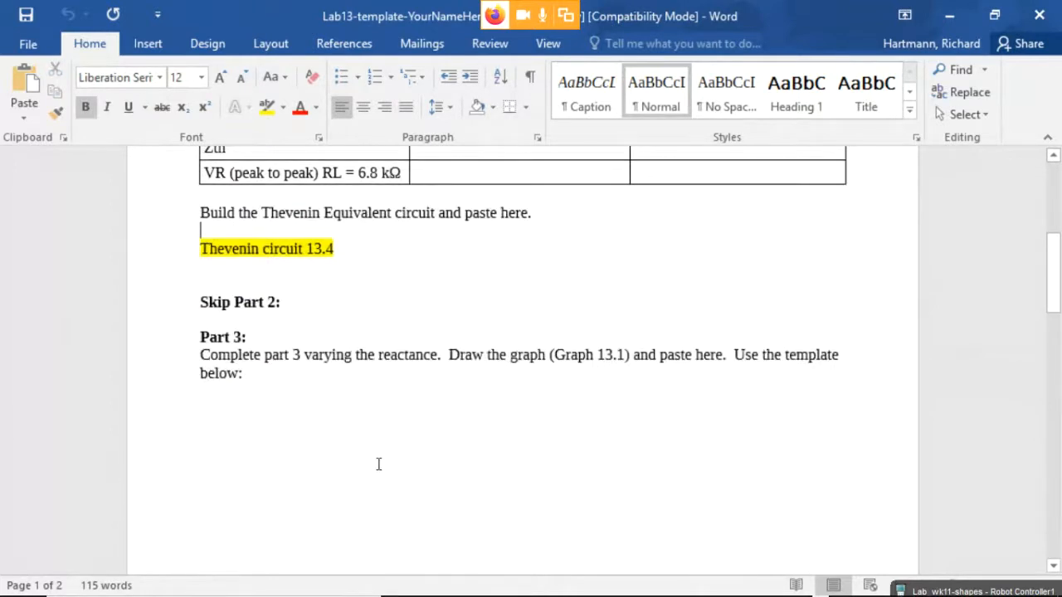
{"action": "scroll", "coordinate": [378, 464], "scroll_direction": "down", "scroll_amount": 3}
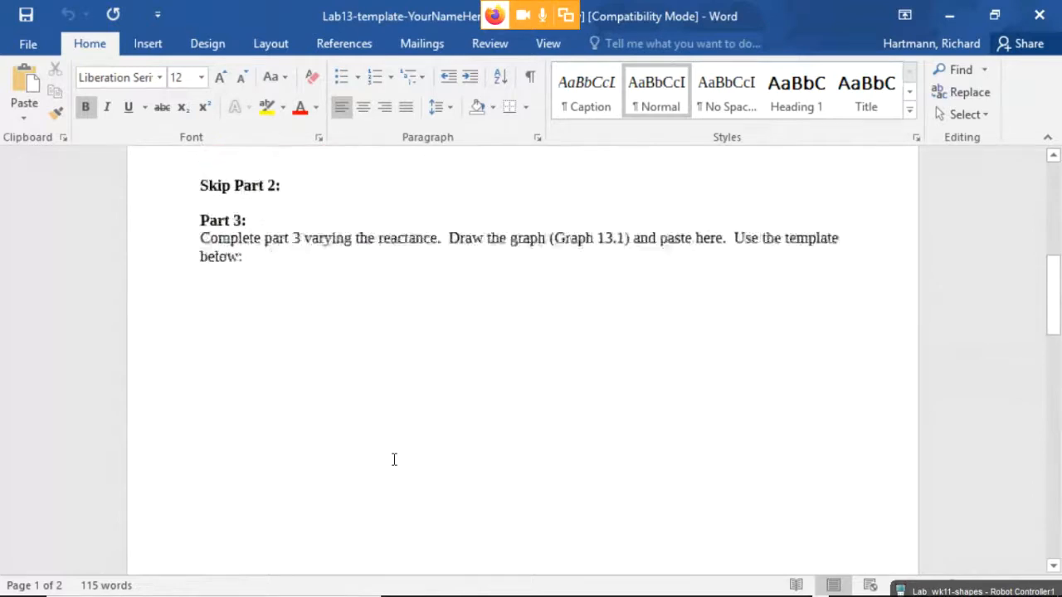
{"action": "scroll", "coordinate": [396, 472], "scroll_direction": "down", "scroll_amount": 10}
{"action": "scroll", "coordinate": [511, 292], "scroll_direction": "up", "scroll_amount": 2}
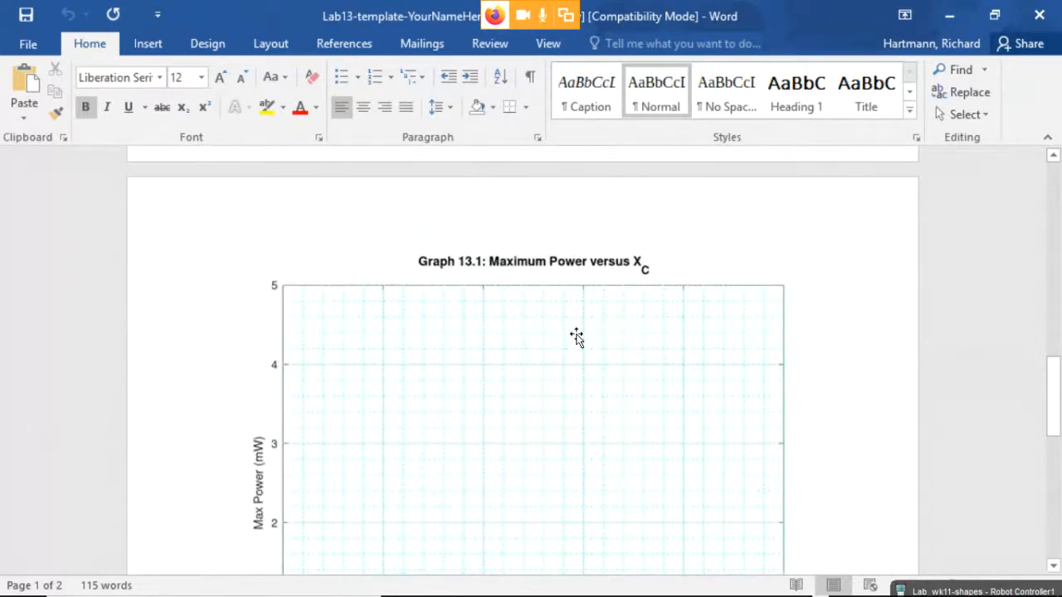
{"action": "scroll", "coordinate": [550, 453], "scroll_direction": "down", "scroll_amount": 9}
{"action": "scroll", "coordinate": [552, 455], "scroll_direction": "up", "scroll_amount": 3}
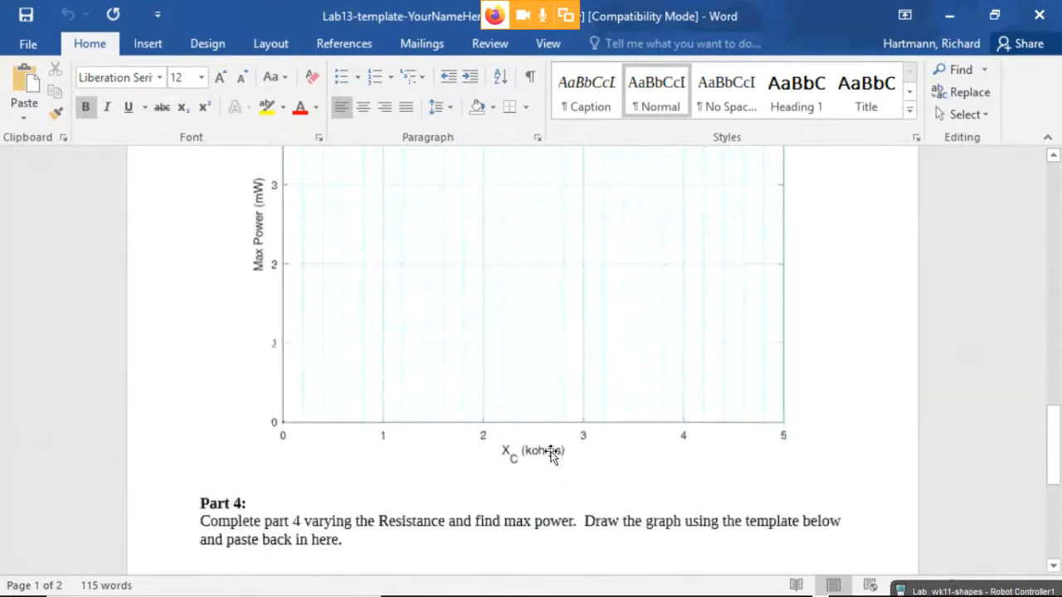
{"action": "scroll", "coordinate": [552, 455], "scroll_direction": "up", "scroll_amount": 1}
{"action": "left_click", "coordinate": [533, 362]}
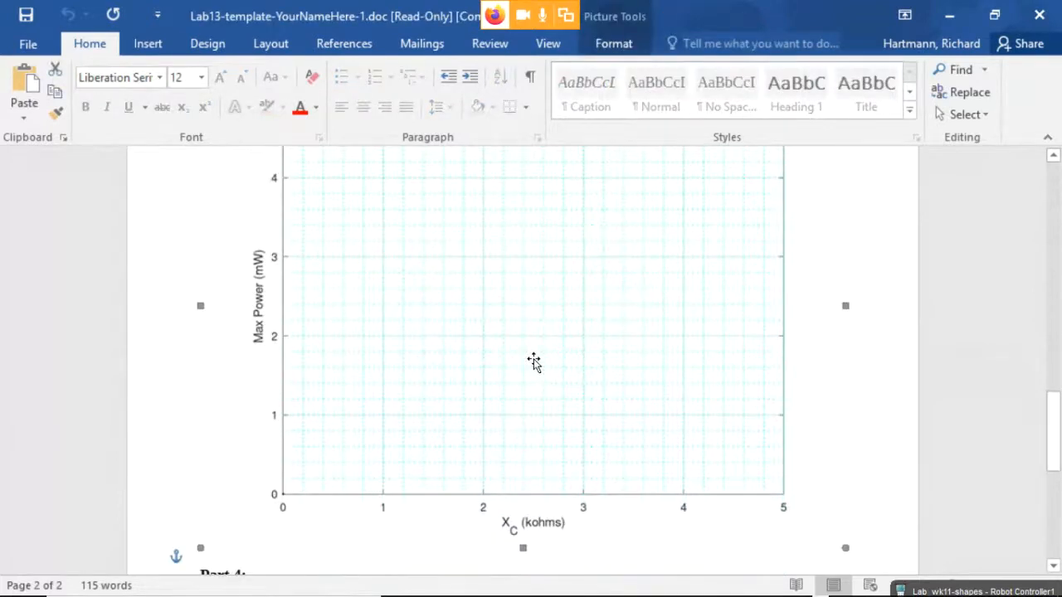
{"action": "key", "text": "Delete"}
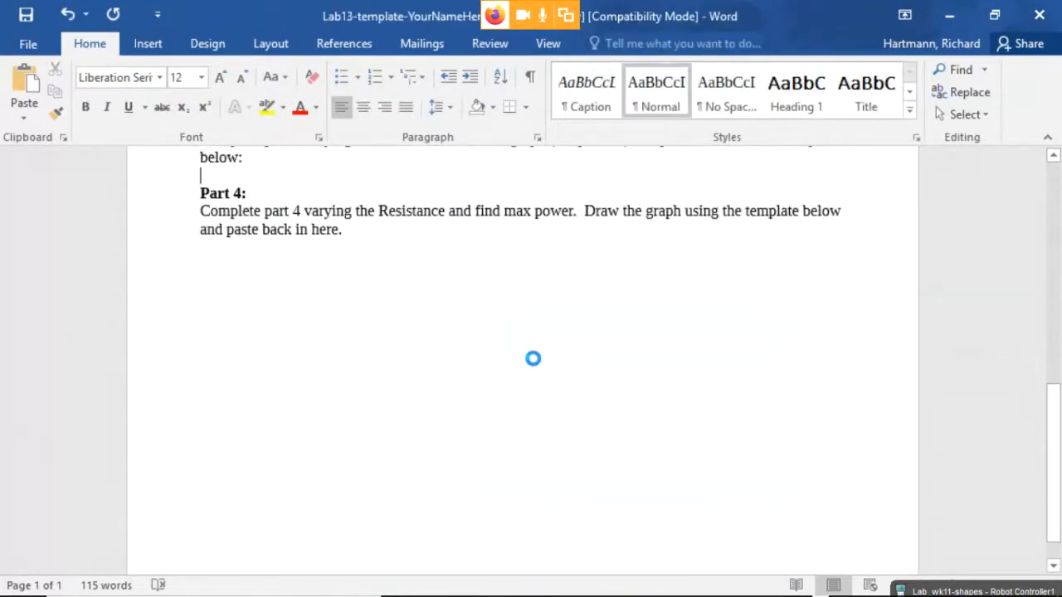
Paste the annotated maximum power graph above Part 4, check its placement, and minimize Word.
{"action": "key", "text": "ctrl+v"}
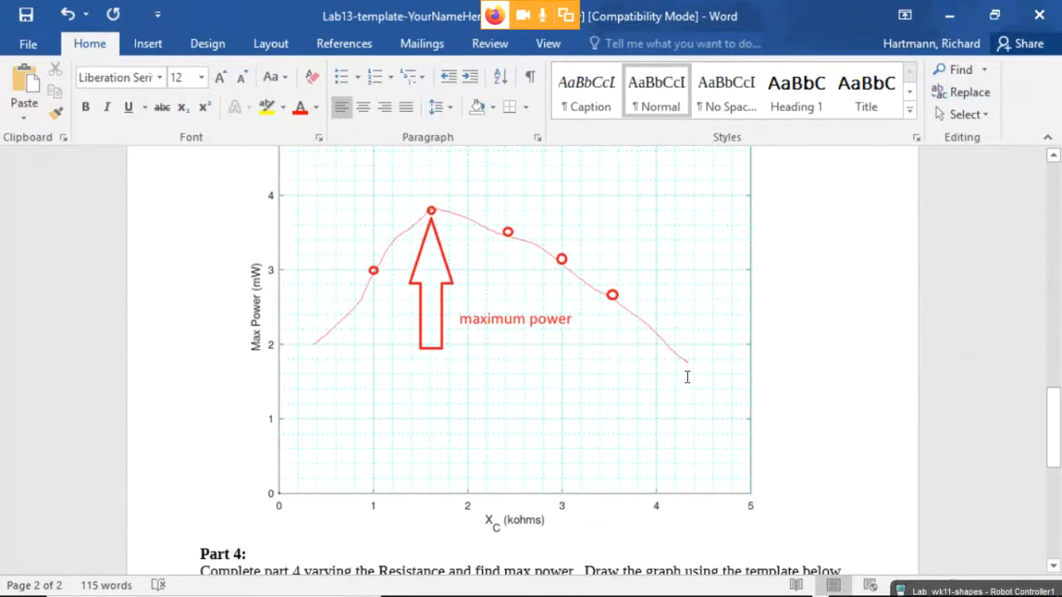
{"action": "left_click", "coordinate": [836, 418]}
{"action": "scroll", "coordinate": [821, 423], "scroll_direction": "down", "scroll_amount": 5}
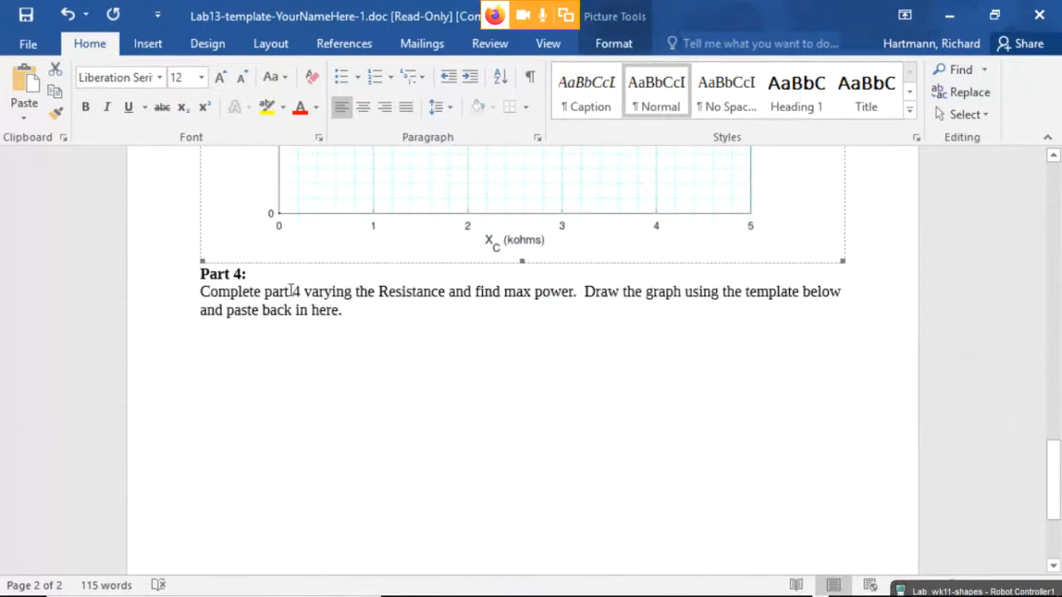
{"action": "left_click_drag", "start_coordinate": [218, 291], "coordinate": [360, 309]}
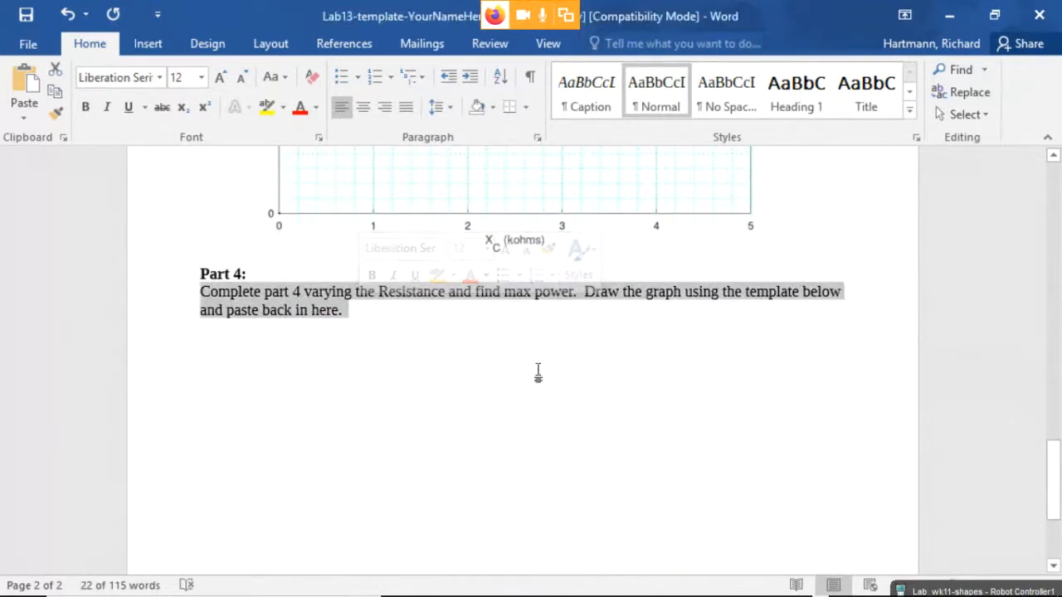
{"action": "left_click", "coordinate": [576, 367]}
{"action": "scroll", "coordinate": [576, 367], "scroll_direction": "up", "scroll_amount": 8}
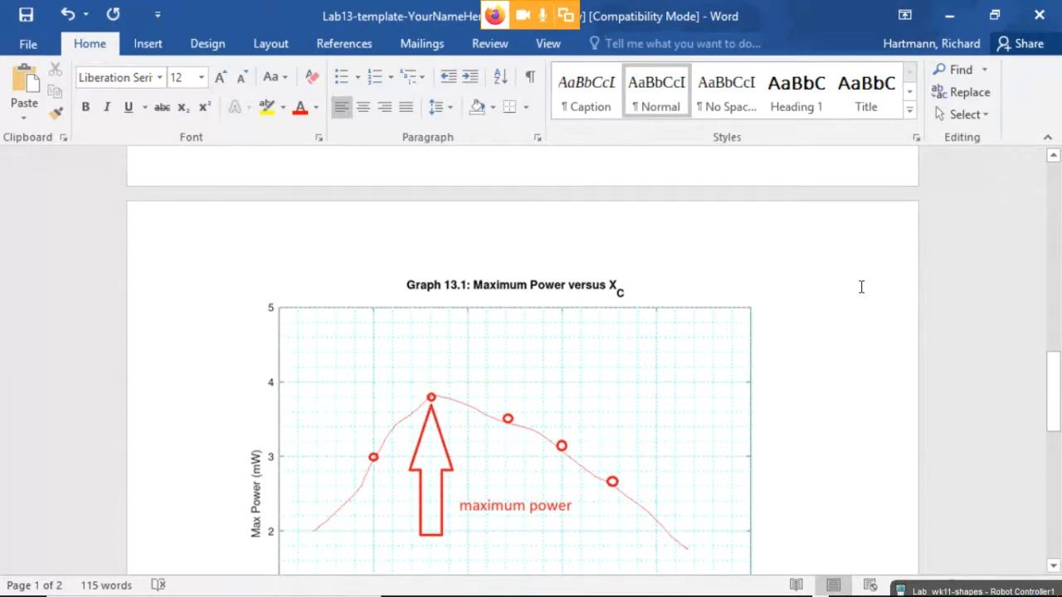
{"action": "scroll", "coordinate": [640, 381], "scroll_direction": "down", "scroll_amount": 10}
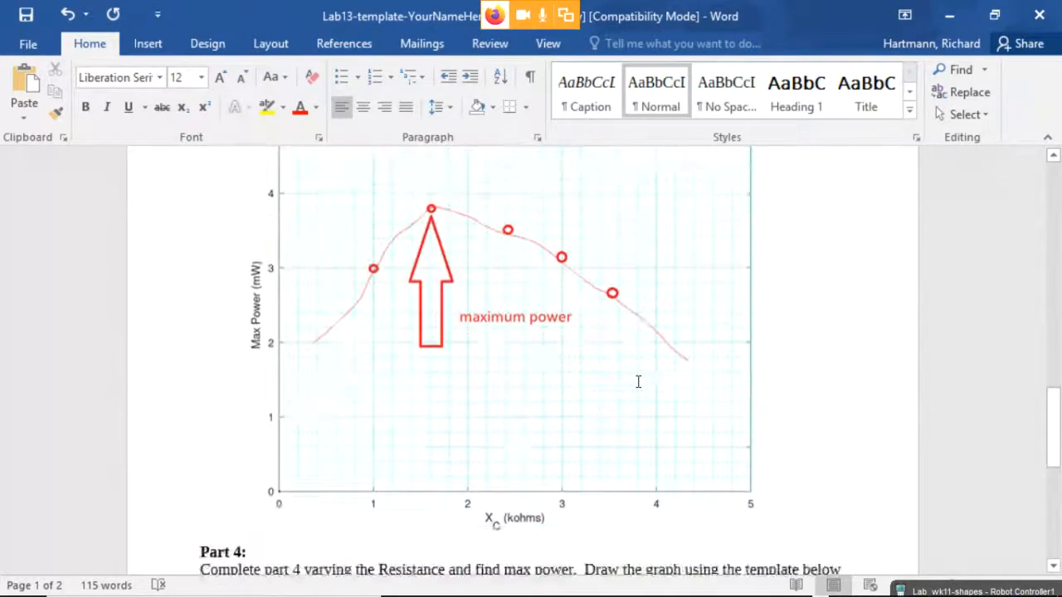
{"action": "scroll", "coordinate": [628, 372], "scroll_direction": "down", "scroll_amount": 2}
{"action": "scroll", "coordinate": [628, 372], "scroll_direction": "up", "scroll_amount": 15}
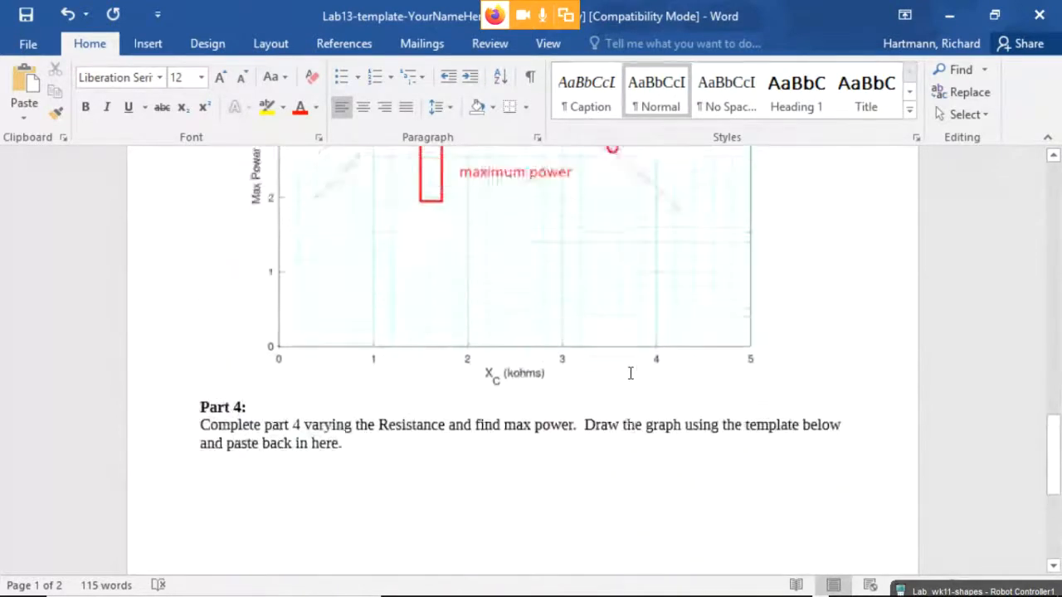
{"action": "scroll", "coordinate": [630, 374], "scroll_direction": "up", "scroll_amount": 5}
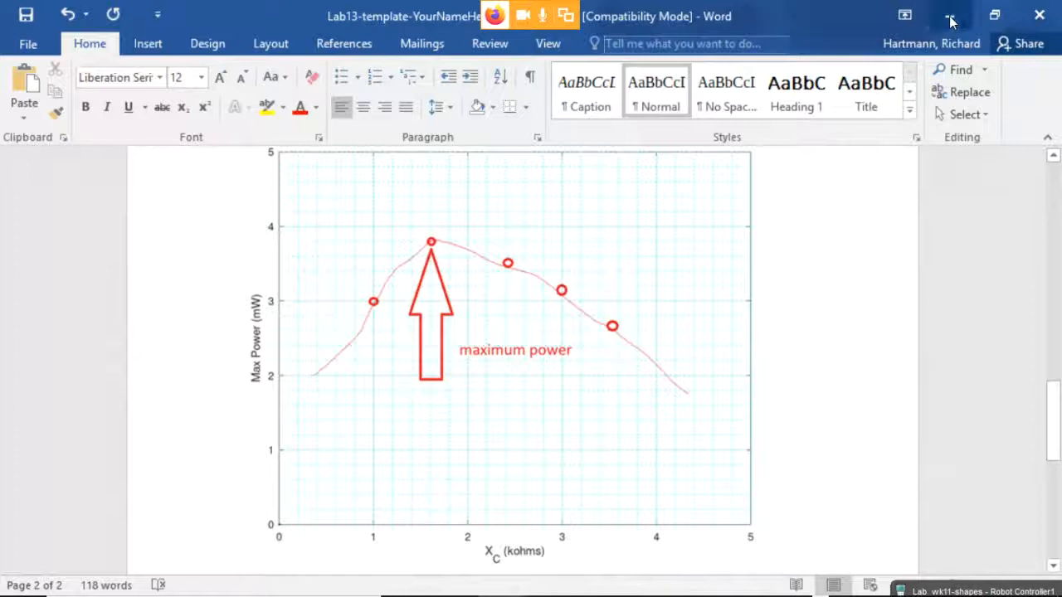
{"action": "left_click", "coordinate": [954, 17]}
Scroll Blackboard to the top, then minimize Firefox and the lab PDF to reveal Multisim.
{"action": "scroll", "coordinate": [288, 108], "scroll_direction": "up", "scroll_amount": 5}
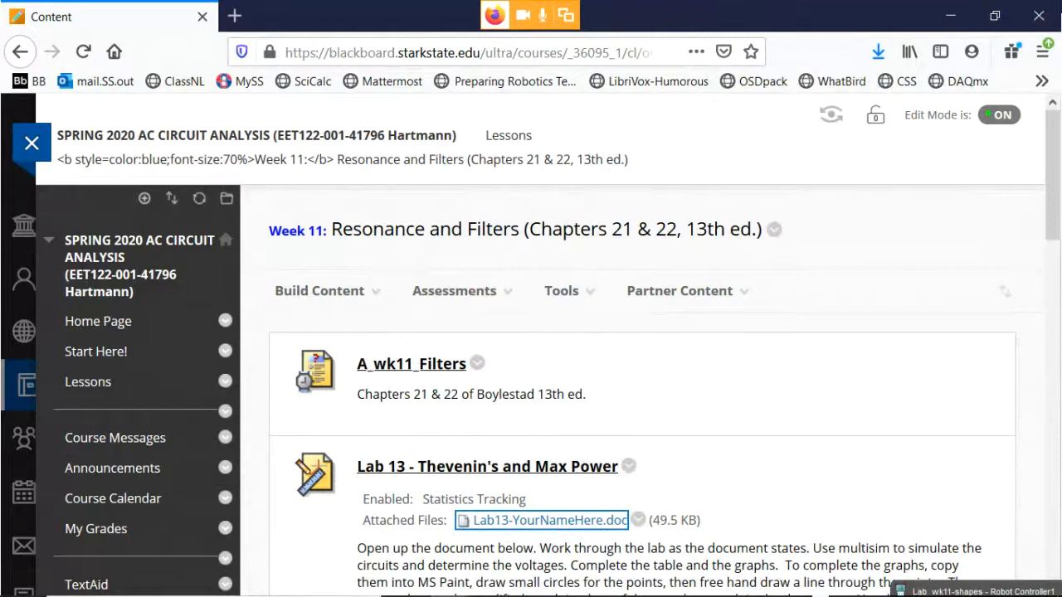
{"action": "left_click", "coordinate": [951, 16]}
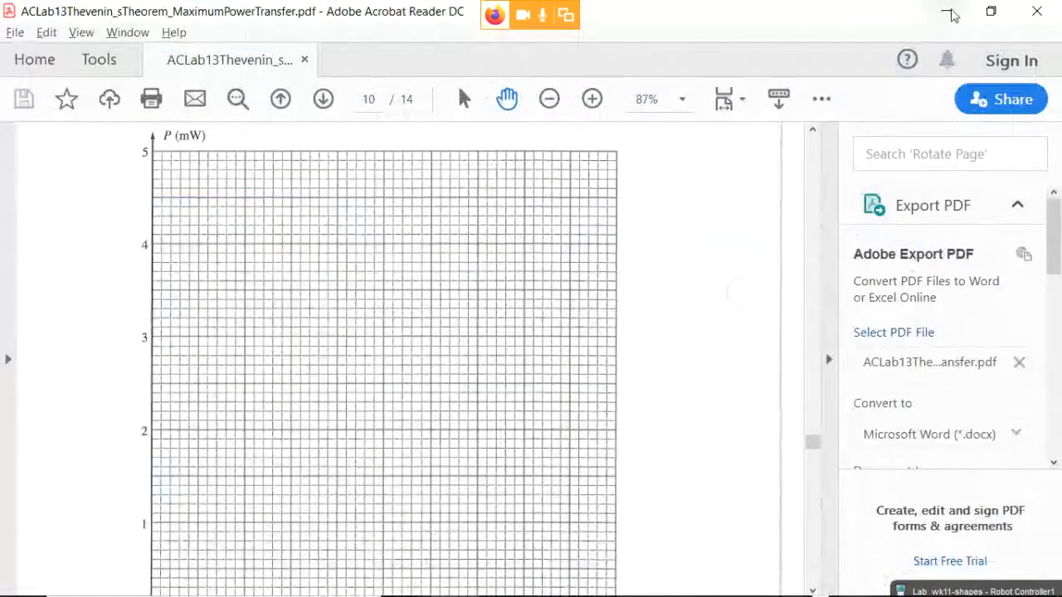
{"action": "left_click", "coordinate": [948, 12]}
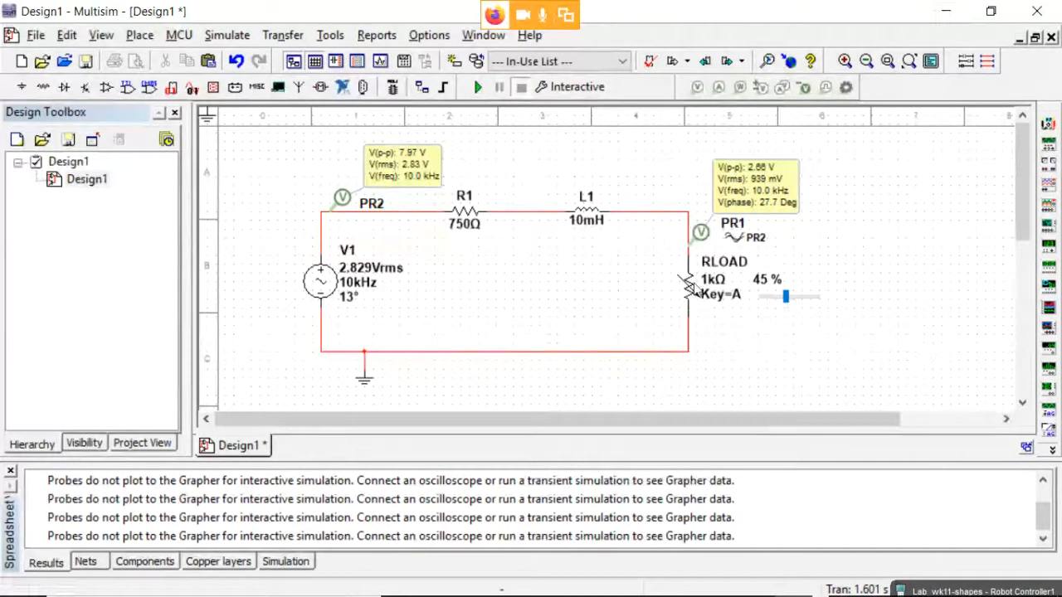
Change source V1 to 5 Vrms and rerun the simulation so PR1 reads 1.66 V rms at 27.7°.
{"action": "mouse_move", "coordinate": [720, 314]}
{"action": "double_click", "coordinate": [323, 282]}
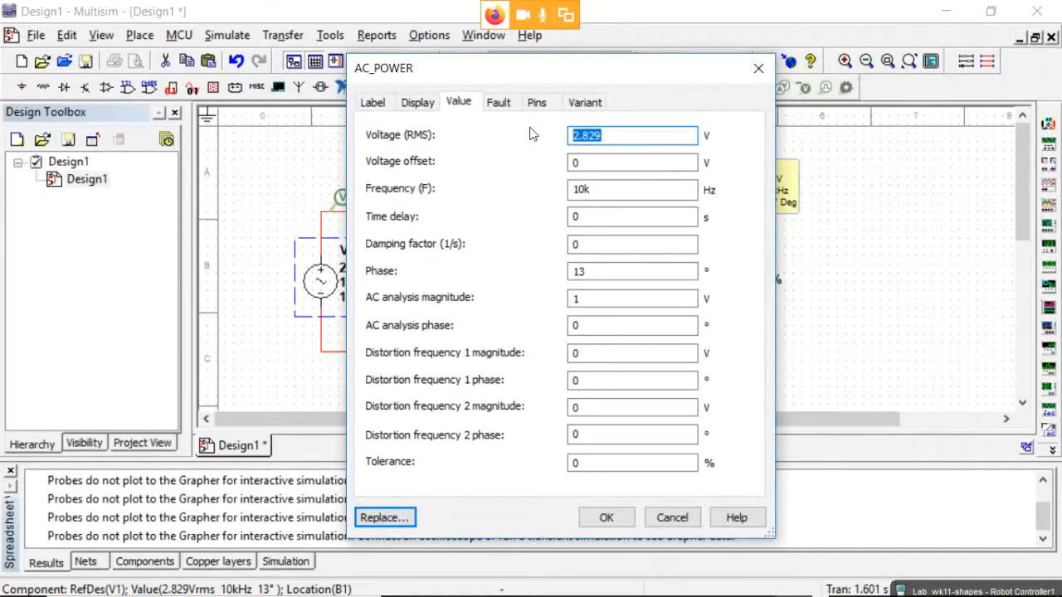
{"action": "type", "text": "5"}
{"action": "left_click", "coordinate": [607, 517]}
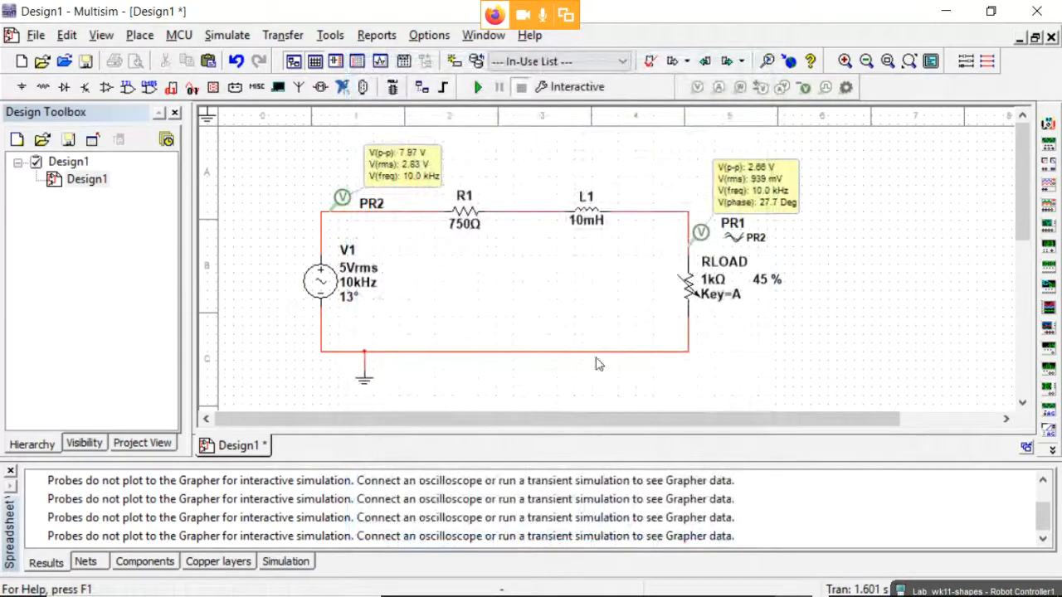
{"action": "left_click", "coordinate": [476, 86]}
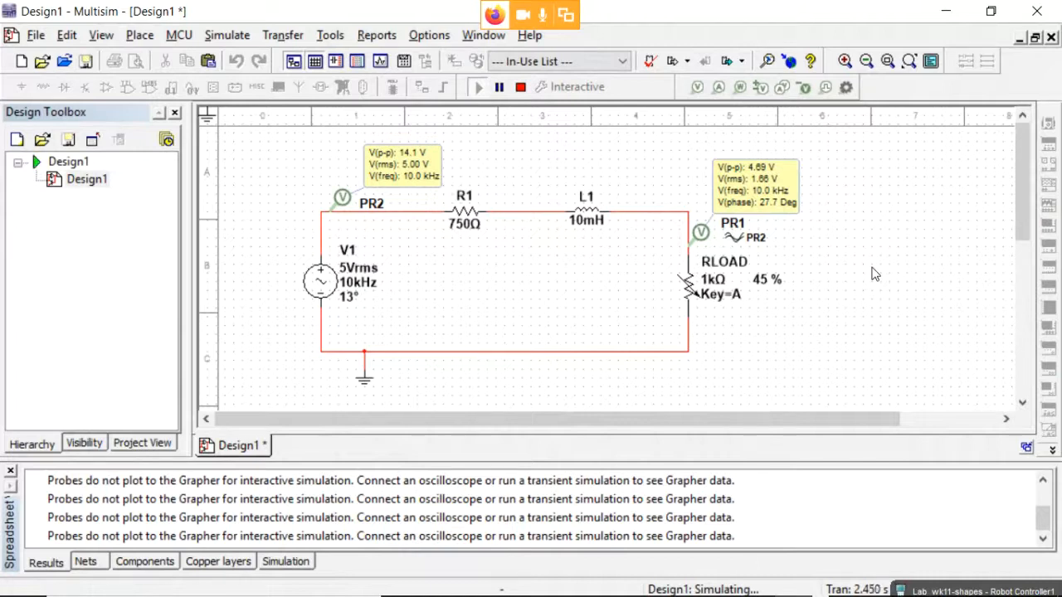
Minimize Multisim, reposition the Snipping Tool window, and return to the Lab13 report in Word.
{"action": "left_click", "coordinate": [946, 11]}
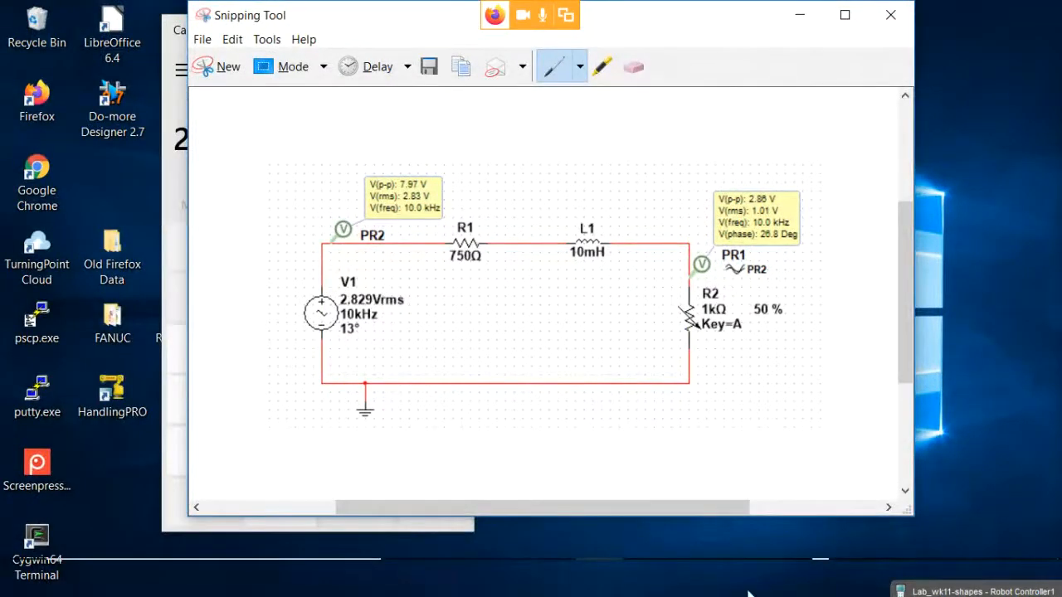
{"action": "left_click_drag", "start_coordinate": [367, 18], "coordinate": [429, 35]}
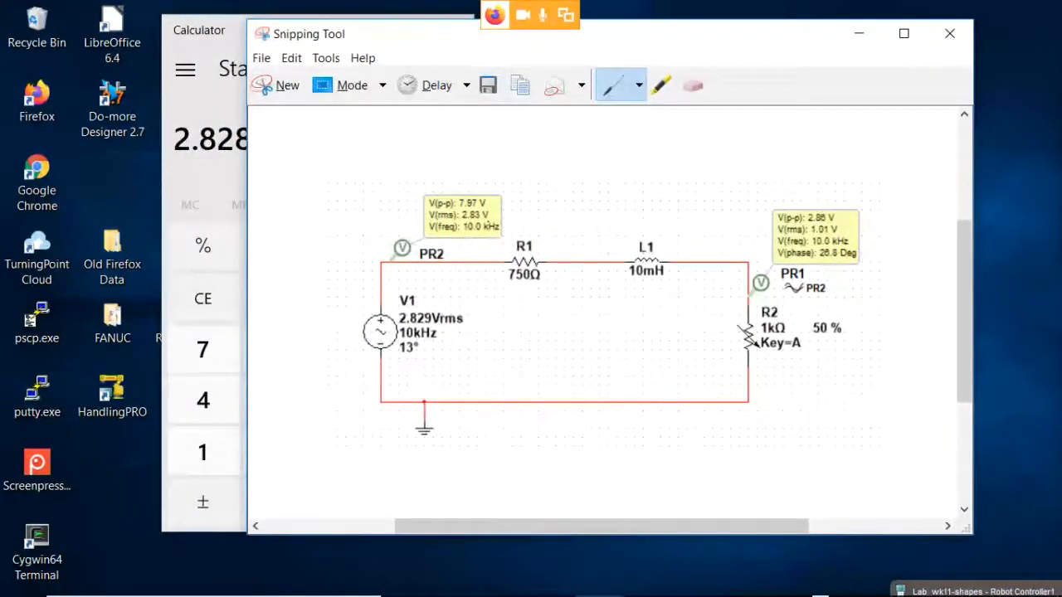
{"action": "key", "text": "alt+Tab"}
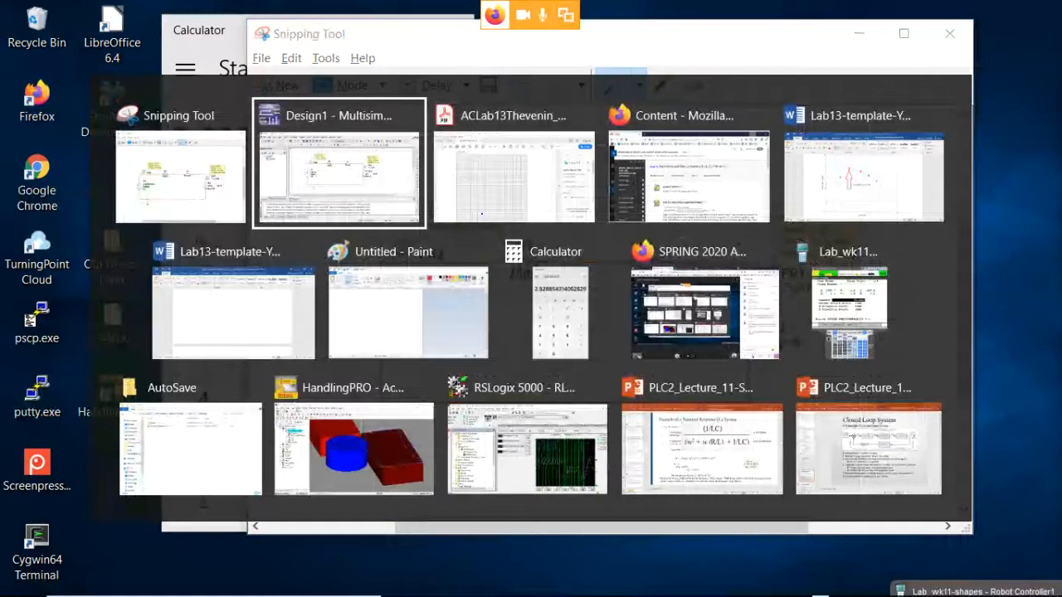
{"action": "key", "text": "alt+Tab"}
{"action": "key", "text": "alt+Tab"}
{"action": "key", "text": "alt+Tab"}
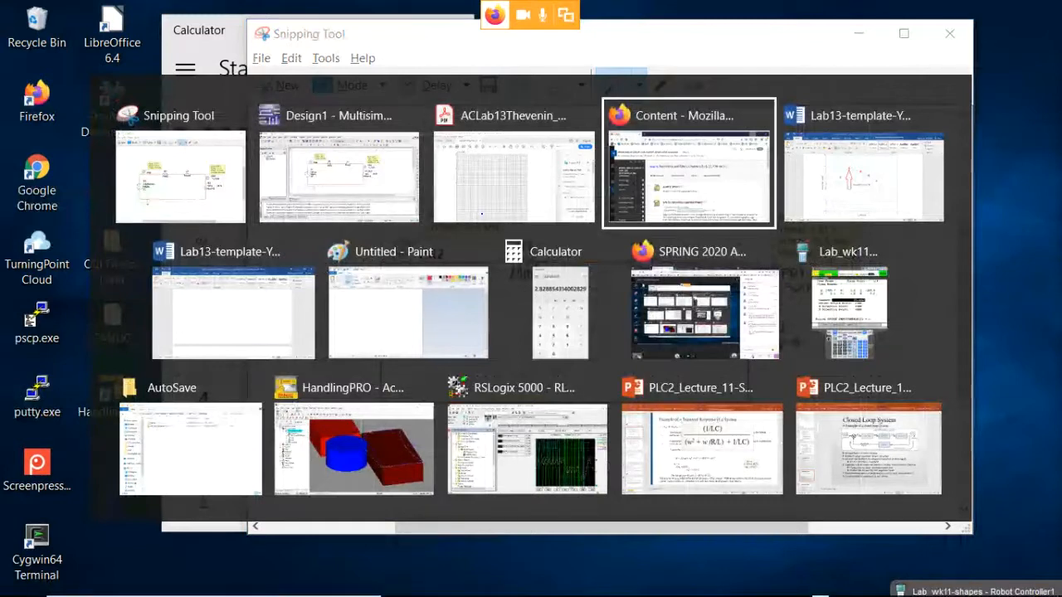
{"action": "scroll", "coordinate": [724, 320], "scroll_direction": "up", "scroll_amount": 10}
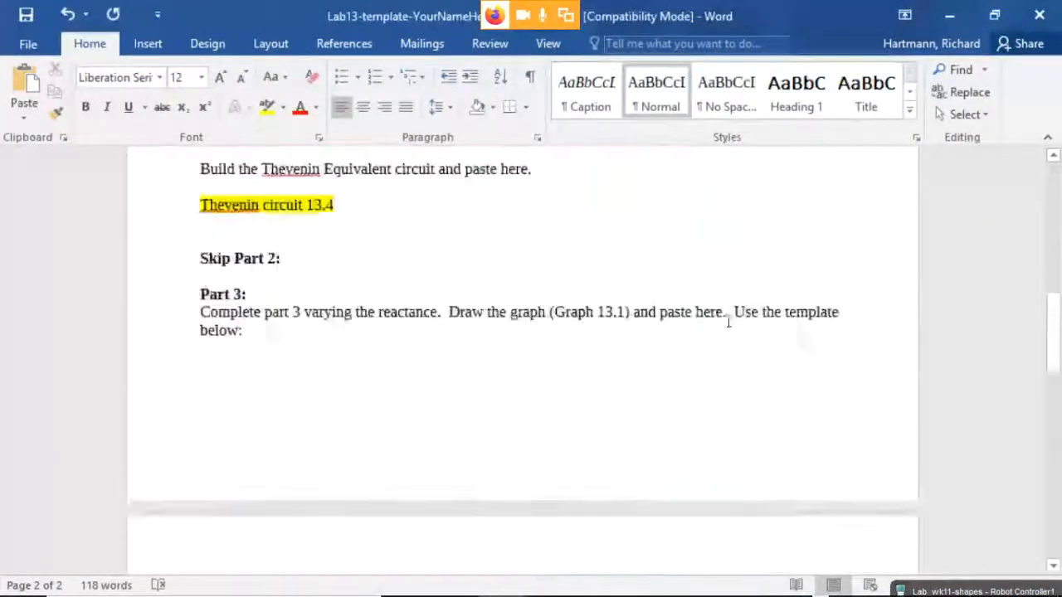
Check the Eth entry 4.00 V< 32.7 degrees, then enter 470 ohm as the Original Circuit Zth.
{"action": "left_click", "coordinate": [418, 448]}
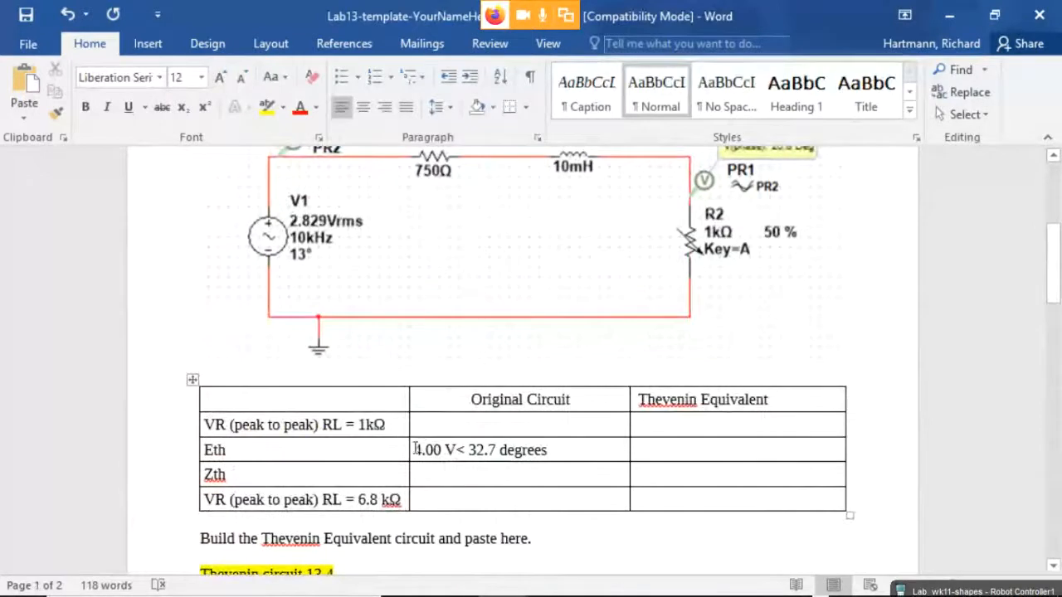
{"action": "left_click_drag", "start_coordinate": [416, 450], "coordinate": [495, 449]}
{"action": "double_click", "coordinate": [519, 450]}
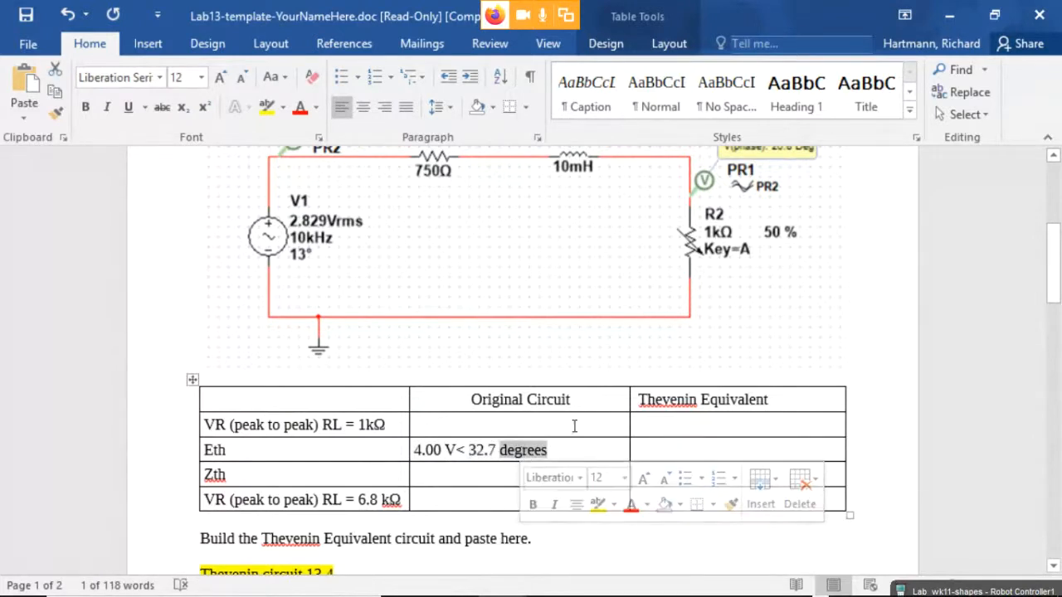
{"action": "left_click_drag", "start_coordinate": [446, 449], "coordinate": [456, 449]}
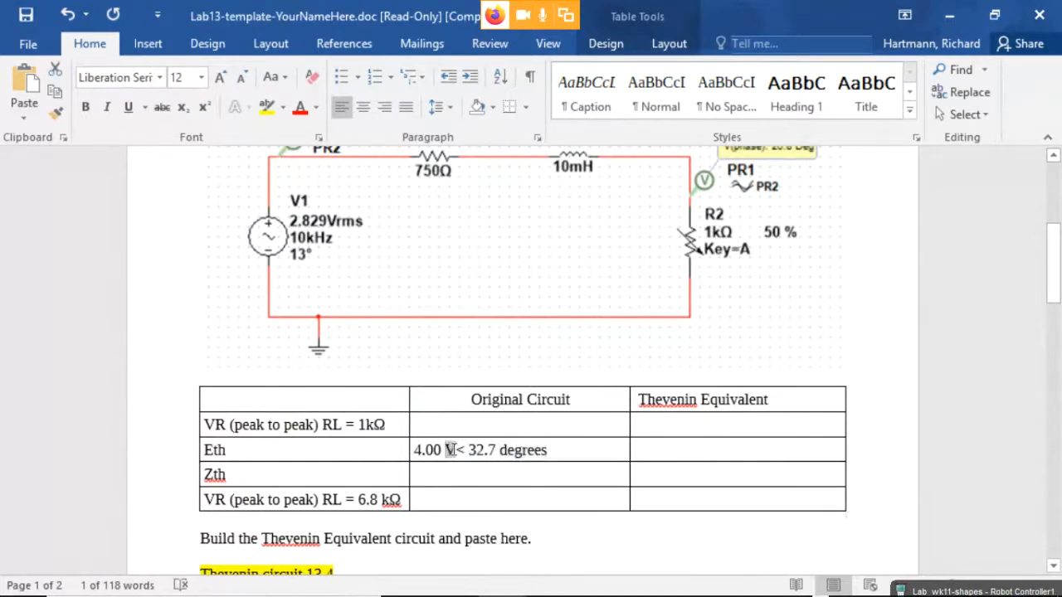
{"action": "left_click", "coordinate": [509, 449]}
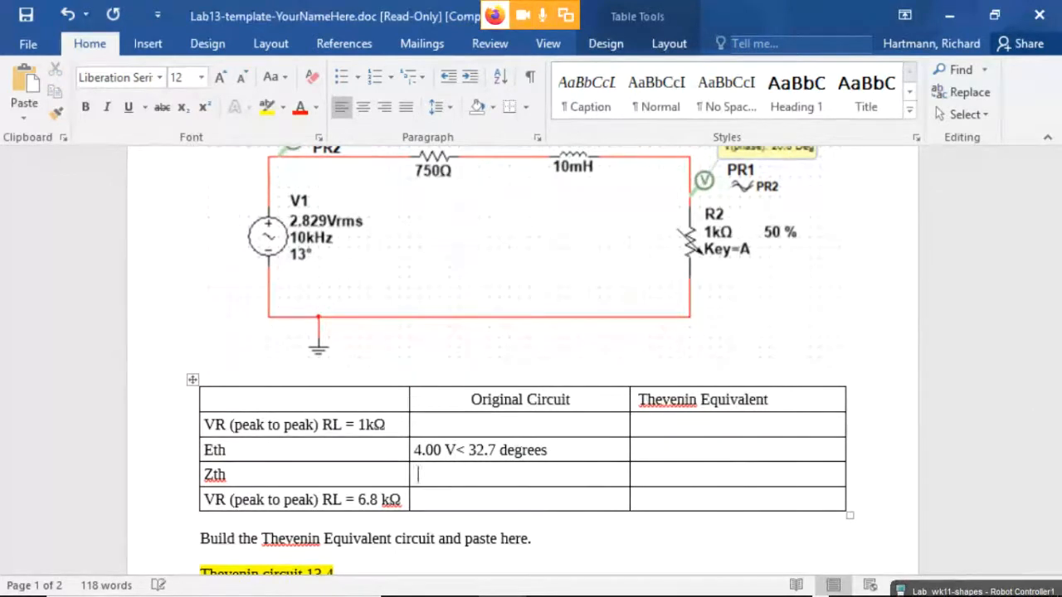
{"action": "type", "text": "47"}
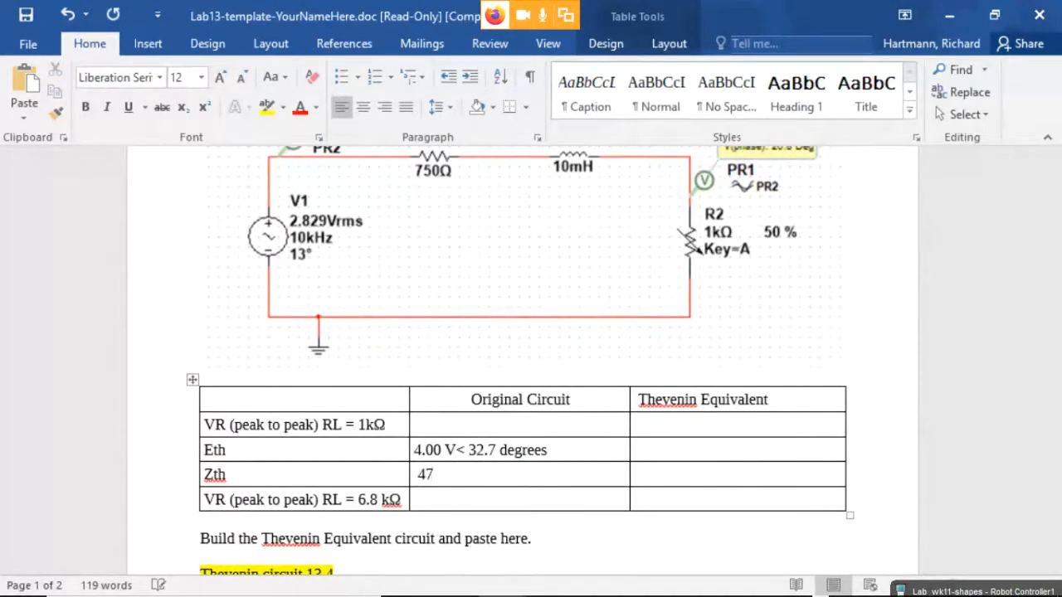